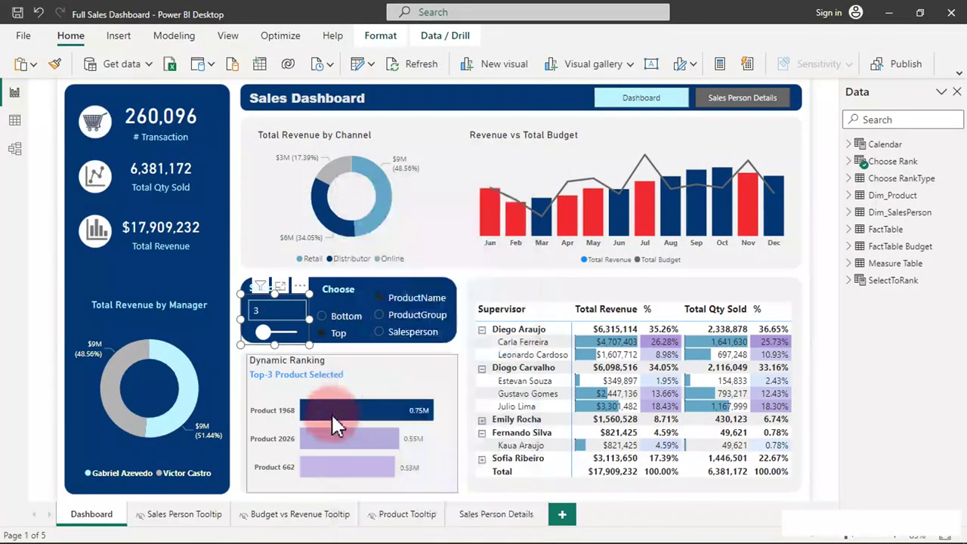
Step: Examine the report-page tooltips of the Dynamic Ranking bars, the Revenue vs Total Budget chart and the revenue-by-channel donut
{"action": "mouse_move", "coordinate": [331, 412]}
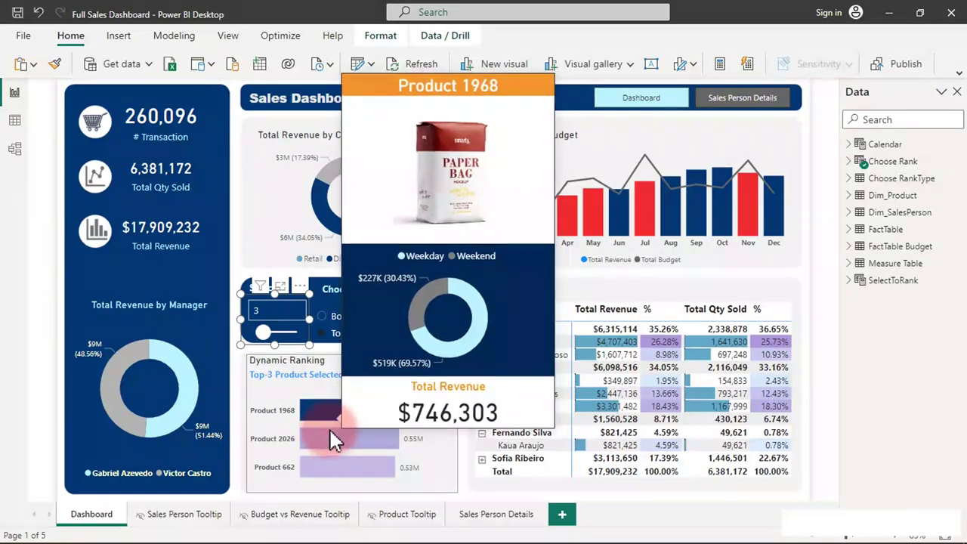
{"action": "mouse_move", "coordinate": [330, 437]}
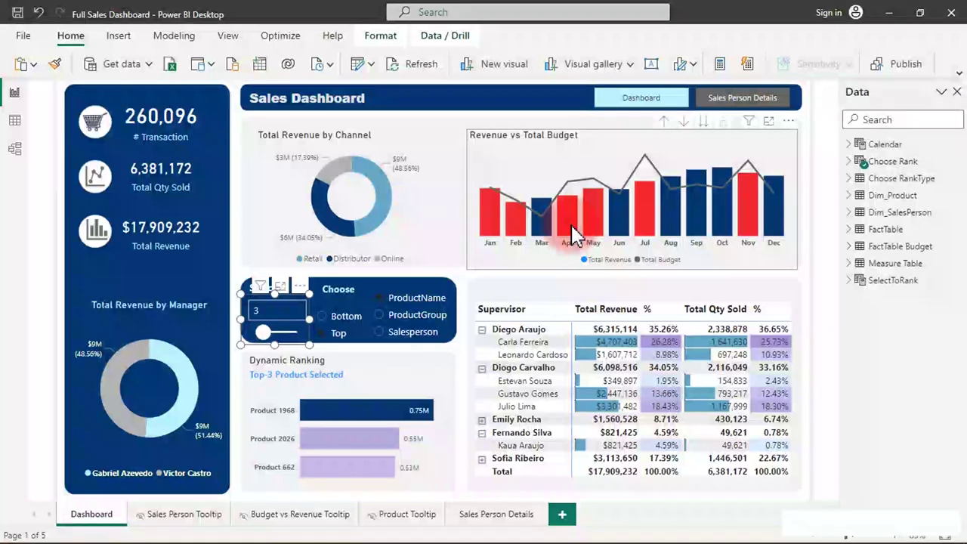
{"action": "mouse_move", "coordinate": [572, 236]}
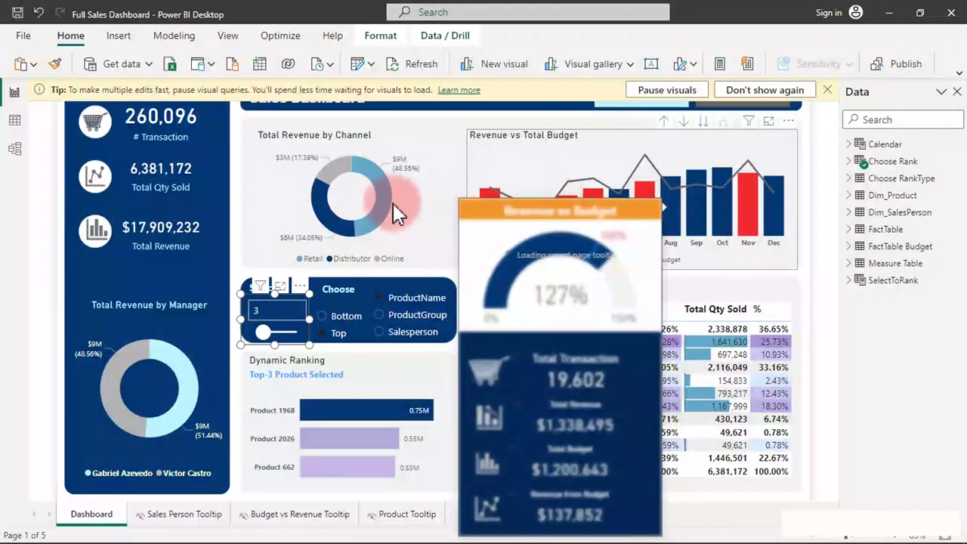
{"action": "mouse_move", "coordinate": [389, 212]}
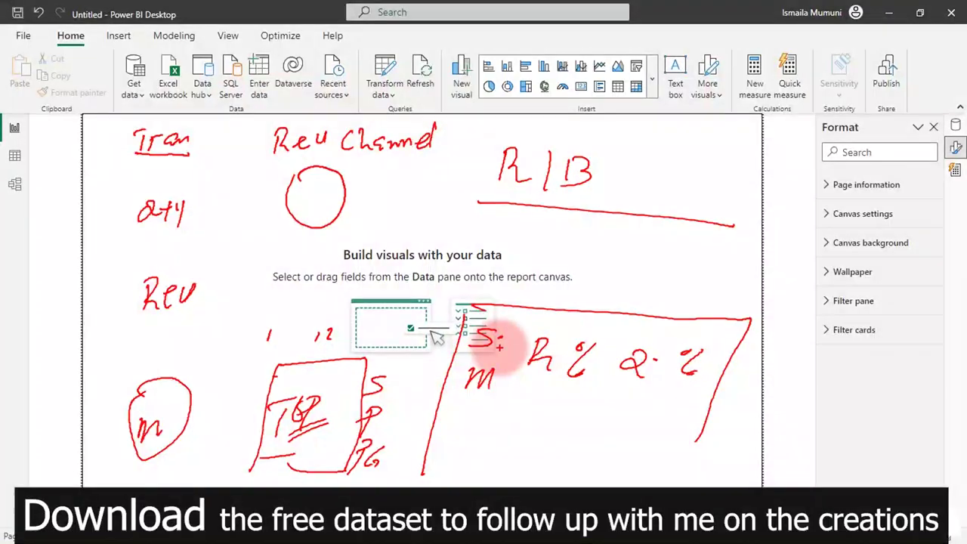
Step: Generate Copilot quick measure suggestions for the prompt "How many rows do we have in the Factable"
{"action": "key", "text": "Escape"}
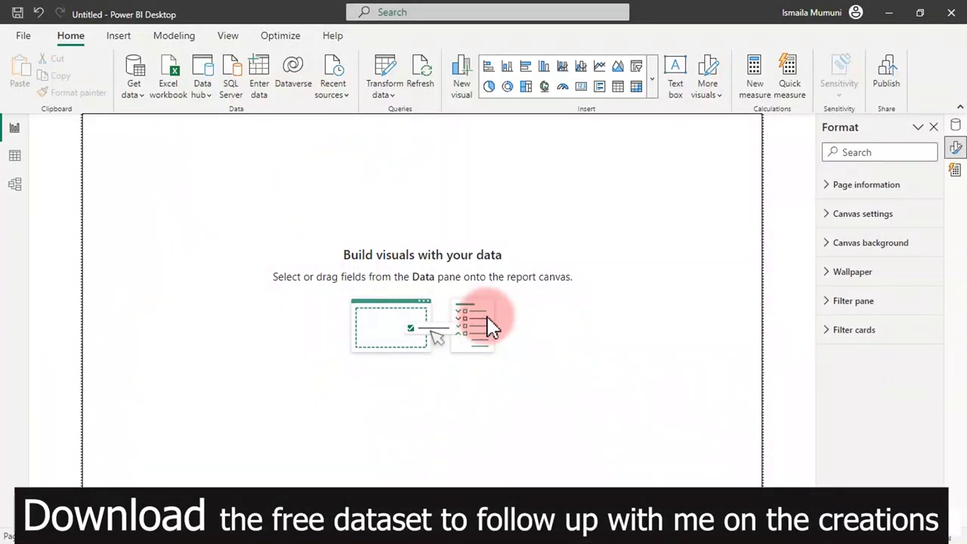
{"action": "left_click", "coordinate": [787, 74]}
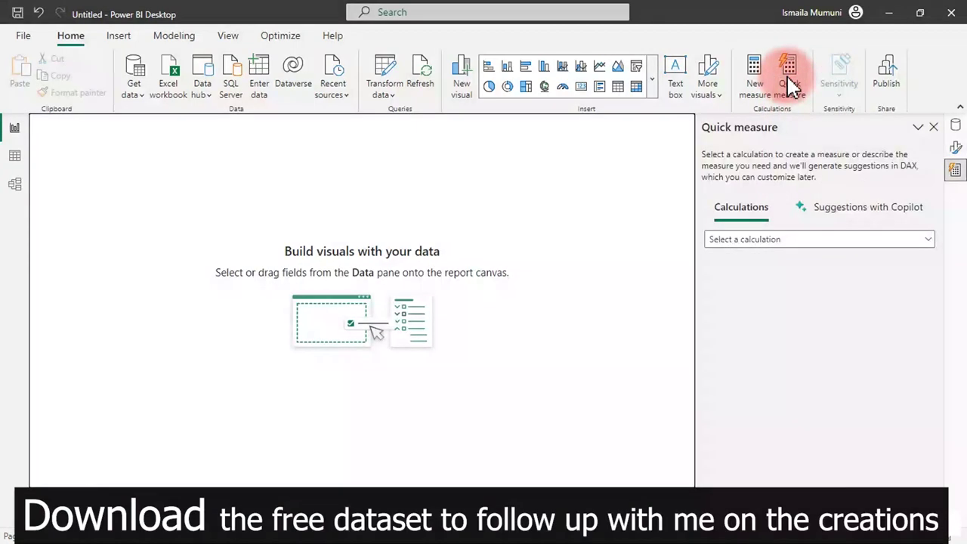
{"action": "left_click", "coordinate": [864, 211]}
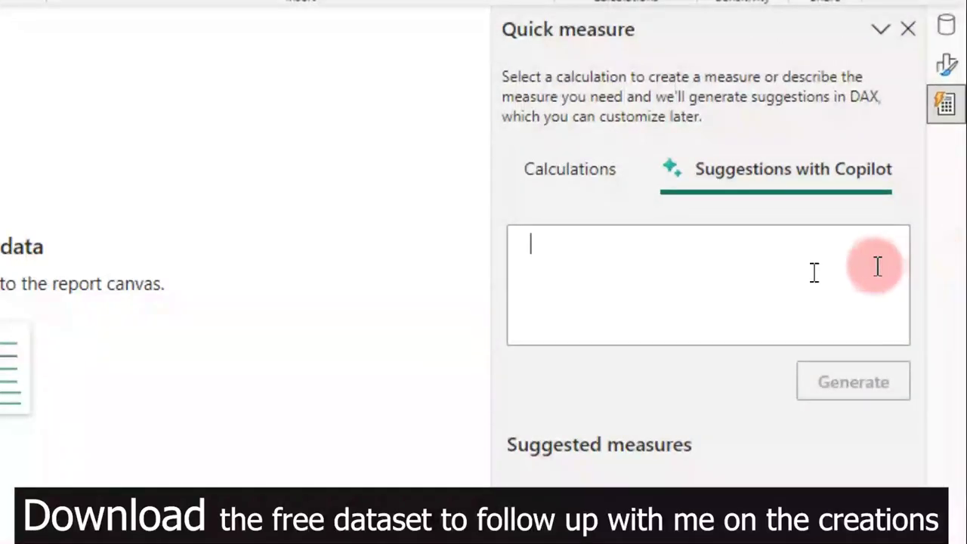
{"action": "left_click", "coordinate": [864, 264]}
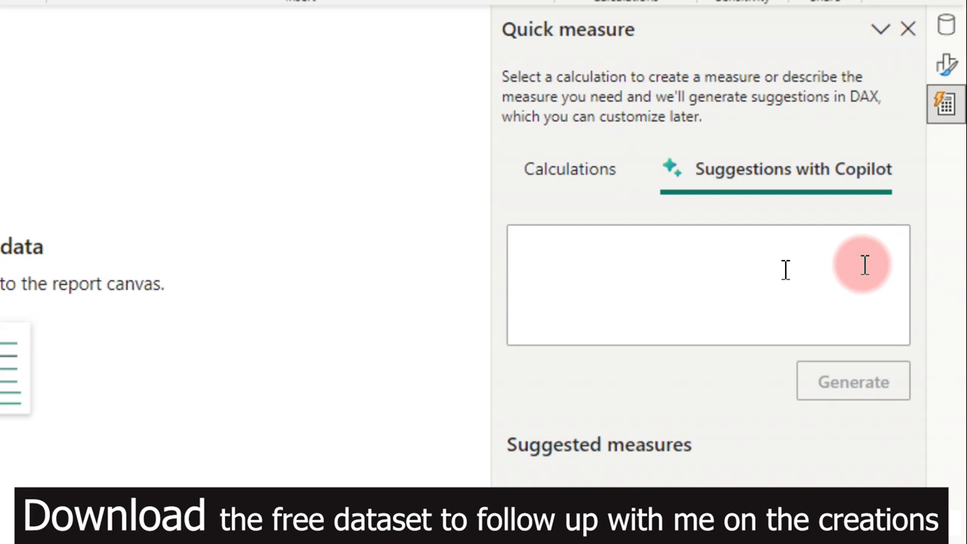
{"action": "type", "text": "How many rows do we have in the Factable"}
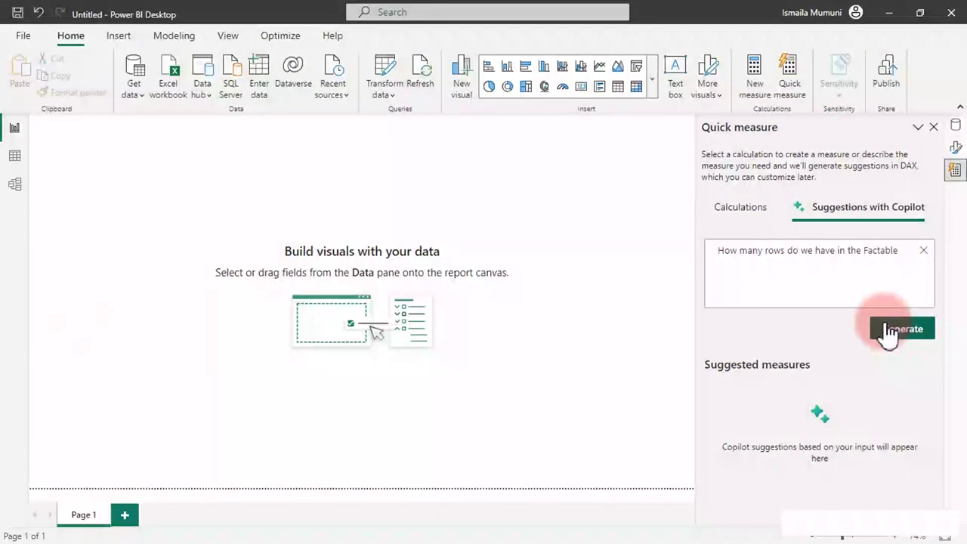
{"action": "left_click", "coordinate": [839, 386]}
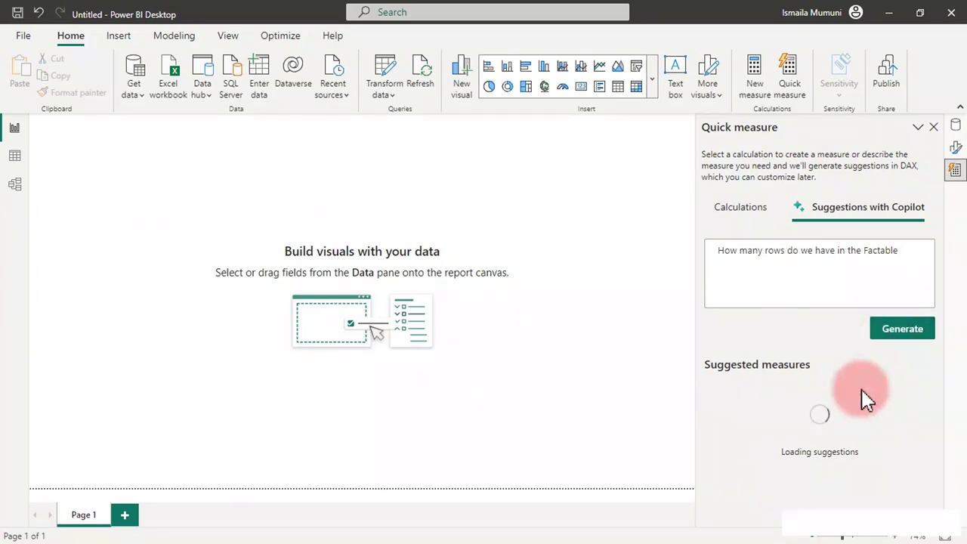
{"action": "left_click", "coordinate": [842, 442]}
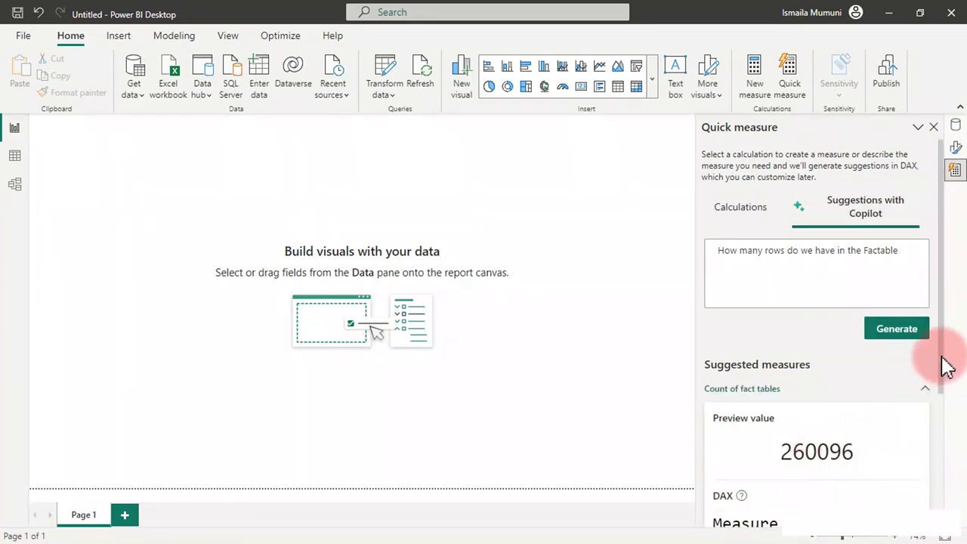
Step: Add the suggested COUNTROWS measure on FactTable to the model and name it "# Transaction"
{"action": "left_click_drag", "start_coordinate": [945, 334], "coordinate": [942, 447]}
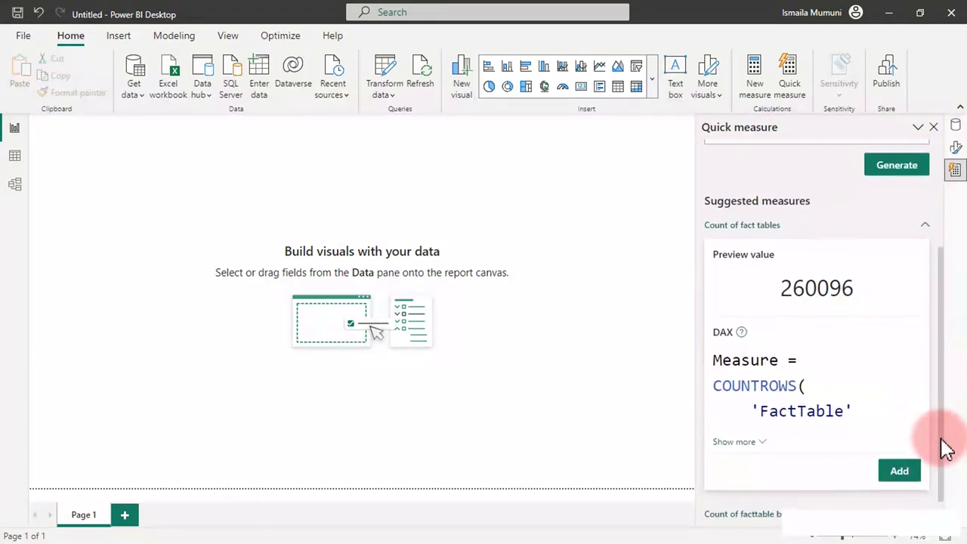
{"action": "left_click", "coordinate": [915, 471]}
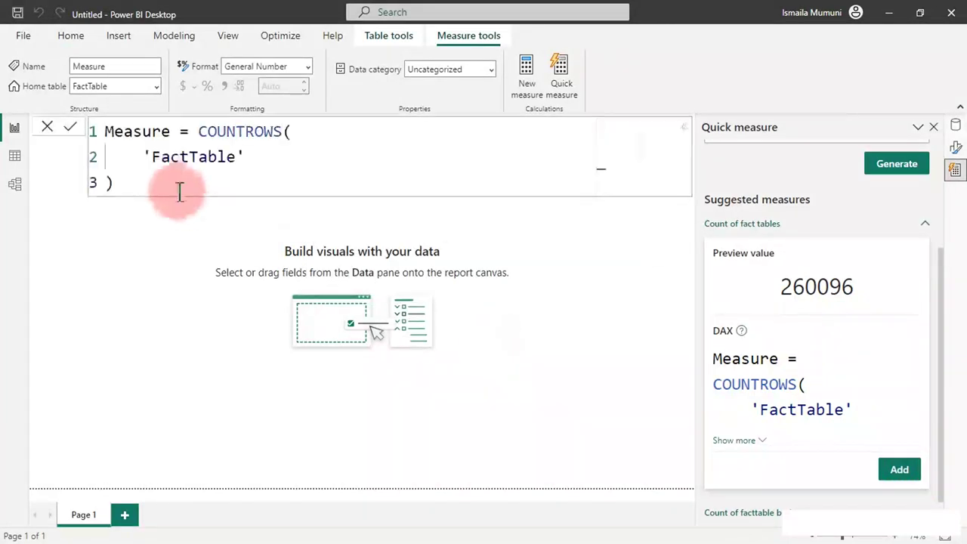
{"action": "left_click", "coordinate": [144, 155]}
{"action": "double_click", "coordinate": [139, 133]}
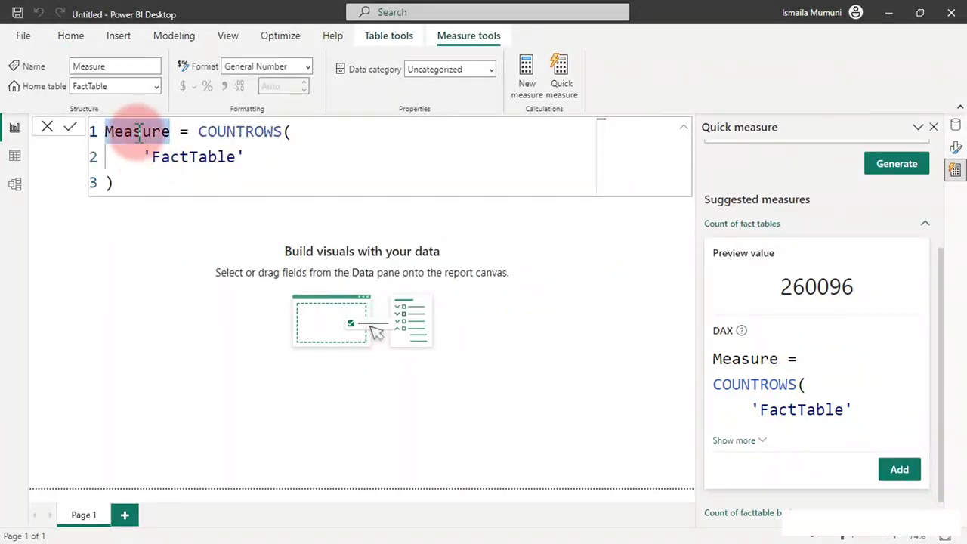
{"action": "type", "text": "#"}
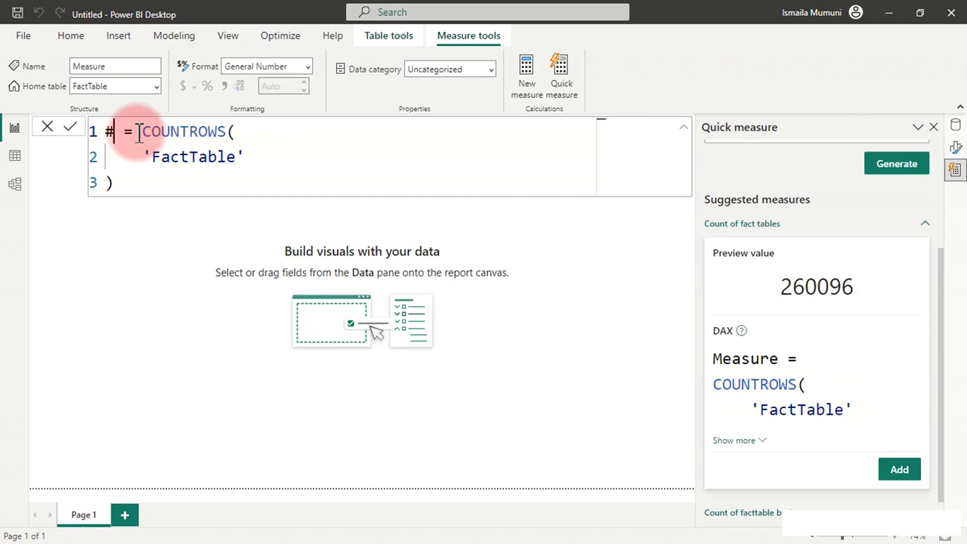
{"action": "type", "text": " Trans"}
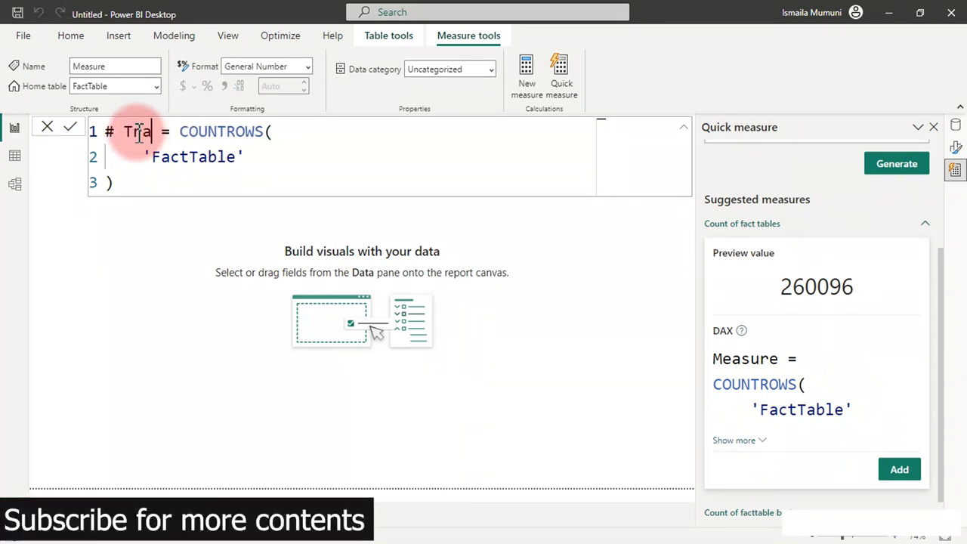
{"action": "type", "text": "action"}
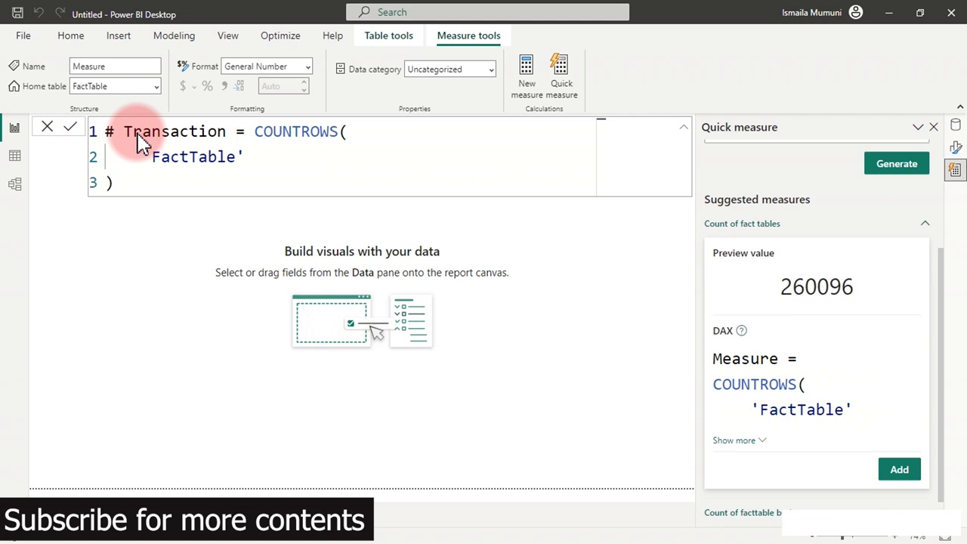
{"action": "key", "text": "Return"}
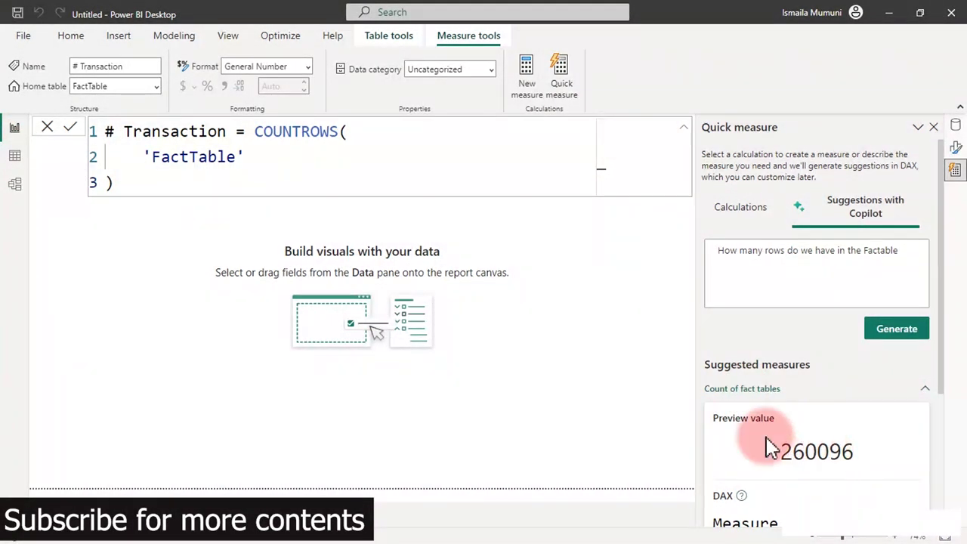
Step: Check the row count of FactTable in the table view with the formula area collapsed and the Channel column selected
{"action": "left_click", "coordinate": [14, 156]}
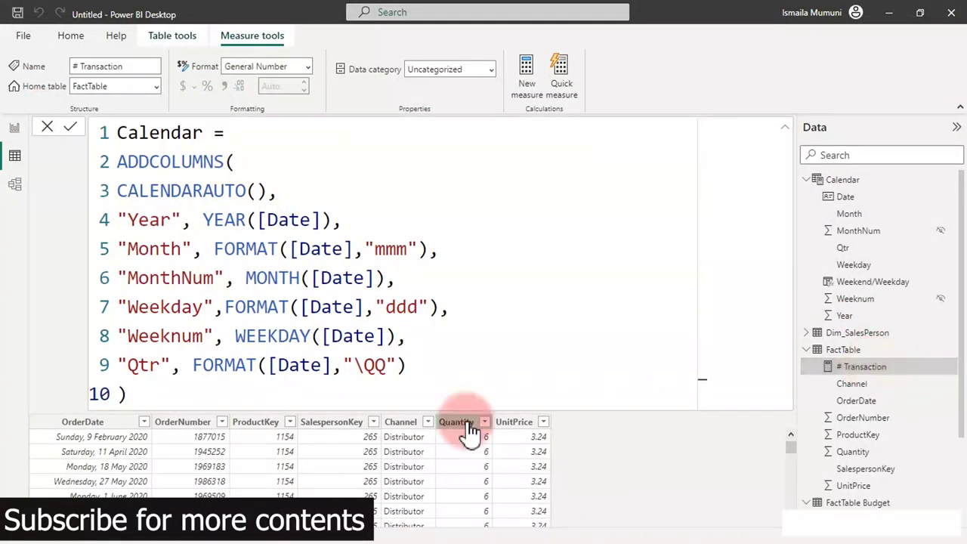
{"action": "left_click", "coordinate": [786, 130]}
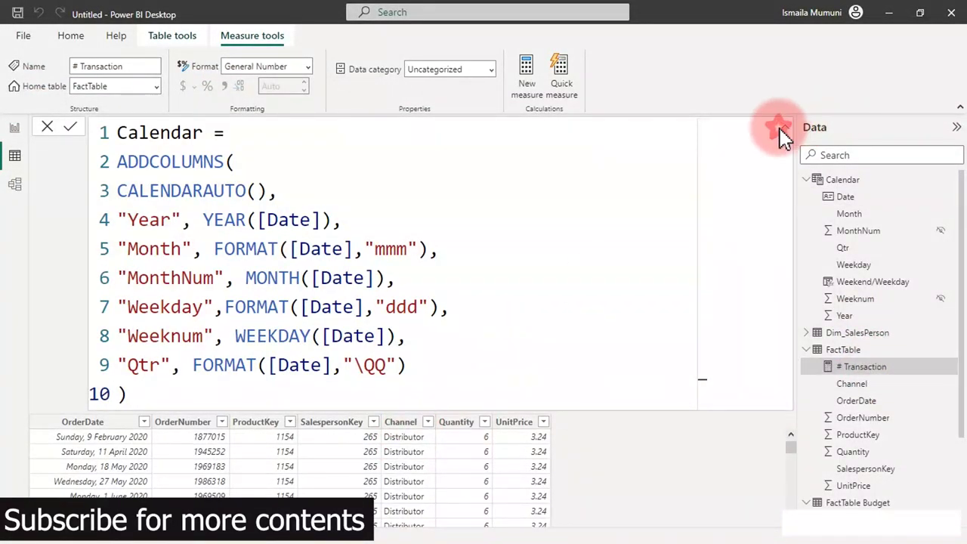
{"action": "left_click", "coordinate": [786, 131]}
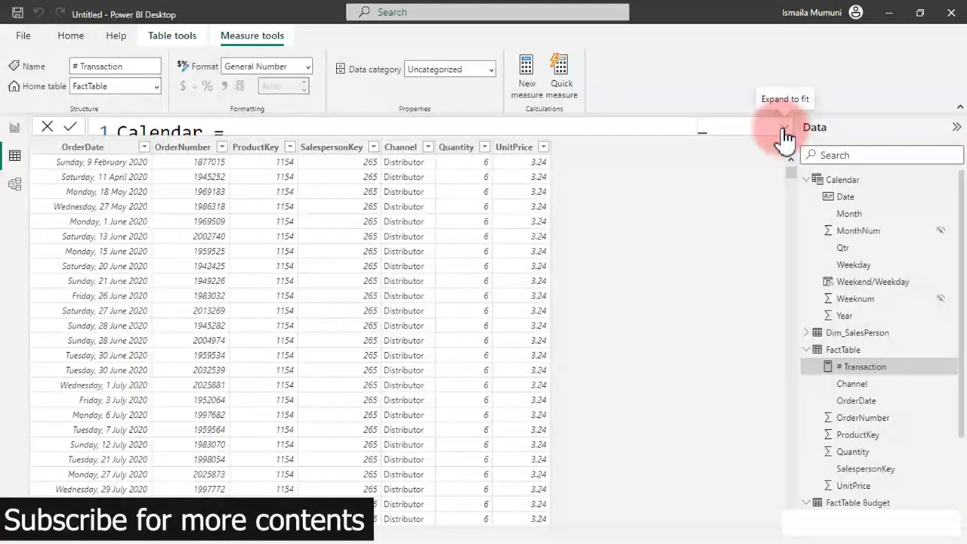
{"action": "left_click", "coordinate": [854, 385]}
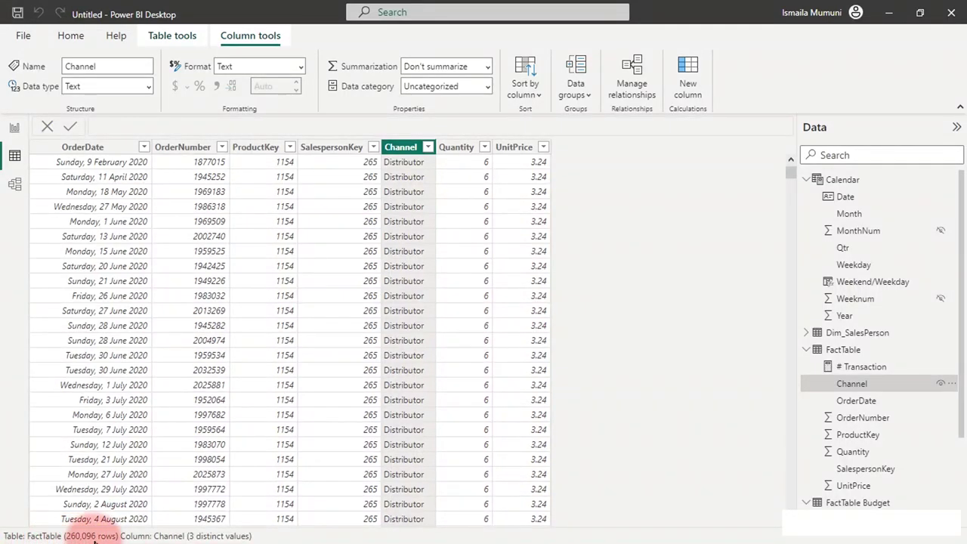
Step: Return to the report view and generate Copilot measure suggestions for the prompt "Sum the quantiy column in the facttable"
{"action": "left_click", "coordinate": [13, 128]}
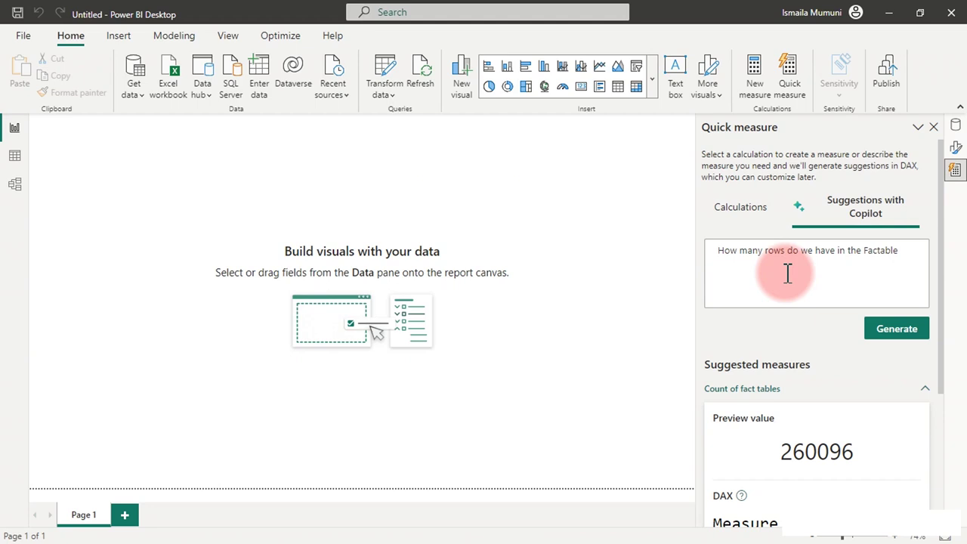
{"action": "key", "text": "ctrl+a"}
{"action": "key", "text": "BackSpace"}
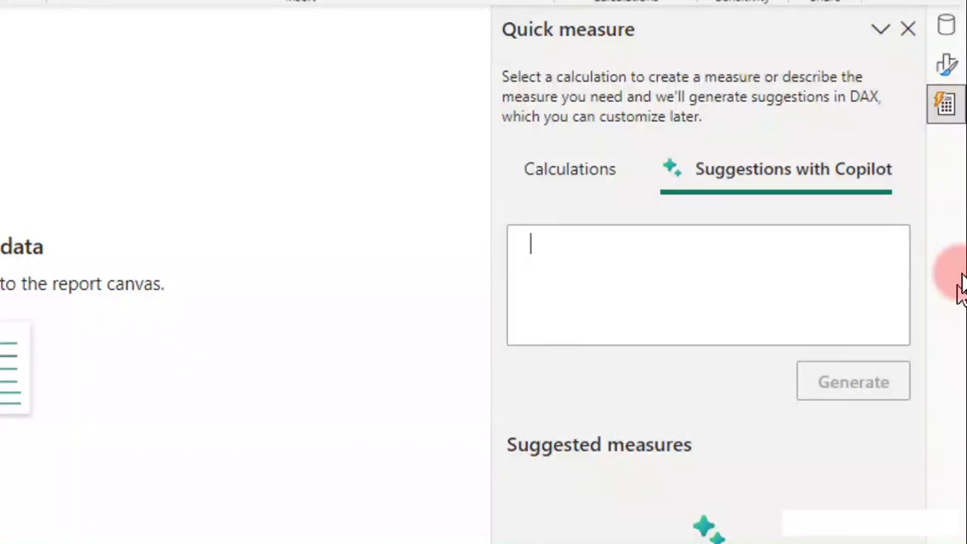
{"action": "type", "text": "Sum the quantiy column in the facttable"}
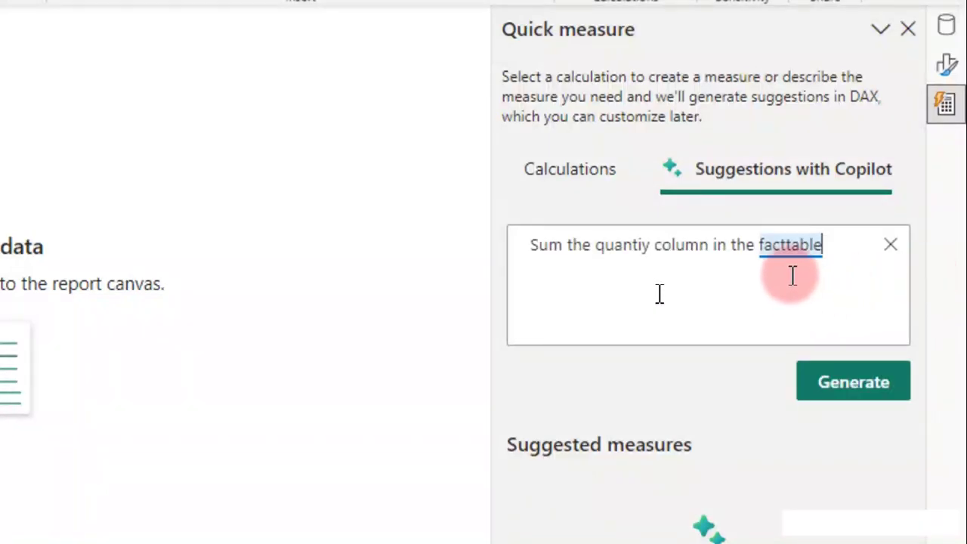
{"action": "left_click", "coordinate": [811, 395]}
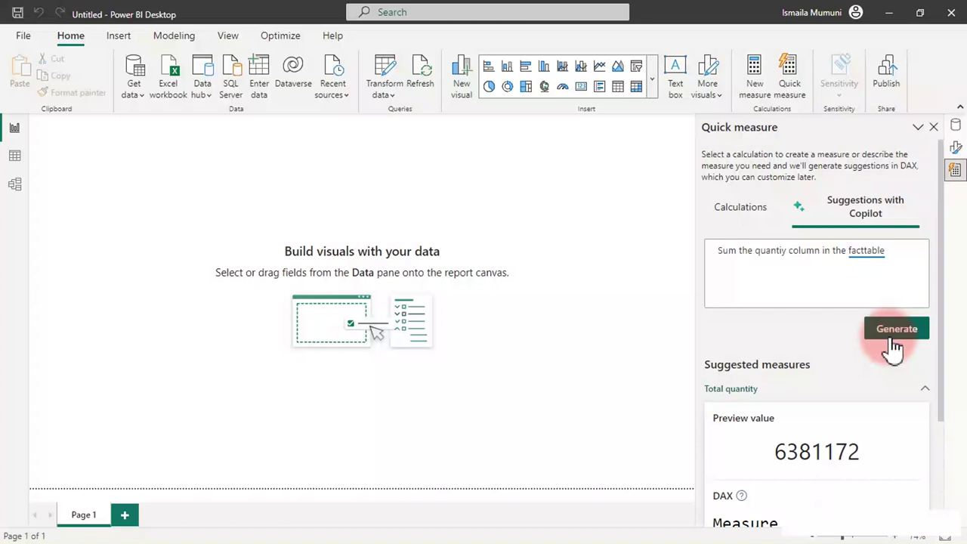
Step: Add the suggested SUM measure on FactTable's Quantity column and name it "Total Qty Sold"
{"action": "left_click_drag", "start_coordinate": [944, 350], "coordinate": [941, 473]}
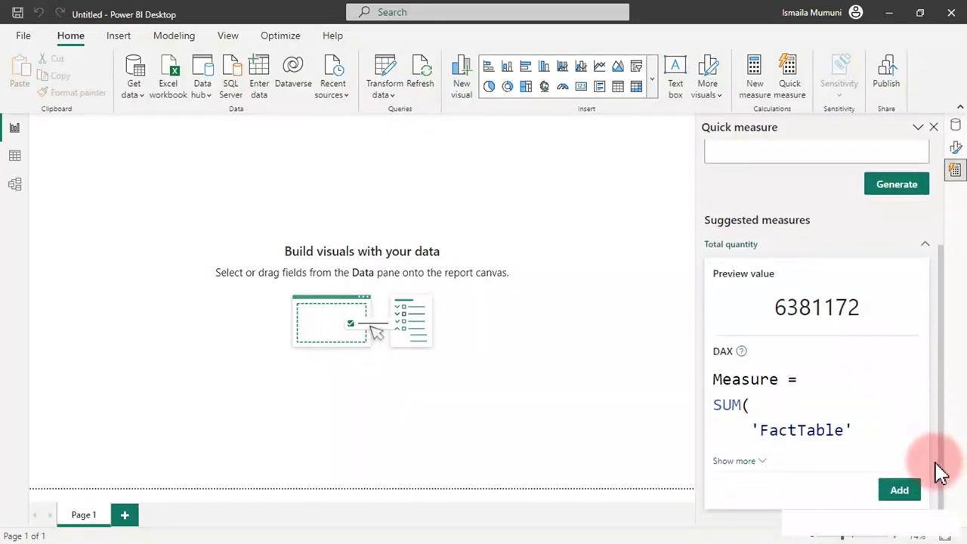
{"action": "left_click", "coordinate": [892, 489]}
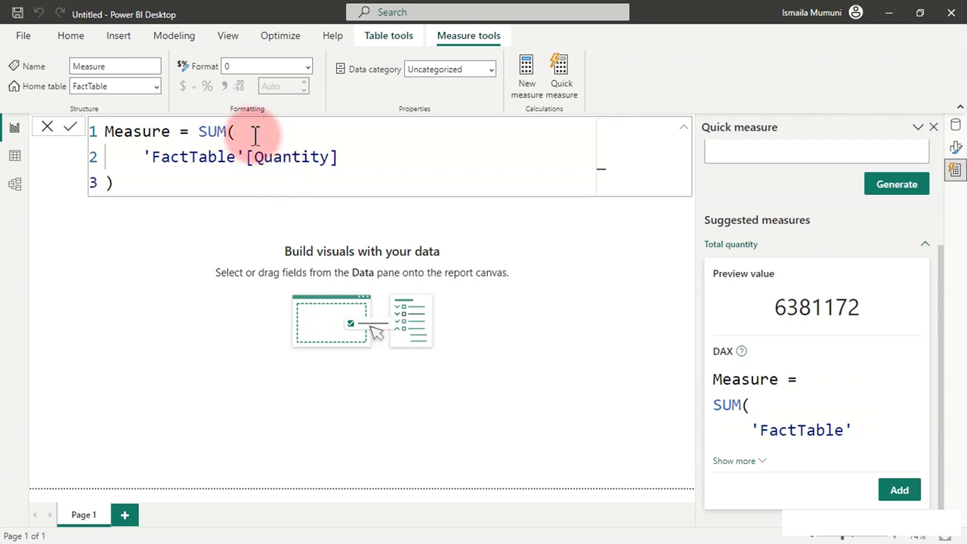
{"action": "double_click", "coordinate": [154, 132]}
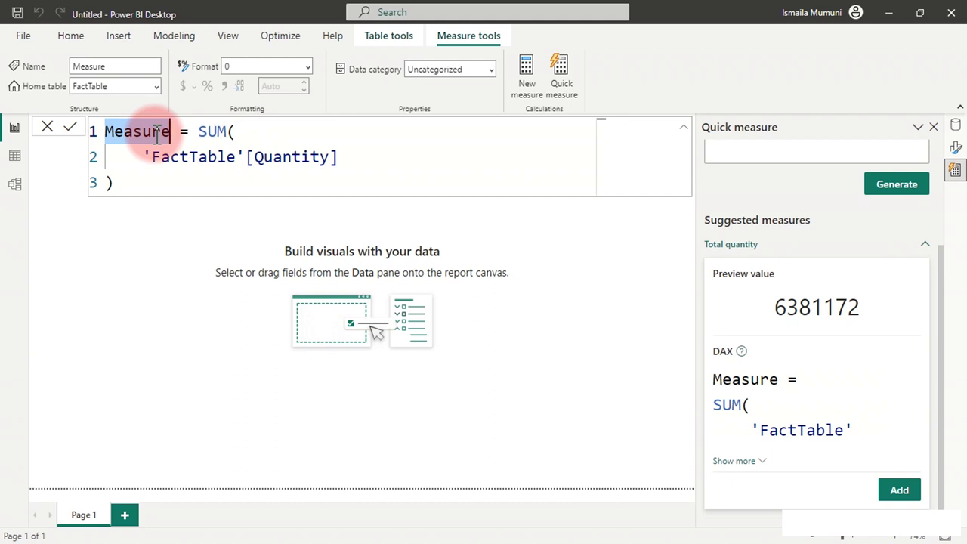
{"action": "type", "text": "Total Q"}
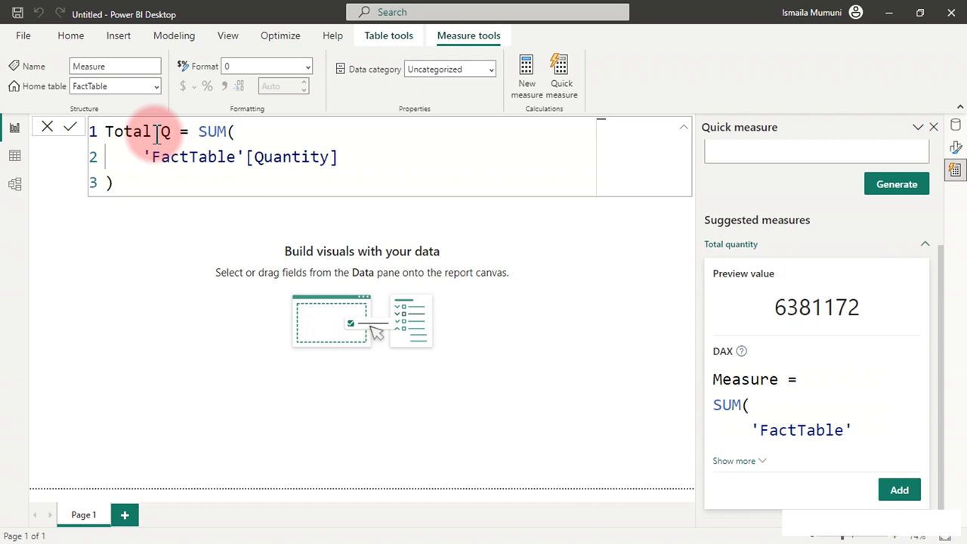
{"action": "type", "text": "ty Sl="}
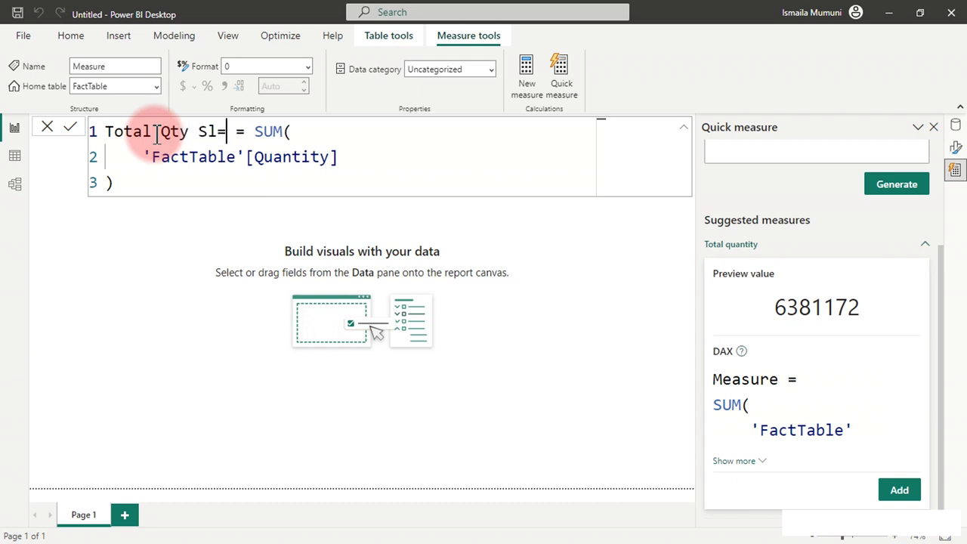
{"action": "key", "text": "BackSpace"}
{"action": "type", "text": "old"}
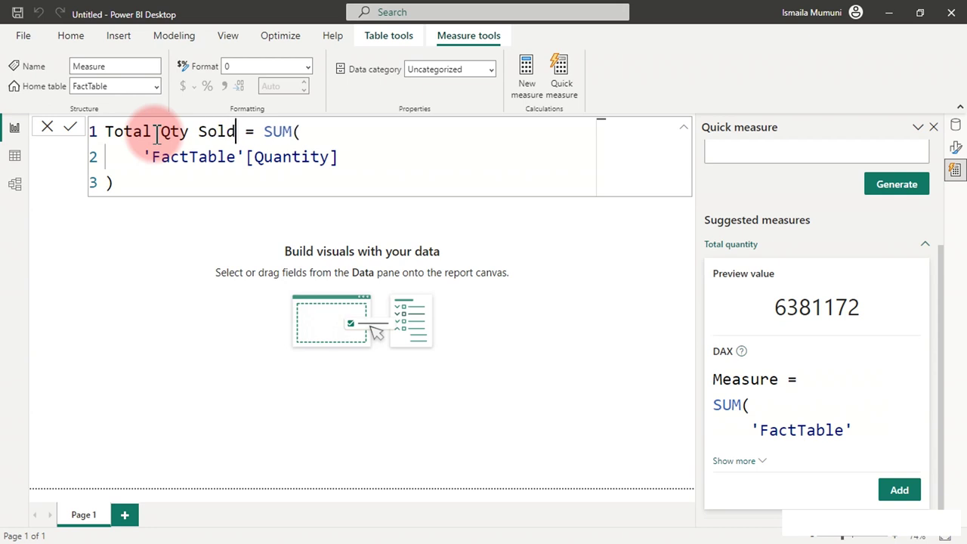
{"action": "left_click", "coordinate": [157, 140]}
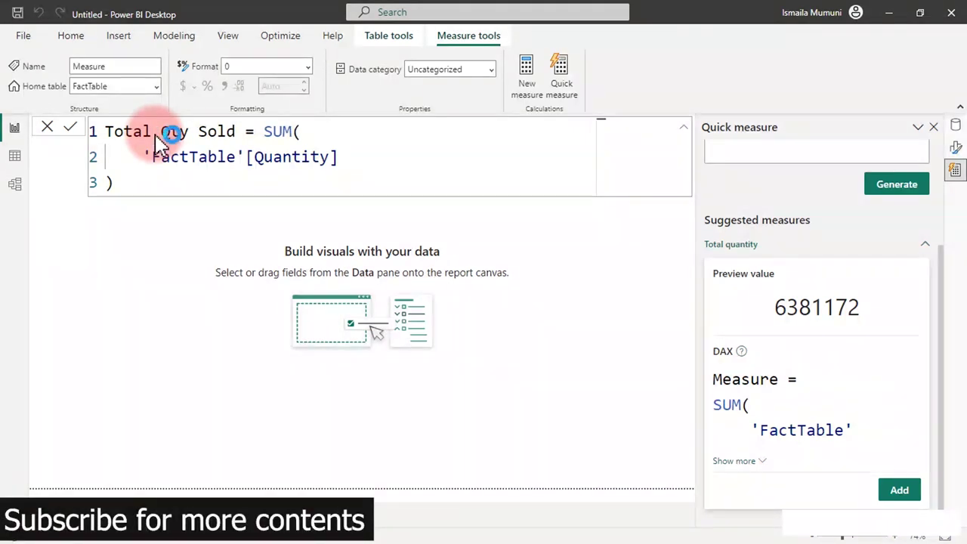
{"action": "key", "text": "Return"}
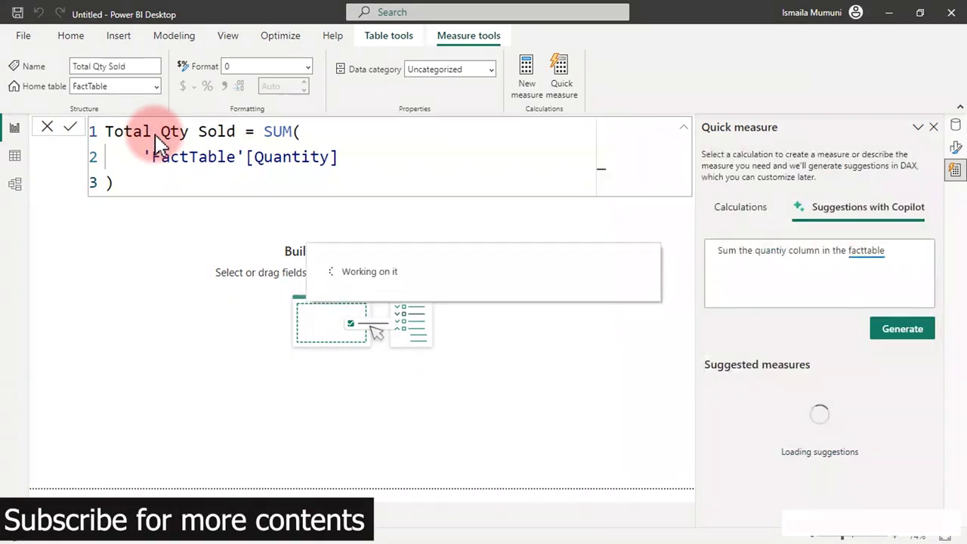
{"action": "left_click", "coordinate": [215, 269]}
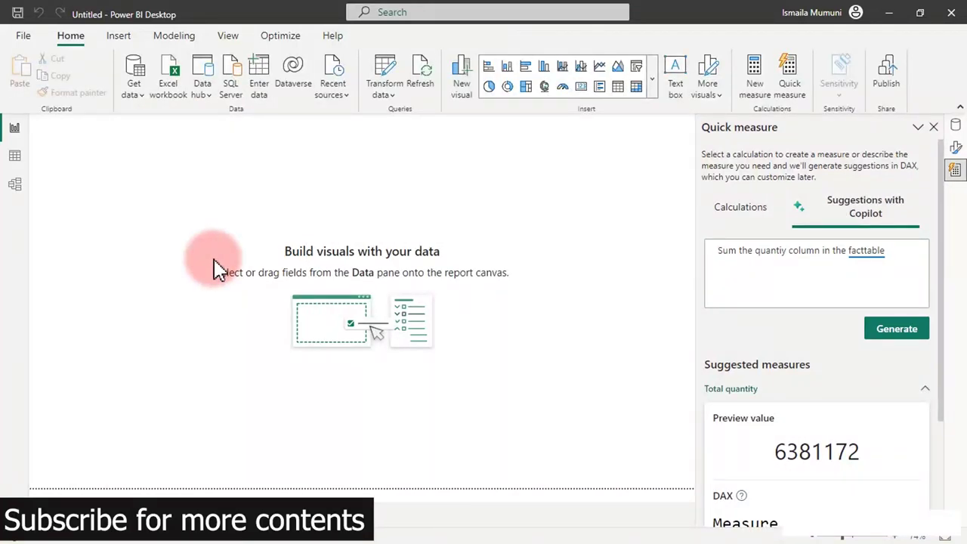
Step: Move the # Transaction measure from FactTable to Measure Table by changing its home table
{"action": "left_click", "coordinate": [956, 126]}
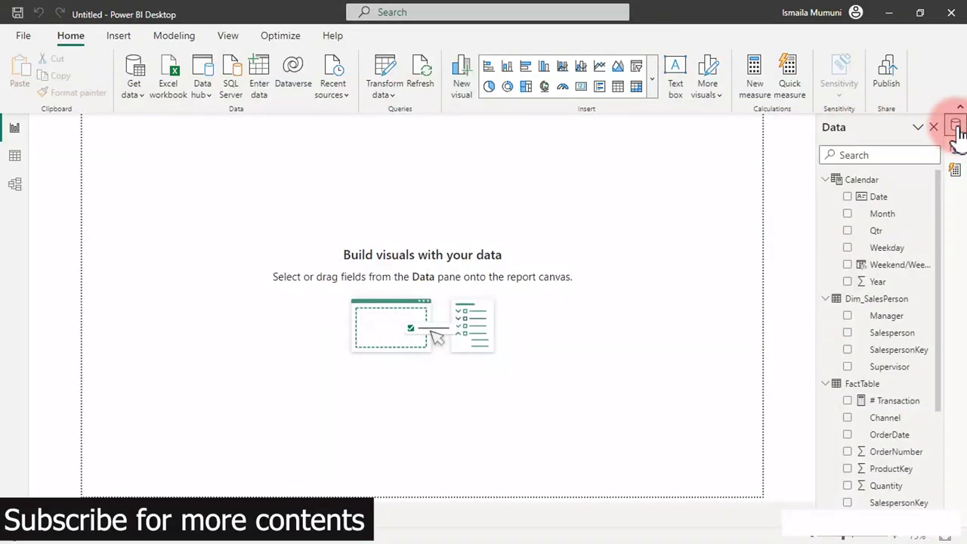
{"action": "left_click", "coordinate": [832, 180]}
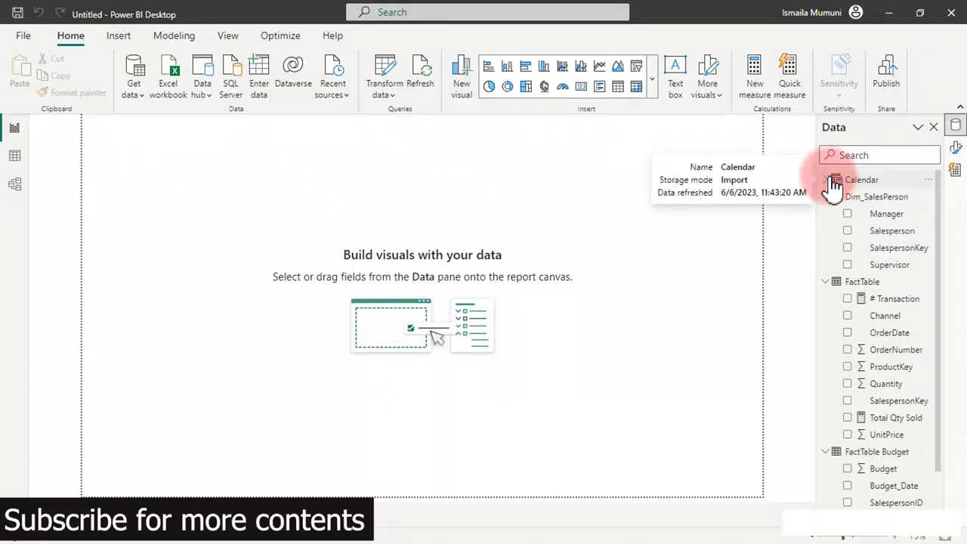
{"action": "left_click", "coordinate": [886, 302]}
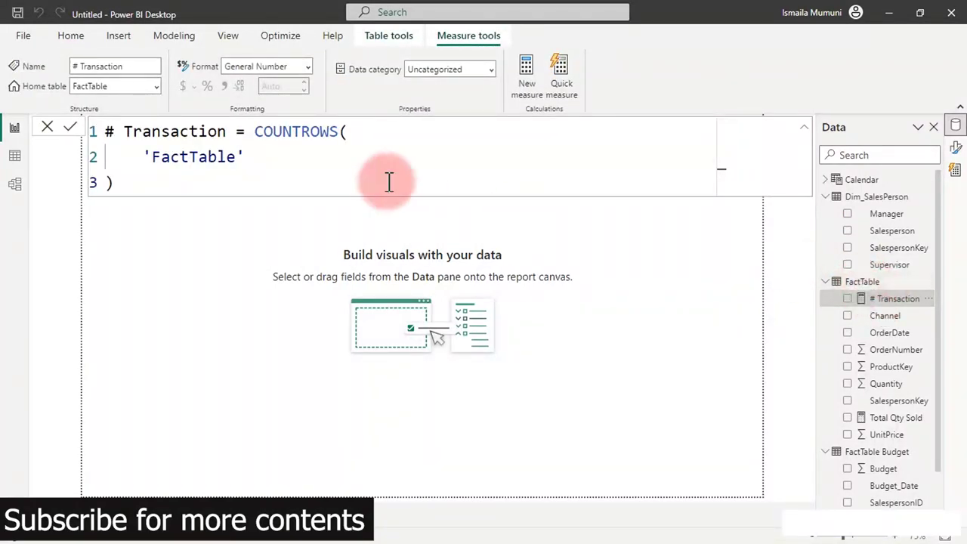
{"action": "left_click", "coordinate": [156, 86]}
{"action": "left_click", "coordinate": [115, 184]}
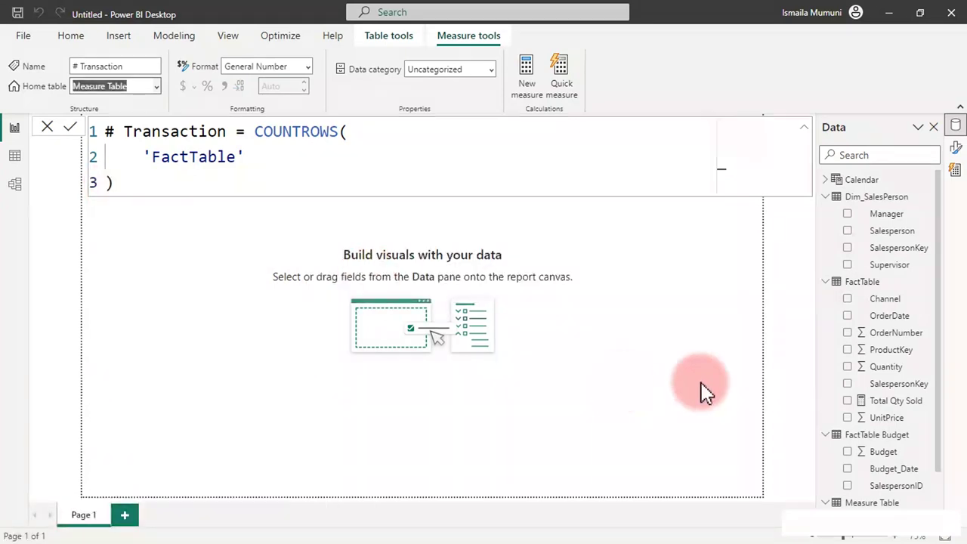
Step: Change the home table of Total Qty Sold to Measure Table and collapse the FactTable and Dim_SalesPerson field lists
{"action": "left_click", "coordinate": [889, 402]}
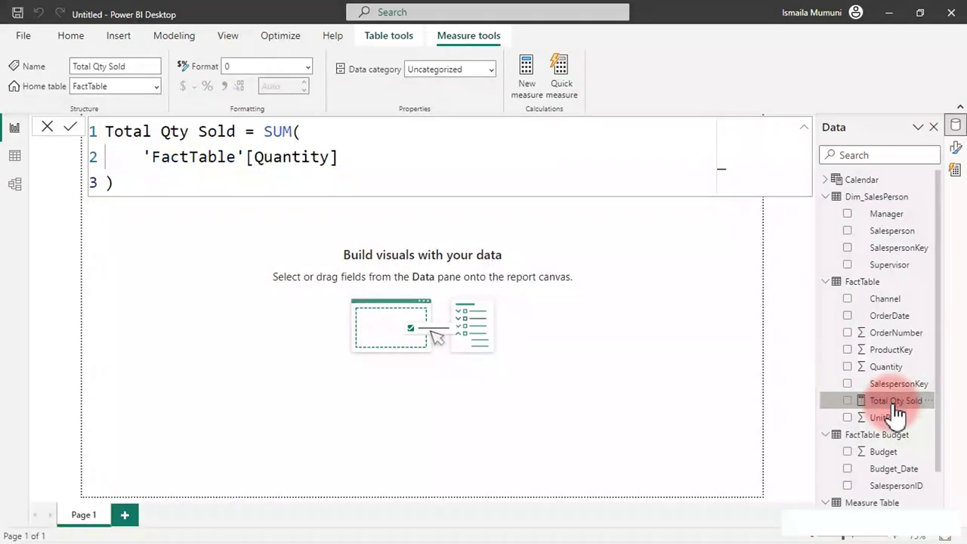
{"action": "left_click", "coordinate": [156, 88]}
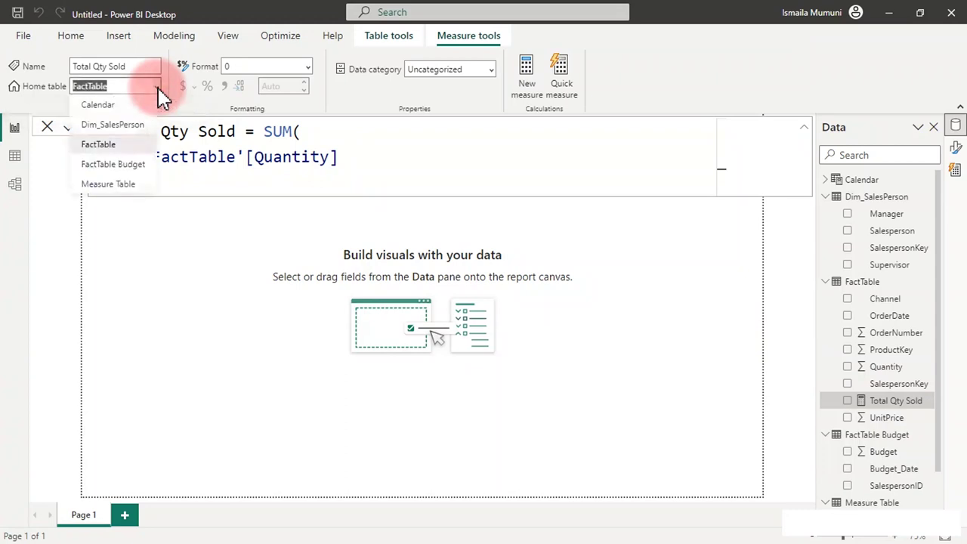
{"action": "left_click", "coordinate": [130, 203]}
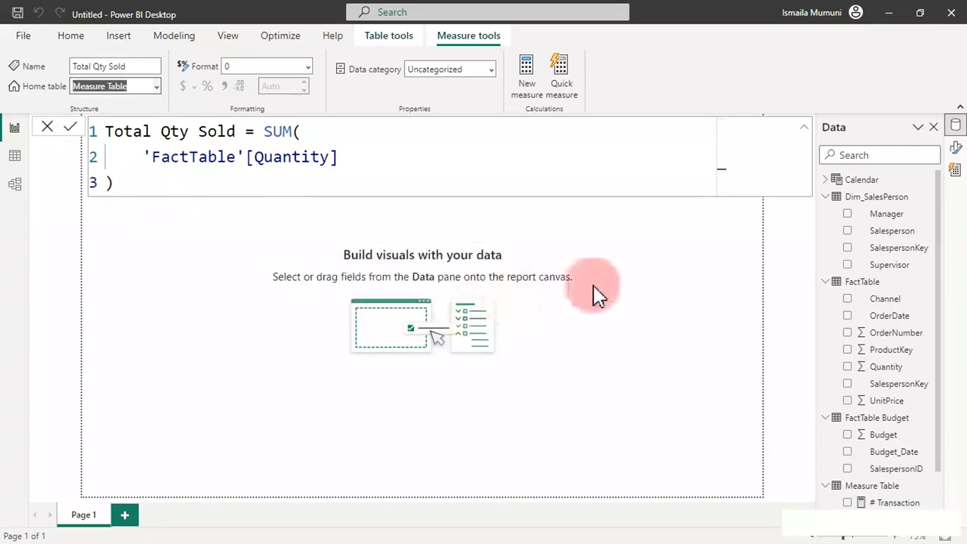
{"action": "left_click", "coordinate": [826, 285]}
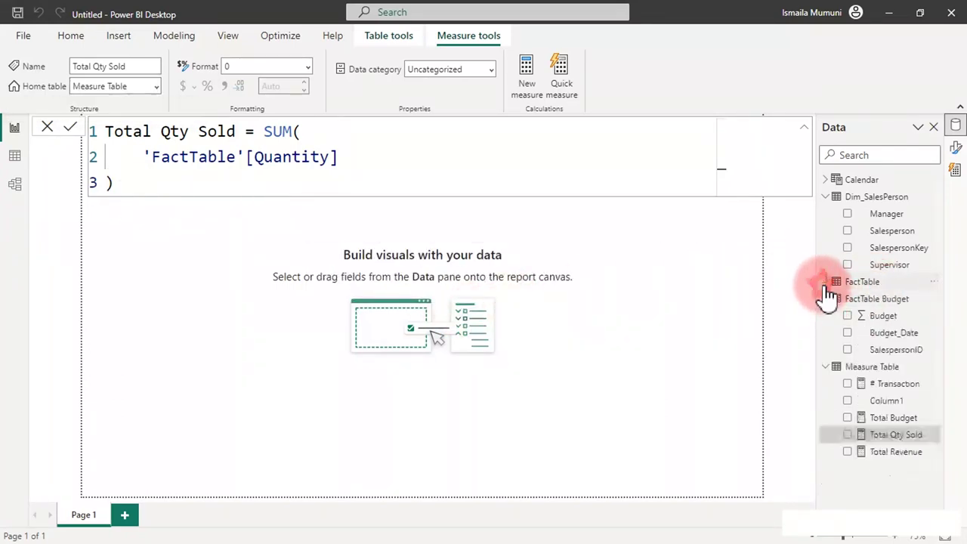
{"action": "left_click", "coordinate": [829, 195]}
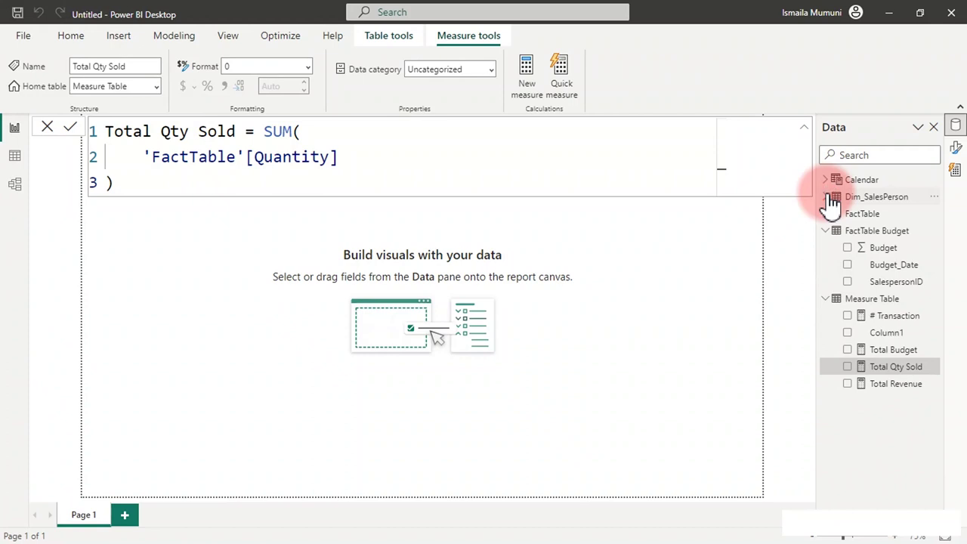
{"action": "left_click", "coordinate": [639, 274]}
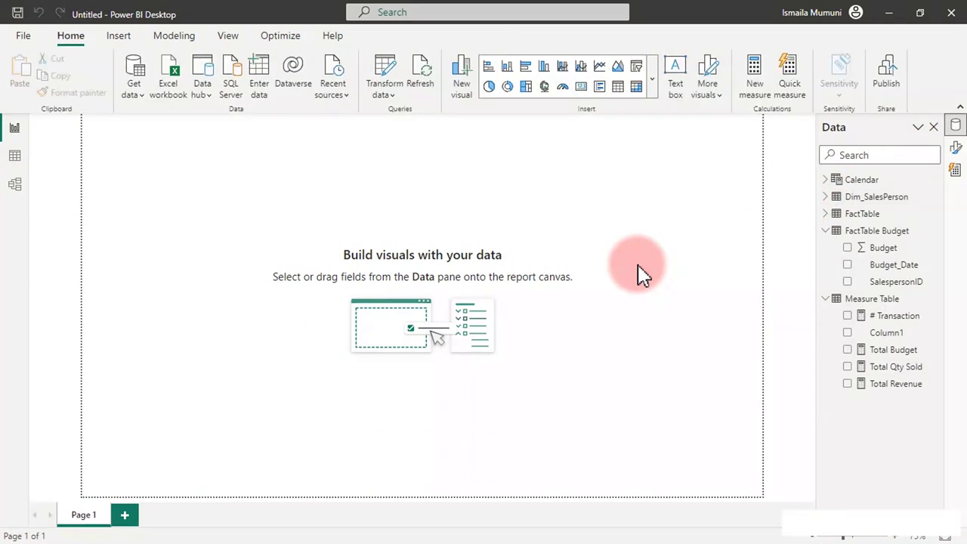
Step: Add a Total Revenue card to the report page, shrink it and place it slightly in from the page's upper-left corner
{"action": "left_click", "coordinate": [848, 384]}
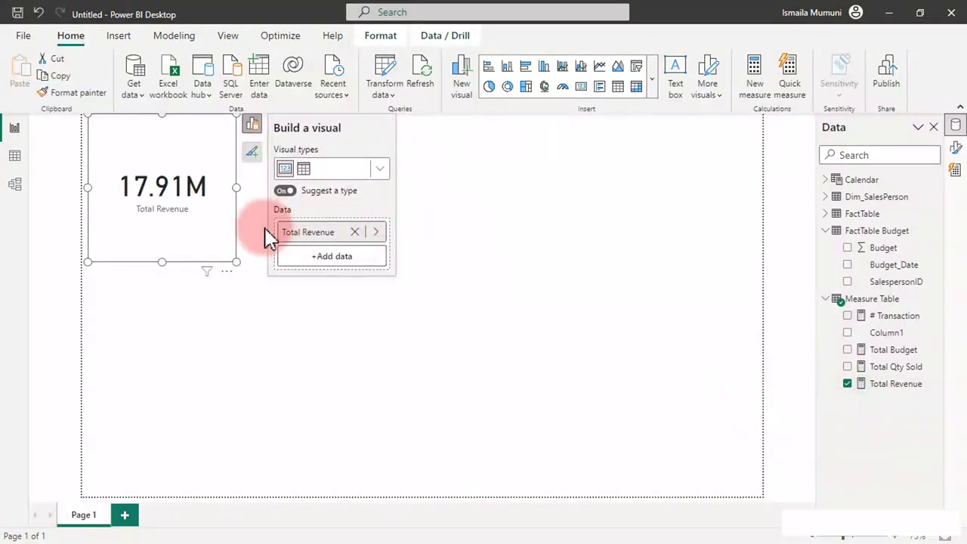
{"action": "left_click", "coordinate": [227, 246]}
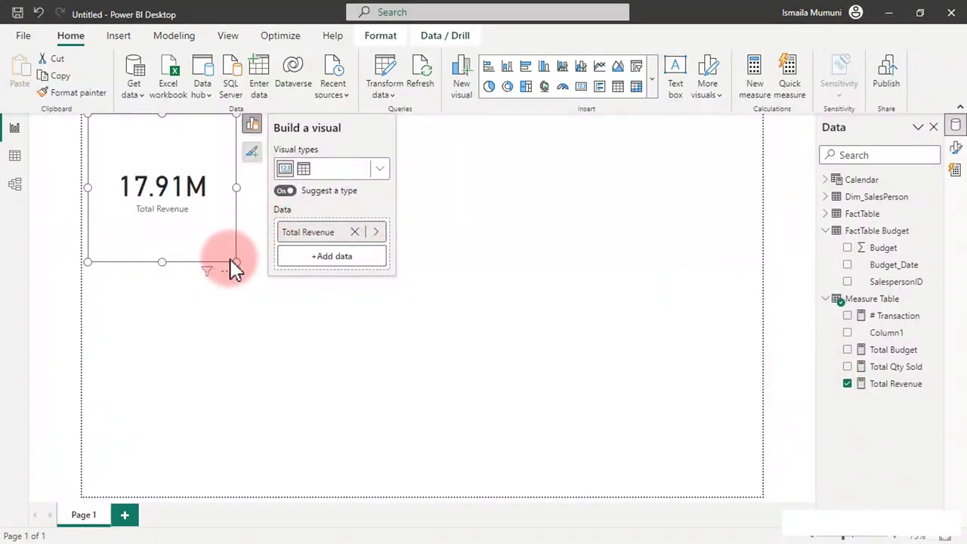
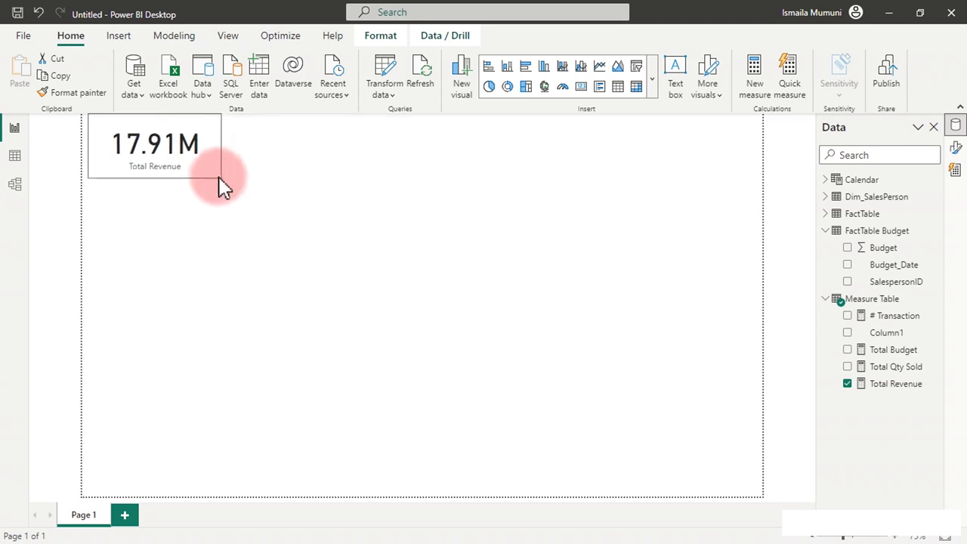
{"action": "left_click_drag", "start_coordinate": [168, 159], "coordinate": [195, 193]}
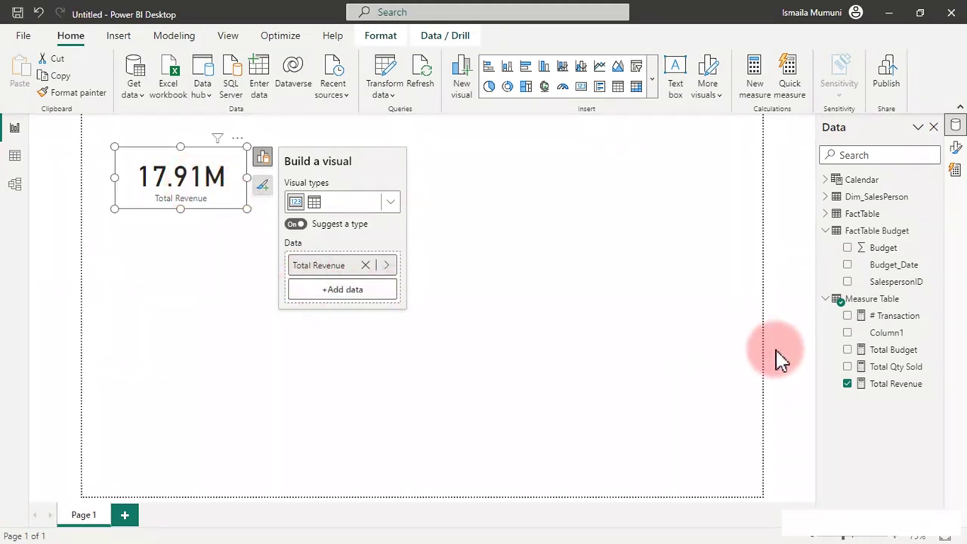
Step: Format the Total Revenue measure as dollar currency with 0 decimal places
{"action": "left_click", "coordinate": [910, 384]}
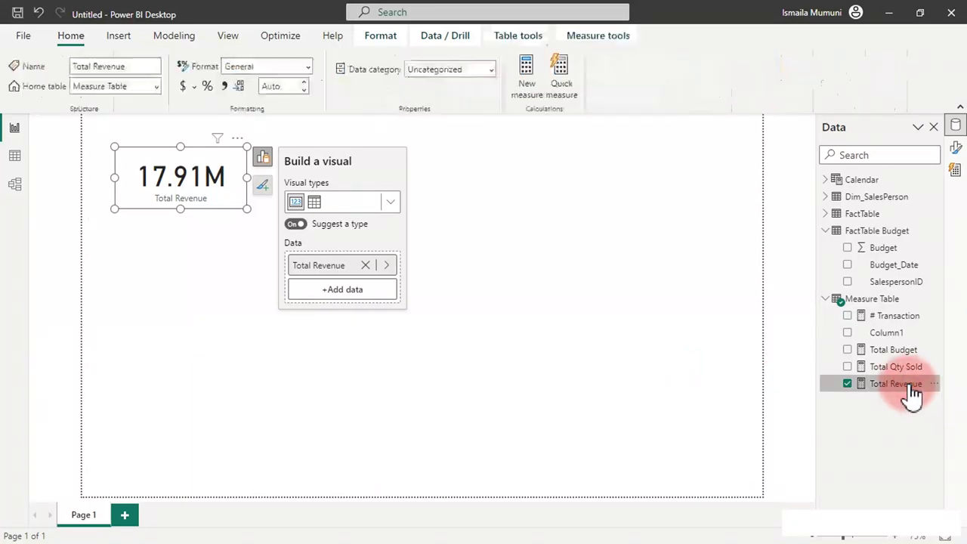
{"action": "left_click", "coordinate": [187, 87]}
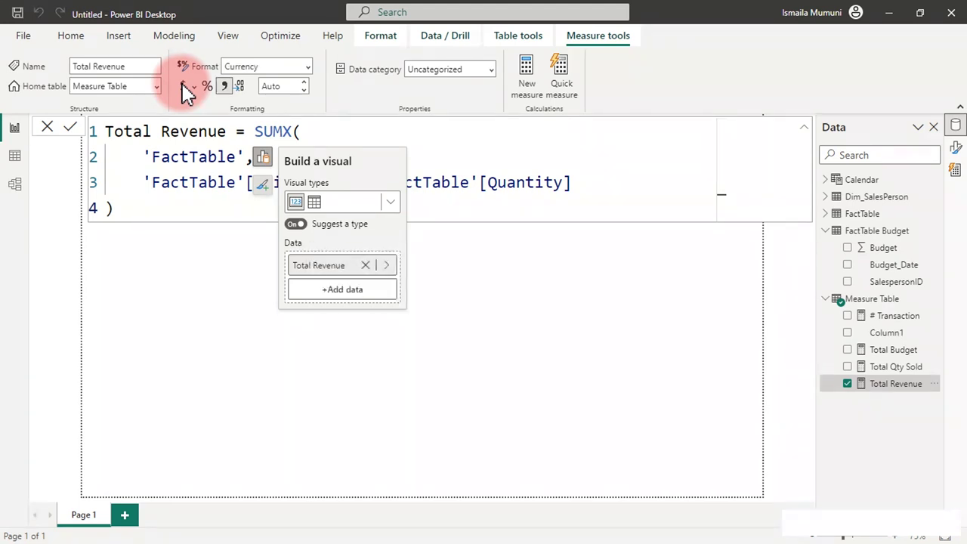
{"action": "left_click", "coordinate": [271, 85]}
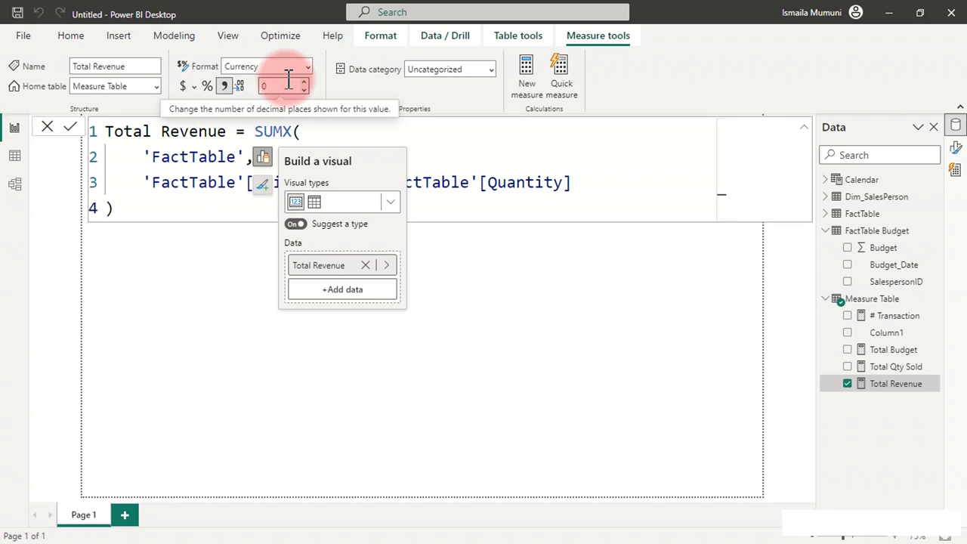
{"action": "key", "text": "Escape"}
{"action": "left_click", "coordinate": [446, 276]}
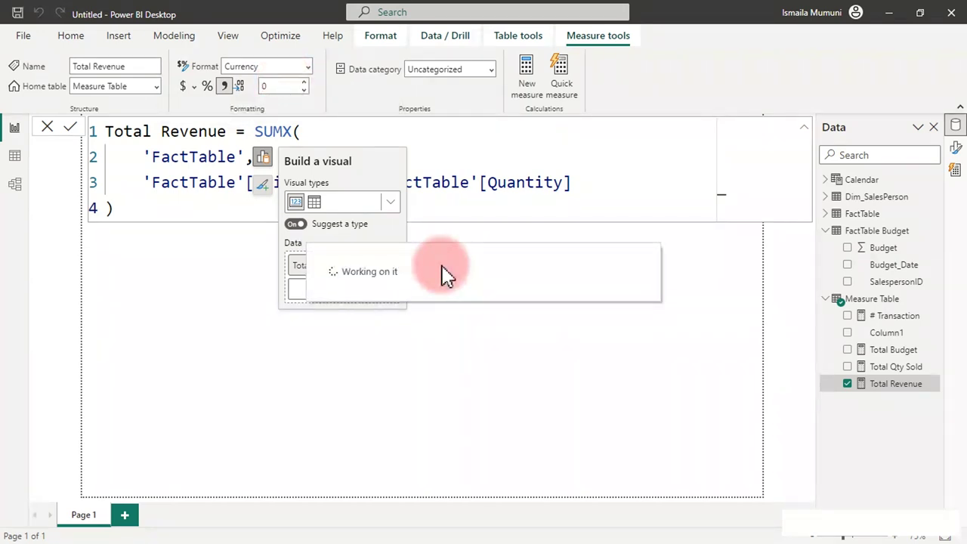
{"action": "left_click", "coordinate": [482, 340]}
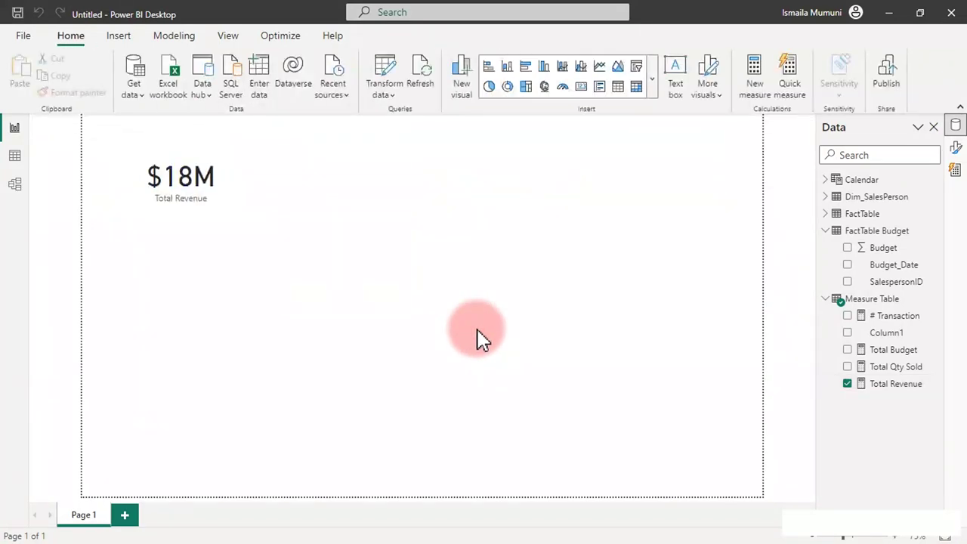
Step: Set the display units of the Total Revenue card's callout value to None
{"action": "left_click", "coordinate": [227, 198]}
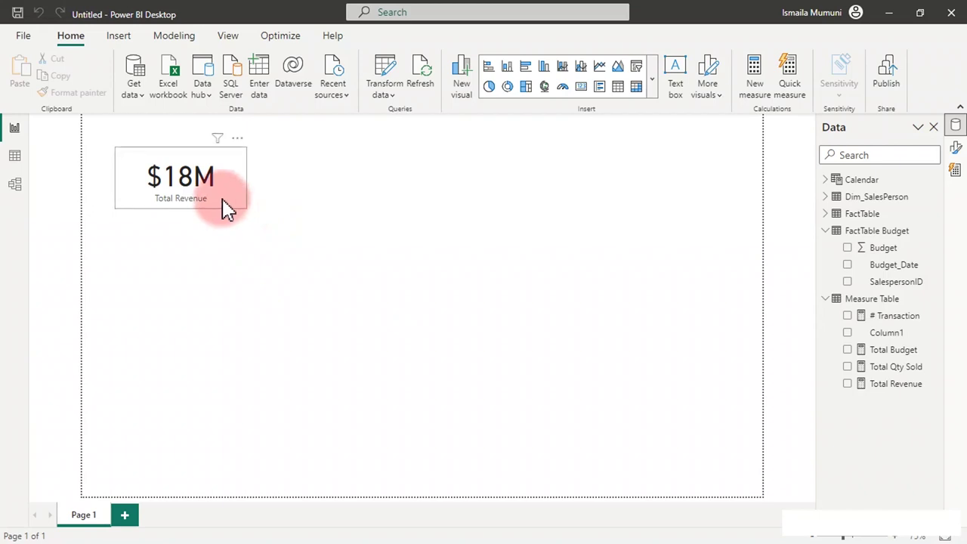
{"action": "left_click", "coordinate": [200, 165]}
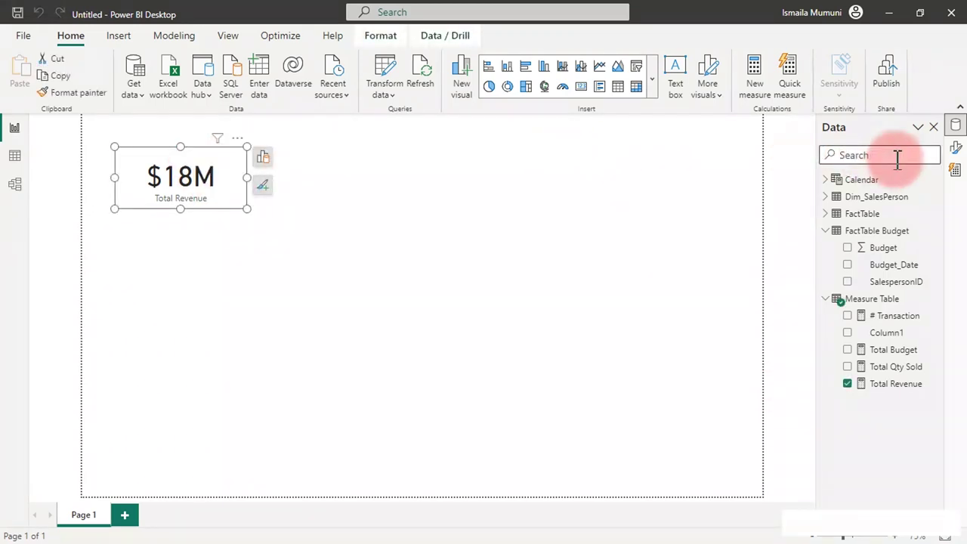
{"action": "left_click", "coordinate": [956, 149]}
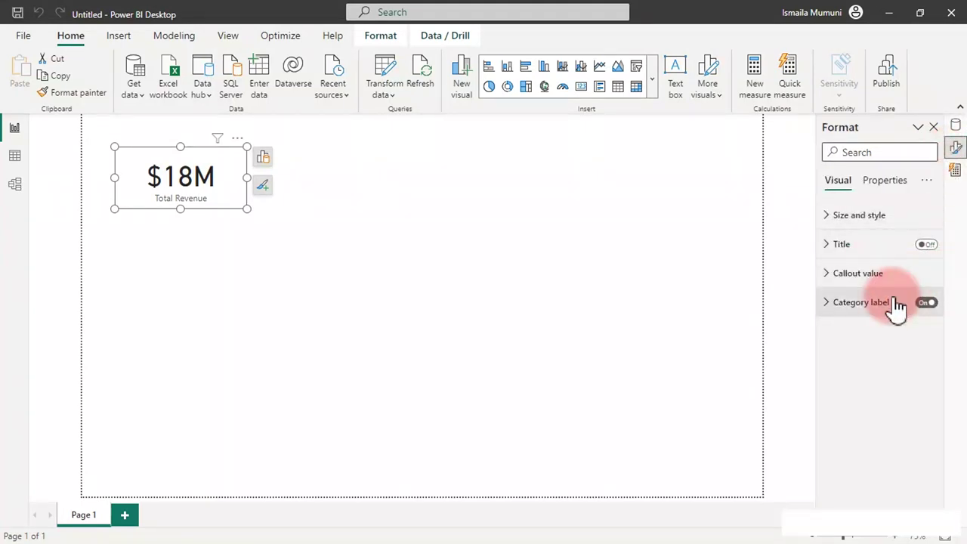
{"action": "left_click", "coordinate": [842, 278]}
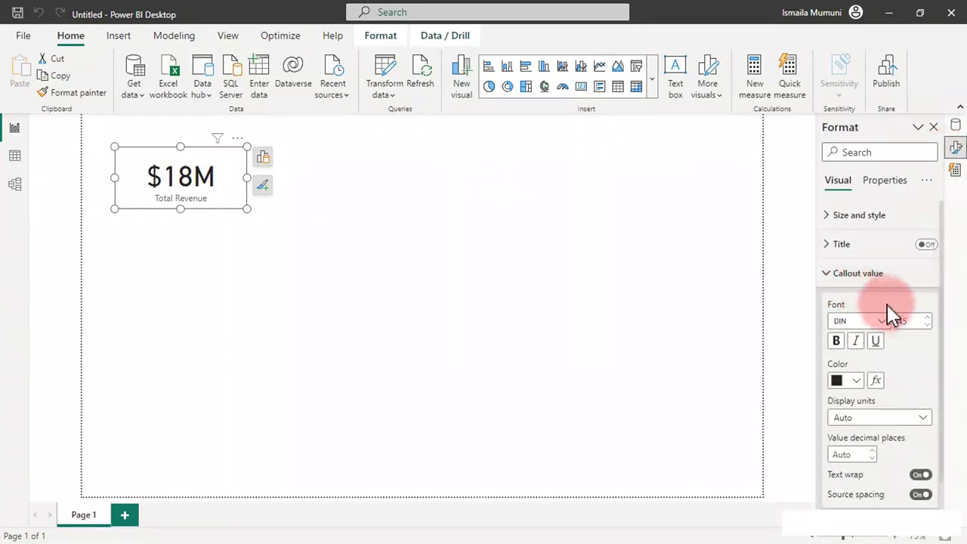
{"action": "left_click", "coordinate": [869, 421]}
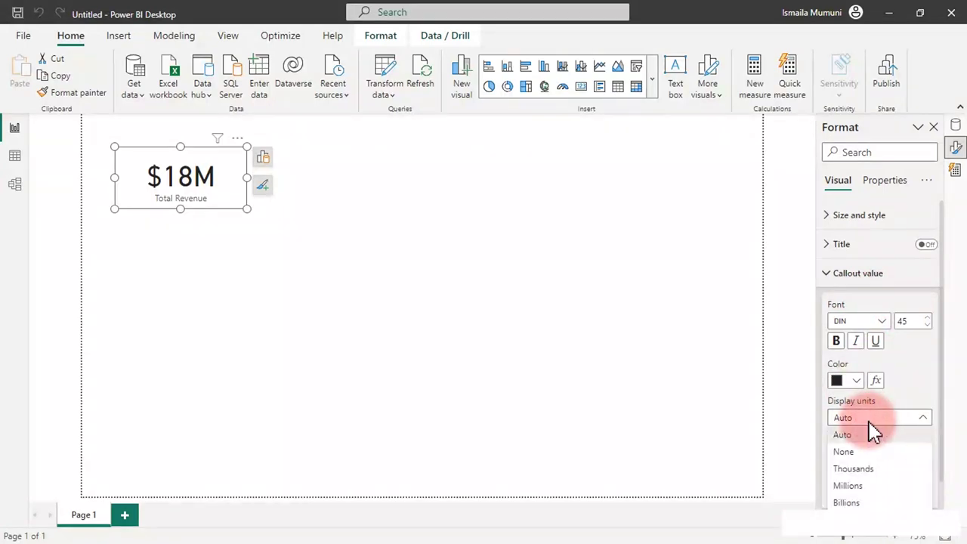
{"action": "left_click", "coordinate": [860, 455]}
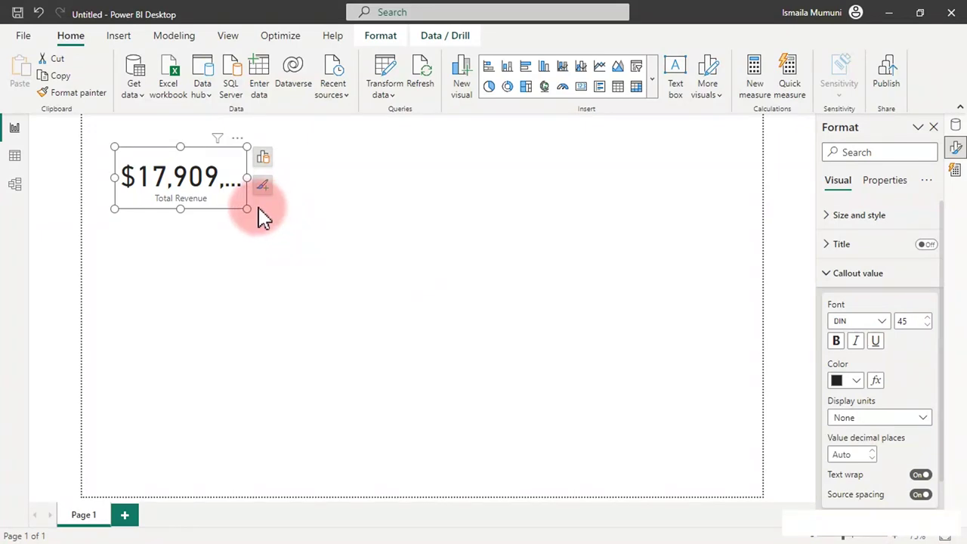
Step: Set the Total Revenue callout value's font size to 21 and fit the card compactly near the page's upper-left corner
{"action": "left_click_drag", "start_coordinate": [246, 180], "coordinate": [279, 182]}
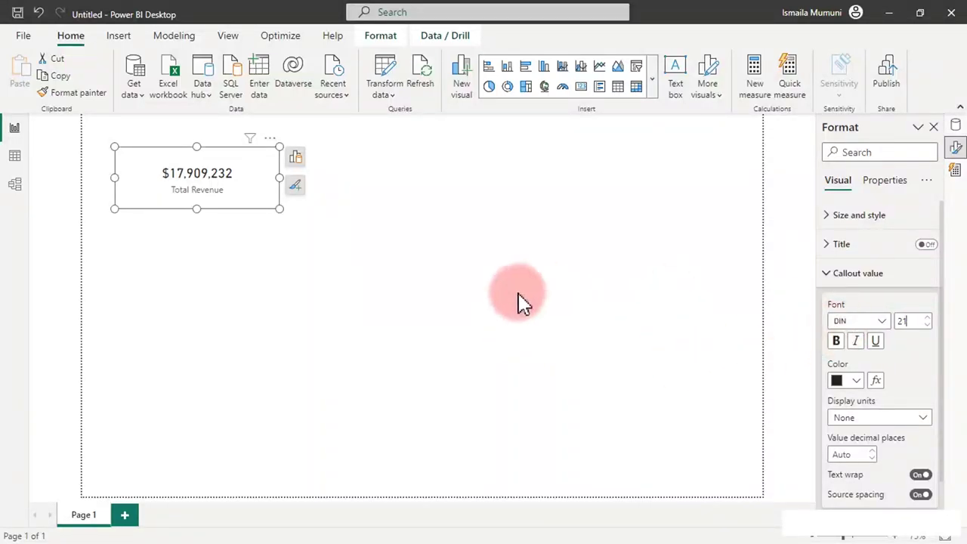
{"action": "left_click_drag", "start_coordinate": [279, 211], "coordinate": [232, 206]}
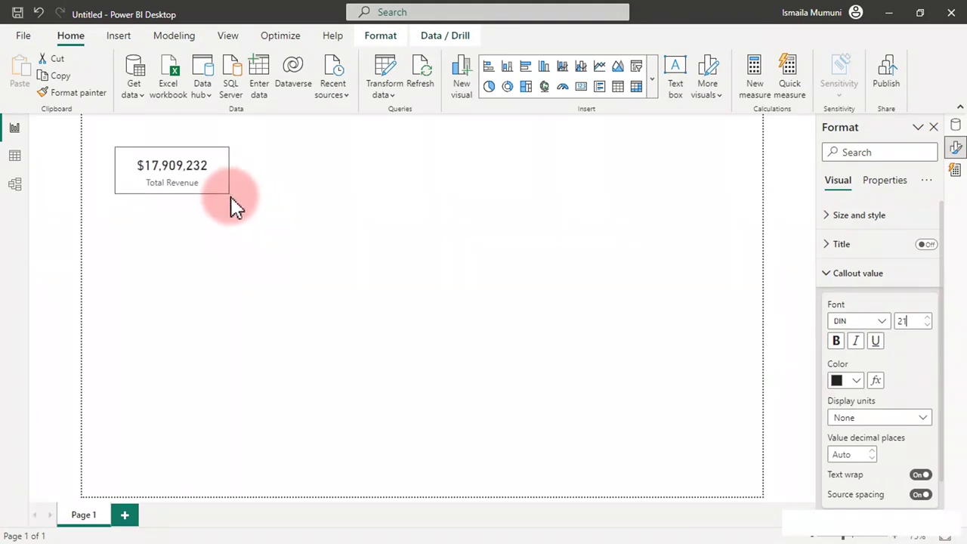
{"action": "left_click_drag", "start_coordinate": [181, 184], "coordinate": [186, 174]}
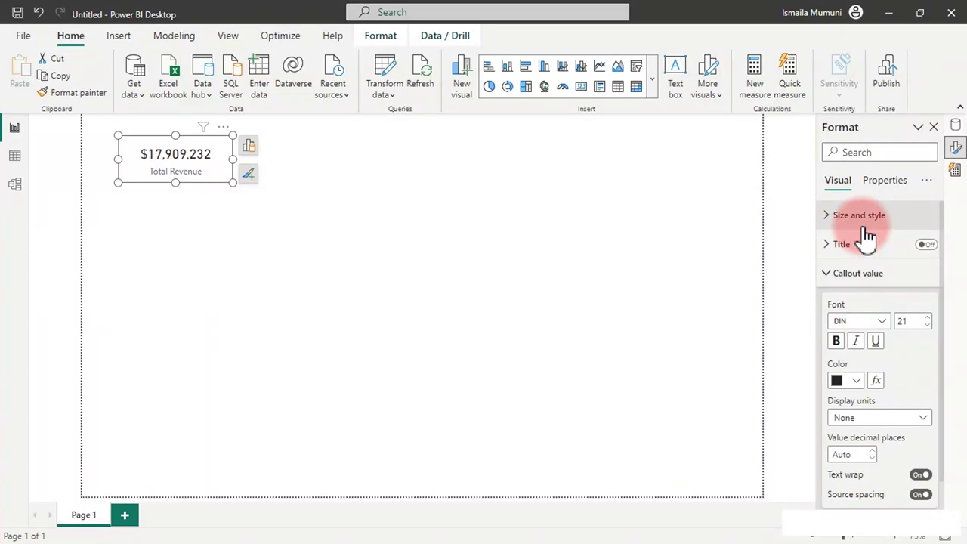
{"action": "left_click", "coordinate": [680, 272]}
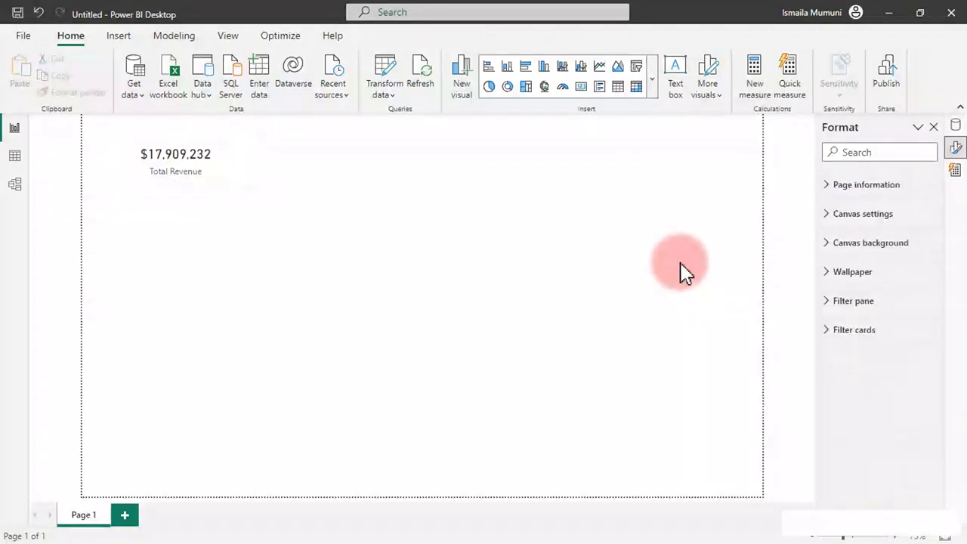
Step: Add a Total Qty Sold card to the report page and set its callout value's display units to None
{"action": "left_click", "coordinate": [957, 127]}
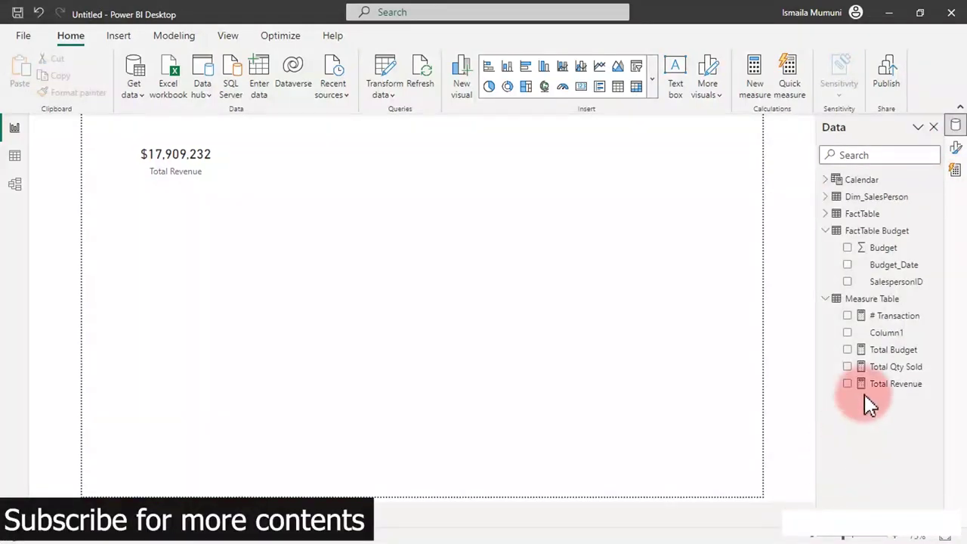
{"action": "left_click", "coordinate": [848, 367]}
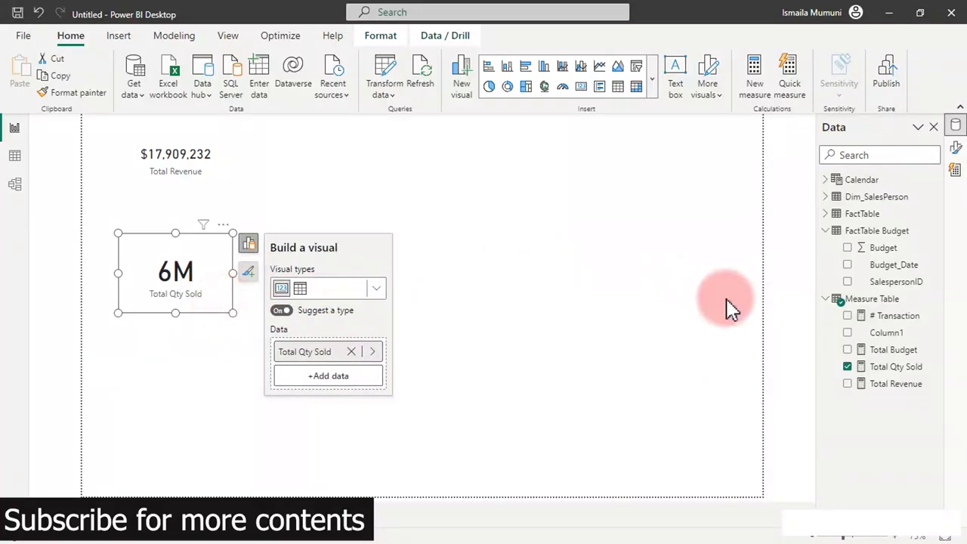
{"action": "left_click", "coordinate": [956, 150]}
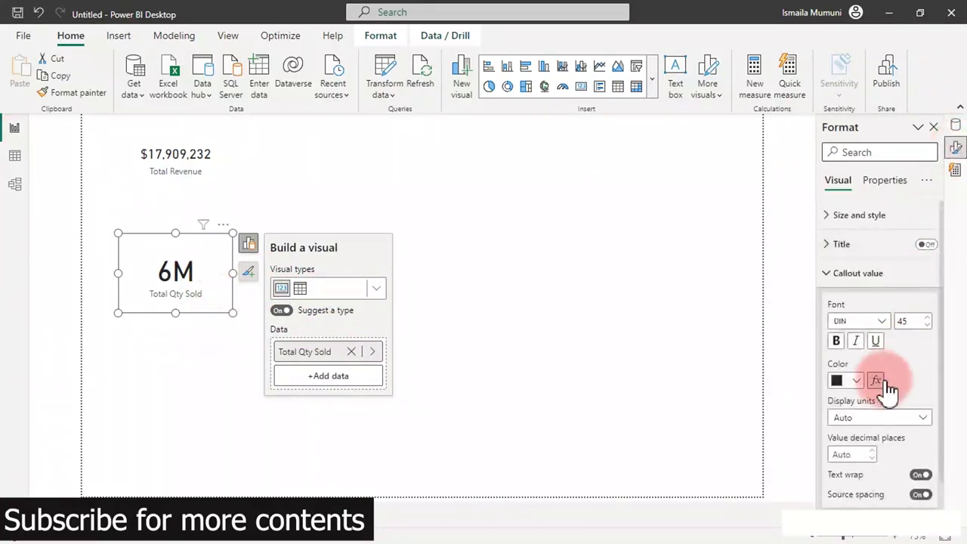
{"action": "left_click", "coordinate": [877, 424]}
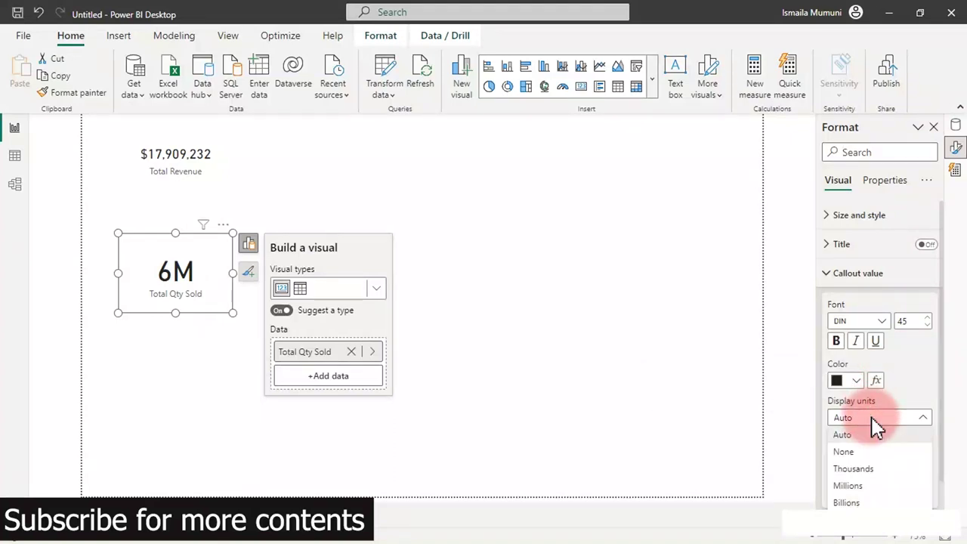
{"action": "left_click", "coordinate": [847, 452]}
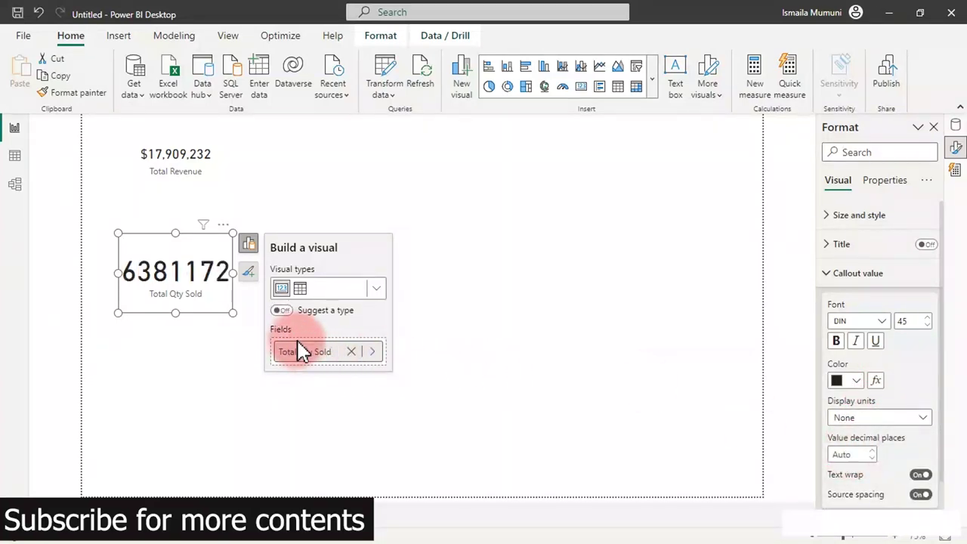
{"action": "left_click", "coordinate": [956, 127]}
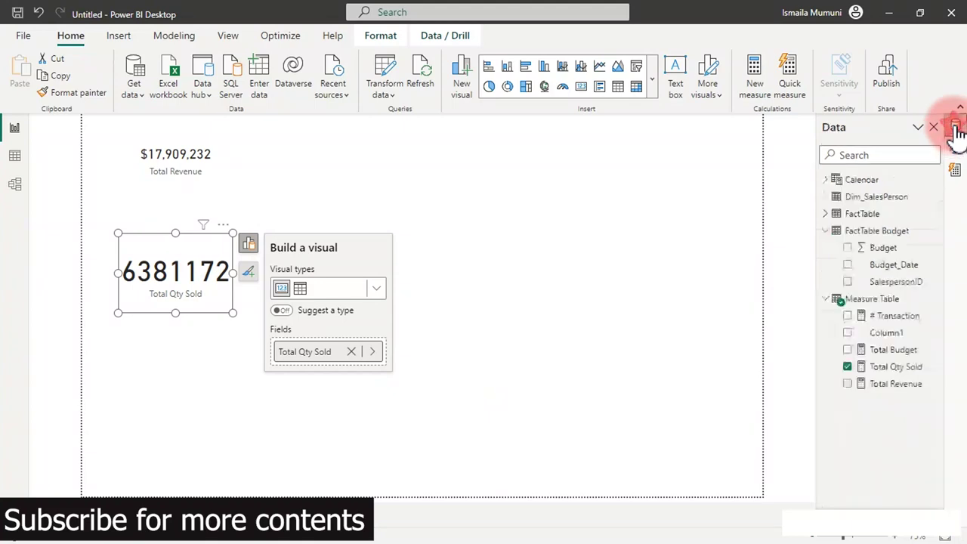
{"action": "left_click", "coordinate": [895, 370]}
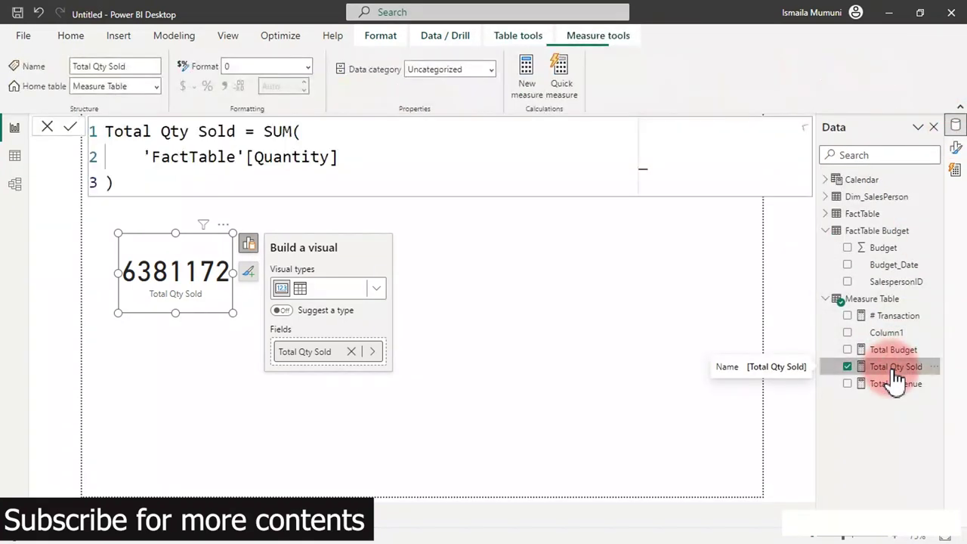
{"action": "left_click", "coordinate": [499, 295]}
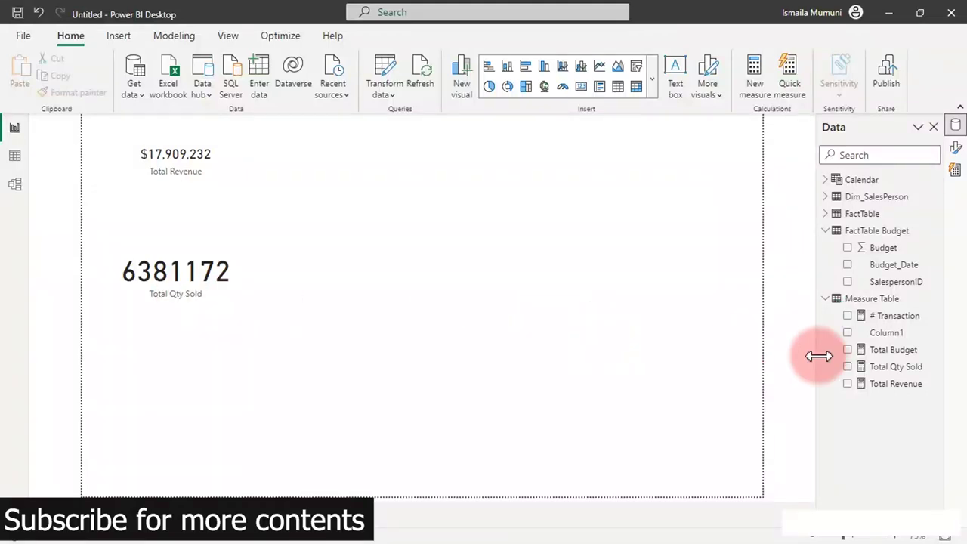
{"action": "left_click", "coordinate": [898, 368]}
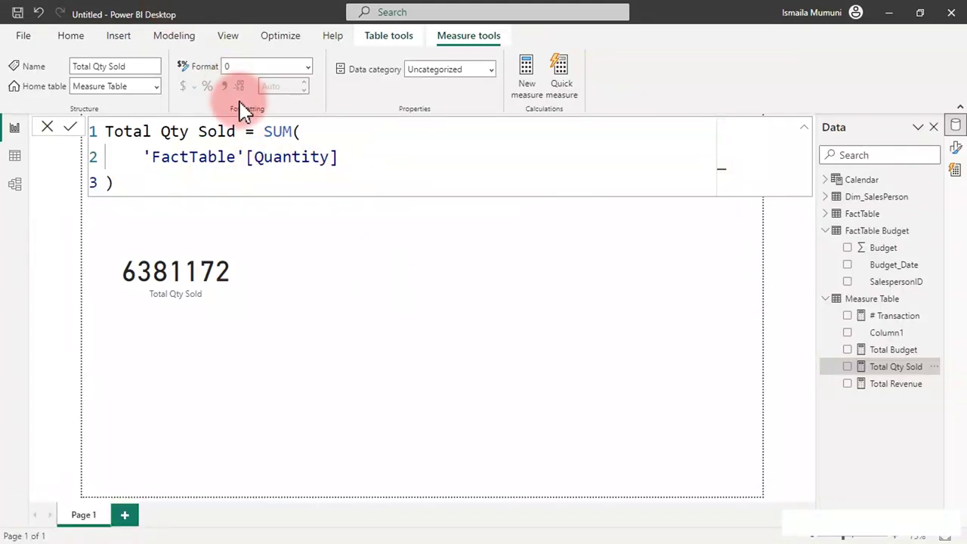
{"action": "left_click", "coordinate": [368, 338]}
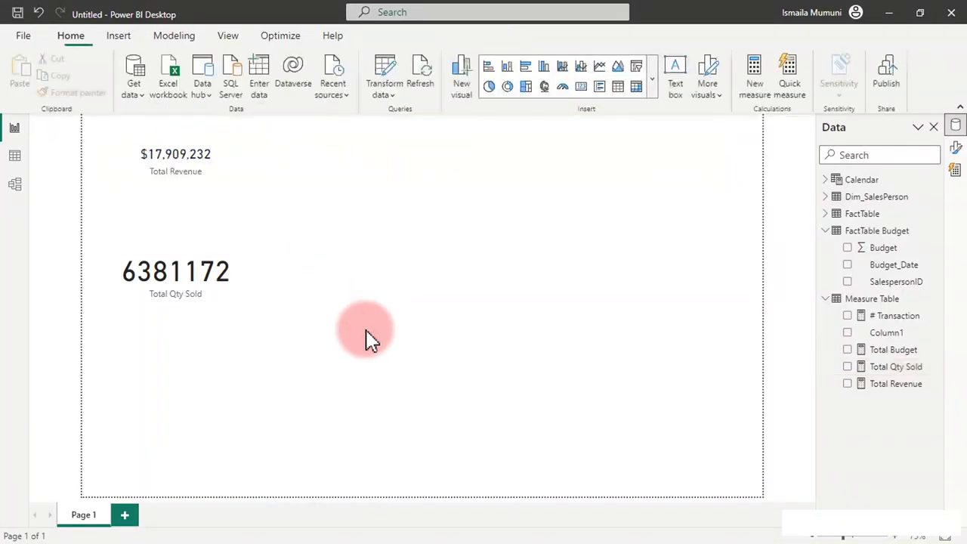
{"action": "left_click", "coordinate": [891, 367]}
{"action": "left_click", "coordinate": [558, 291]}
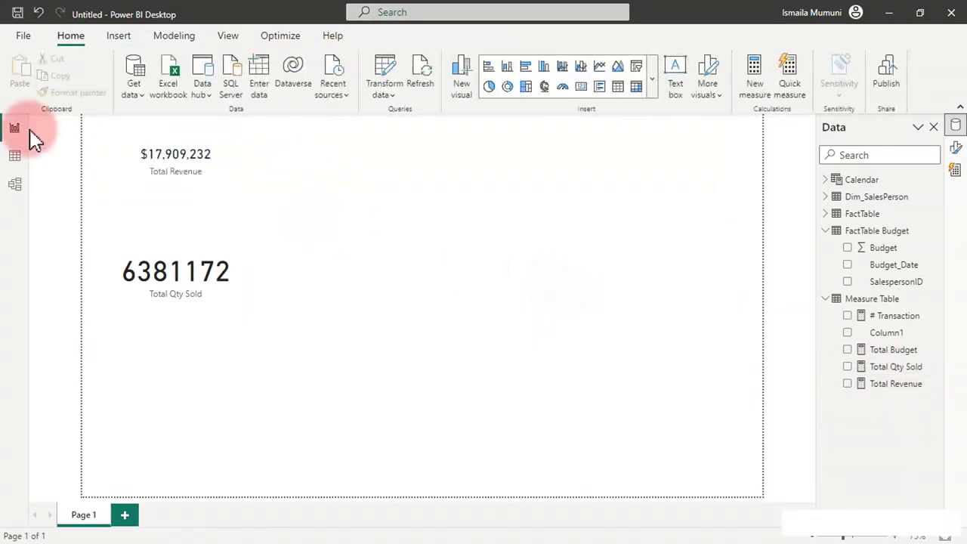
{"action": "left_click", "coordinate": [15, 157]}
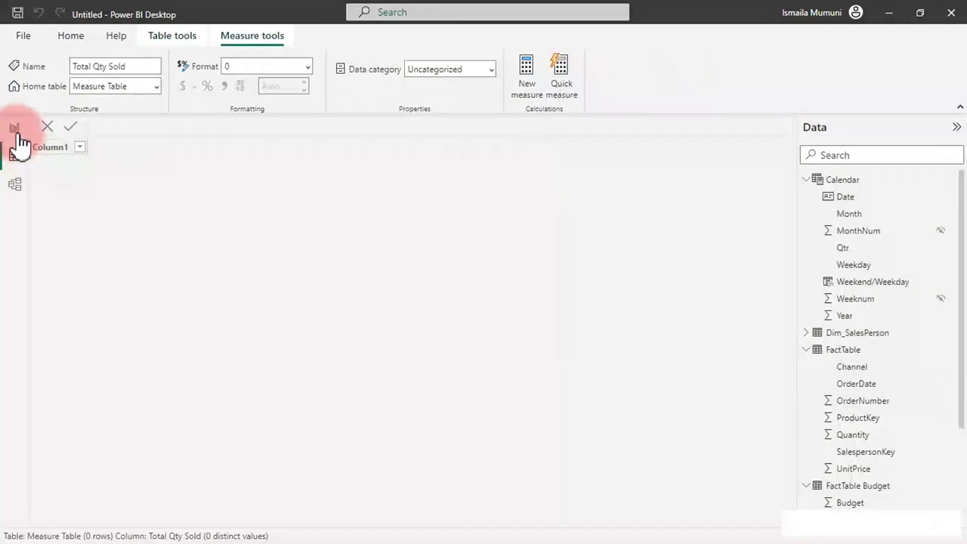
{"action": "left_click", "coordinate": [15, 134]}
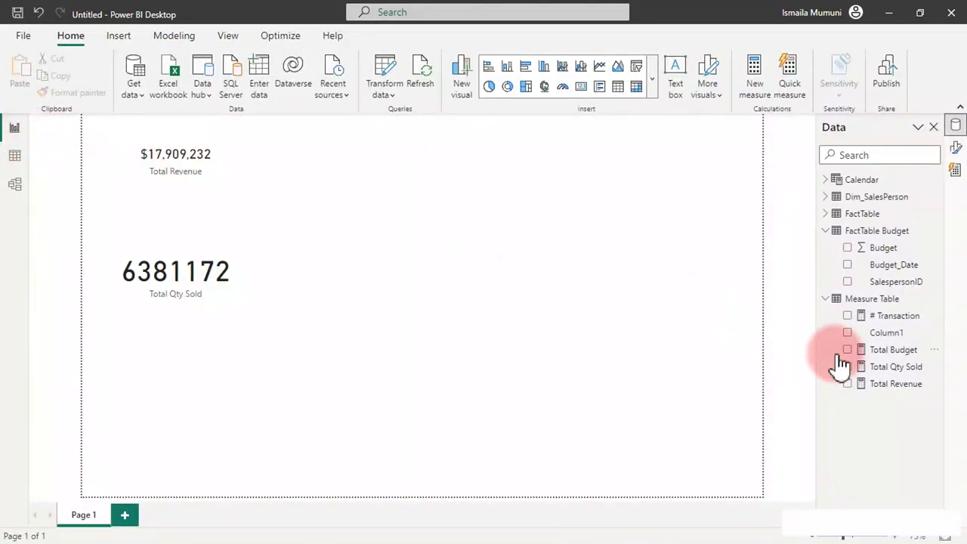
{"action": "left_click", "coordinate": [894, 368]}
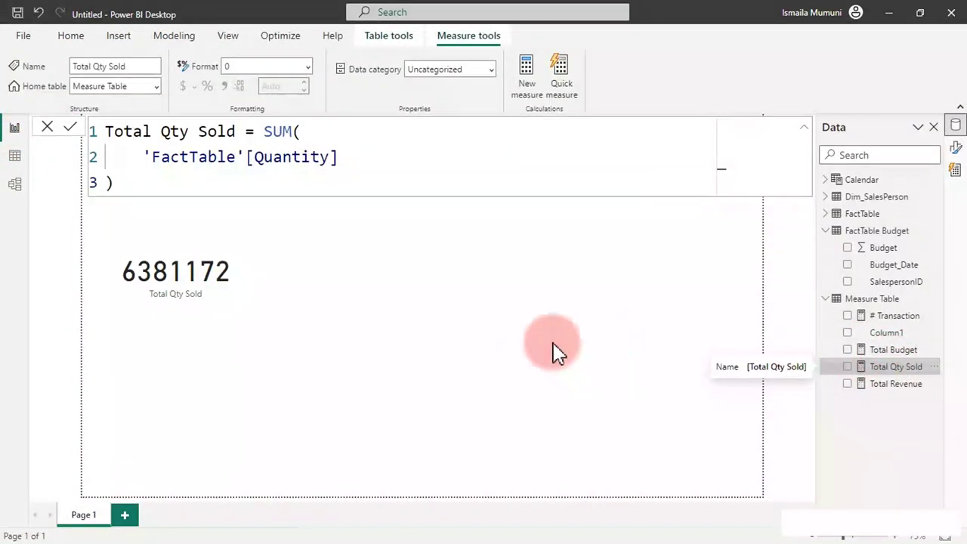
{"action": "left_click", "coordinate": [641, 314]}
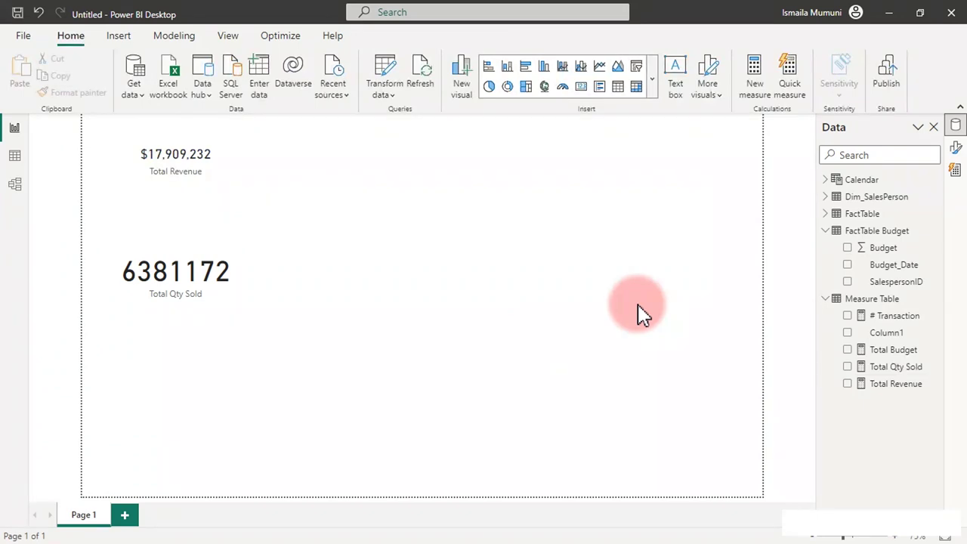
Step: Format the Total Qty Sold measure as a whole number with a thousands separator
{"action": "left_click", "coordinate": [895, 370]}
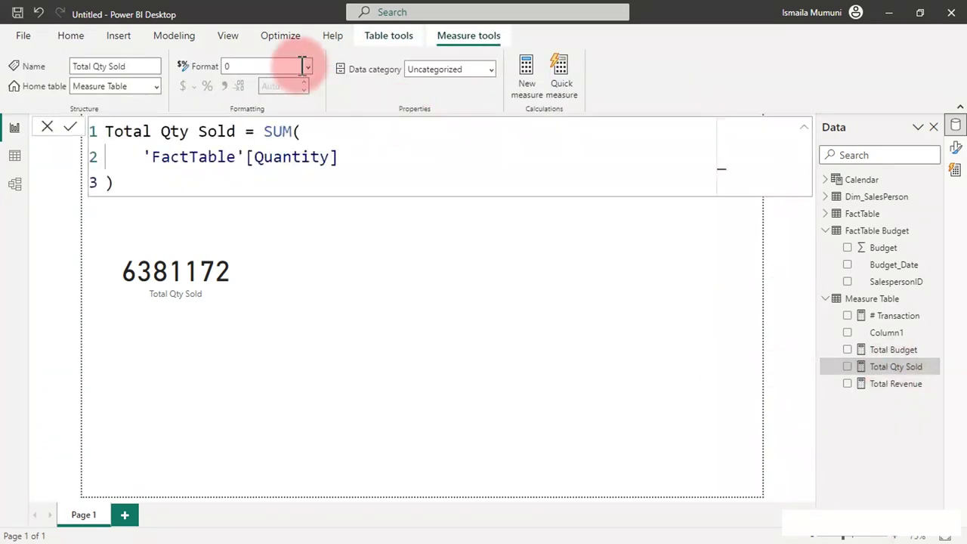
{"action": "left_click", "coordinate": [307, 66]}
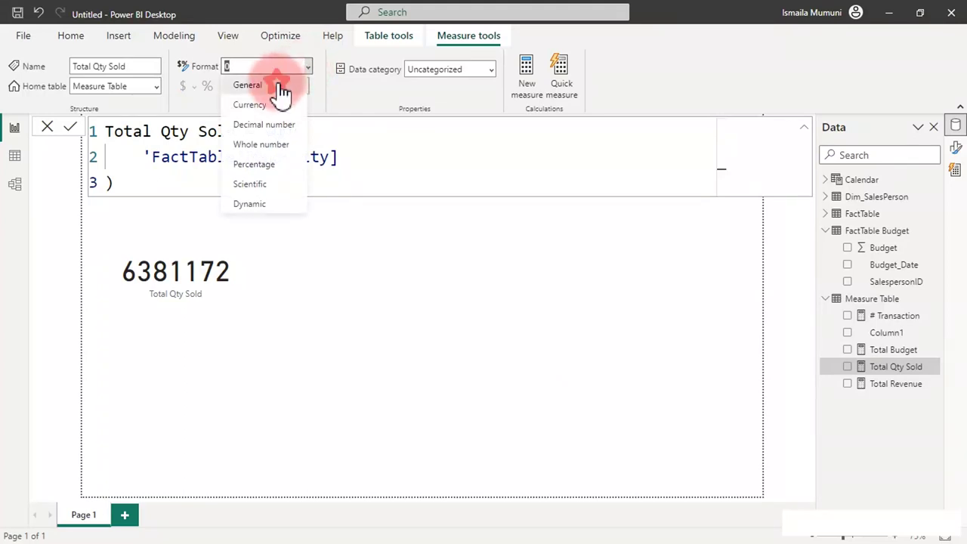
{"action": "left_click", "coordinate": [278, 85]}
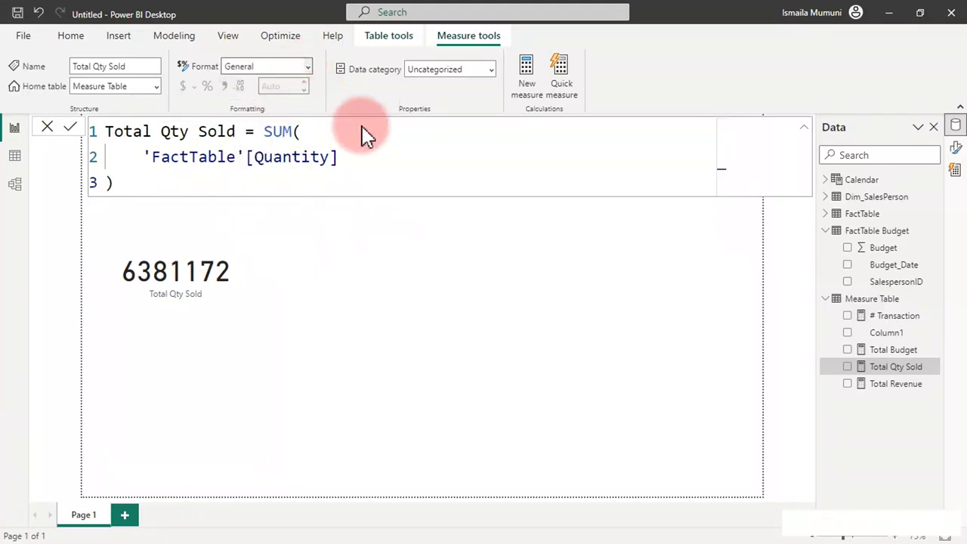
{"action": "left_click", "coordinate": [226, 85]}
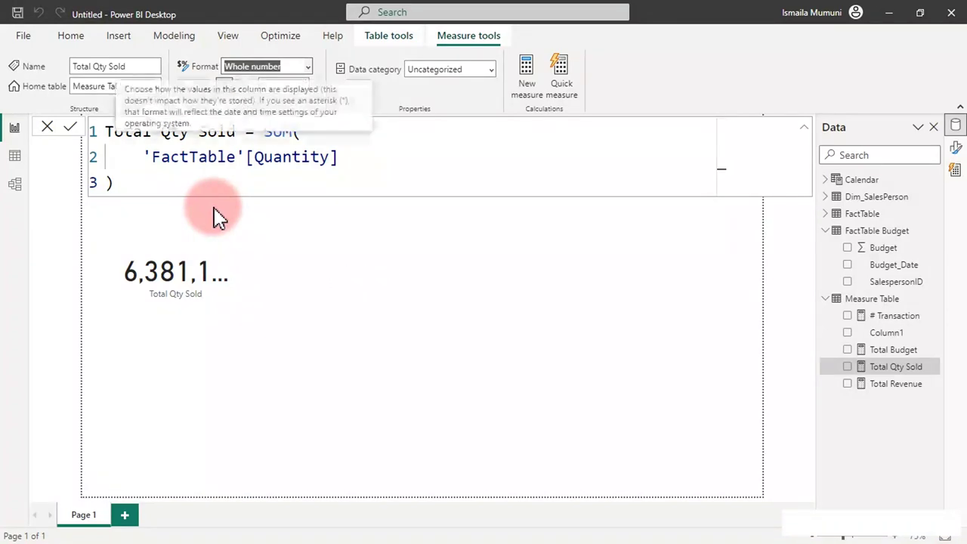
{"action": "left_click", "coordinate": [339, 307]}
Step: Apply the Total Revenue card's formatting to the Total Qty Sold card with Format painter, then shrink that card and place it closer beneath Total Revenue
{"action": "left_click", "coordinate": [174, 181]}
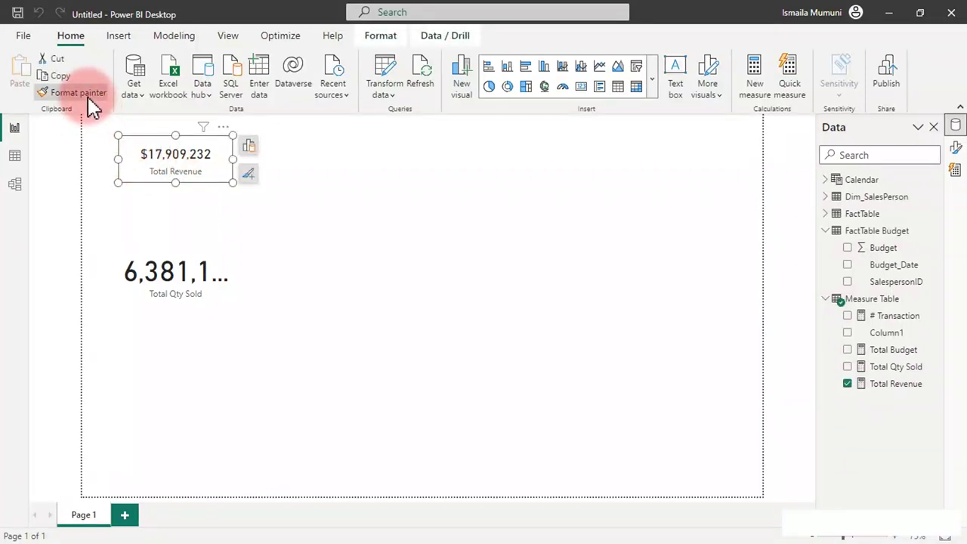
{"action": "left_click", "coordinate": [89, 97]}
{"action": "left_click", "coordinate": [179, 295]}
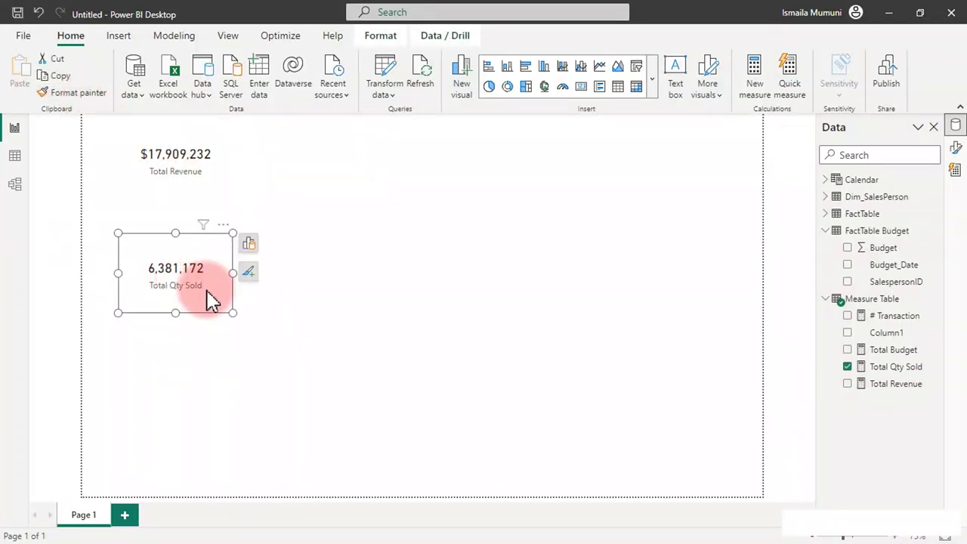
{"action": "left_click_drag", "start_coordinate": [174, 312], "coordinate": [181, 261]}
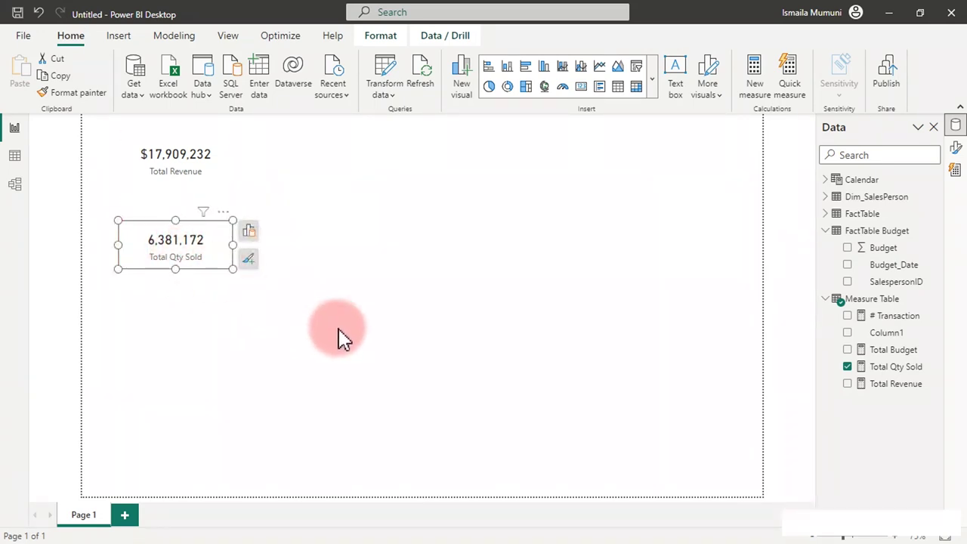
Step: Duplicate the Total Qty Sold card and place the copy directly beneath the original
{"action": "left_click", "coordinate": [65, 82]}
{"action": "left_click", "coordinate": [26, 71]}
{"action": "left_click_drag", "start_coordinate": [161, 194], "coordinate": [188, 312]}
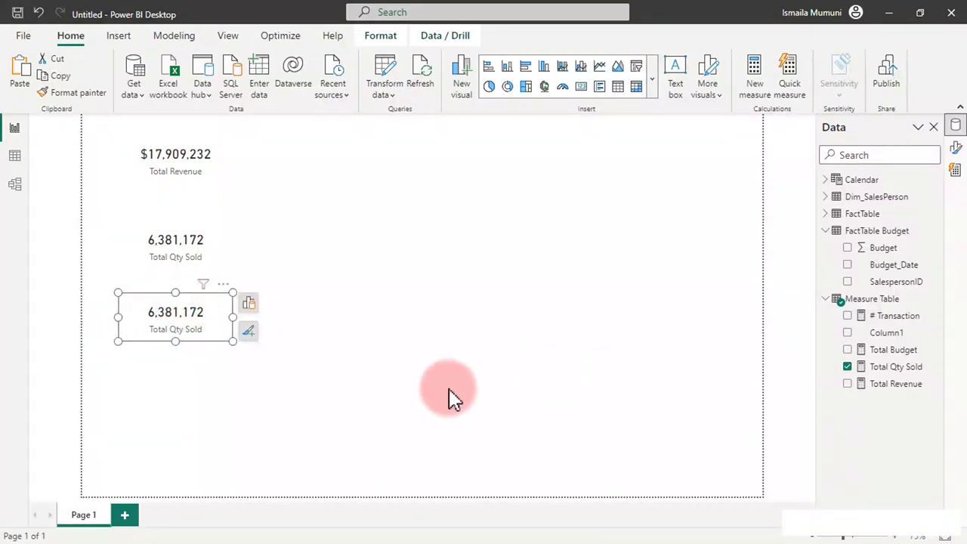
Step: Replace the duplicated card's field with the # Transaction measure from Measure Table
{"action": "left_click", "coordinate": [249, 303]}
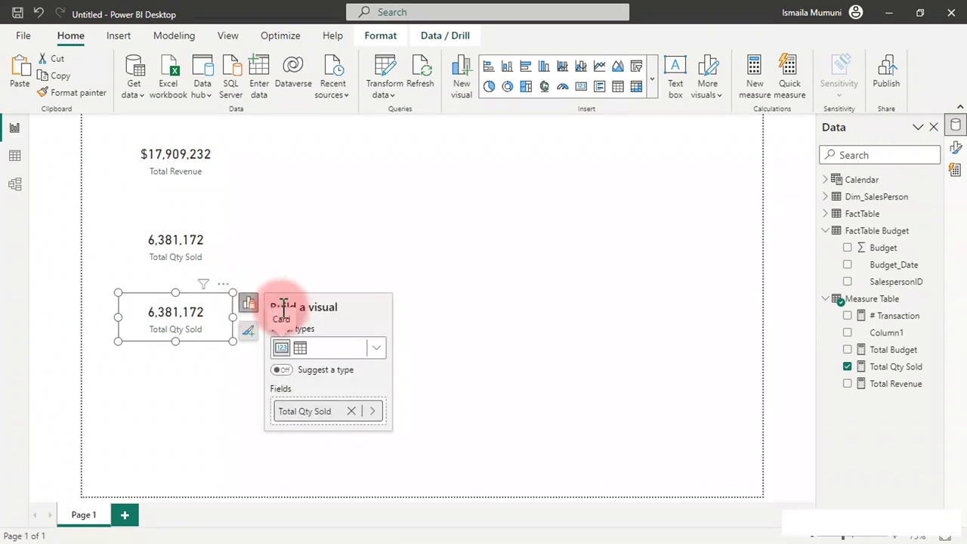
{"action": "left_click", "coordinate": [374, 412]}
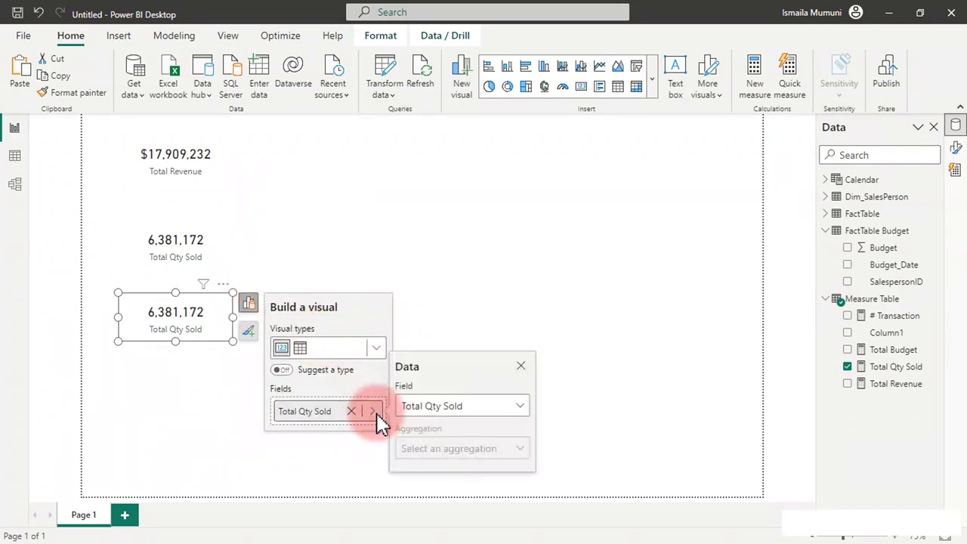
{"action": "left_click", "coordinate": [469, 406]}
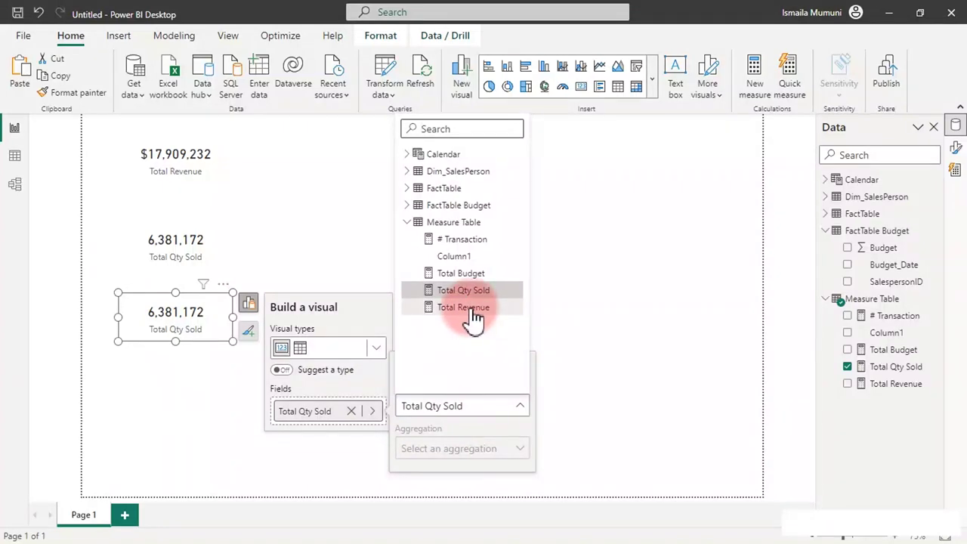
{"action": "left_click", "coordinate": [465, 240]}
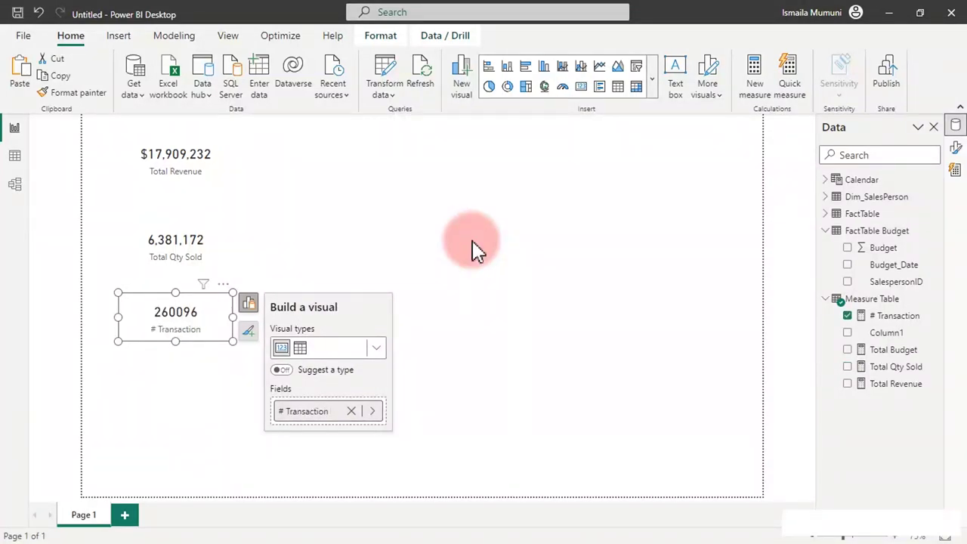
Step: Format the # Transaction measure as a whole number with a thousands separator
{"action": "left_click", "coordinate": [894, 317]}
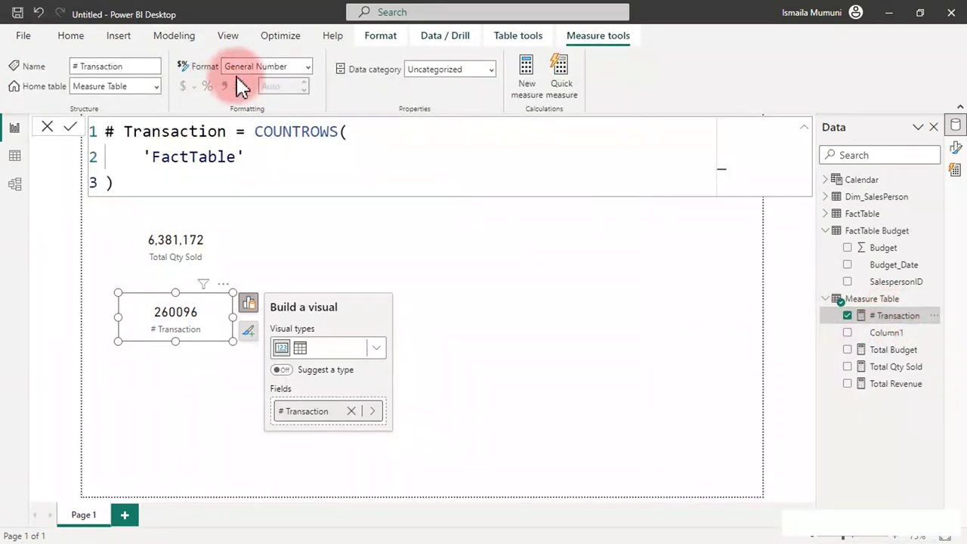
{"action": "left_click", "coordinate": [309, 68]}
{"action": "left_click", "coordinate": [275, 90]}
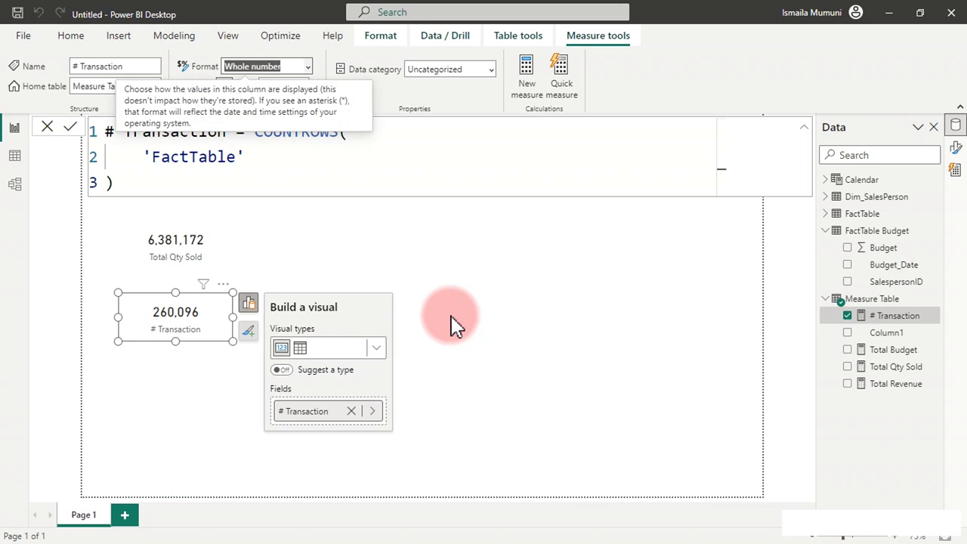
{"action": "left_click", "coordinate": [454, 324]}
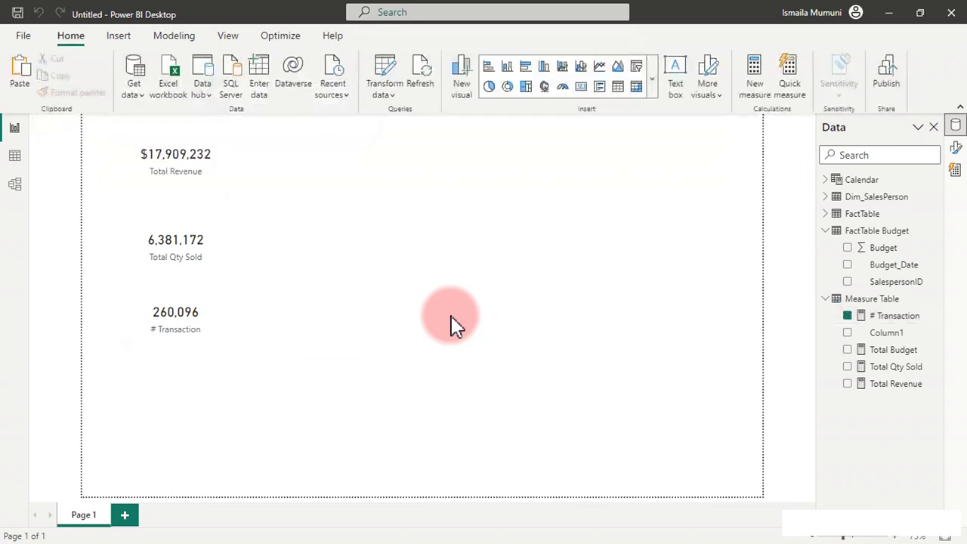
Step: Insert a donut chart, enlarge it slightly and position it below the # Transaction card
{"action": "left_click", "coordinate": [507, 87]}
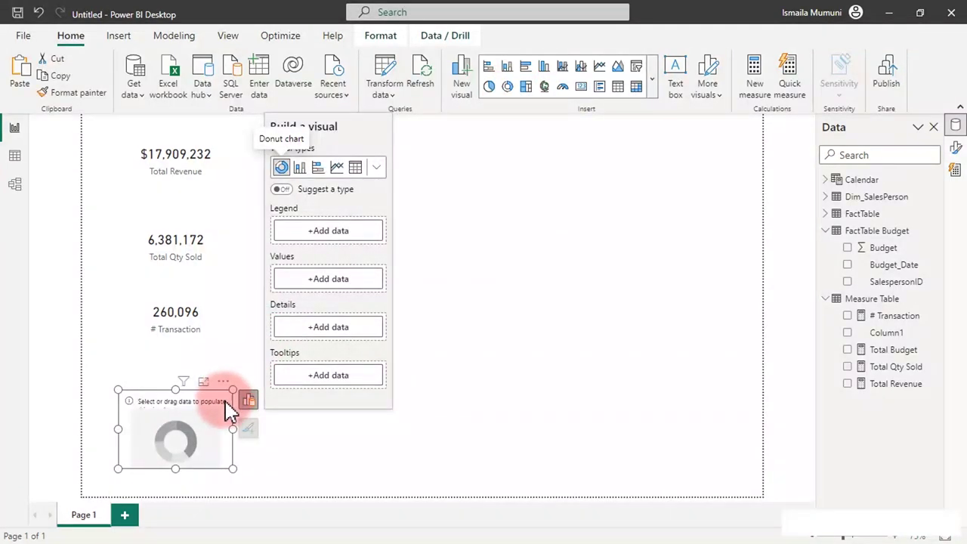
{"action": "left_click_drag", "start_coordinate": [233, 390], "coordinate": [261, 340]}
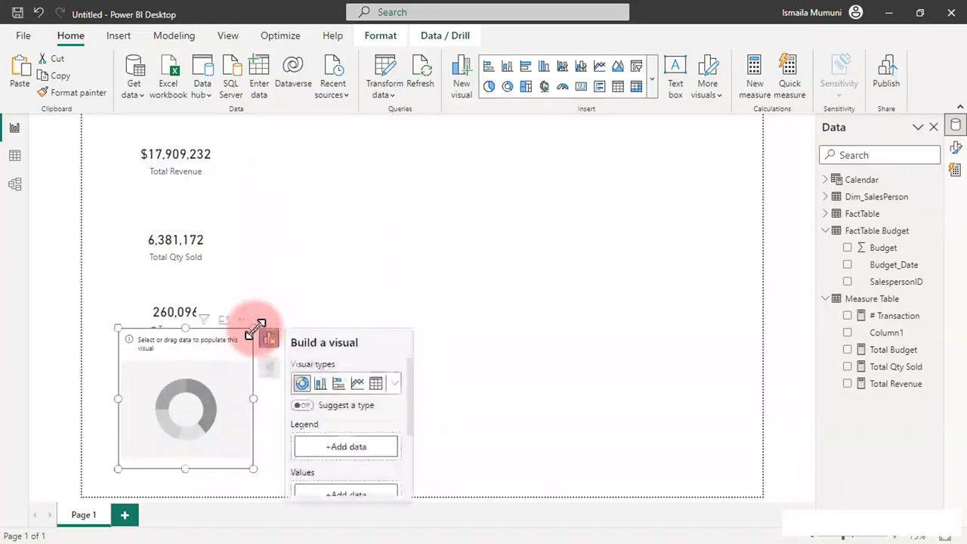
{"action": "left_click_drag", "start_coordinate": [210, 372], "coordinate": [201, 395]}
Step: Move the Total Qty Sold and # Transaction cards up so they stack closely beneath the Total Revenue card
{"action": "left_click", "coordinate": [177, 313]}
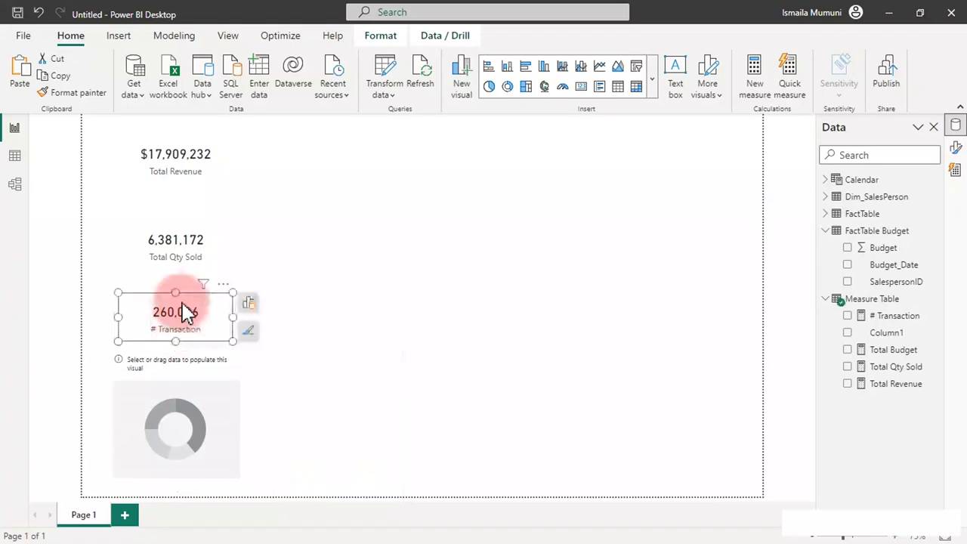
{"action": "left_click_drag", "start_coordinate": [189, 257], "coordinate": [189, 226]}
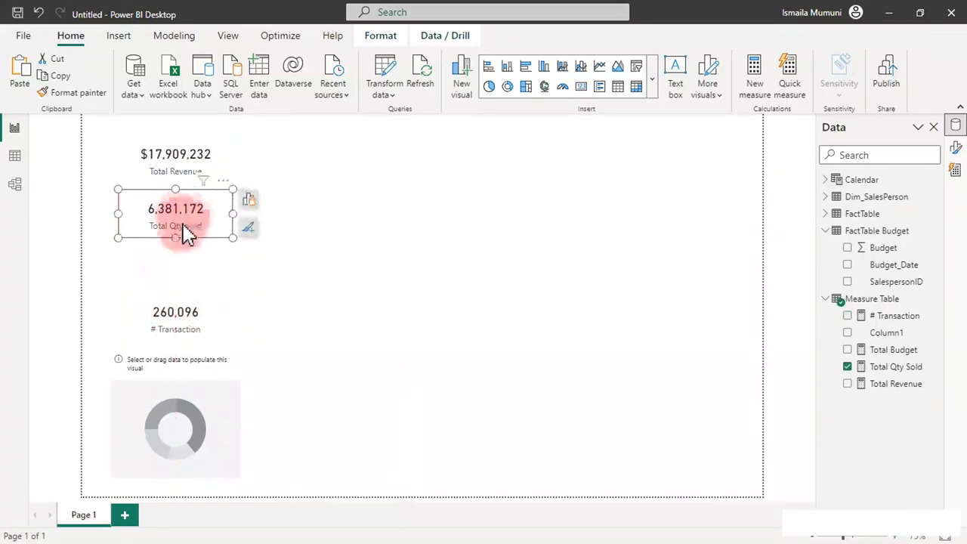
{"action": "left_click_drag", "start_coordinate": [179, 332], "coordinate": [182, 278]}
Step: Enlarge the empty donut chart upward and sideways to fill the space below the # Transaction card
{"action": "left_click", "coordinate": [184, 388]}
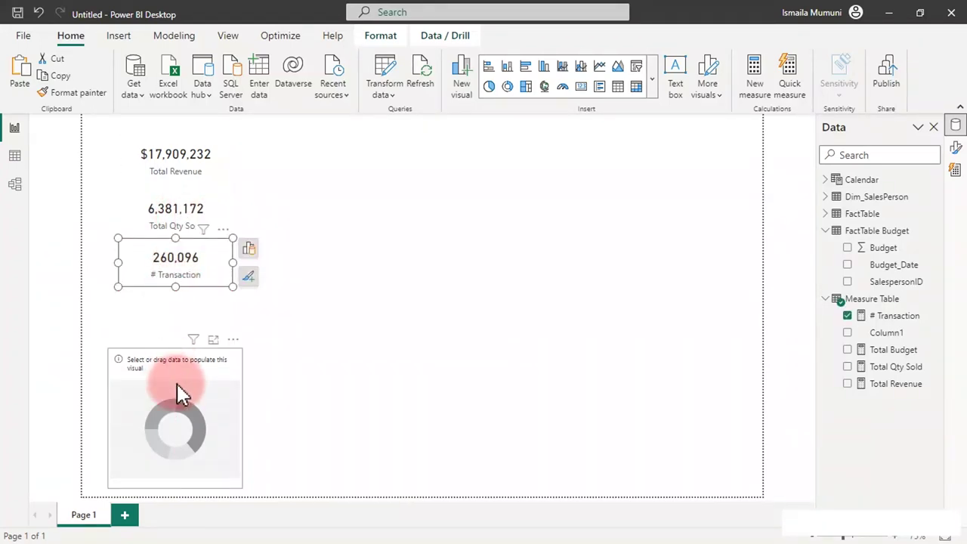
{"action": "left_click_drag", "start_coordinate": [107, 348], "coordinate": [92, 325]}
{"action": "left_click", "coordinate": [234, 338]}
{"action": "left_click_drag", "start_coordinate": [243, 325], "coordinate": [249, 311]}
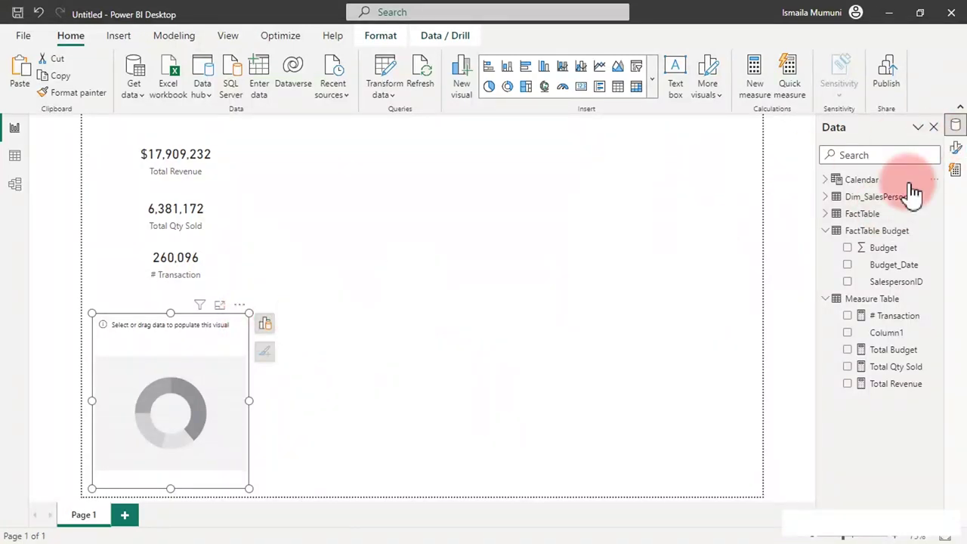
Step: Populate the donut chart with Manager from Dim_SalesPerson and the Total Revenue measure
{"action": "left_click", "coordinate": [836, 230]}
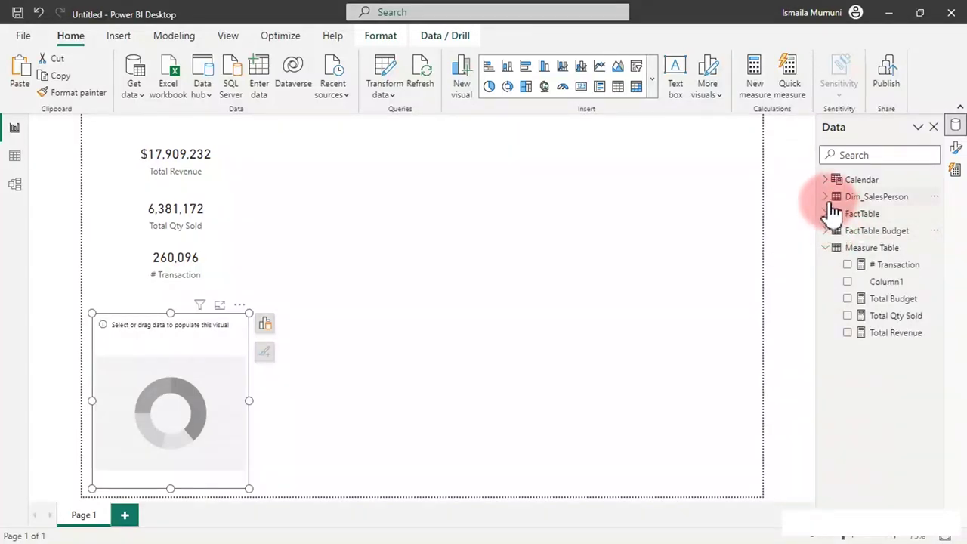
{"action": "left_click", "coordinate": [830, 198]}
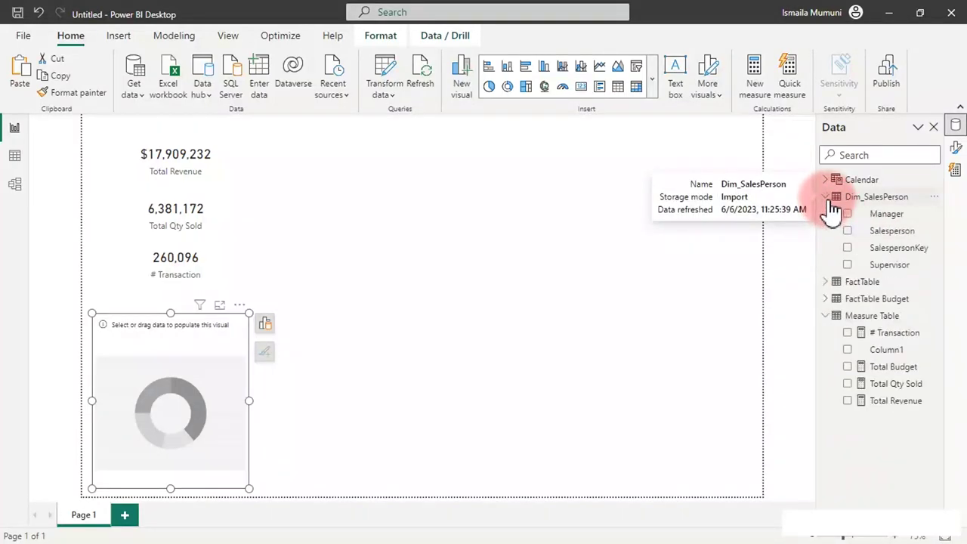
{"action": "left_click", "coordinate": [885, 218]}
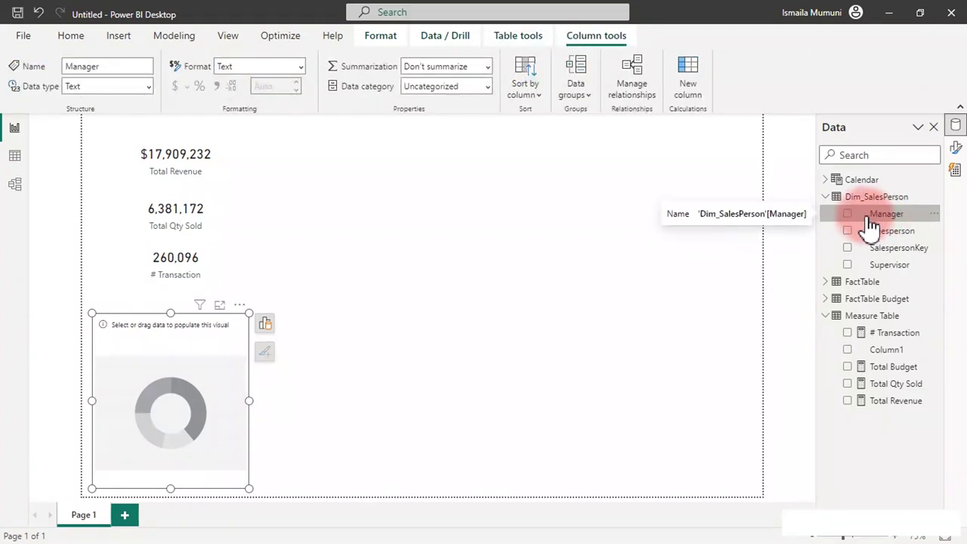
{"action": "left_click", "coordinate": [848, 215]}
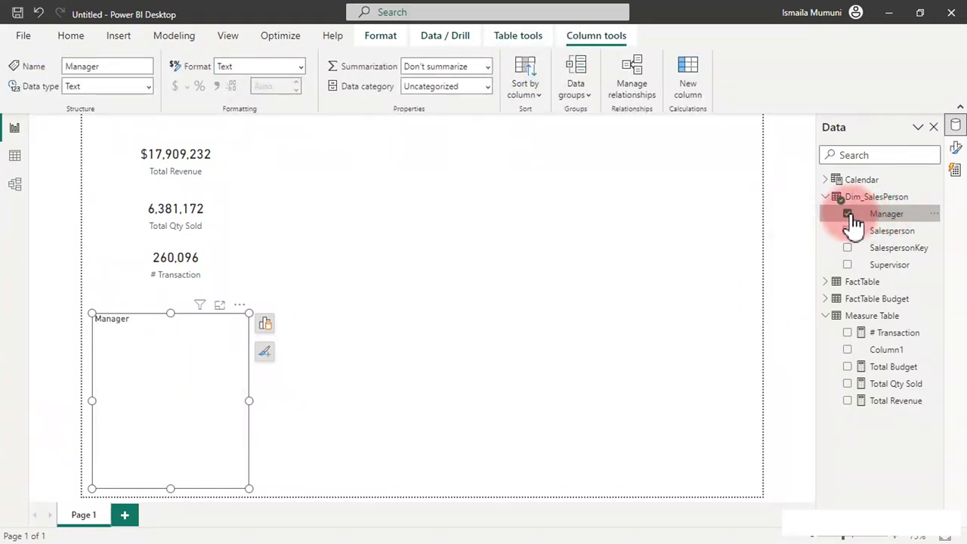
{"action": "left_click", "coordinate": [848, 402]}
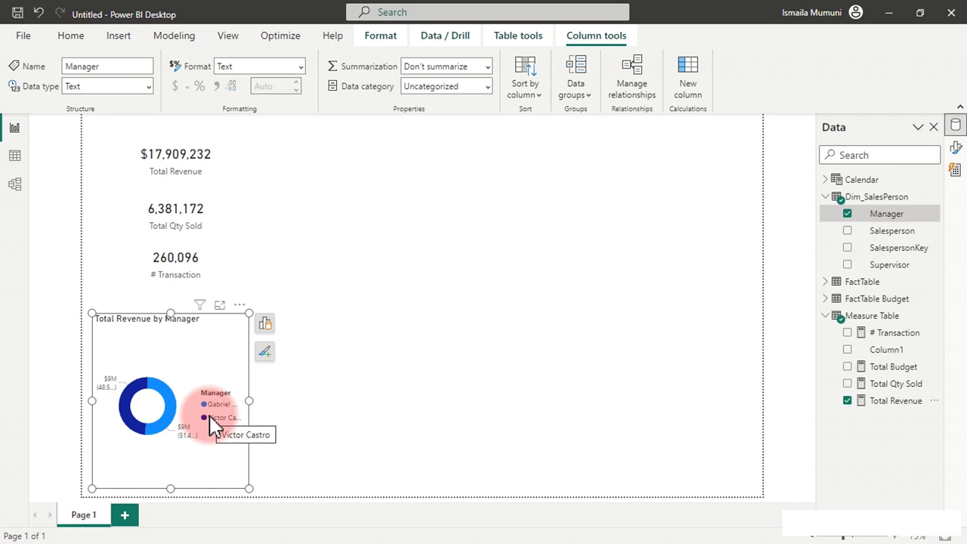
Step: Insert a new empty donut chart and move it up beside the Total Revenue card
{"action": "left_click", "coordinate": [431, 210]}
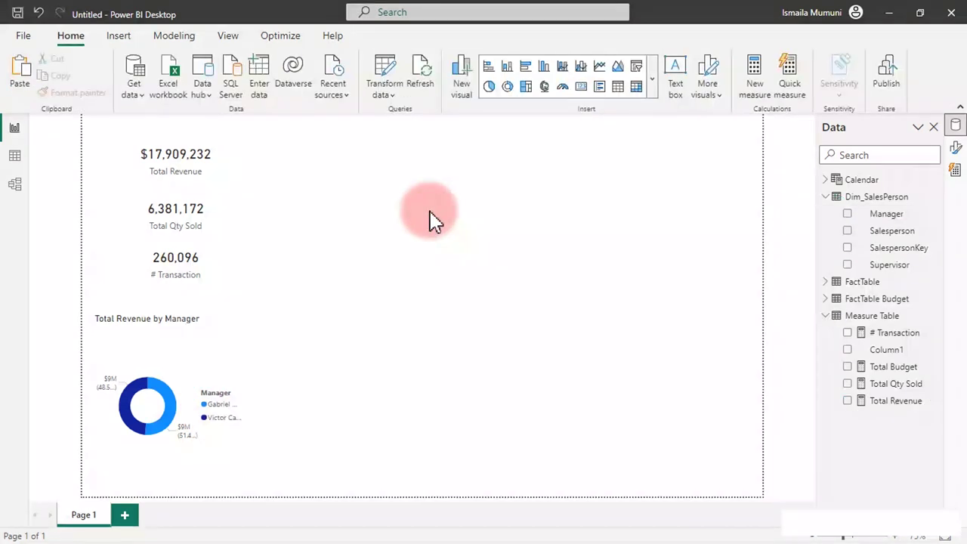
{"action": "left_click", "coordinate": [508, 88]}
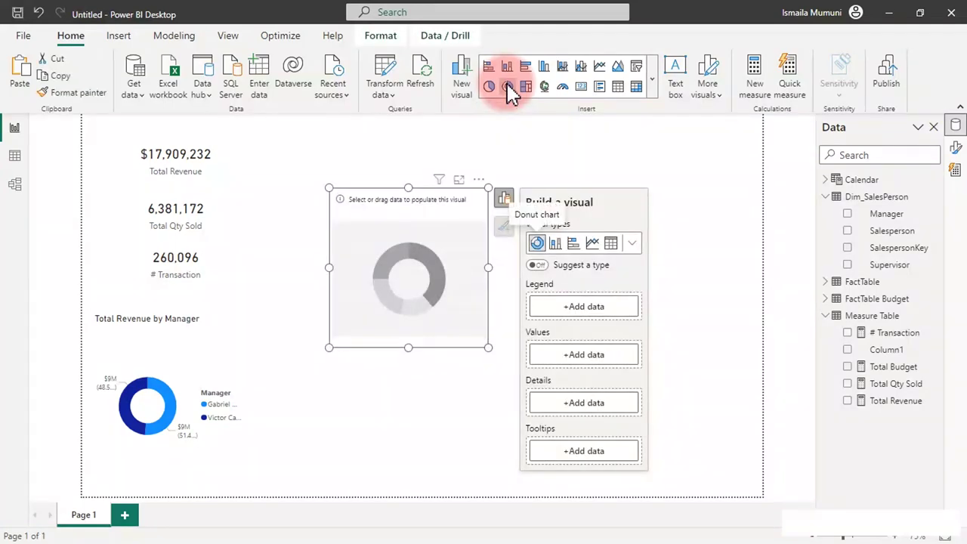
{"action": "left_click_drag", "start_coordinate": [427, 225], "coordinate": [379, 170]}
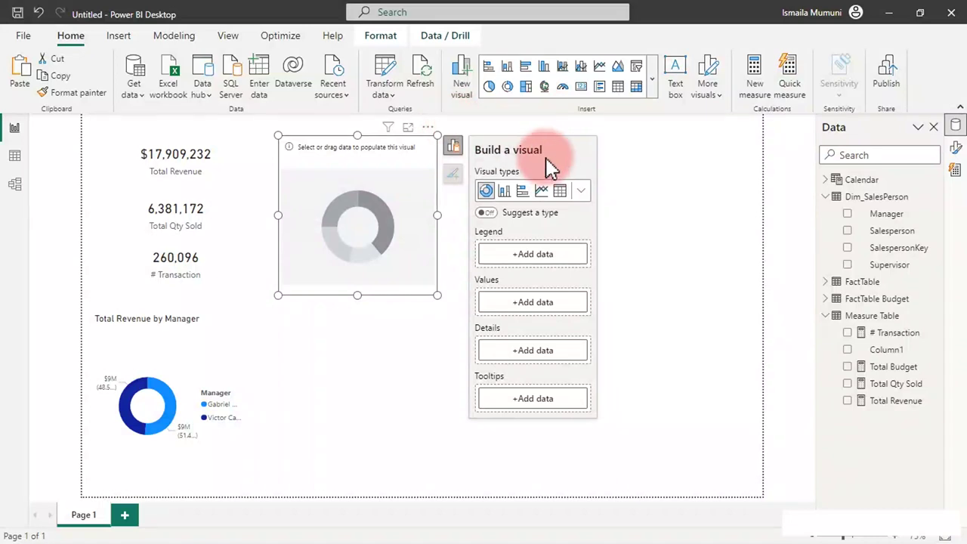
Step: Change the empty donut chart into a stacked column chart and reposition it beside the stacked cards
{"action": "left_click", "coordinate": [491, 67]}
{"action": "left_click_drag", "start_coordinate": [388, 205], "coordinate": [565, 270]}
{"action": "left_click_drag", "start_coordinate": [521, 234], "coordinate": [383, 181]}
{"action": "left_click", "coordinate": [635, 201]}
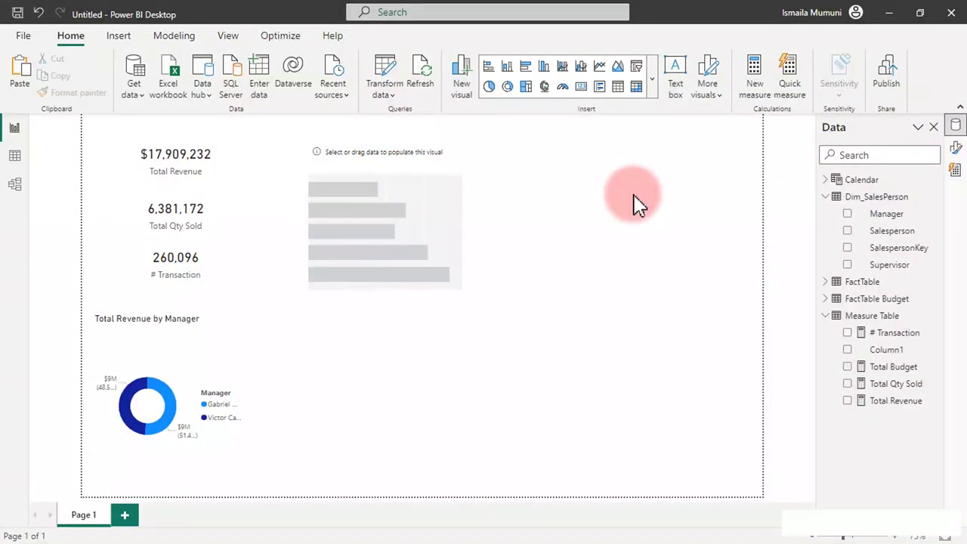
{"action": "left_click", "coordinate": [427, 198]}
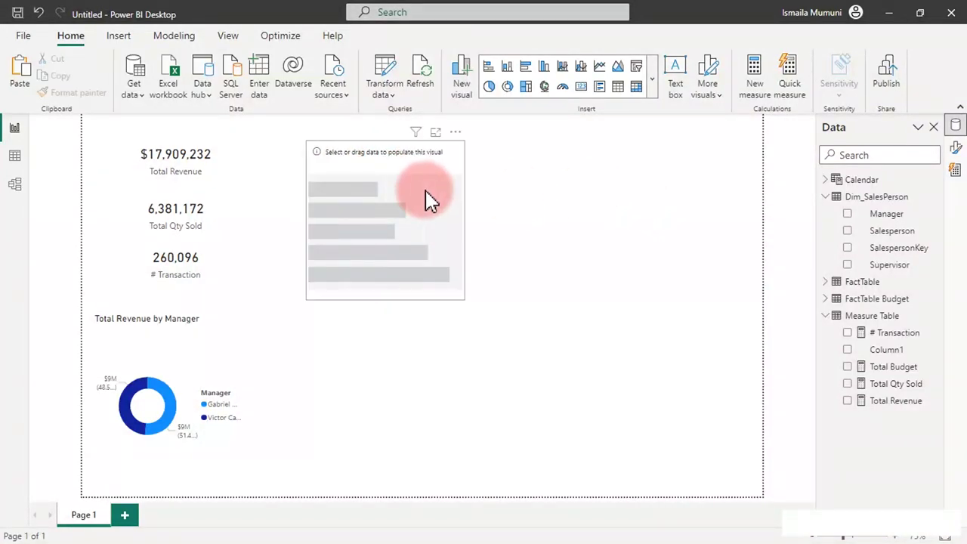
{"action": "left_click", "coordinate": [507, 67]}
{"action": "left_click", "coordinate": [526, 68]}
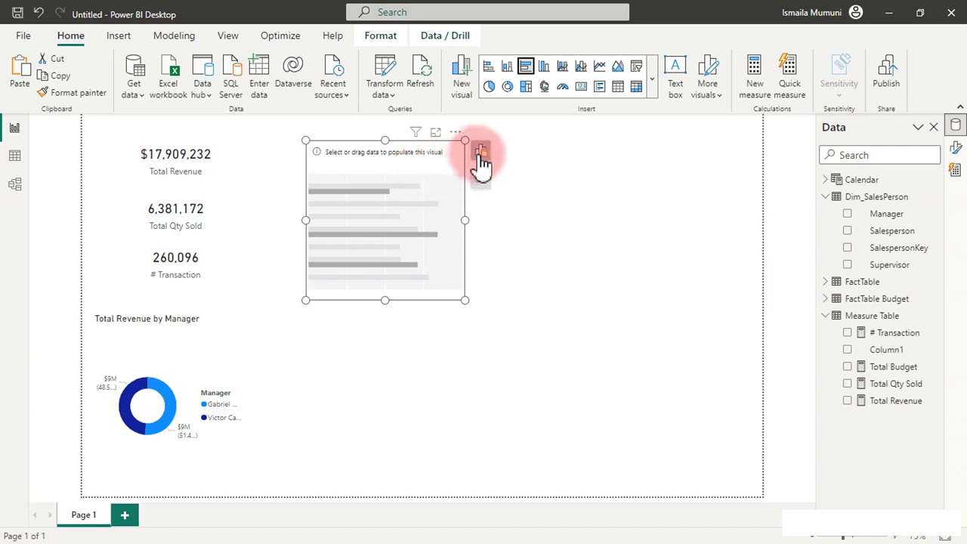
{"action": "left_click", "coordinate": [504, 72]}
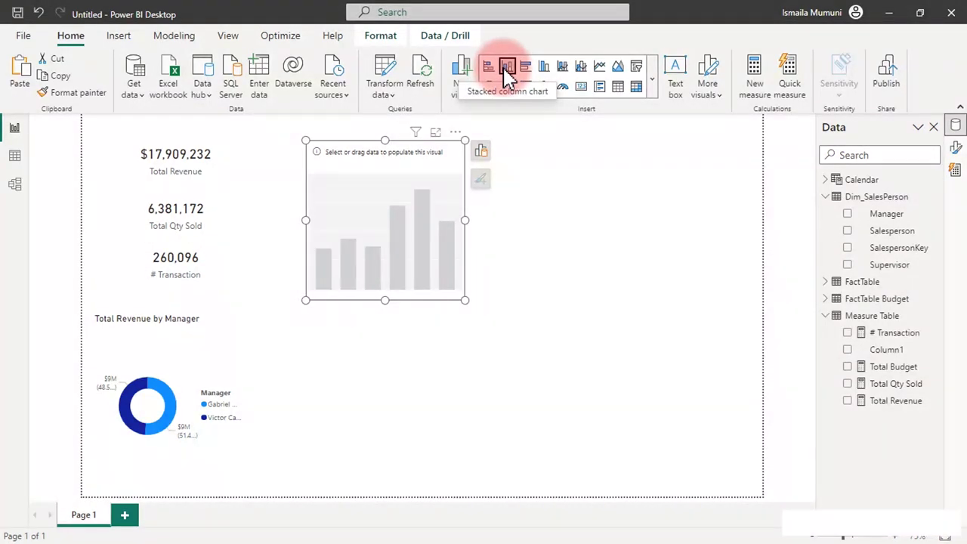
Step: Populate the stacked column chart with Channel from FactTable on the X-axis and the Total Revenue measure on the Y-axis
{"action": "left_click", "coordinate": [482, 151]}
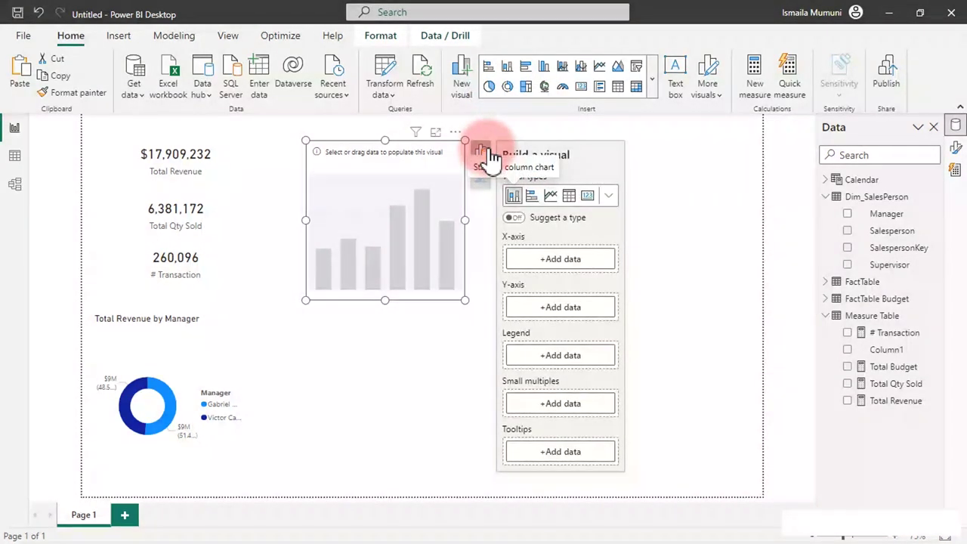
{"action": "left_click", "coordinate": [829, 199]}
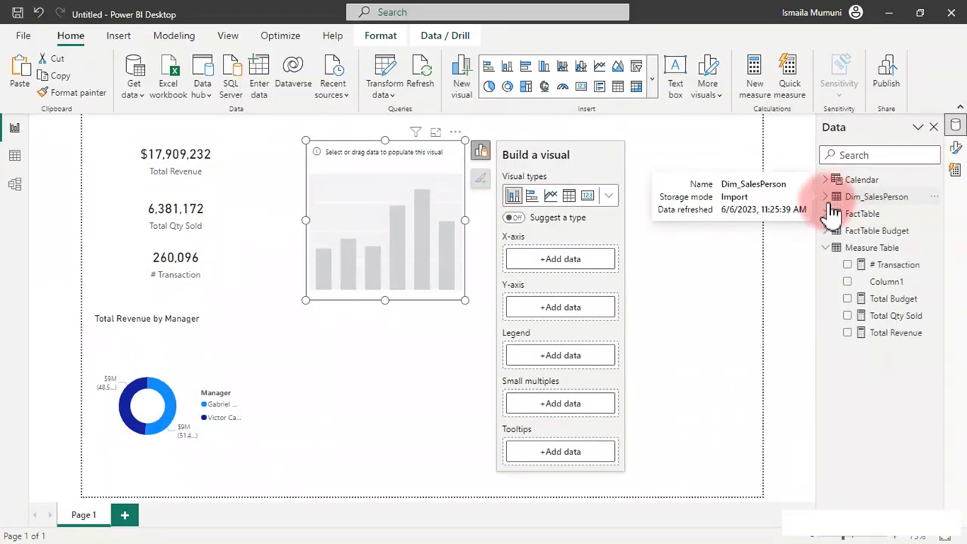
{"action": "left_click", "coordinate": [831, 216]}
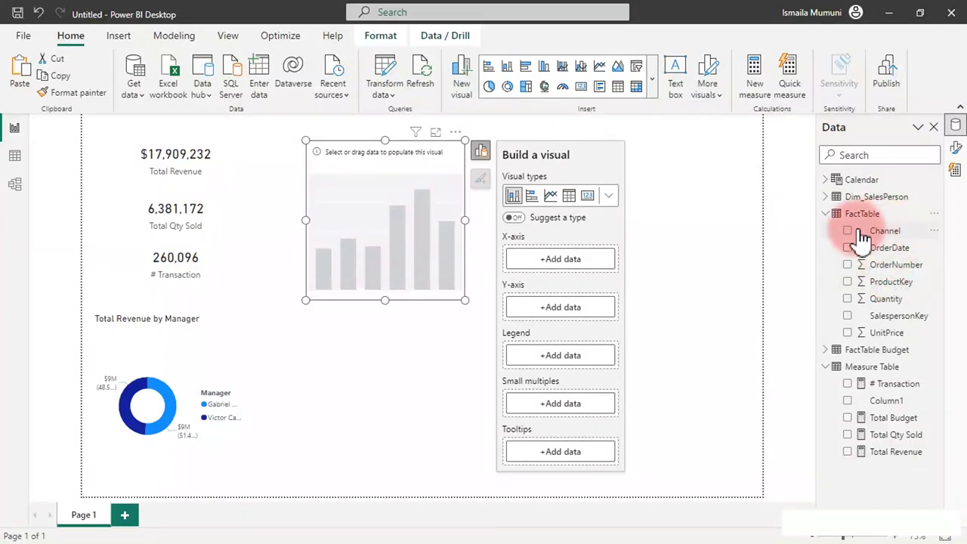
{"action": "left_click", "coordinate": [849, 232]}
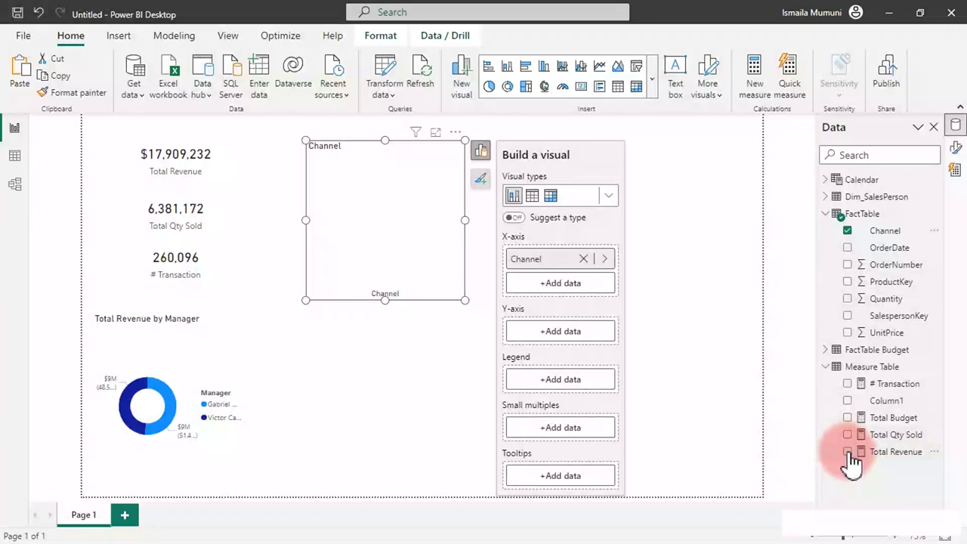
{"action": "left_click", "coordinate": [848, 452]}
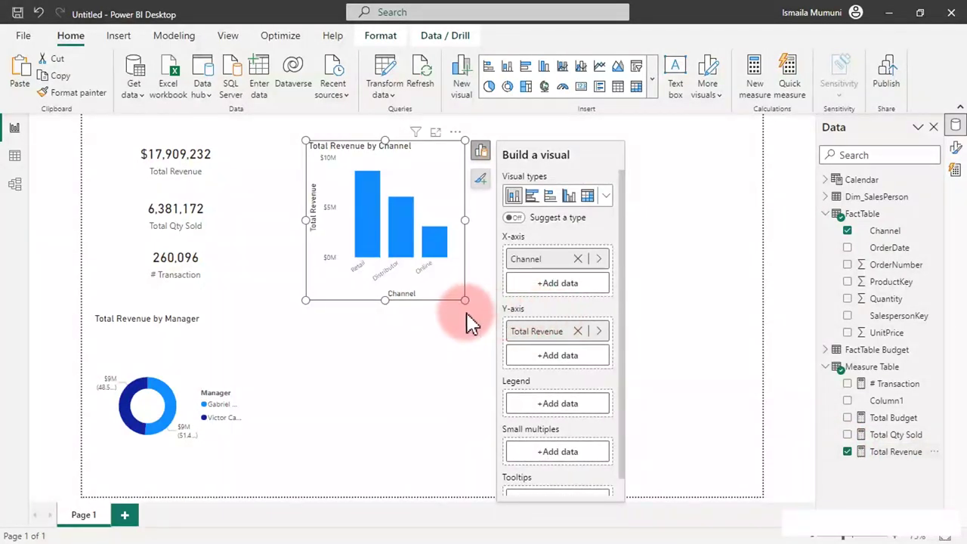
Step: Widen the revenue-by-channel column chart slightly, convert it to a donut chart and place it close beside the cards
{"action": "left_click_drag", "start_coordinate": [464, 301], "coordinate": [488, 302]}
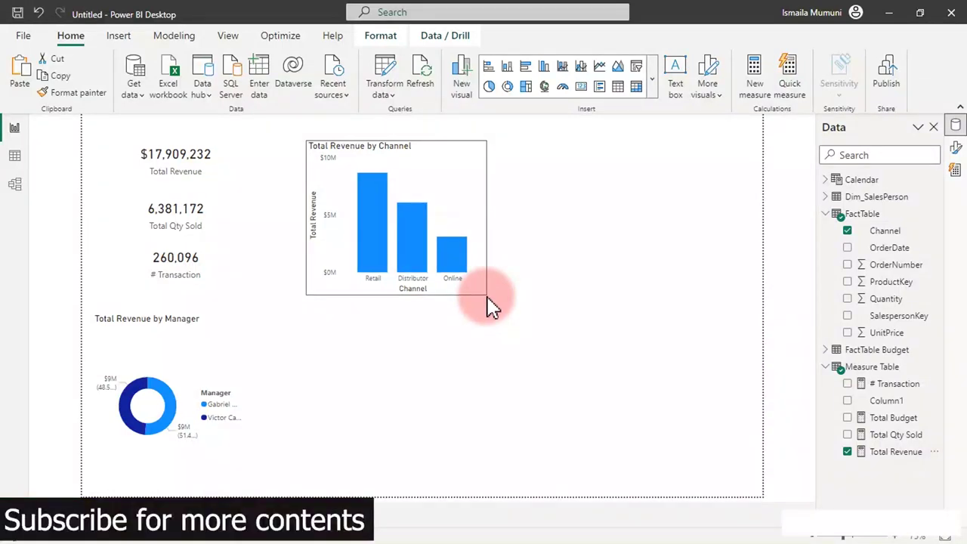
{"action": "left_click_drag", "start_coordinate": [449, 216], "coordinate": [437, 215]}
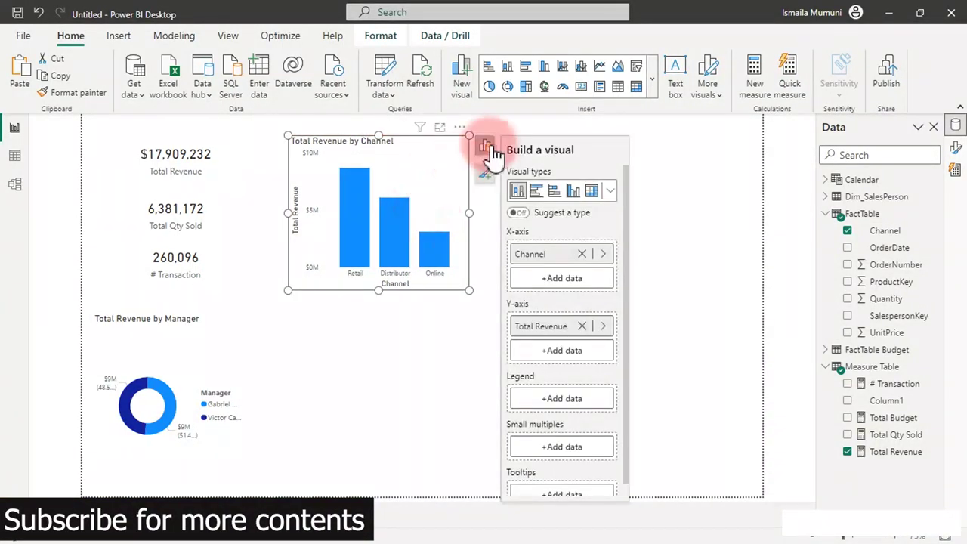
{"action": "left_click", "coordinate": [508, 86]}
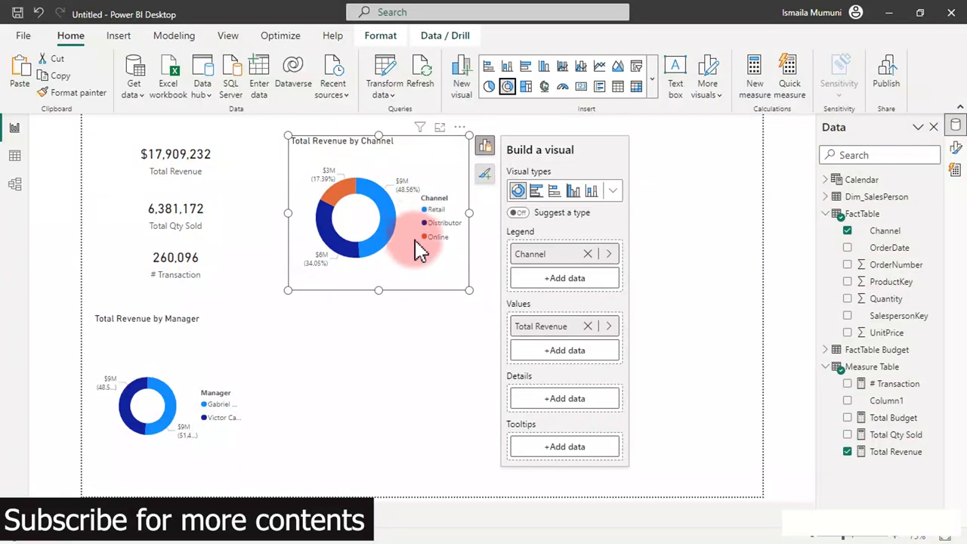
{"action": "left_click_drag", "start_coordinate": [413, 263], "coordinate": [449, 273]}
Step: Insert a line and stacked column chart and stretch it across the space between the channel donut and the page edge
{"action": "left_click", "coordinate": [625, 195]}
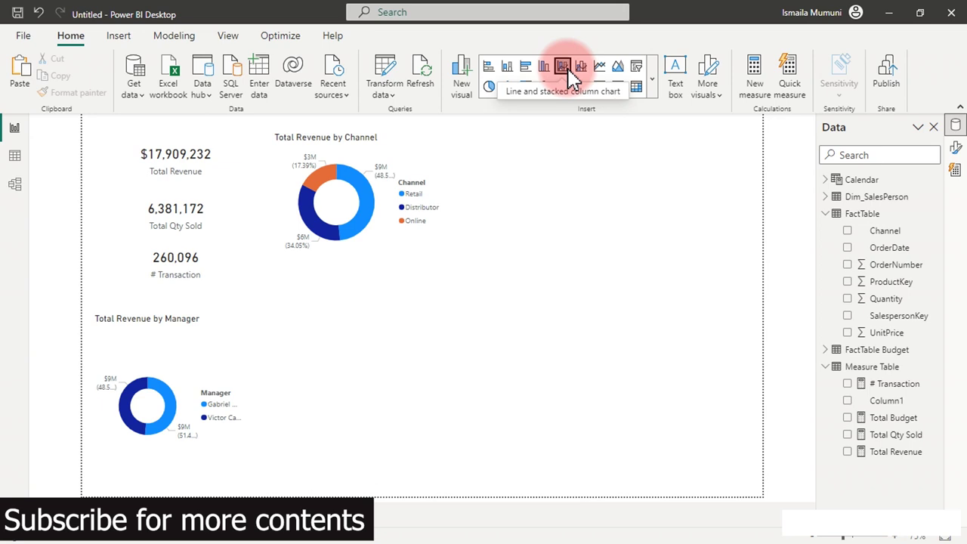
{"action": "left_click", "coordinate": [563, 67]}
{"action": "left_click_drag", "start_coordinate": [627, 262], "coordinate": [752, 263]}
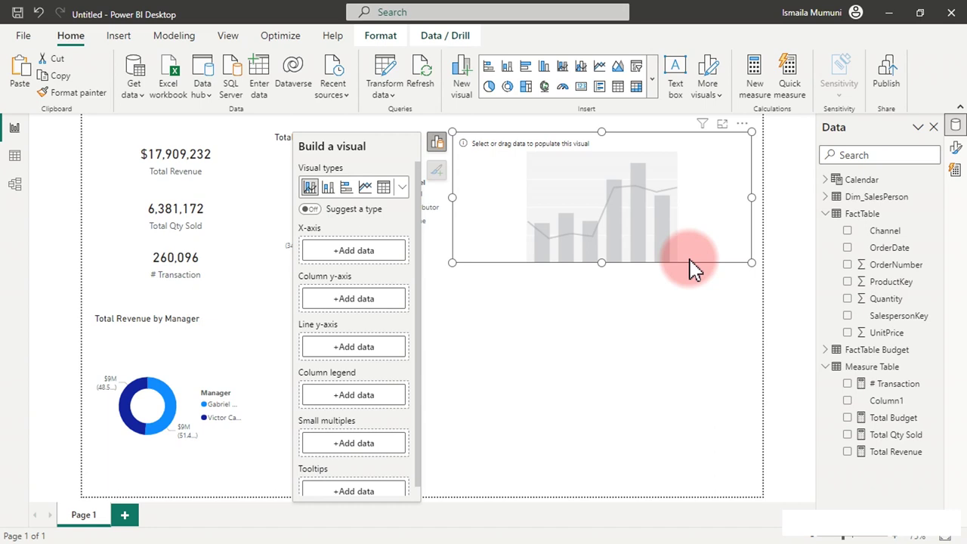
Step: Set the combo chart's X-axis to Date from Calendar and its column y-axis to the Total Revenue measure
{"action": "left_click", "coordinate": [353, 253]}
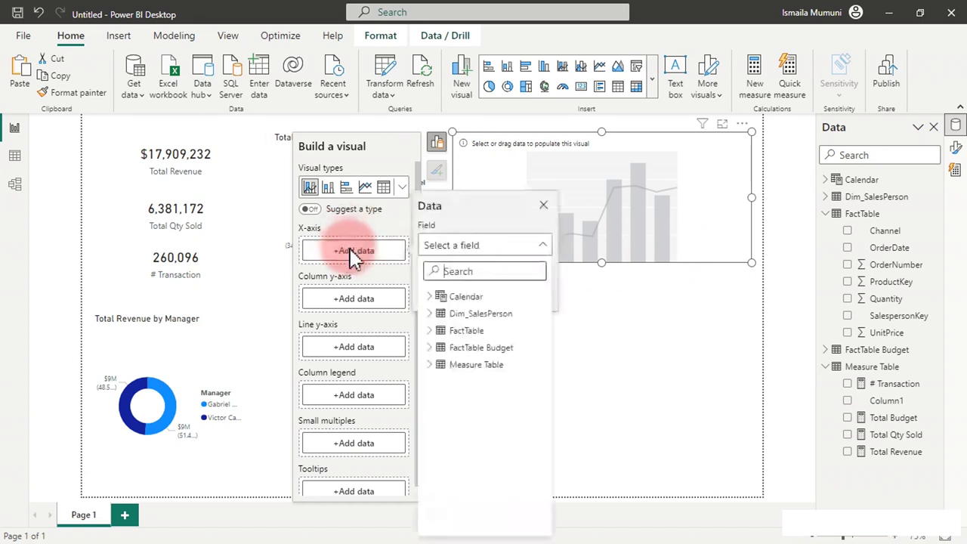
{"action": "left_click", "coordinate": [433, 298]}
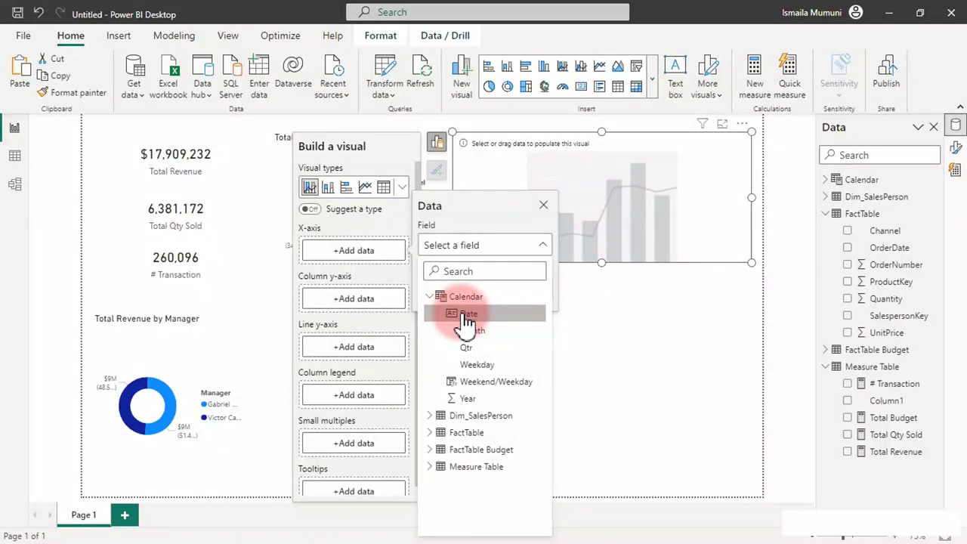
{"action": "left_click", "coordinate": [465, 316]}
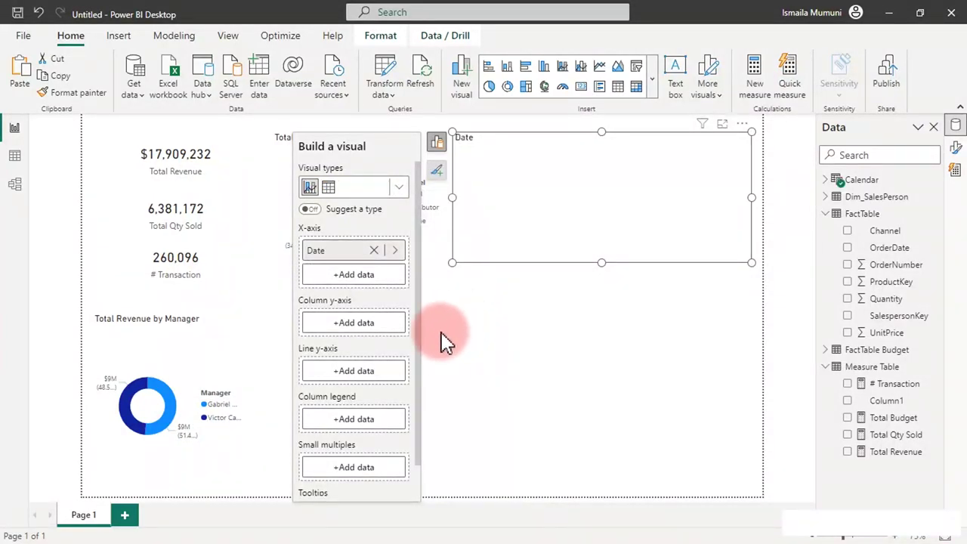
{"action": "left_click", "coordinate": [353, 323]}
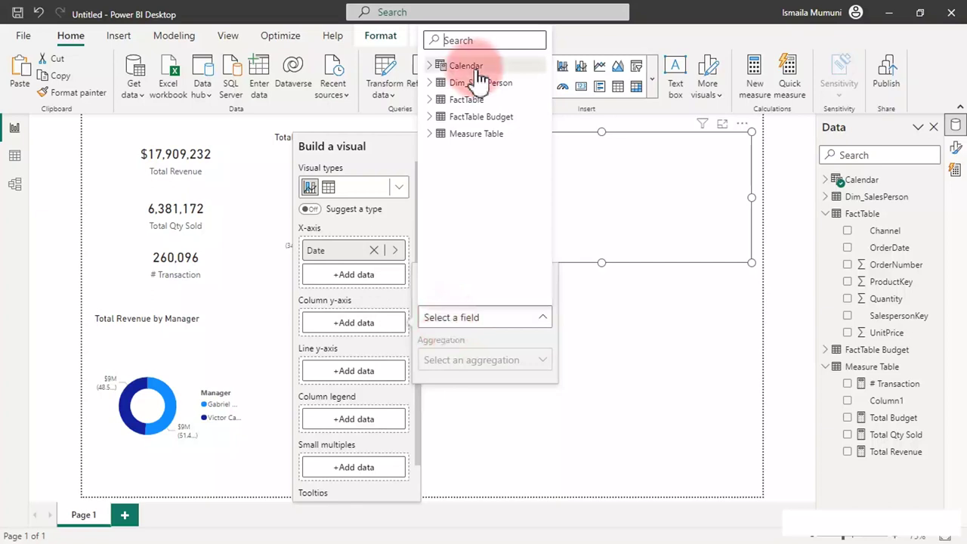
{"action": "left_click", "coordinate": [431, 135]}
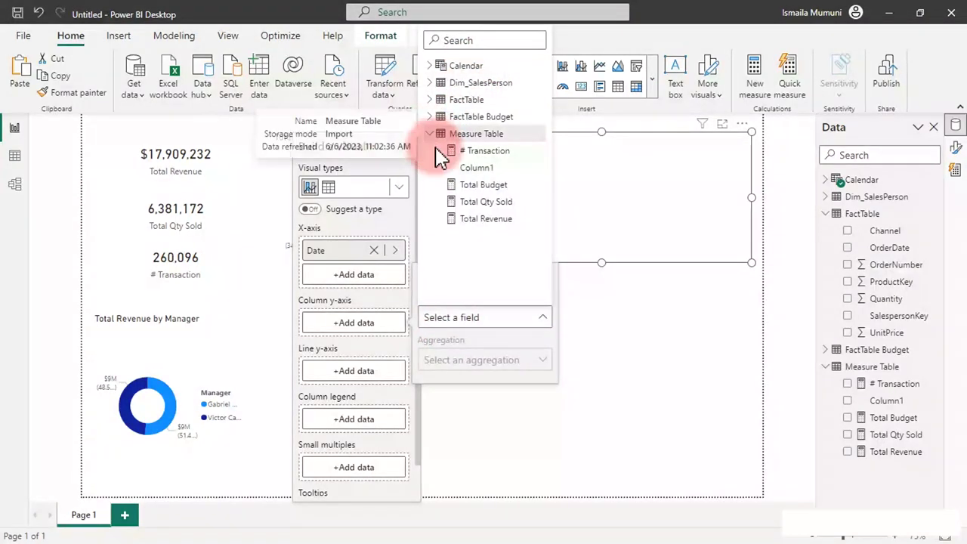
{"action": "left_click", "coordinate": [467, 219]}
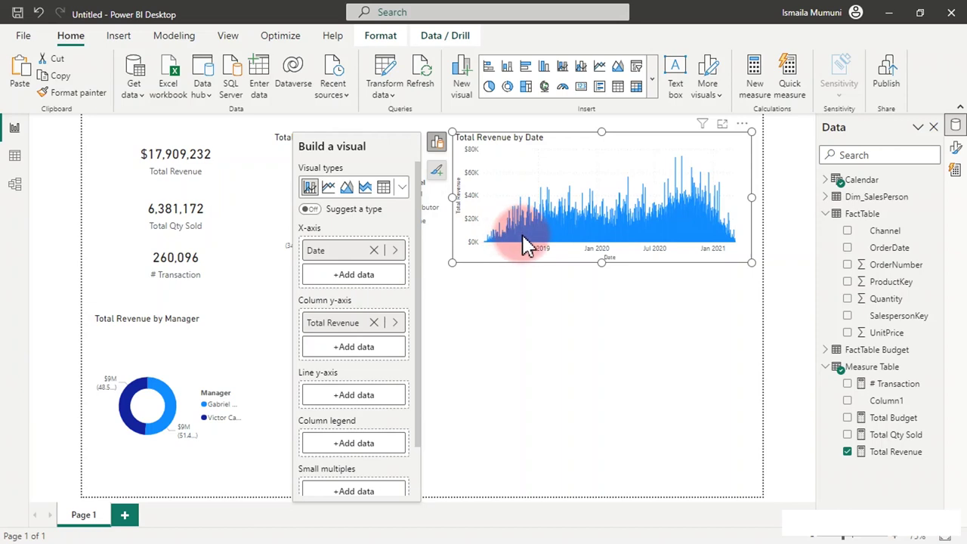
Step: Create a hierarchy from the Year column of the Calendar table
{"action": "mouse_move", "coordinate": [527, 240]}
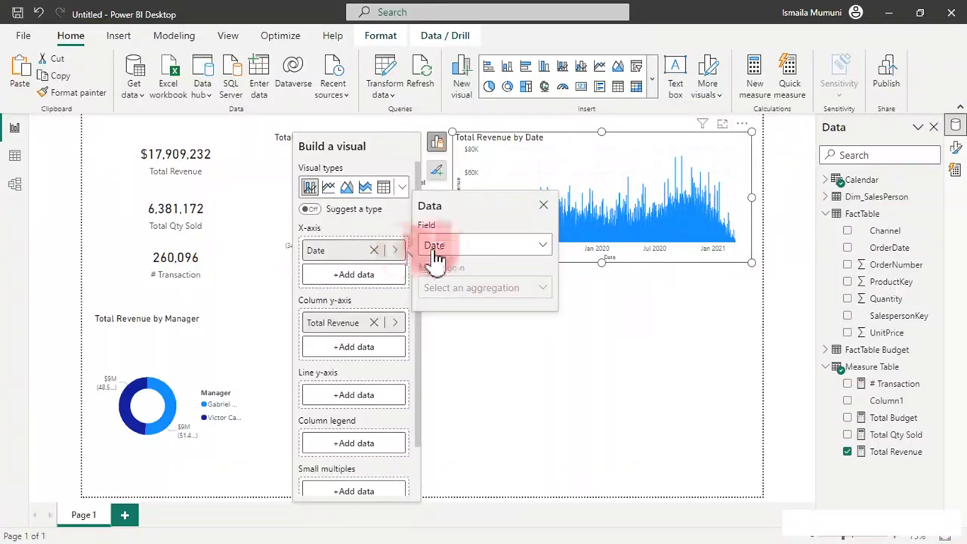
{"action": "left_click", "coordinate": [480, 250]}
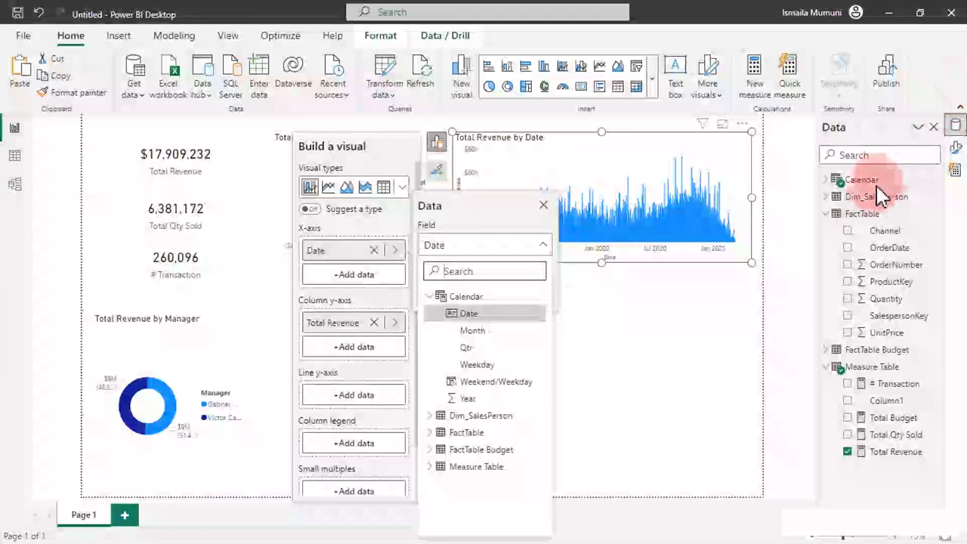
{"action": "left_click", "coordinate": [829, 180]}
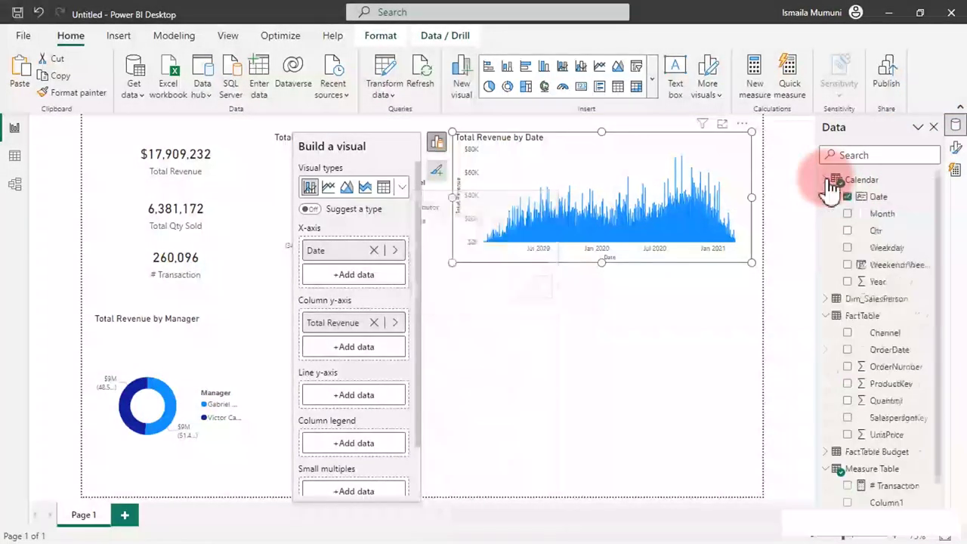
{"action": "left_click", "coordinate": [879, 282]}
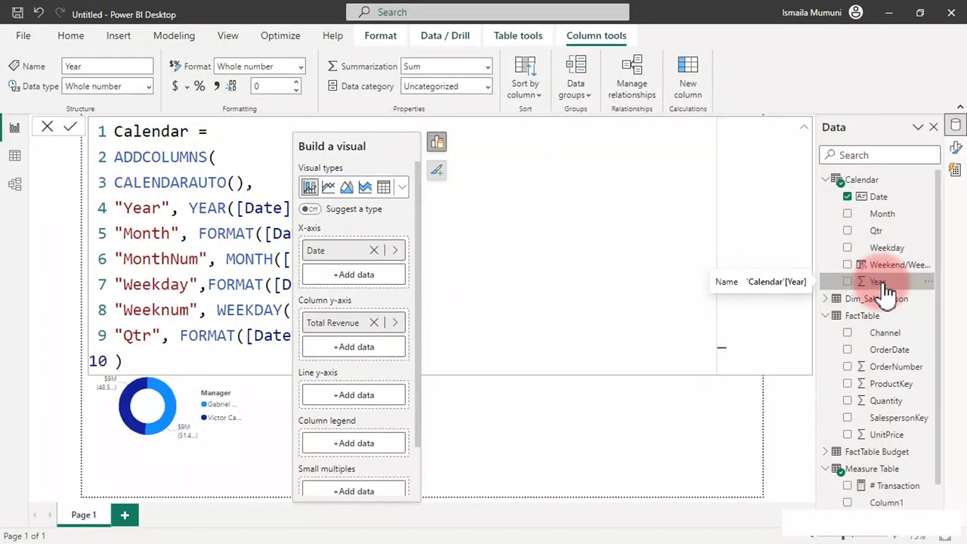
{"action": "right_click", "coordinate": [883, 283]}
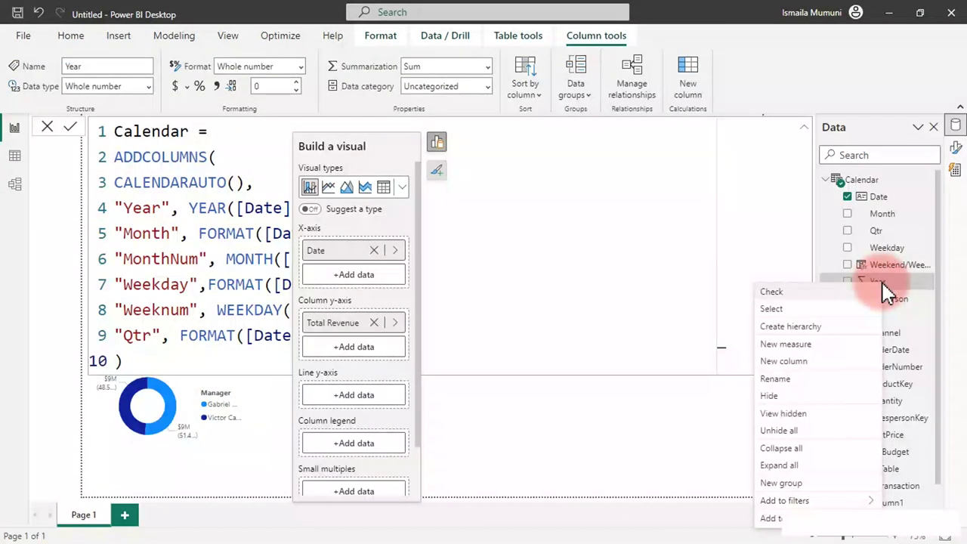
{"action": "left_click", "coordinate": [800, 335]}
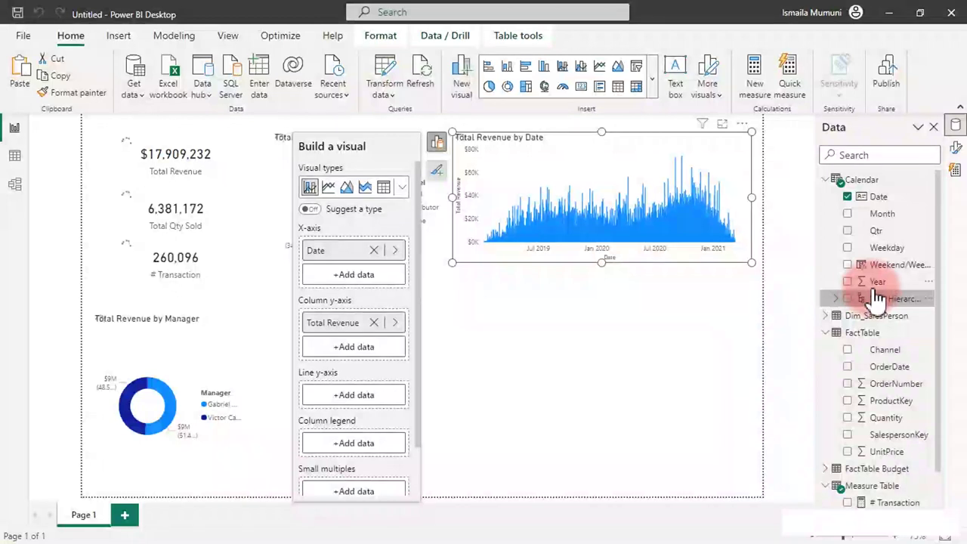
Step: Add the Month and Qtr columns of the Calendar table to the Year Hierarchy
{"action": "left_click", "coordinate": [884, 215]}
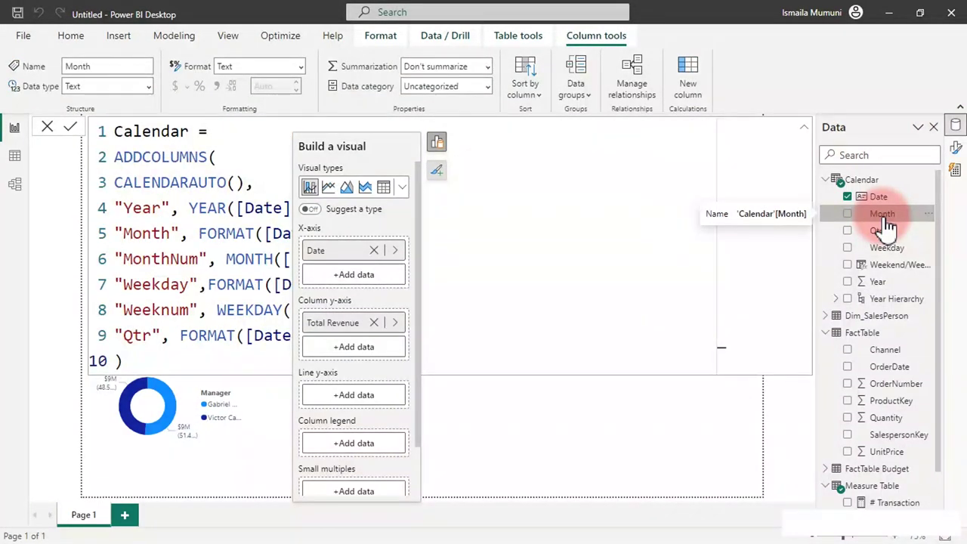
{"action": "right_click", "coordinate": [884, 219]}
{"action": "mouse_move", "coordinate": [789, 284]}
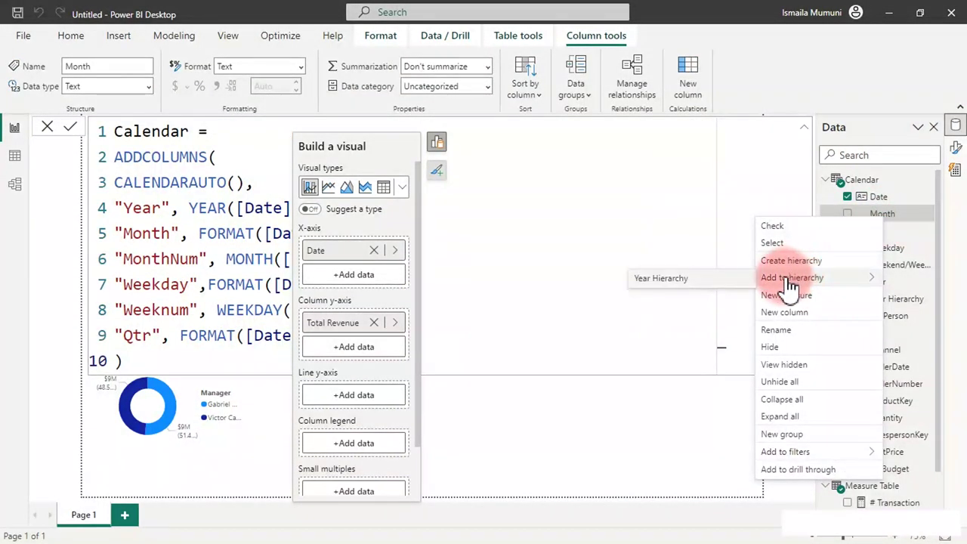
{"action": "left_click", "coordinate": [678, 284]}
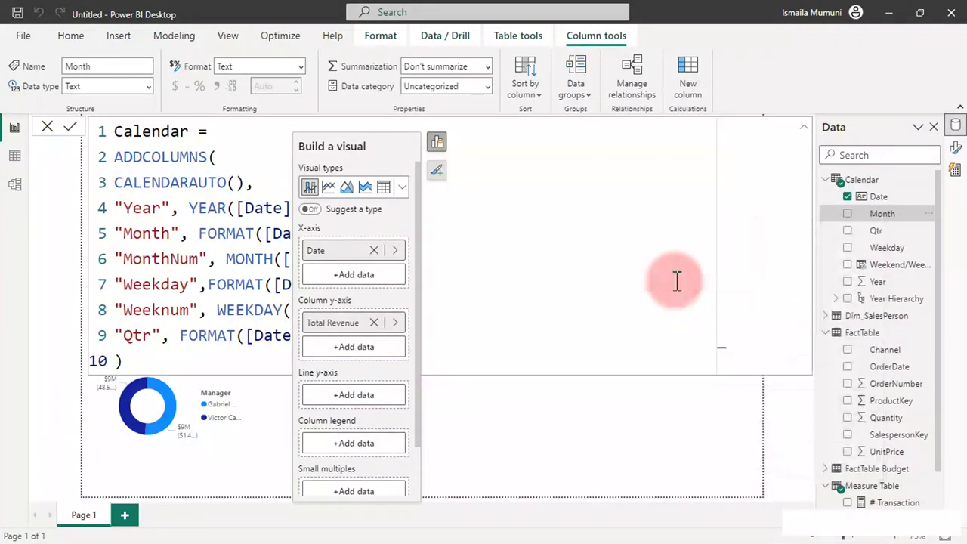
{"action": "right_click", "coordinate": [875, 234]}
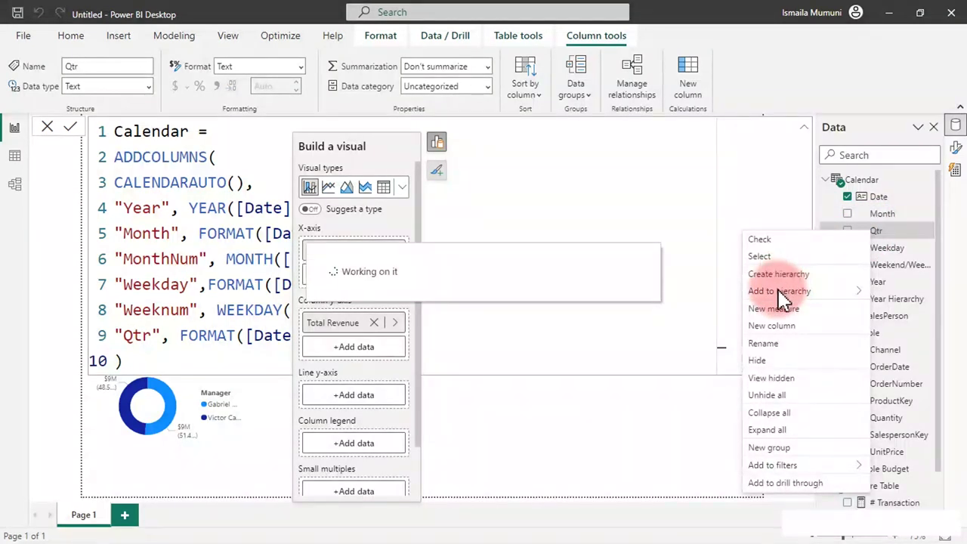
{"action": "mouse_move", "coordinate": [790, 296]}
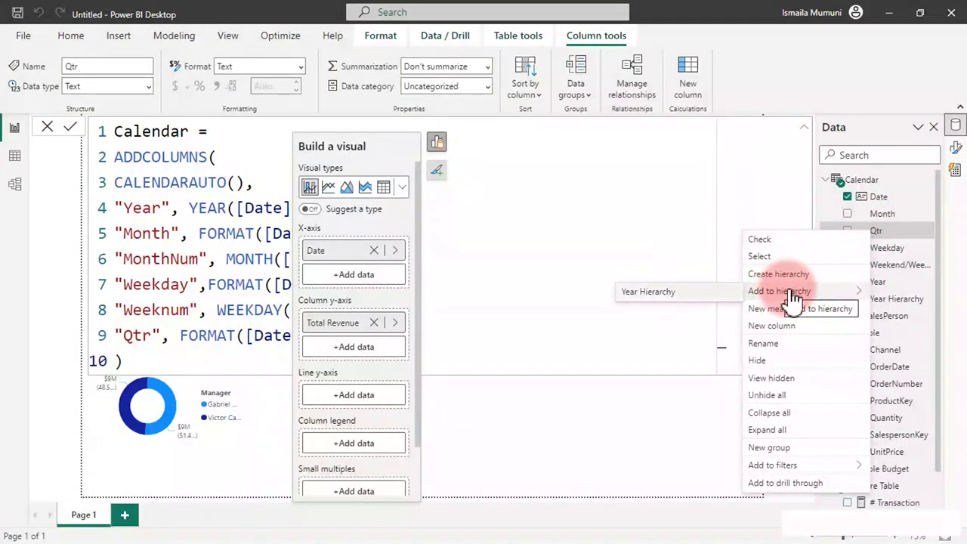
{"action": "left_click", "coordinate": [677, 294]}
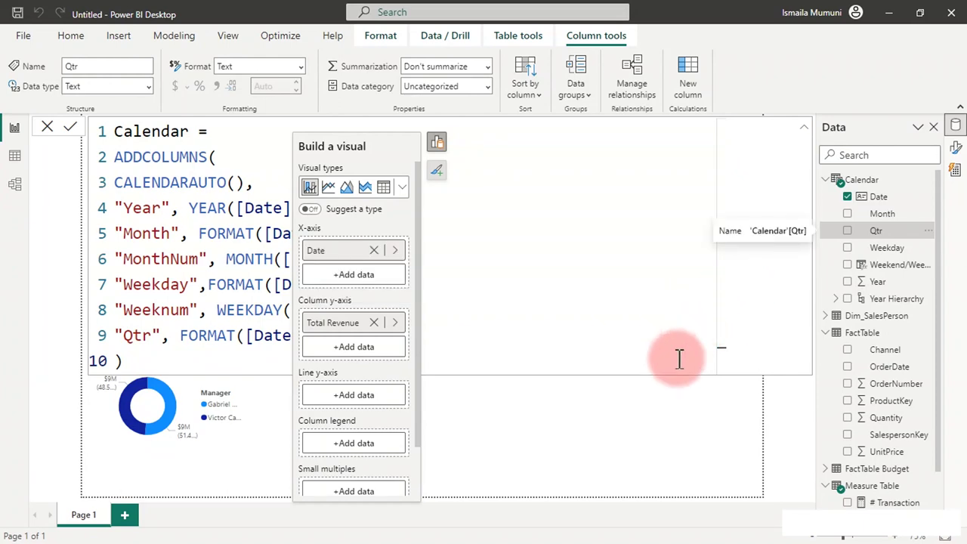
Step: Replace Date with the Calendar table's Year Hierarchy on the combo chart's X-axis
{"action": "left_click", "coordinate": [650, 429]}
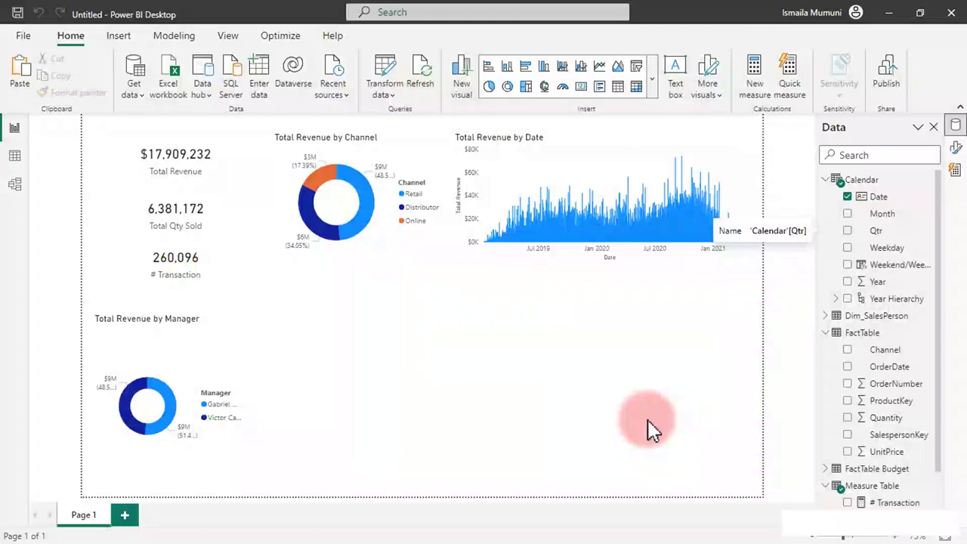
{"action": "left_click", "coordinate": [577, 156]}
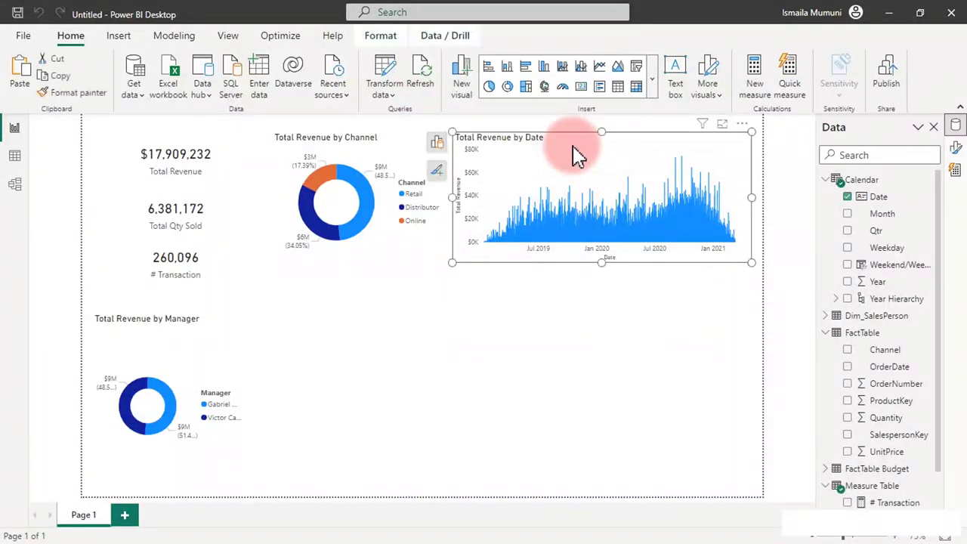
{"action": "left_click", "coordinate": [437, 143]}
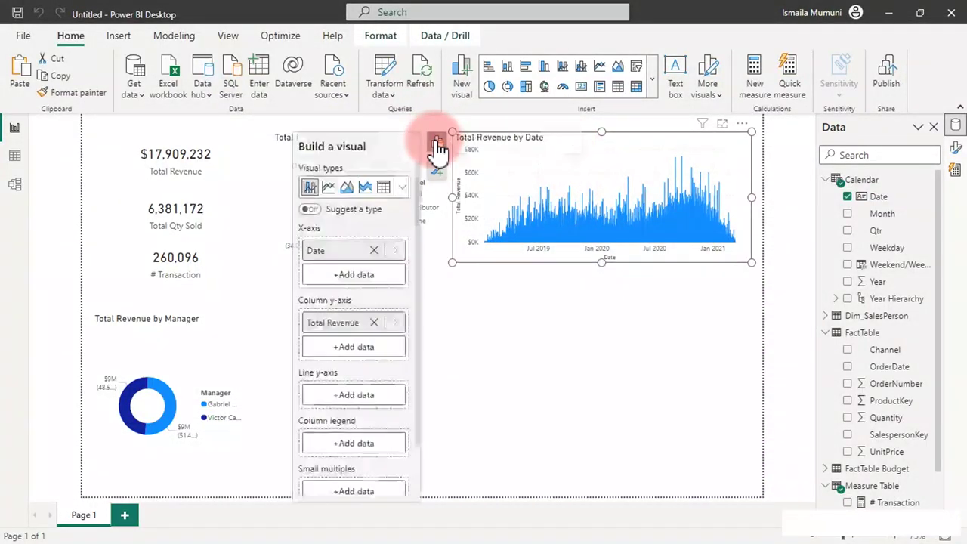
{"action": "left_click", "coordinate": [397, 256]}
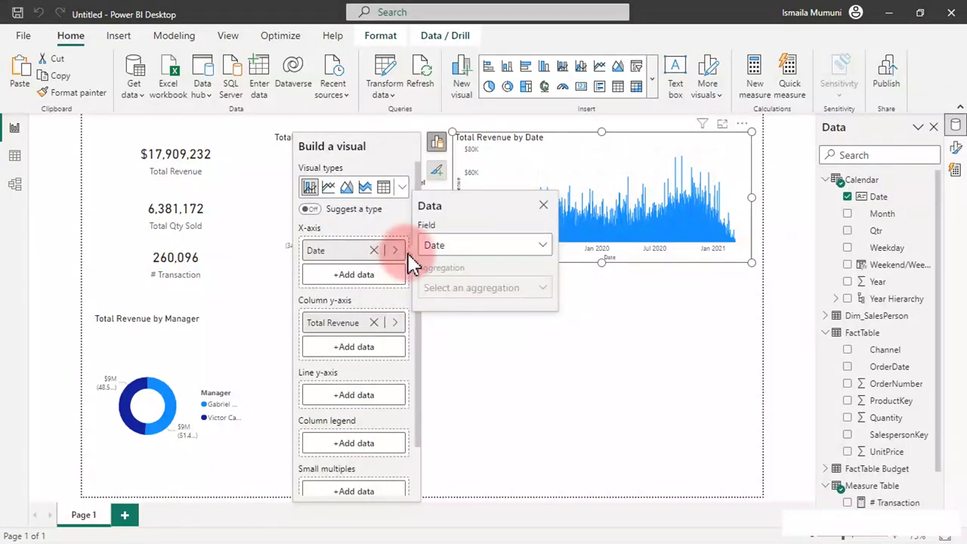
{"action": "left_click", "coordinate": [456, 247]}
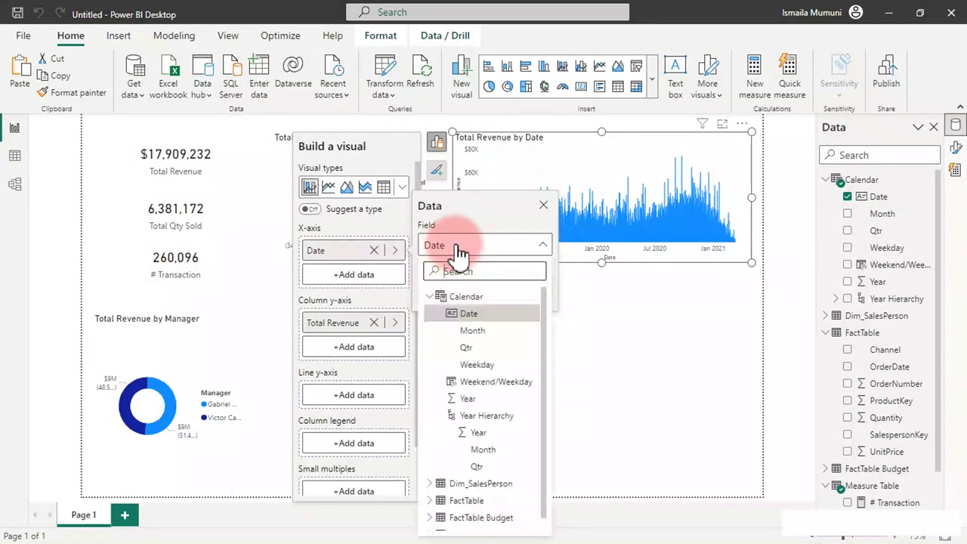
{"action": "left_click", "coordinate": [478, 420]}
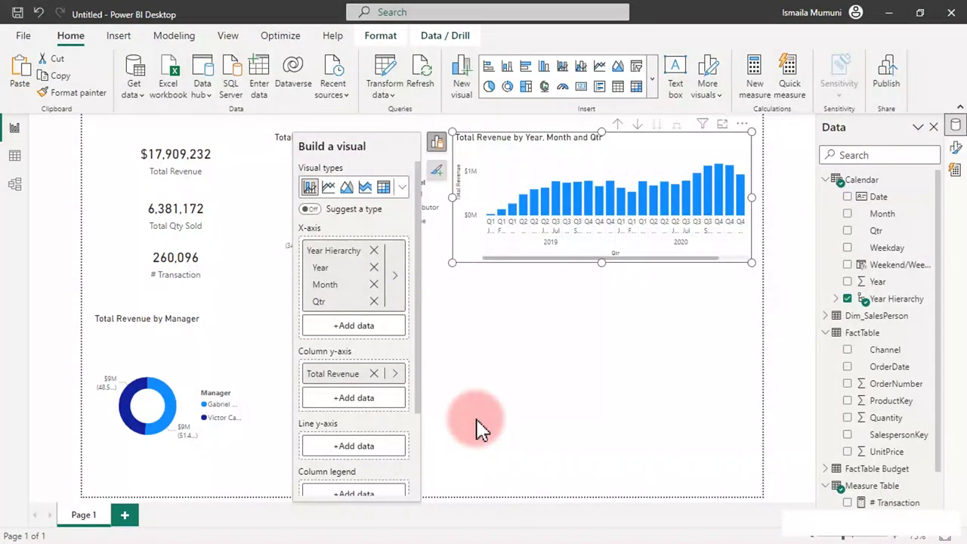
Step: Drill the combo chart up to the Year level and turn on its drill-down mode
{"action": "left_click", "coordinate": [619, 127]}
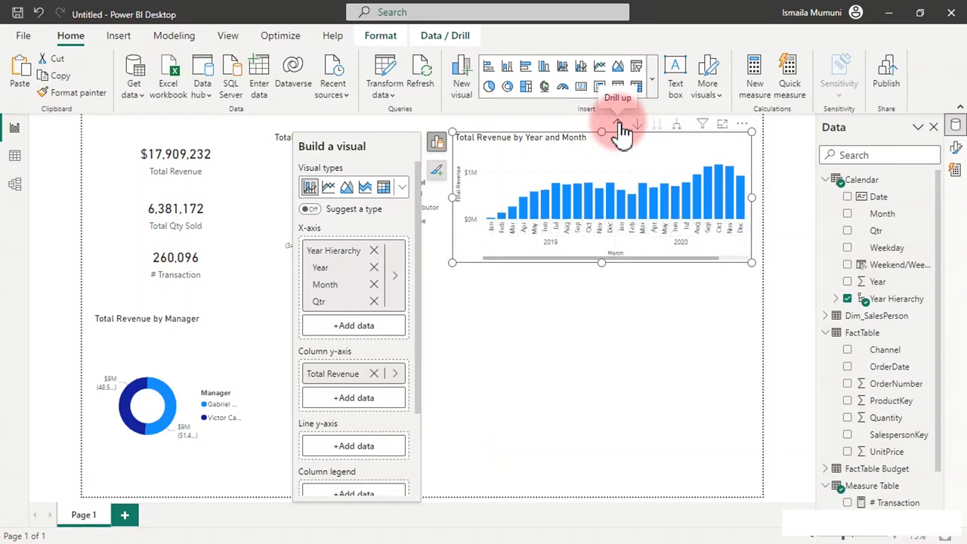
{"action": "left_click", "coordinate": [620, 125]}
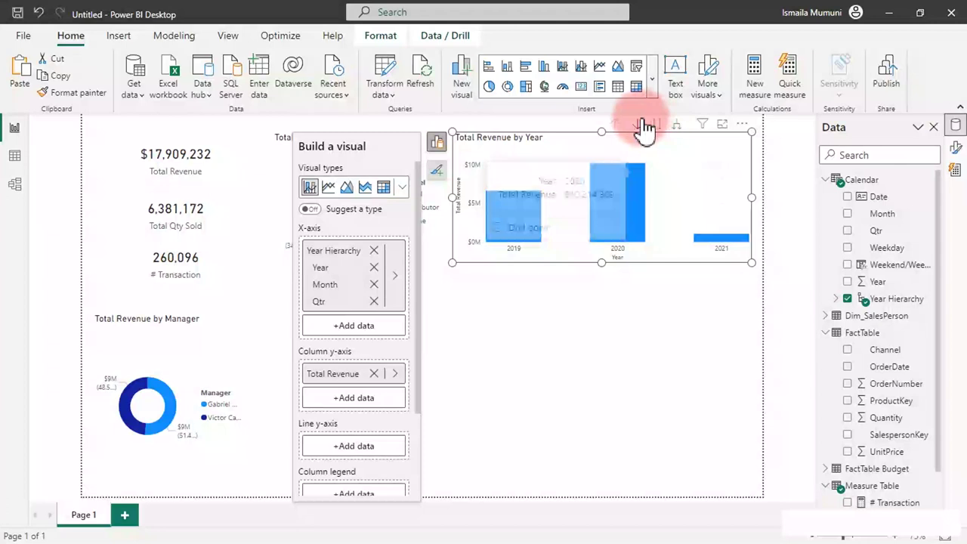
{"action": "left_click", "coordinate": [641, 125]}
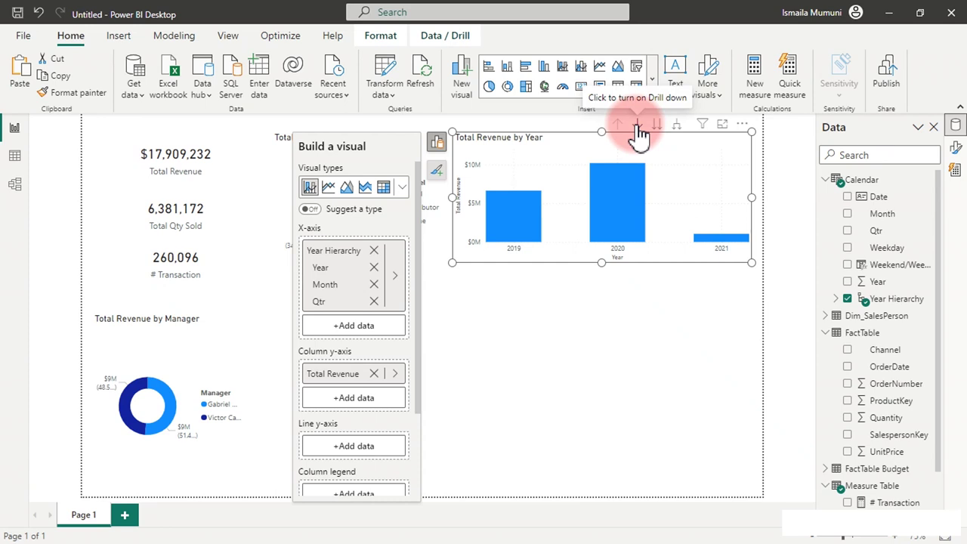
{"action": "left_click", "coordinate": [638, 127]}
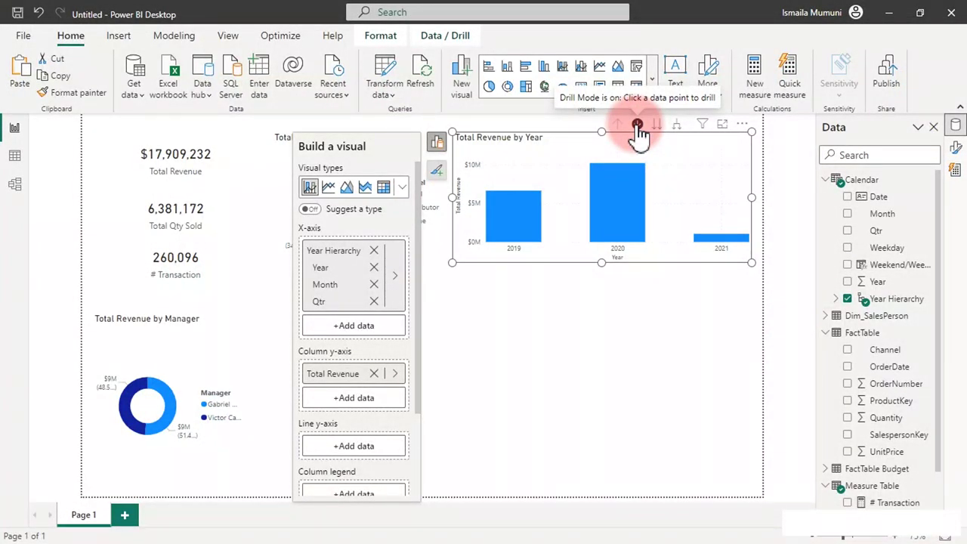
Step: Drill into the monthly revenue of 2020 in the combo chart and return to the Year level
{"action": "mouse_move", "coordinate": [618, 216]}
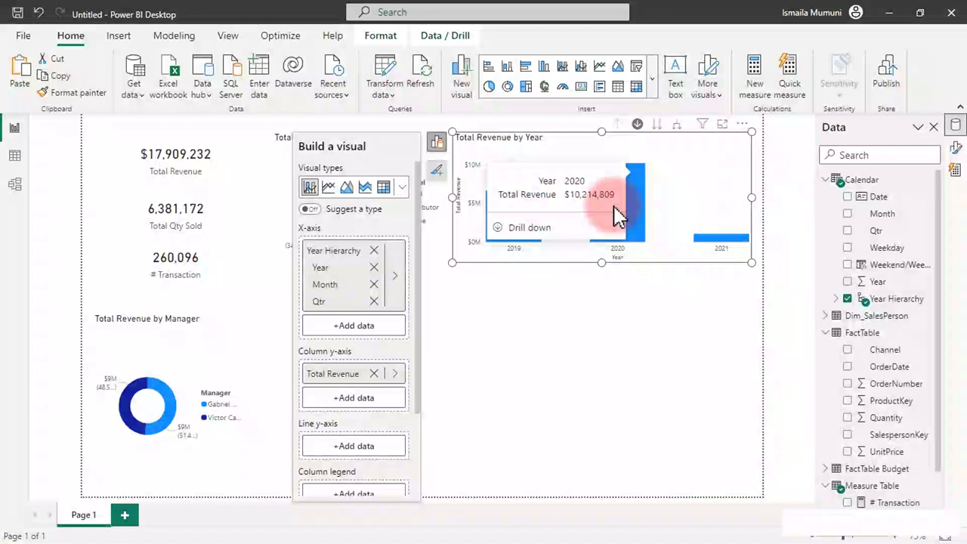
{"action": "left_click", "coordinate": [557, 233]}
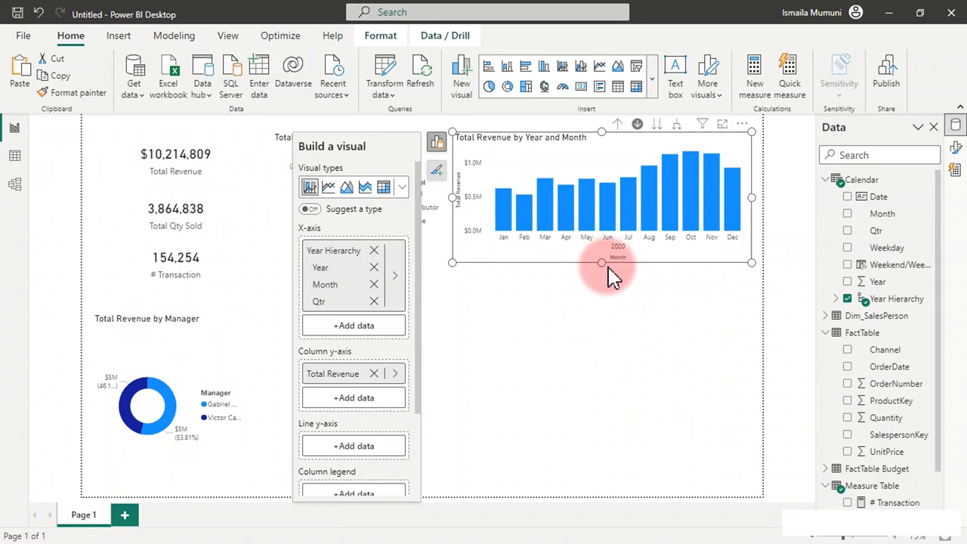
{"action": "left_click", "coordinate": [618, 125]}
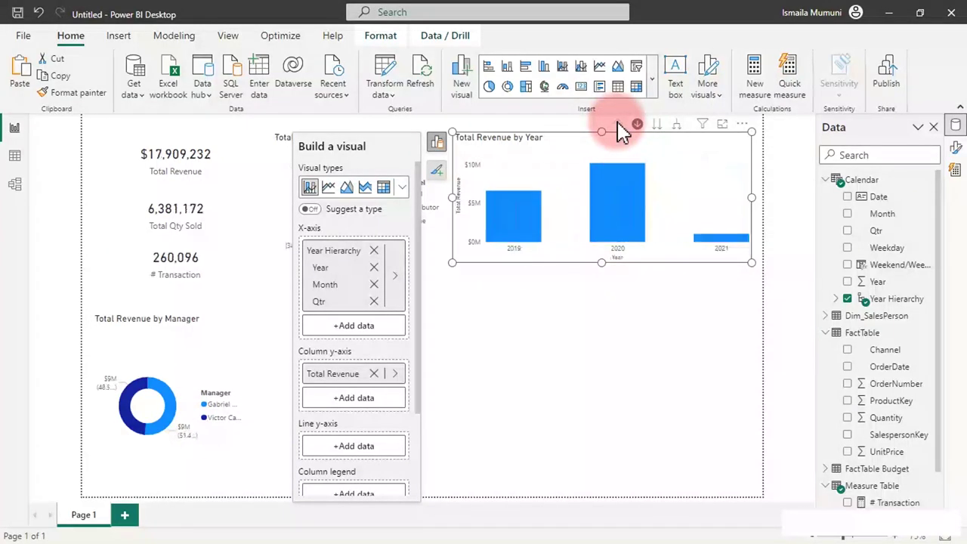
Step: Drill into the monthly revenue of 2019 in the combo chart and return to the Year level
{"action": "left_click", "coordinate": [511, 223]}
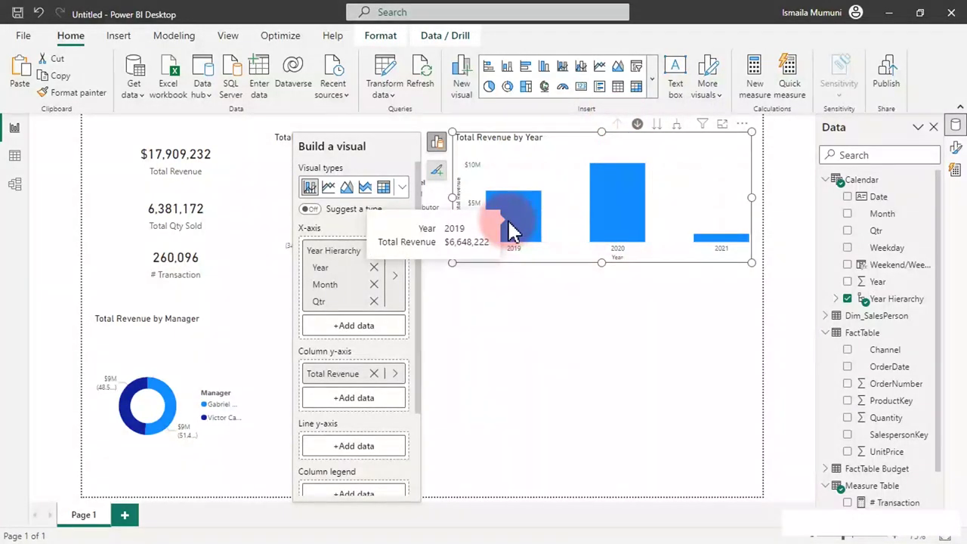
{"action": "left_click", "coordinate": [511, 225]}
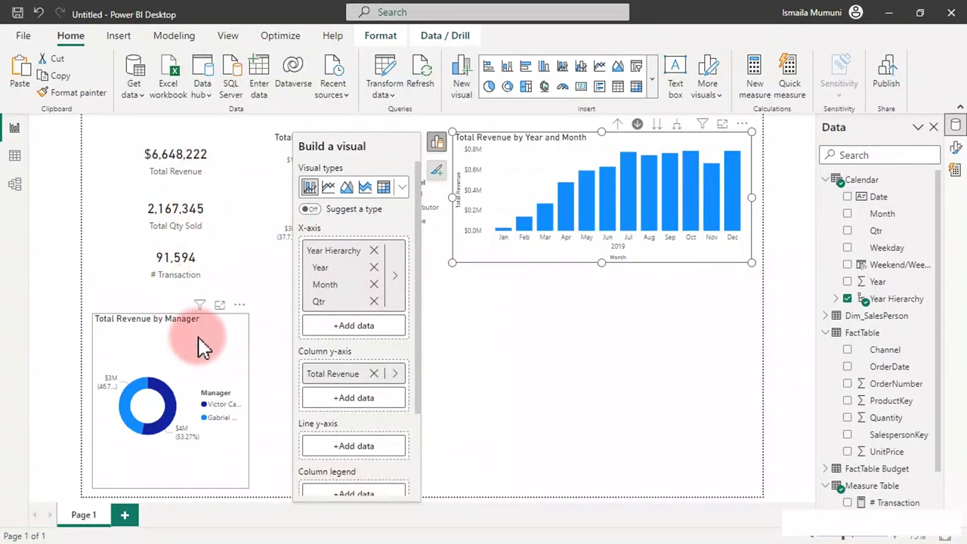
{"action": "right_click", "coordinate": [639, 237]}
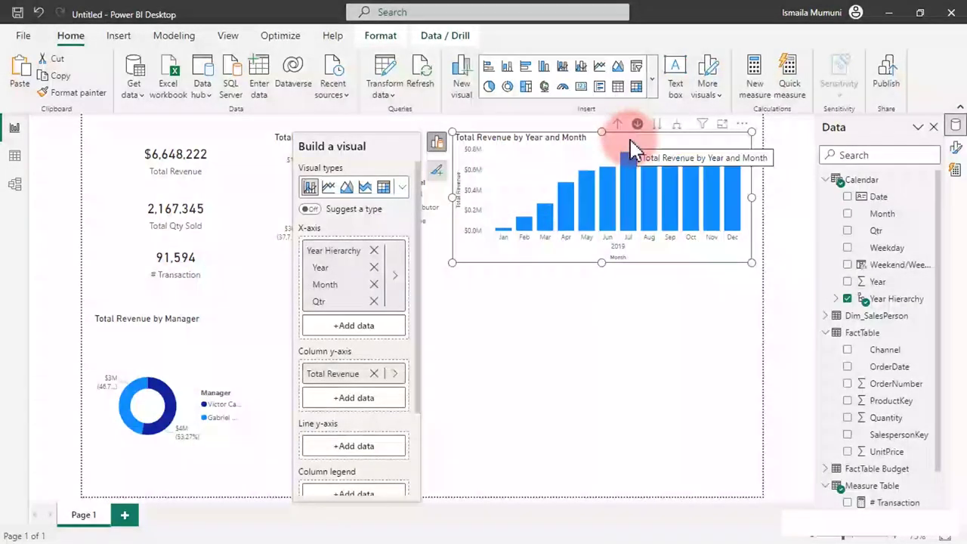
{"action": "left_click", "coordinate": [618, 124]}
Step: Drill the combo chart into 2020 and add the Total Budget measure to its line y-axis
{"action": "left_click", "coordinate": [621, 208]}
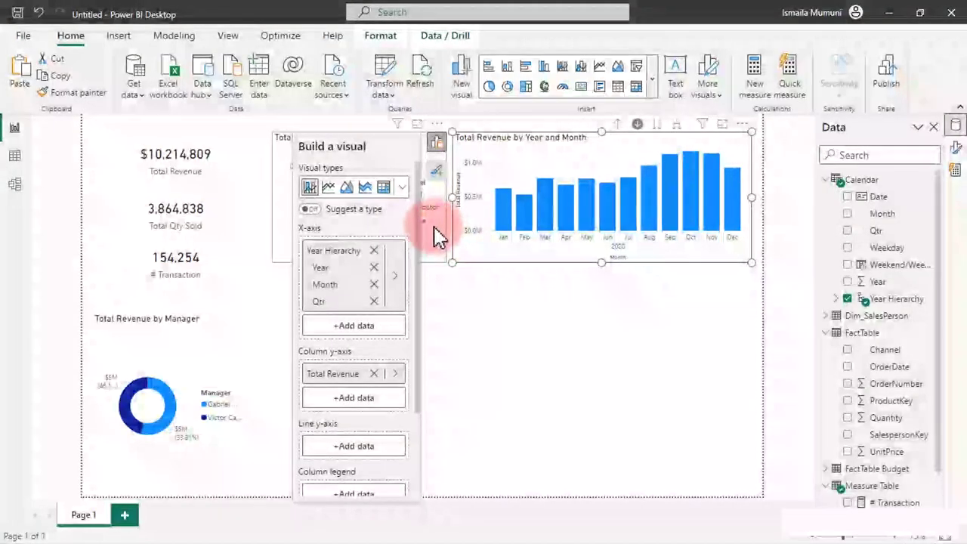
{"action": "left_click", "coordinate": [333, 448]}
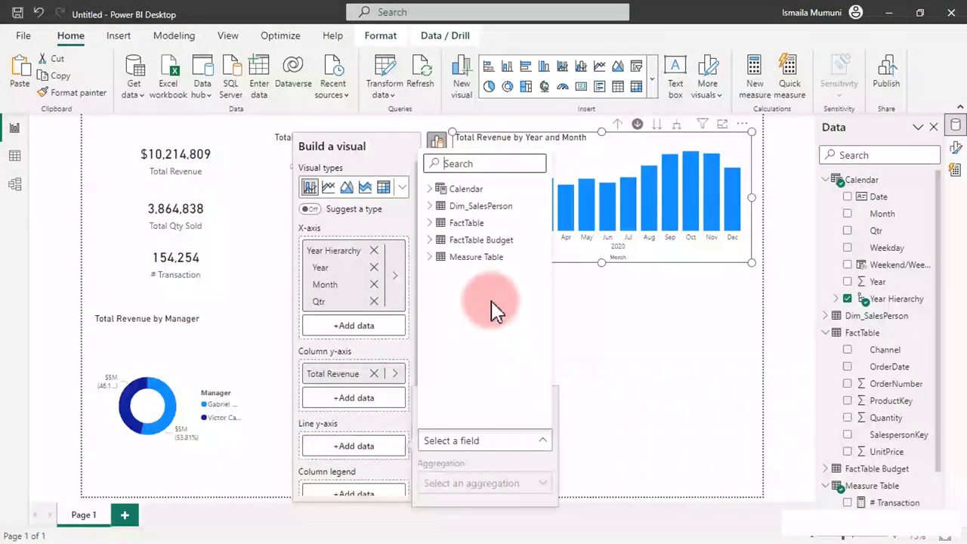
{"action": "left_click", "coordinate": [429, 258]}
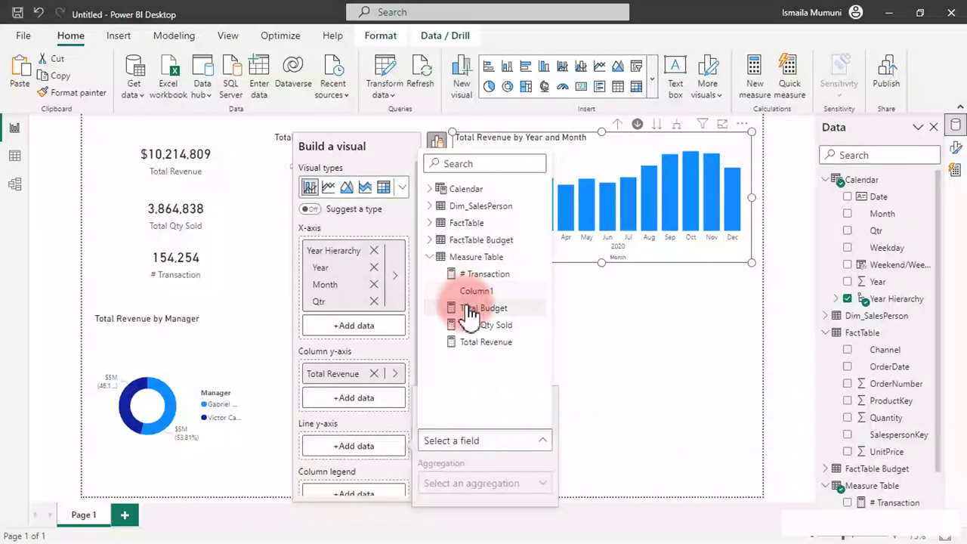
{"action": "left_click", "coordinate": [473, 311]}
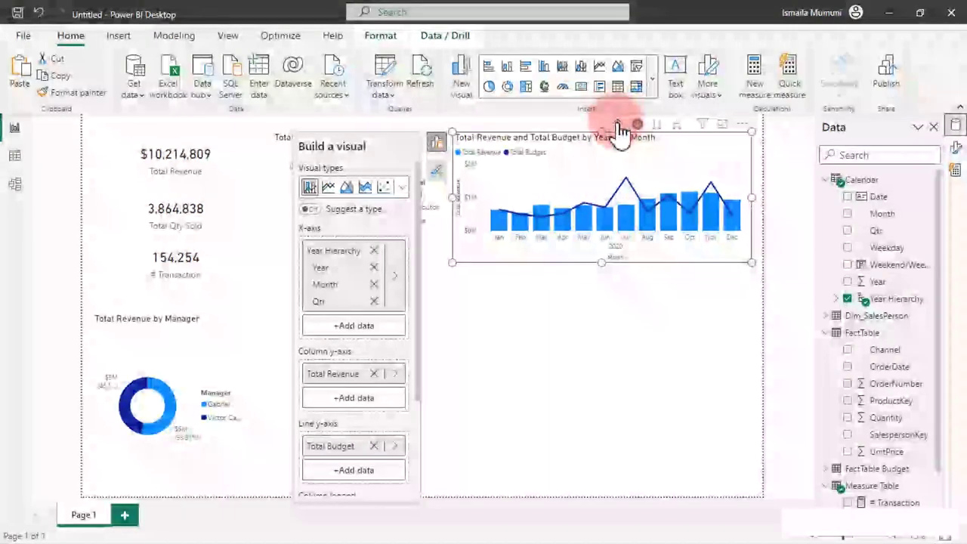
Step: Expand the combo chart from Year through the Month and Qtr hierarchy levels, and return it to the Year level
{"action": "left_click", "coordinate": [618, 125]}
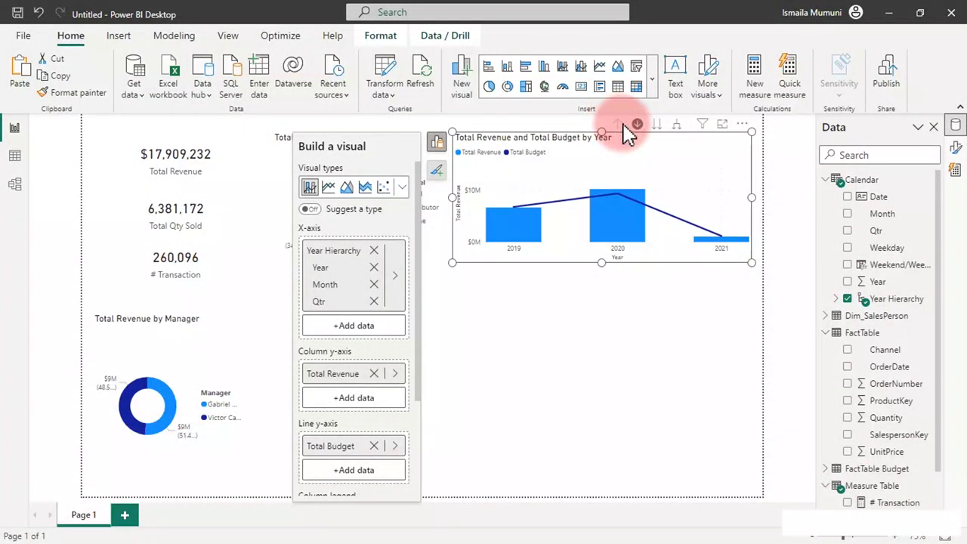
{"action": "left_click", "coordinate": [677, 127]}
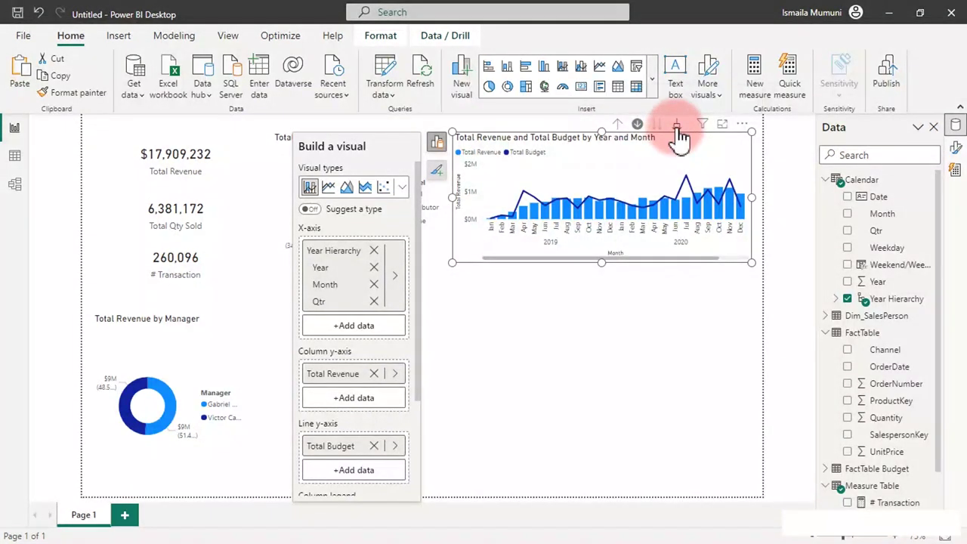
{"action": "left_click", "coordinate": [678, 124]}
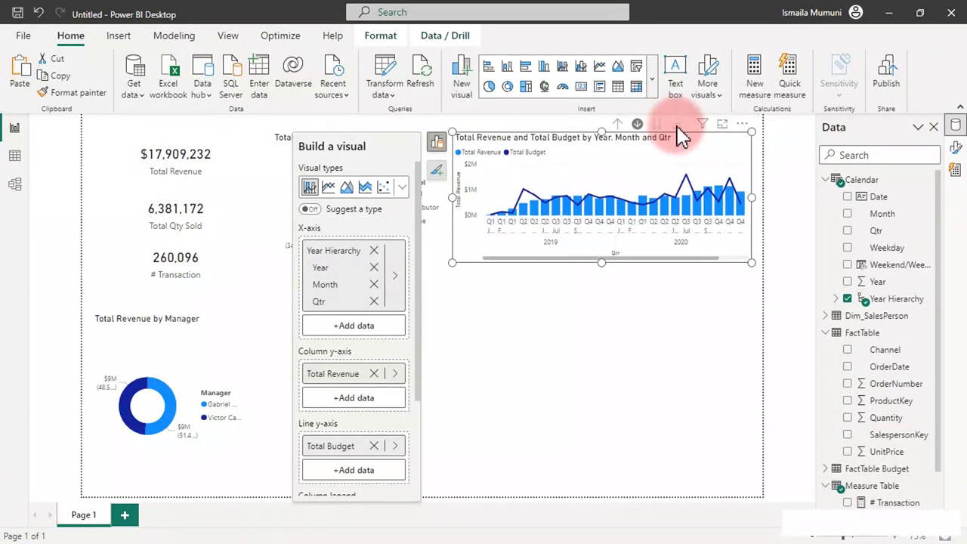
{"action": "left_click", "coordinate": [618, 127]}
{"action": "left_click", "coordinate": [618, 127]}
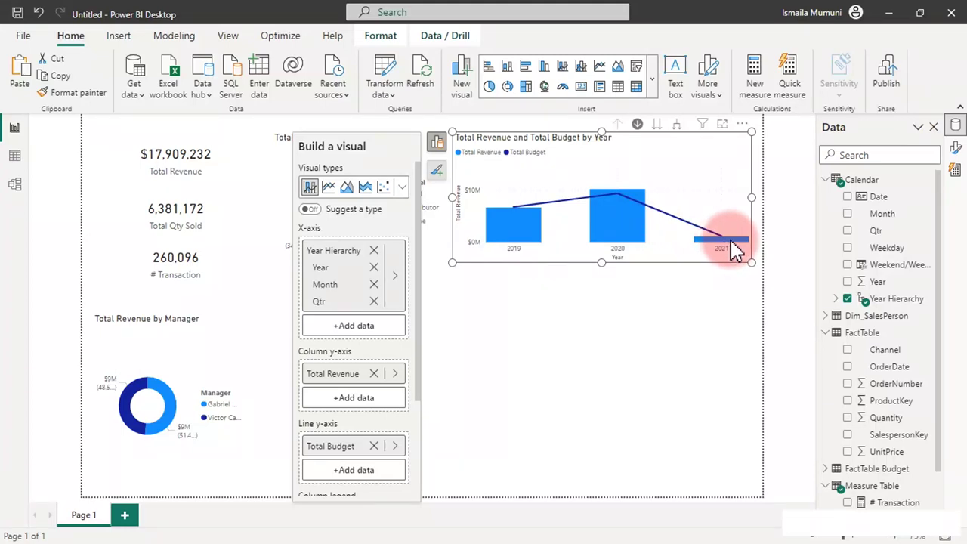
Step: Drill the combo chart into 2021 down to the Qtr level and dismiss the performance tip
{"action": "left_click", "coordinate": [733, 252]}
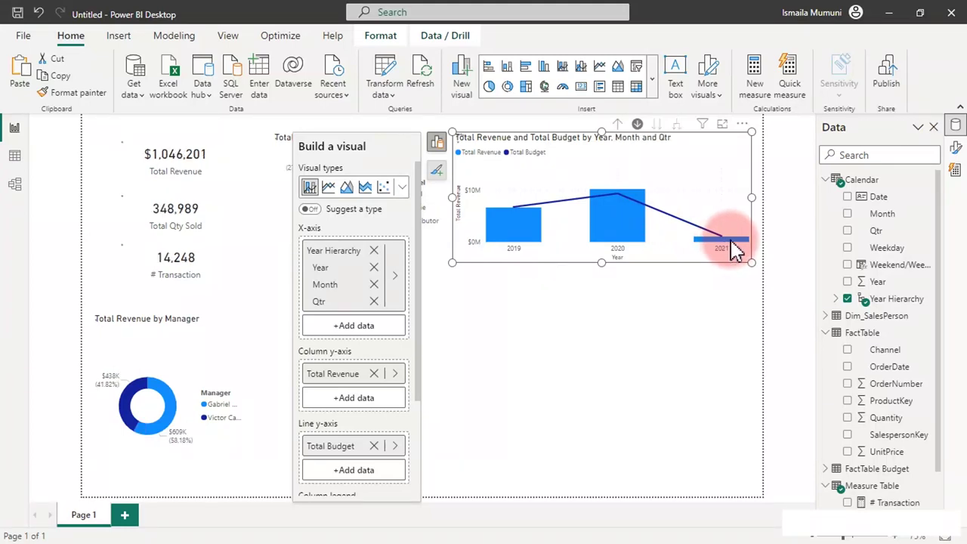
{"action": "left_click", "coordinate": [710, 243]}
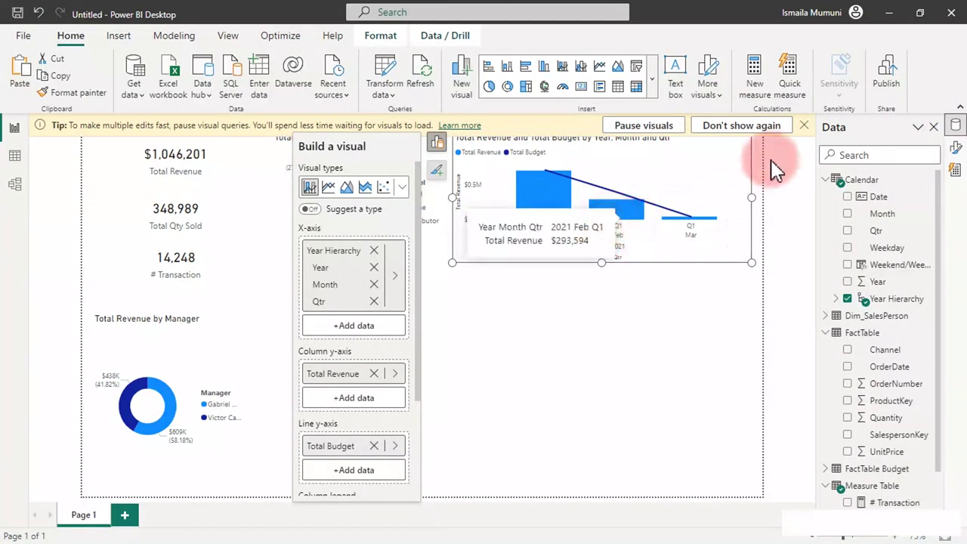
{"action": "left_click", "coordinate": [805, 126]}
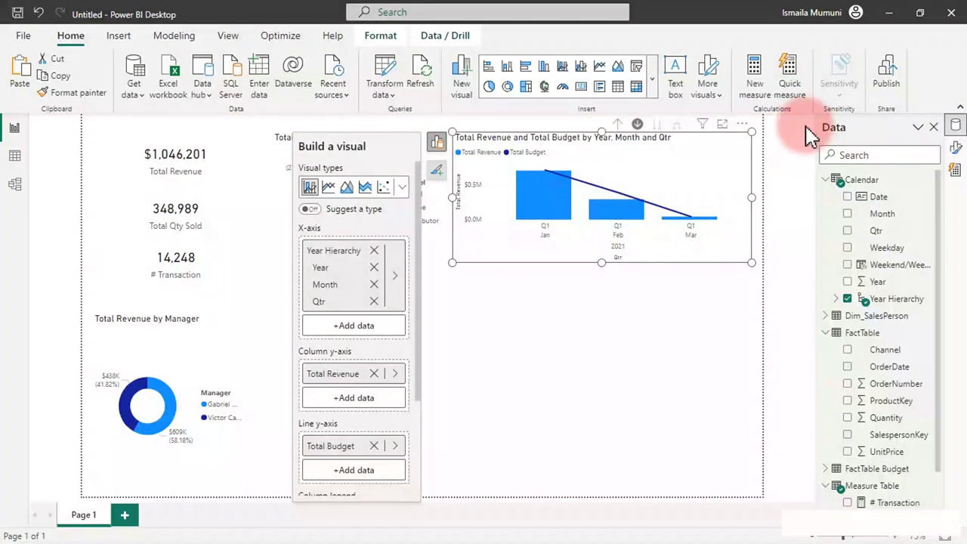
Step: Drill the combo chart back up to the Year level, drill into 2020's months, and deselect the chart
{"action": "left_click", "coordinate": [622, 129]}
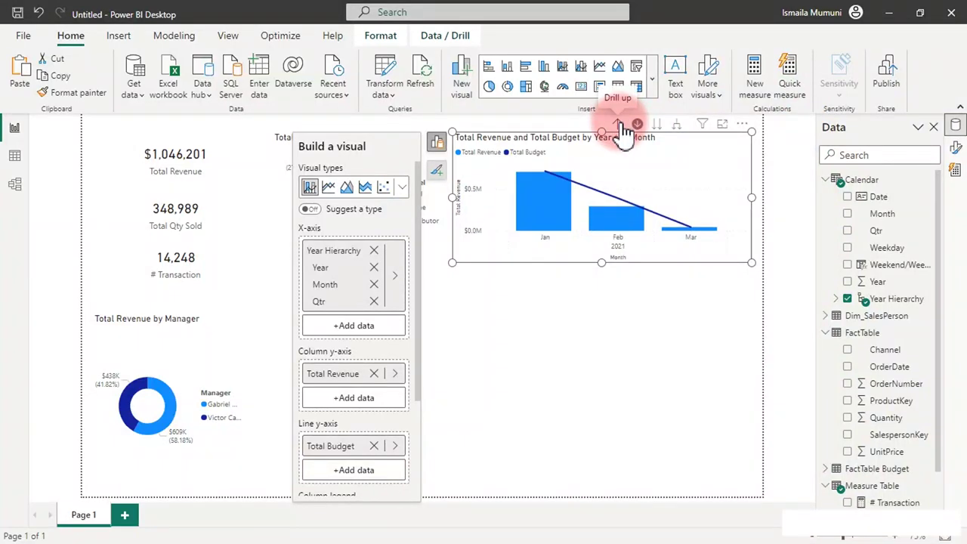
{"action": "left_click", "coordinate": [619, 127]}
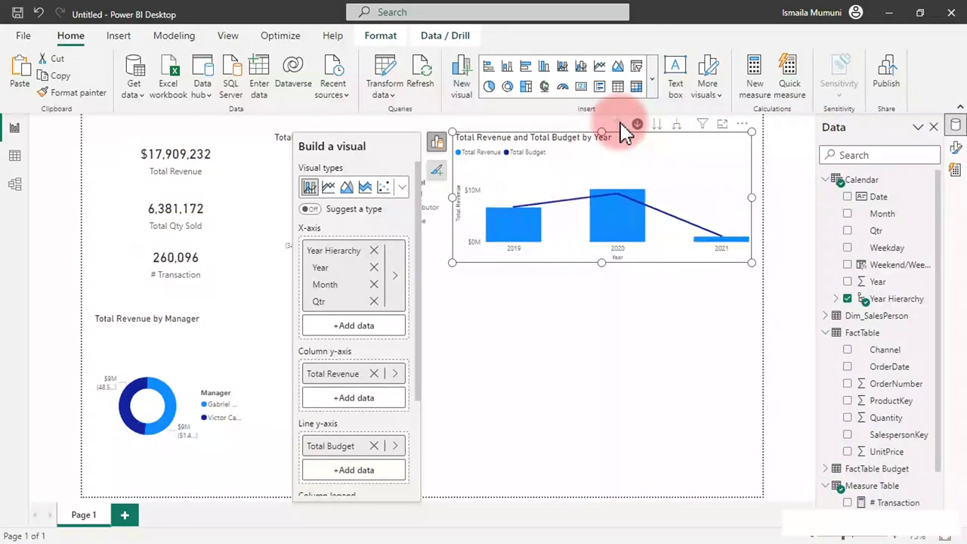
{"action": "left_click", "coordinate": [618, 227]}
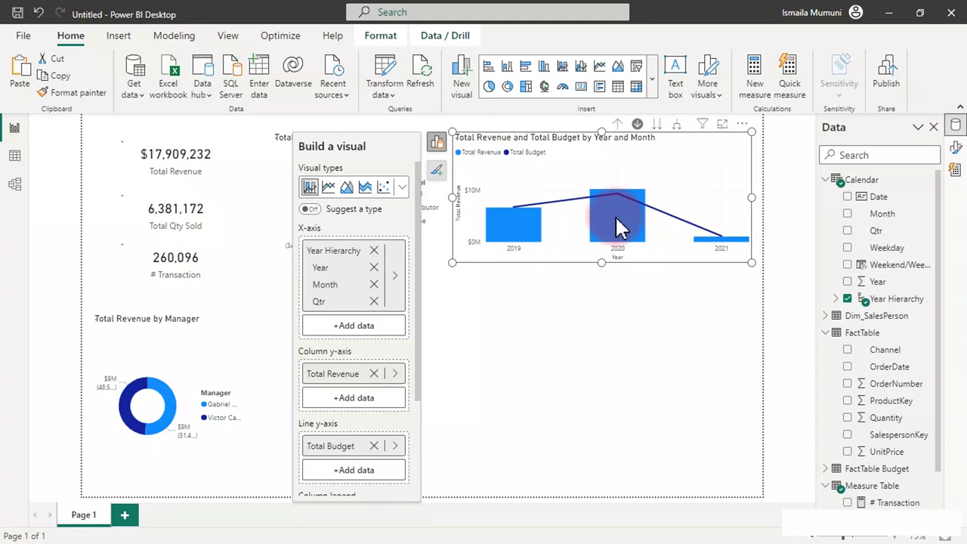
{"action": "left_click", "coordinate": [639, 310]}
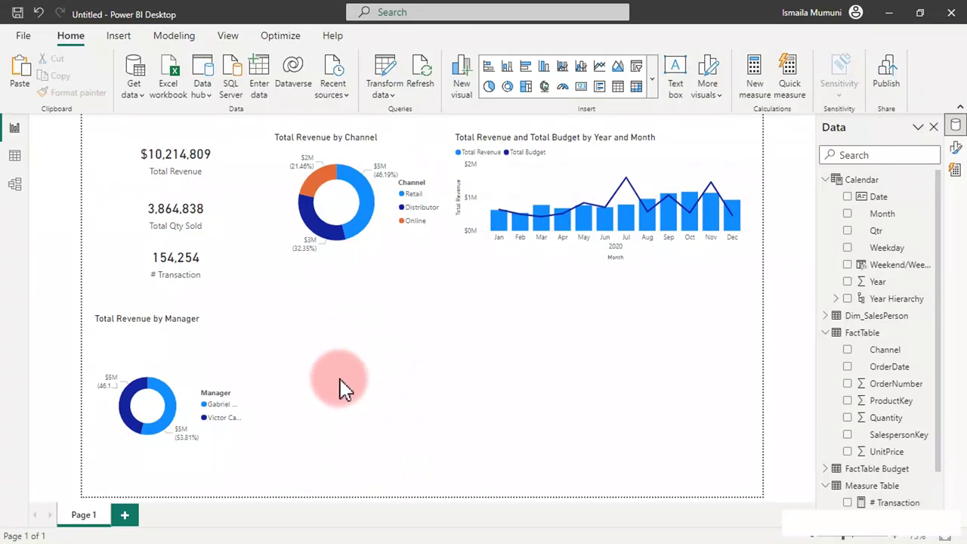
Step: Insert a clustered bar chart beside the manager donut, below the channel donut, and collapse the Calendar table's fields
{"action": "left_click", "coordinate": [525, 66]}
{"action": "left_click_drag", "start_coordinate": [380, 341], "coordinate": [381, 336]}
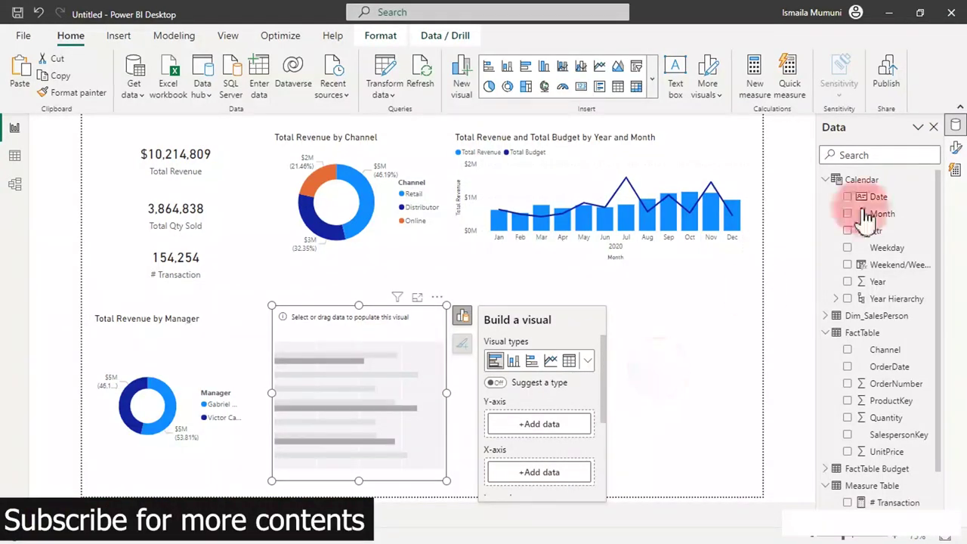
{"action": "left_click", "coordinate": [830, 181]}
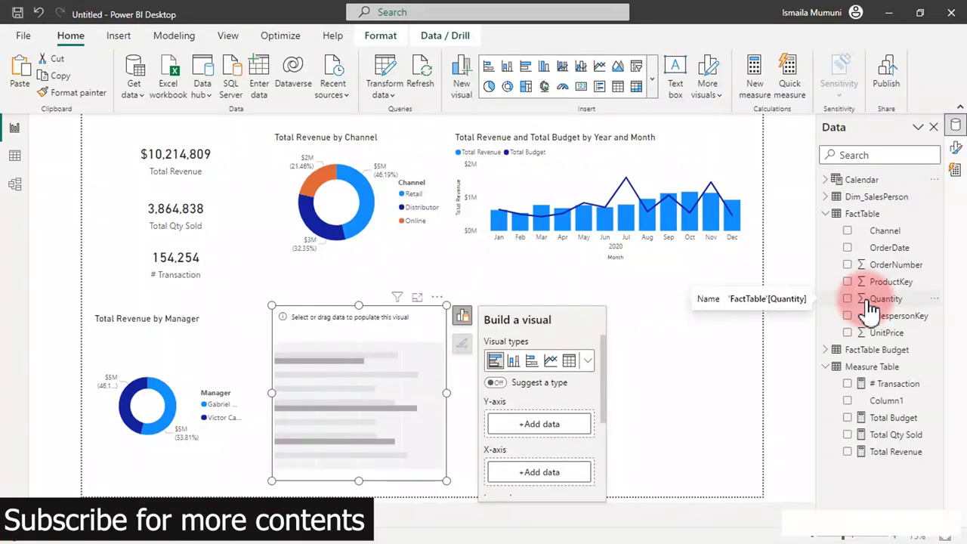
Step: Import the Product sheet from the Product Excel workbook into the data model
{"action": "left_click", "coordinate": [175, 83]}
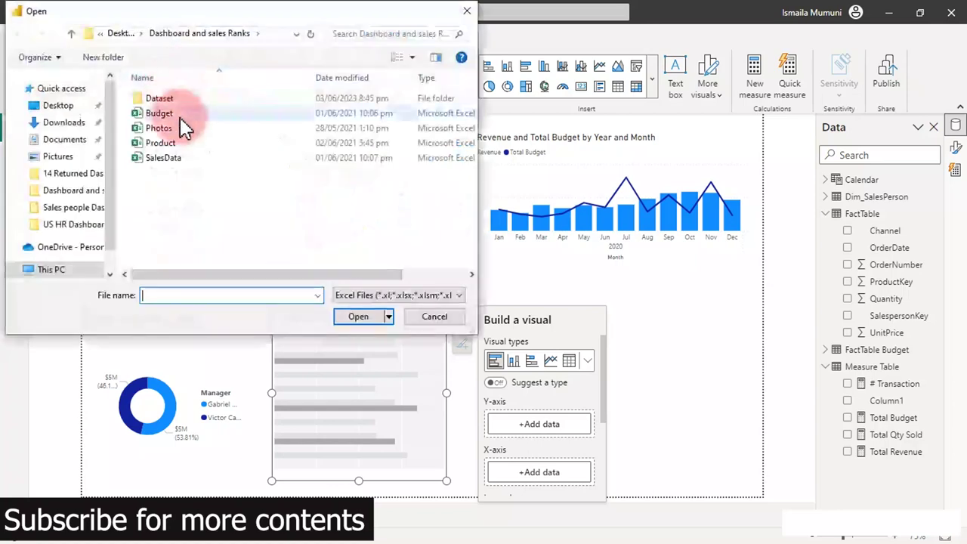
{"action": "left_click", "coordinate": [161, 145]}
{"action": "double_click", "coordinate": [160, 144]}
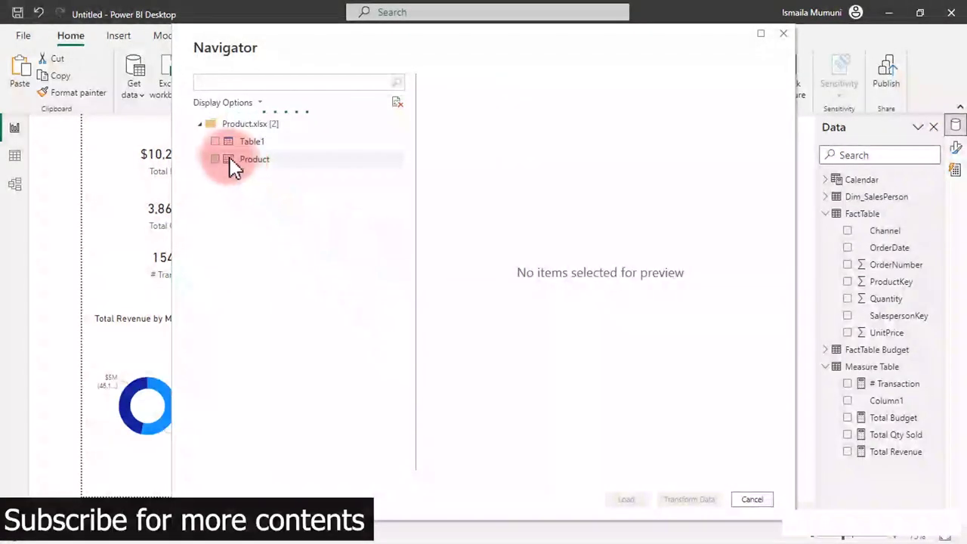
{"action": "left_click", "coordinate": [254, 143]}
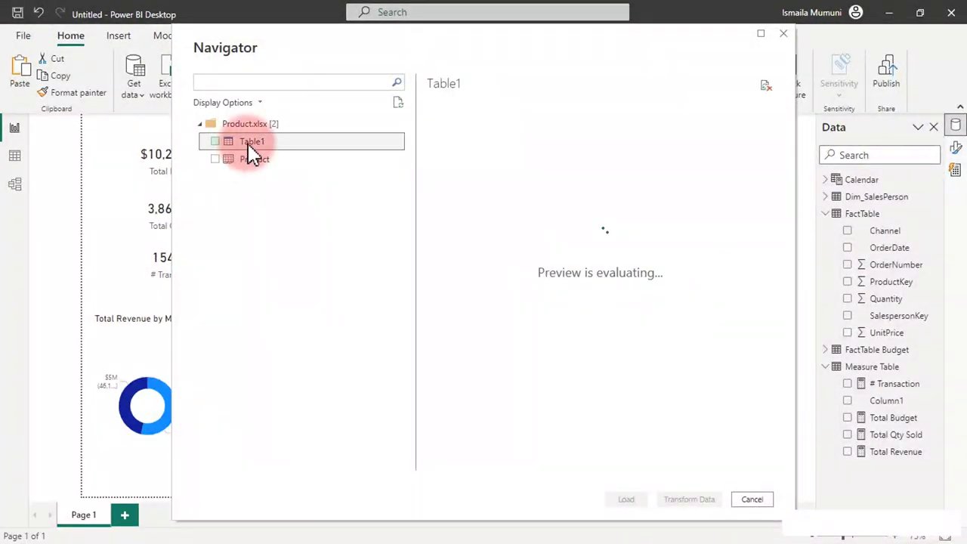
{"action": "left_click", "coordinate": [273, 160]}
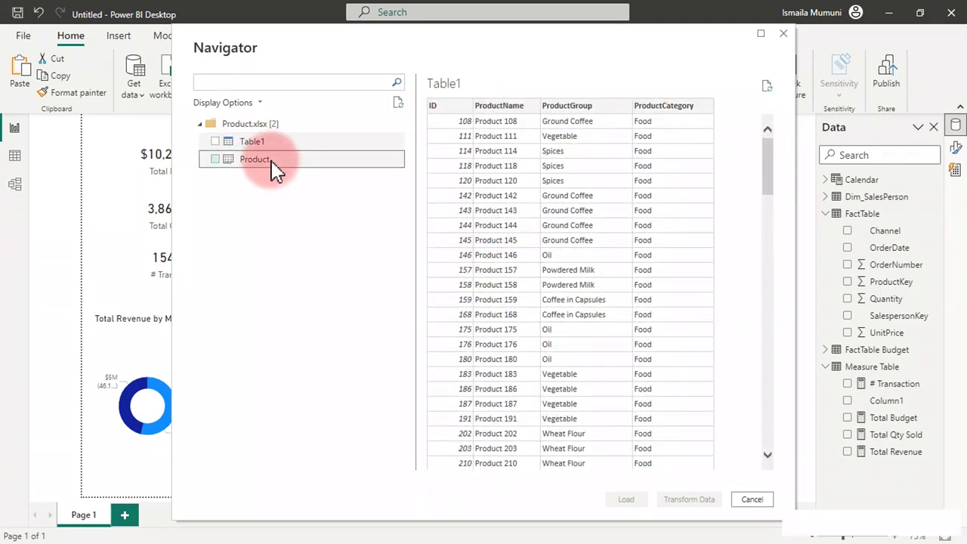
{"action": "left_click", "coordinate": [215, 159]}
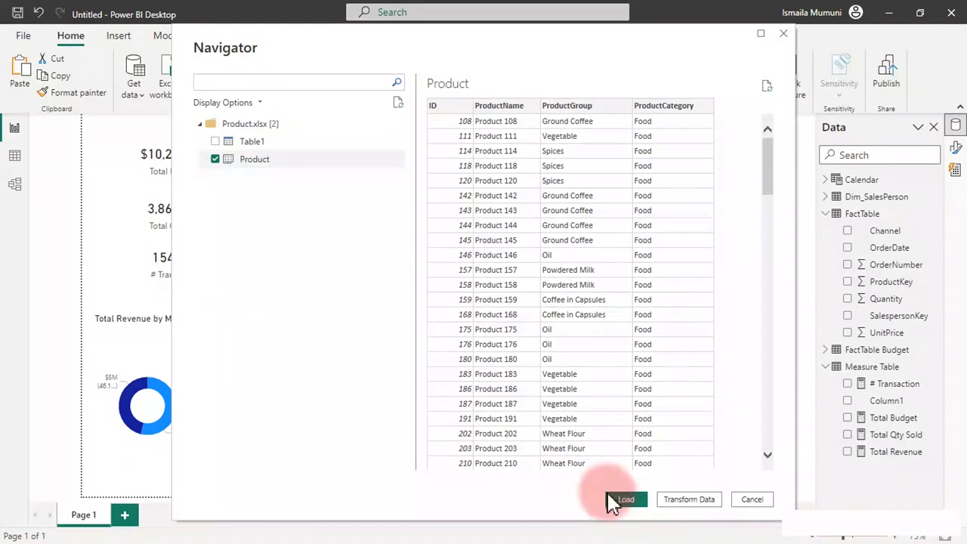
{"action": "left_click", "coordinate": [626, 501]}
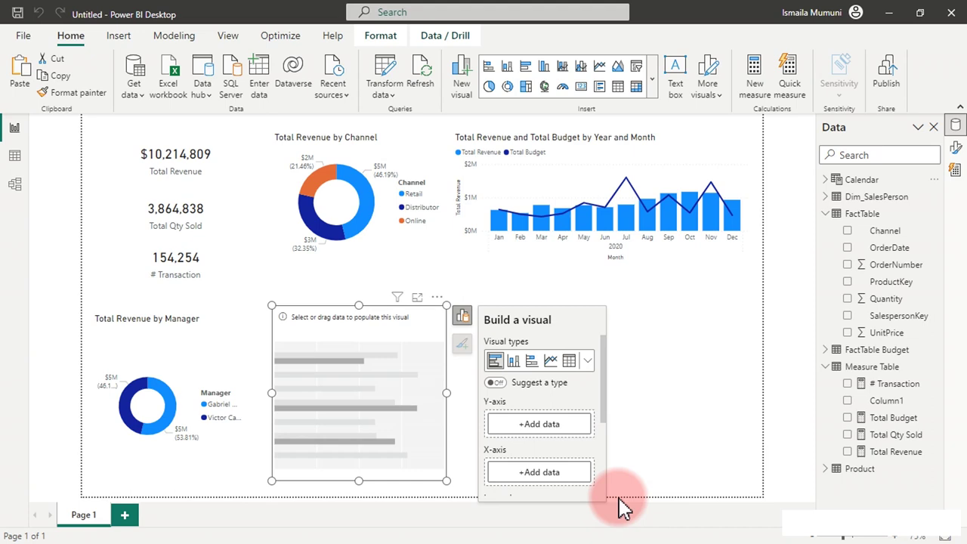
Step: Rename the Product query as Dim_Table in the Power Query Editor, and apply the change to the report
{"action": "left_click", "coordinate": [385, 72]}
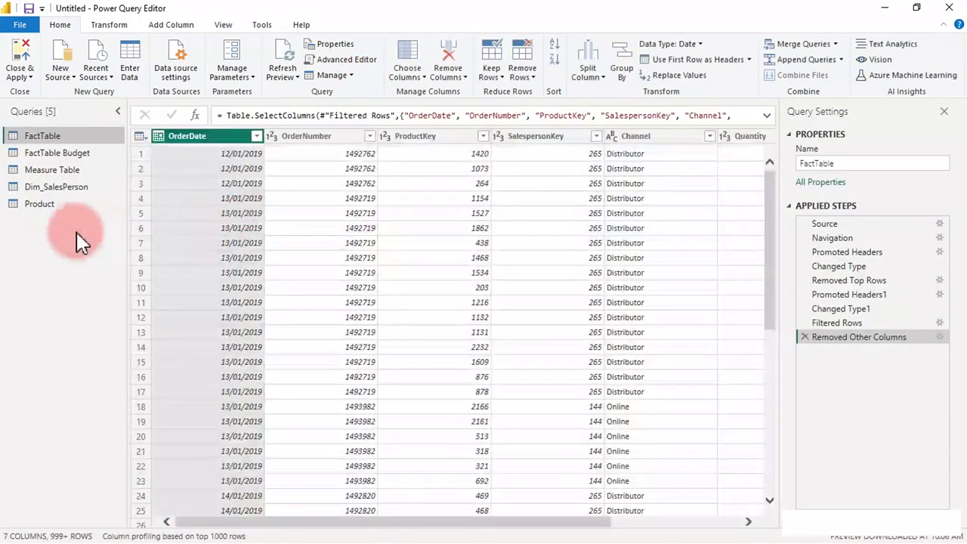
{"action": "left_click", "coordinate": [53, 211]}
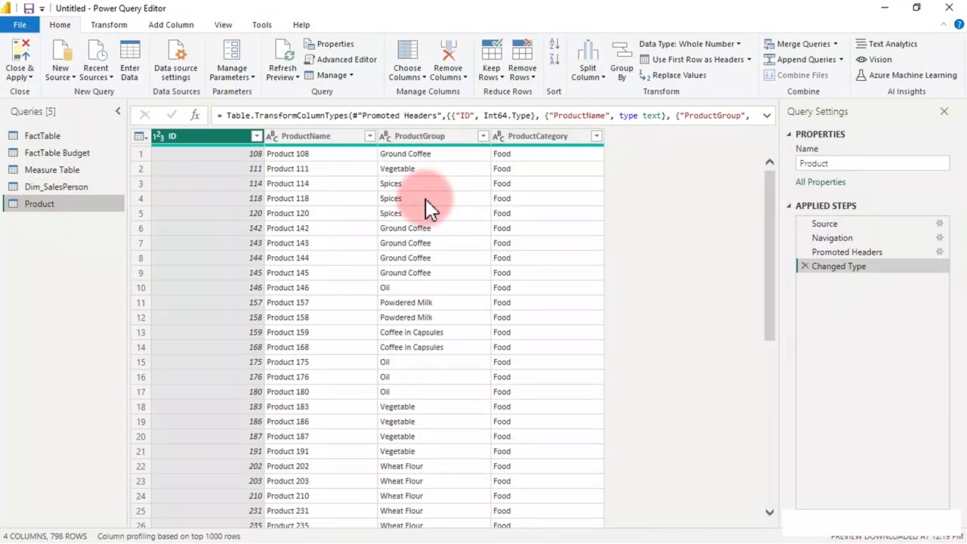
{"action": "double_click", "coordinate": [51, 203]}
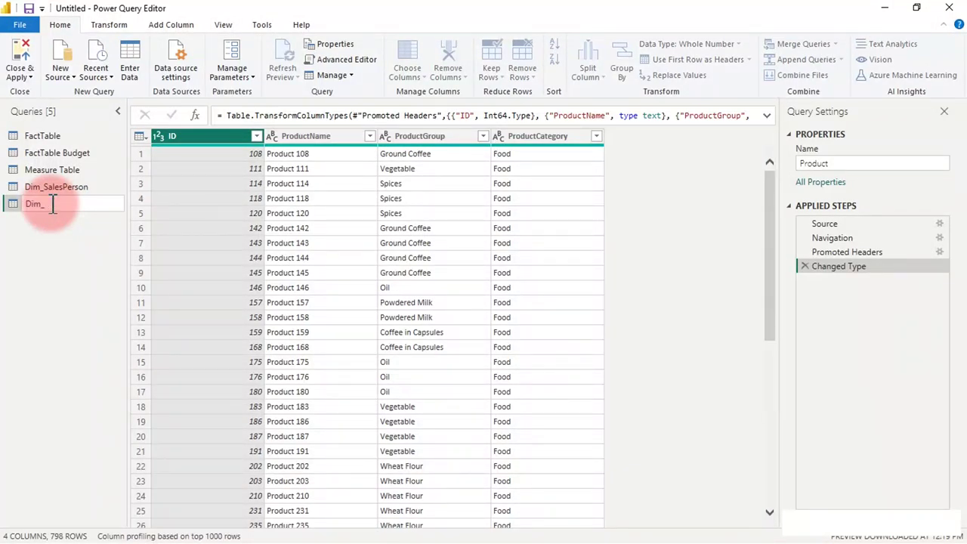
{"action": "type", "text": "Dim_Table"}
{"action": "key", "text": "Return"}
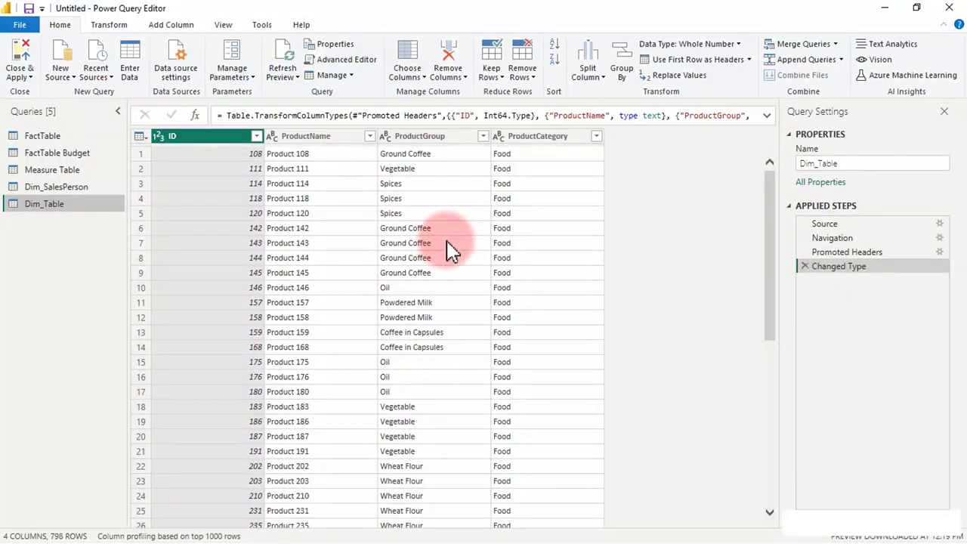
{"action": "left_click", "coordinate": [21, 64]}
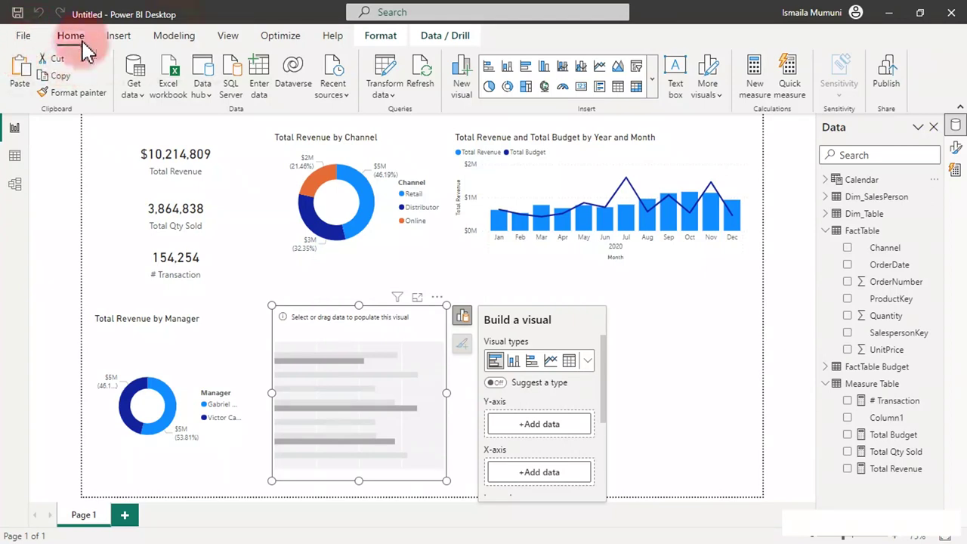
Step: Collapse the field lists of FactTable and Measure Table, and deselect the empty bar chart
{"action": "left_click", "coordinate": [827, 231]}
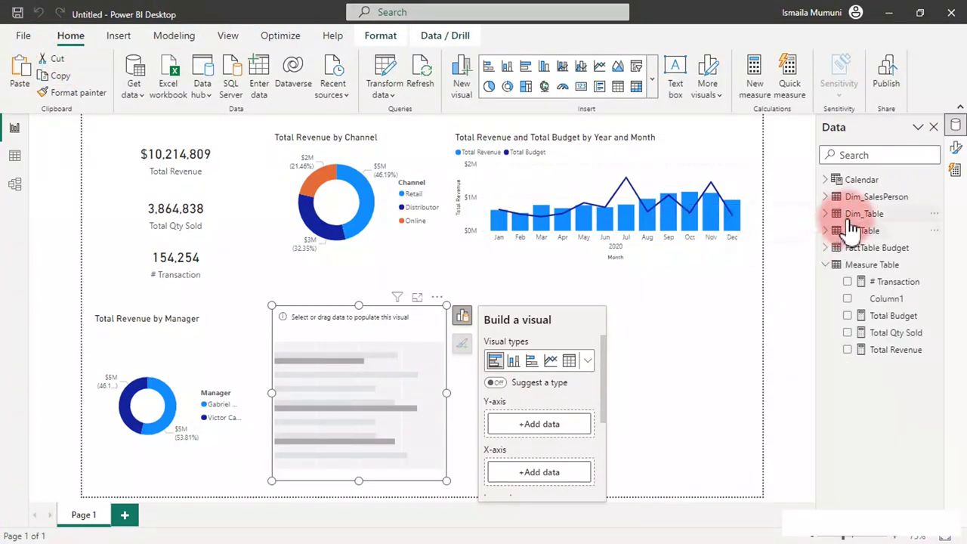
{"action": "left_click", "coordinate": [828, 264]}
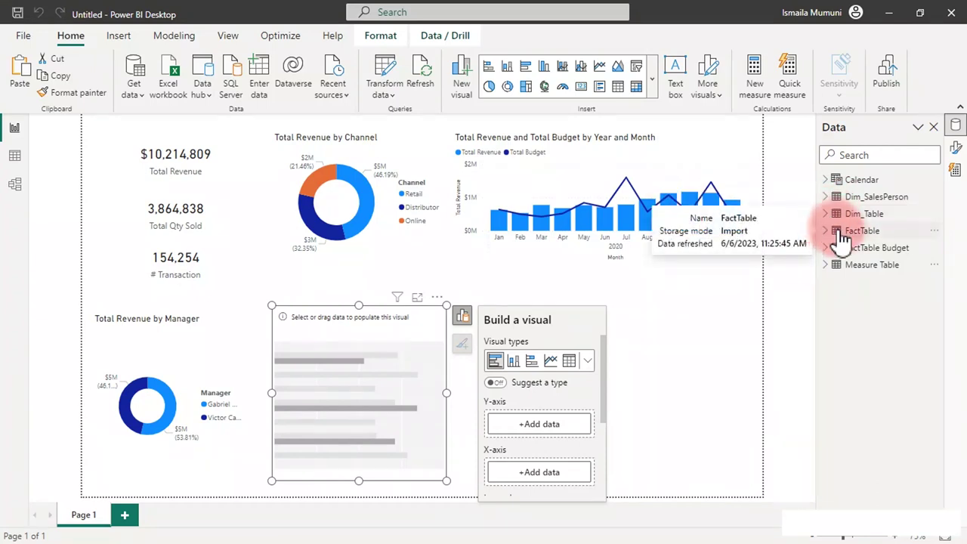
{"action": "left_click_drag", "start_coordinate": [844, 238], "coordinate": [873, 239]}
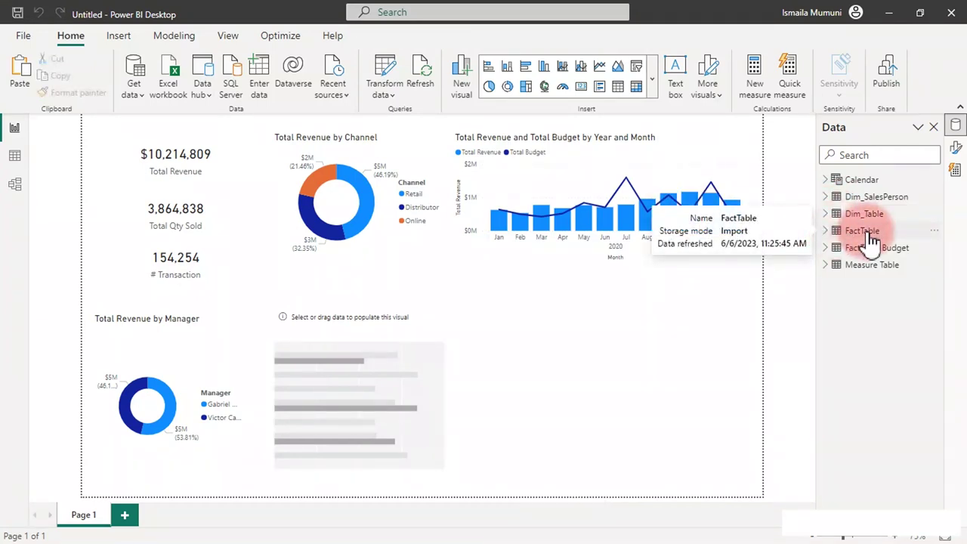
Step: In the table data view, collapse the Calendar, FactTable and FactTable Budget fields, and rename Dim_Table as Dim_Product
{"action": "left_click", "coordinate": [14, 156]}
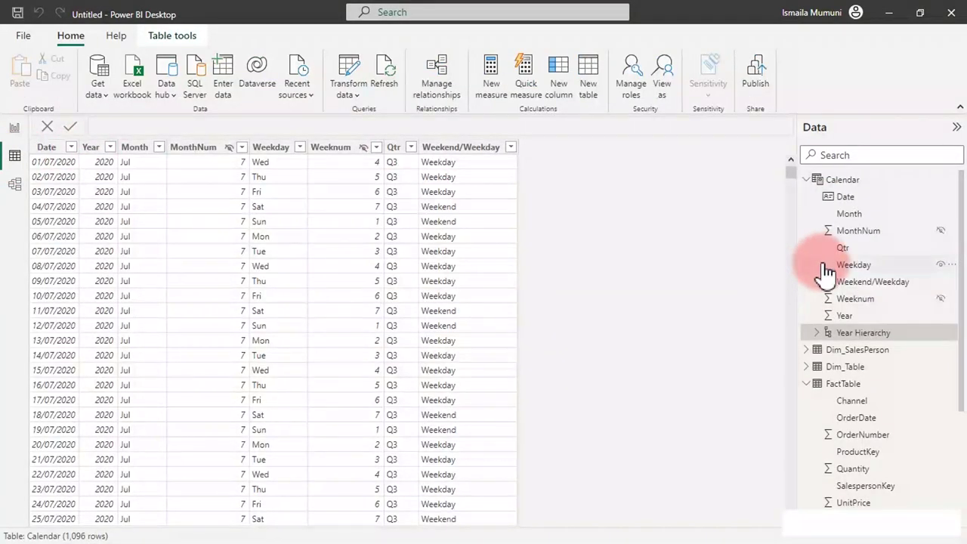
{"action": "left_click", "coordinate": [806, 180]}
{"action": "left_click", "coordinate": [807, 231]}
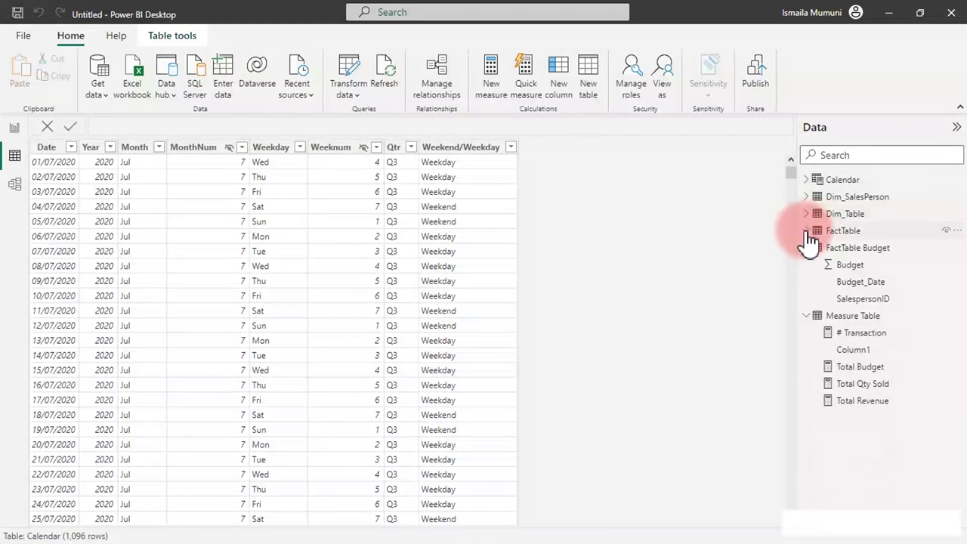
{"action": "left_click", "coordinate": [807, 248]}
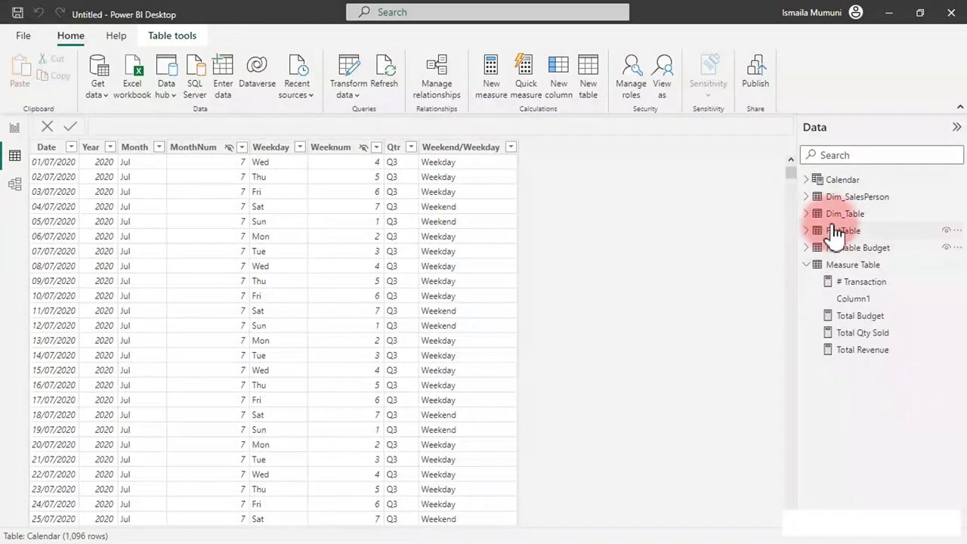
{"action": "left_click", "coordinate": [858, 214]}
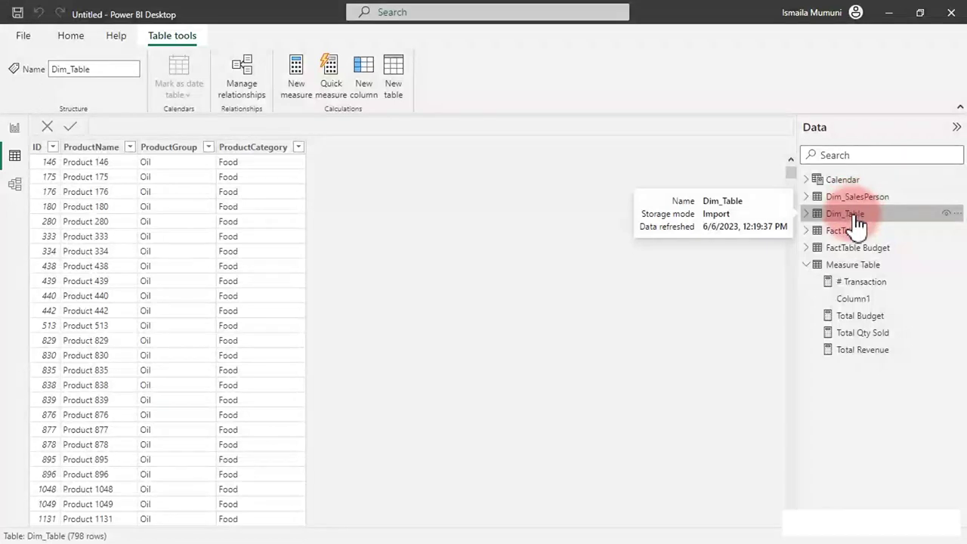
{"action": "double_click", "coordinate": [857, 217]}
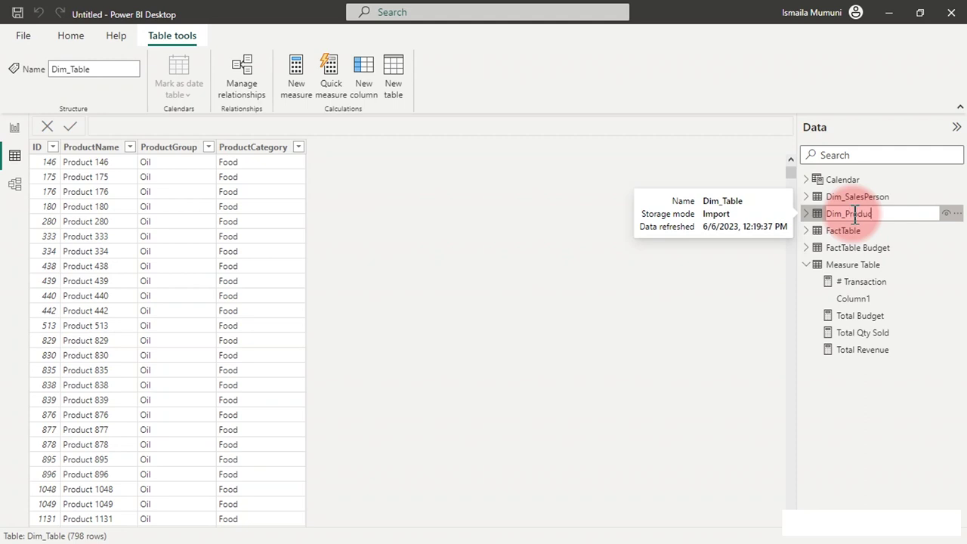
{"action": "left_click", "coordinate": [856, 216]}
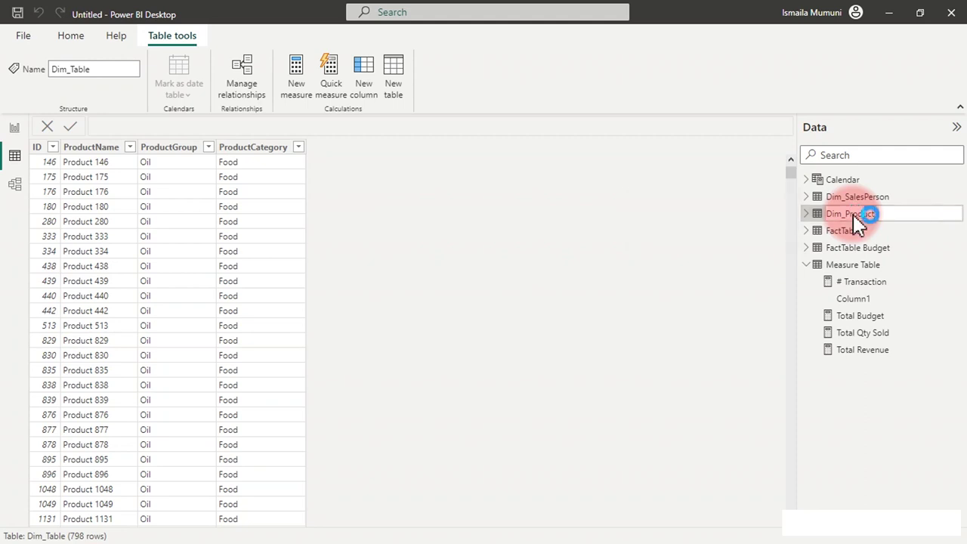
{"action": "left_click", "coordinate": [453, 191]}
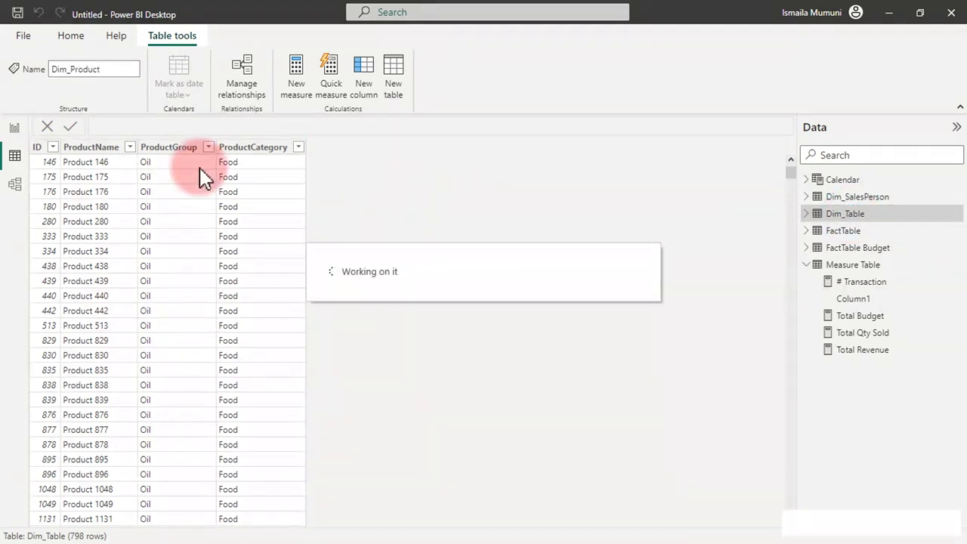
Step: In the model view, line up Dim_Product, Calendar and Dim_SalesPerson above the fact tables, and check the relationship between Dim_Product and FactTable
{"action": "left_click", "coordinate": [19, 189]}
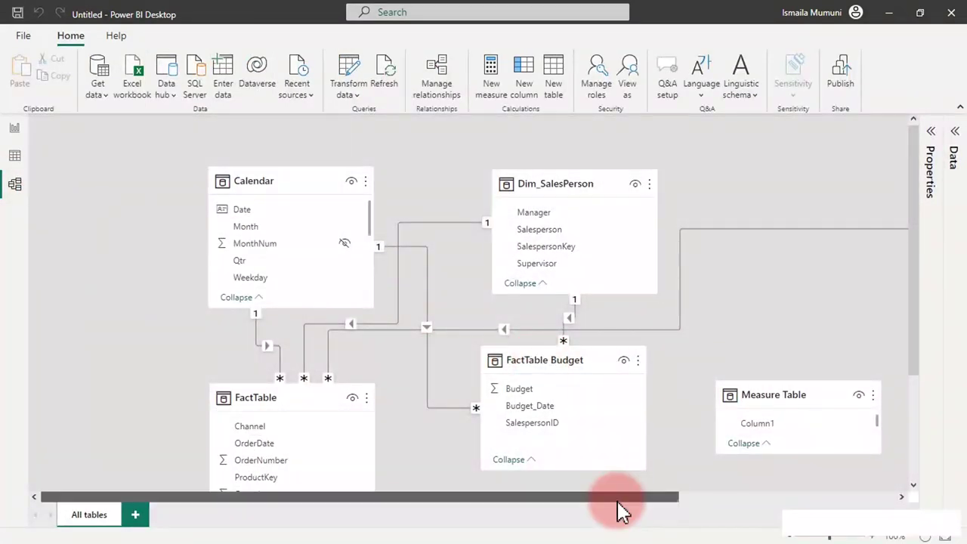
{"action": "left_click_drag", "start_coordinate": [618, 499], "coordinate": [832, 495]}
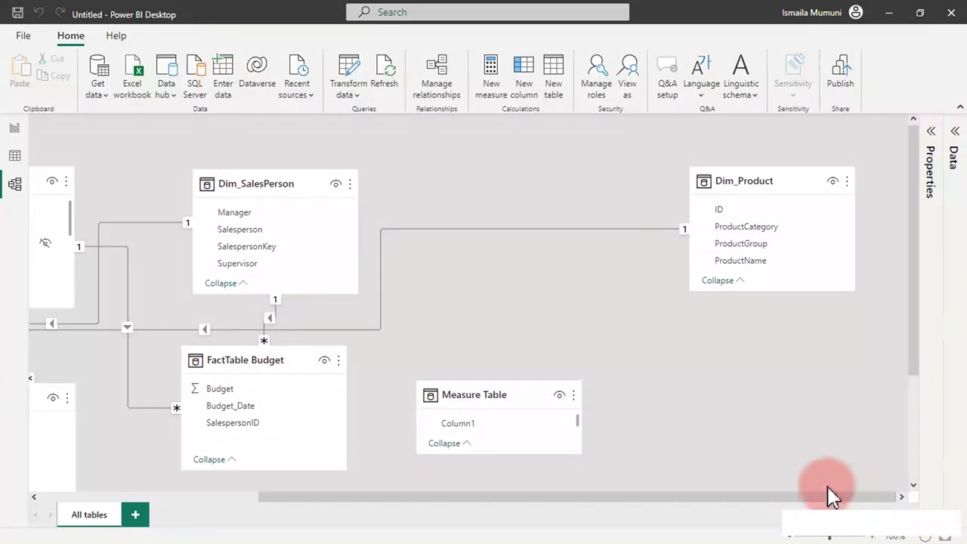
{"action": "left_click_drag", "start_coordinate": [726, 180], "coordinate": [123, 176]}
{"action": "left_click_drag", "start_coordinate": [563, 182], "coordinate": [745, 156]}
{"action": "left_click_drag", "start_coordinate": [285, 192], "coordinate": [443, 196]}
{"action": "left_click_drag", "start_coordinate": [427, 183], "coordinate": [425, 186]}
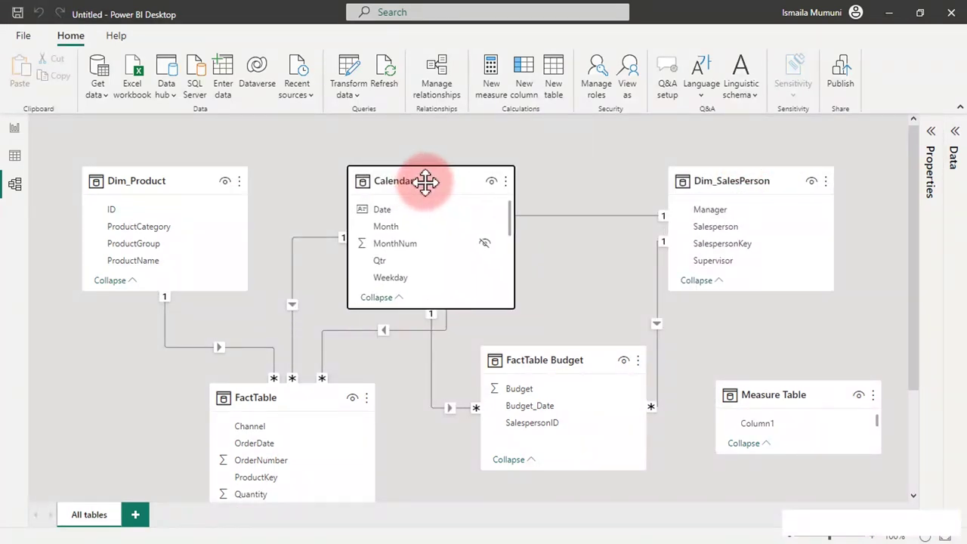
{"action": "left_click", "coordinate": [177, 344]}
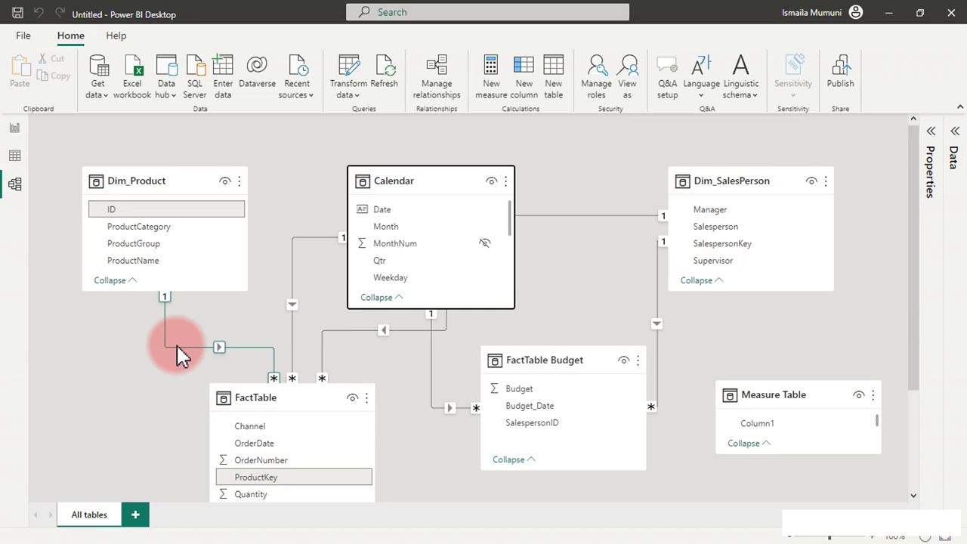
{"action": "left_click", "coordinate": [21, 183]}
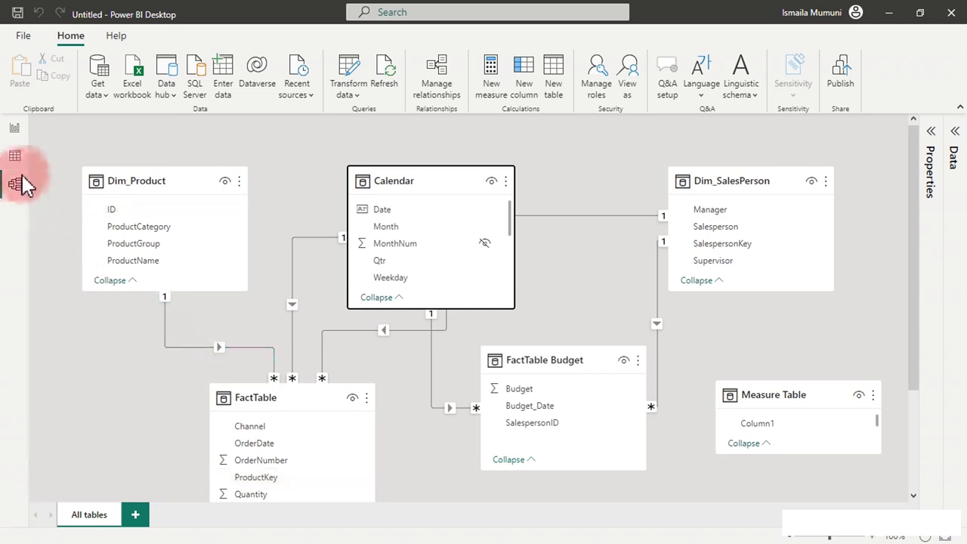
Step: Populate the empty bar chart on the report page with ProductName from Dim_Product and the Total Revenue measure
{"action": "left_click", "coordinate": [14, 136]}
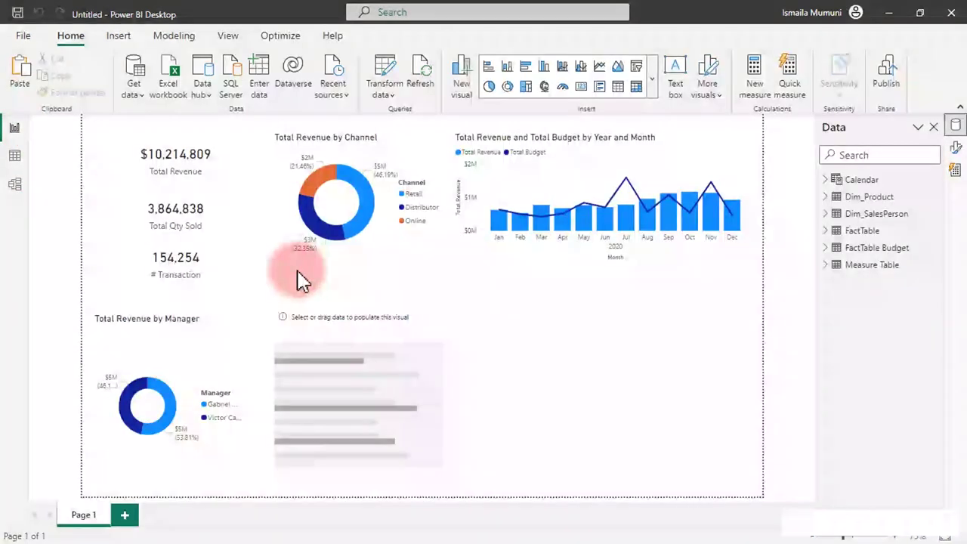
{"action": "left_click", "coordinate": [411, 354]}
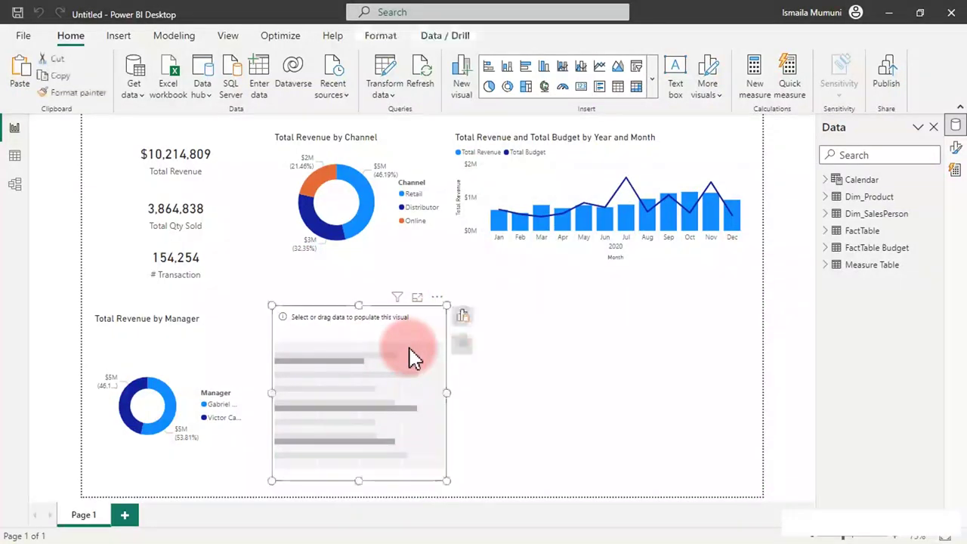
{"action": "left_click", "coordinate": [831, 199]}
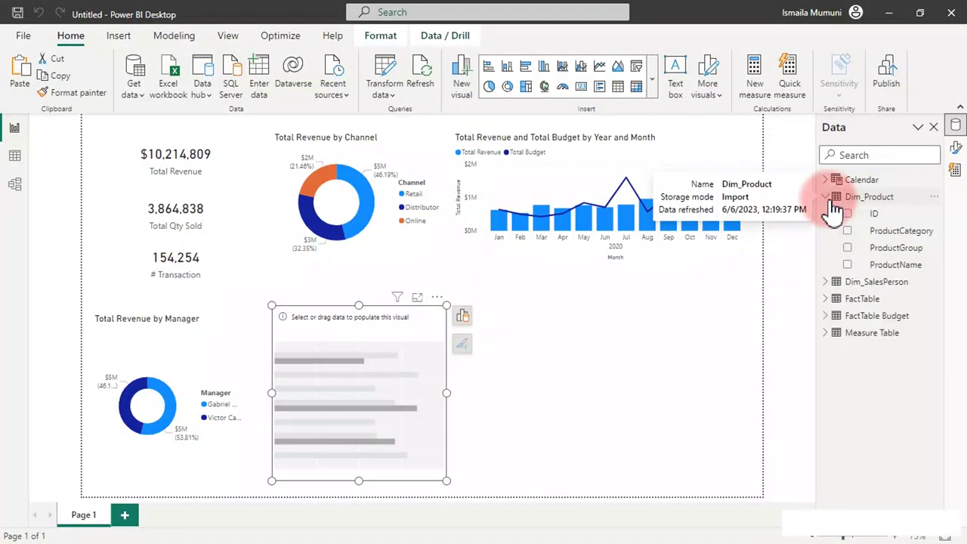
{"action": "left_click", "coordinate": [848, 266]}
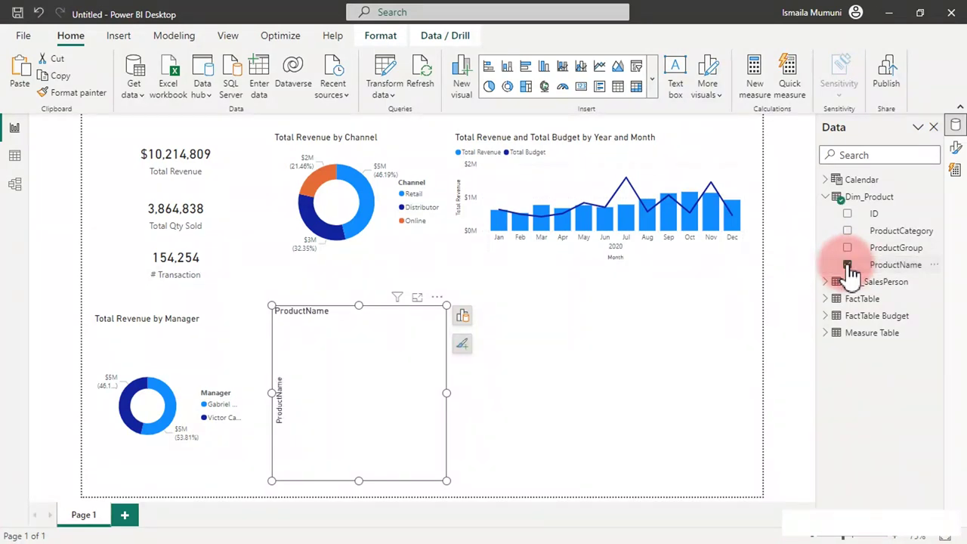
{"action": "left_click", "coordinate": [831, 333]}
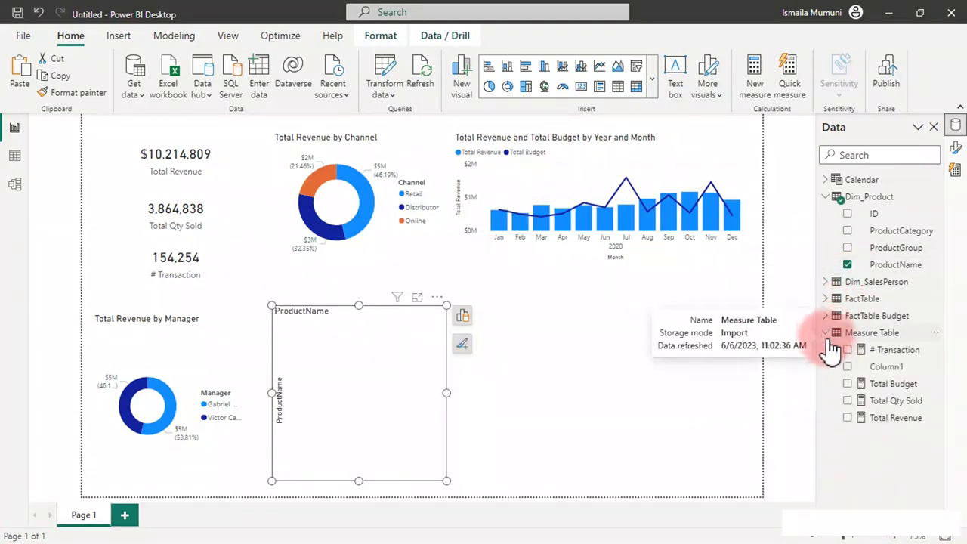
{"action": "left_click", "coordinate": [847, 418]}
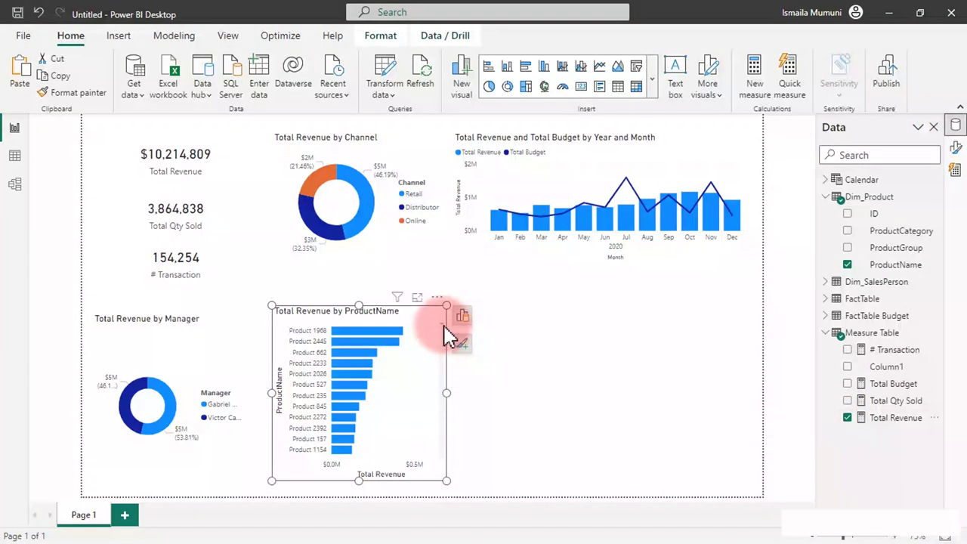
Step: Look through the product bar chart from the highest to the lowest revenue and back, and deselect it
{"action": "scroll", "coordinate": [446, 336], "scroll_direction": "down", "scroll_amount": 10}
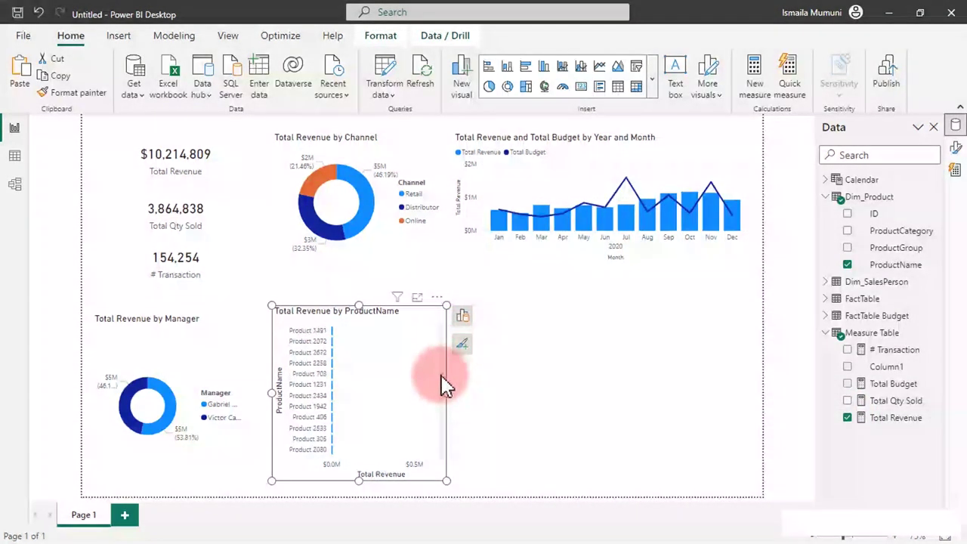
{"action": "left_click_drag", "start_coordinate": [442, 457], "coordinate": [432, 328]}
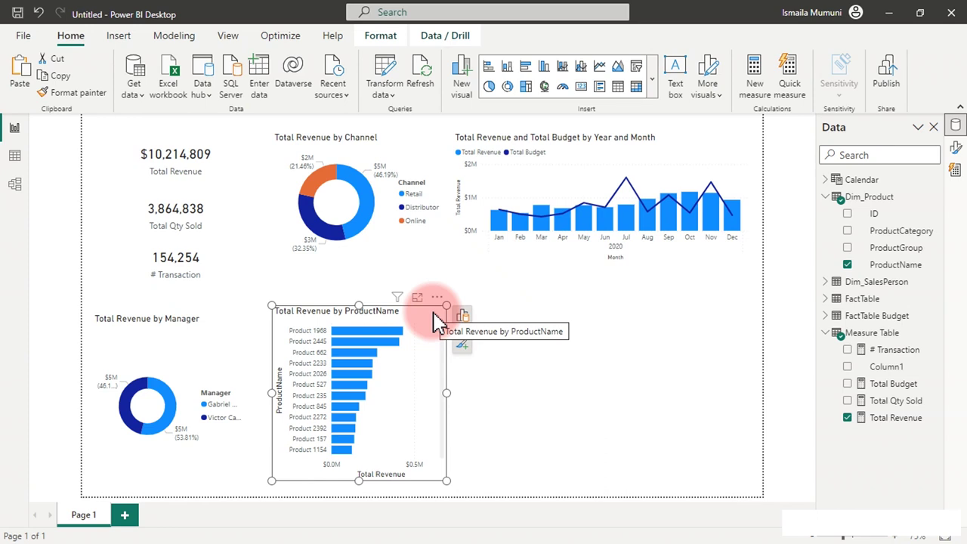
{"action": "left_click", "coordinate": [504, 391]}
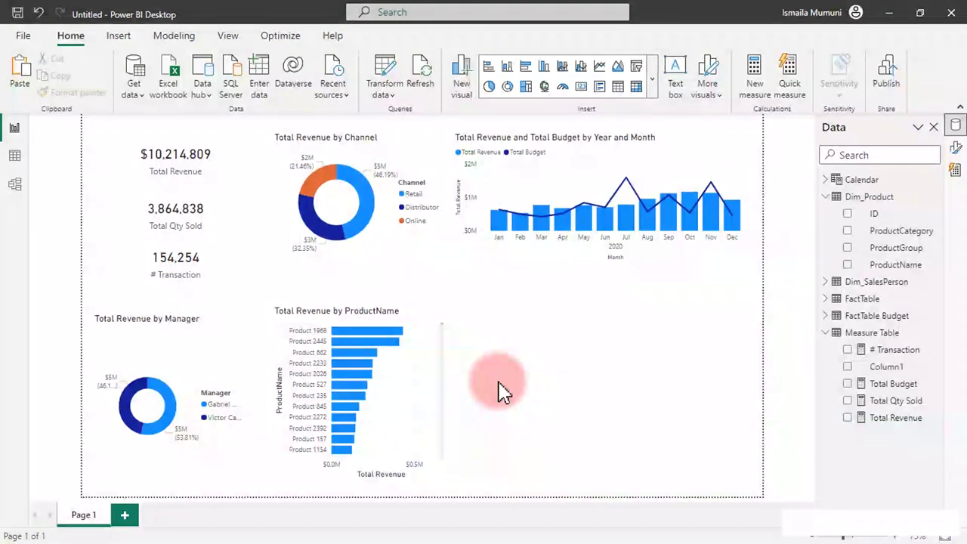
Step: Insert a matrix visual on the report page and enlarge it up over the neighbouring charts
{"action": "left_click", "coordinate": [619, 87]}
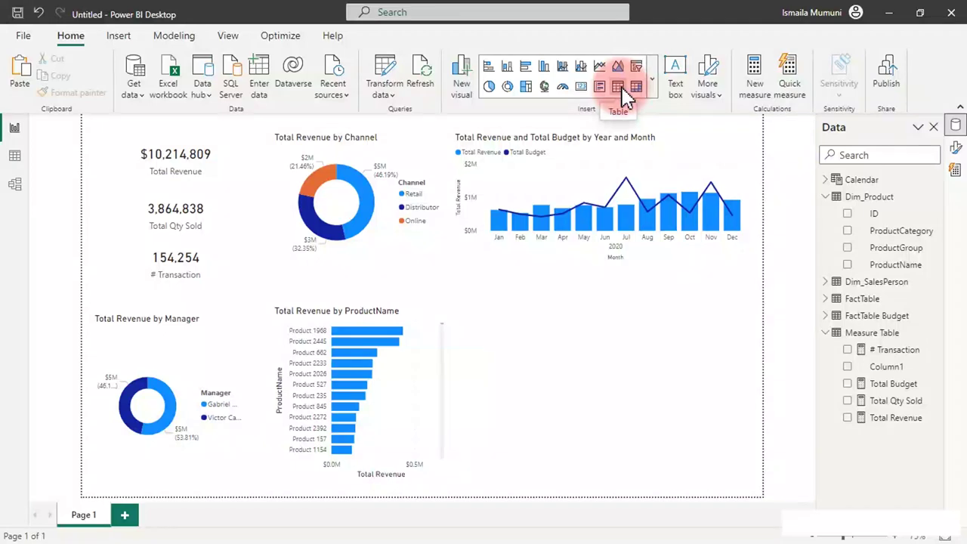
{"action": "left_click", "coordinate": [637, 87]}
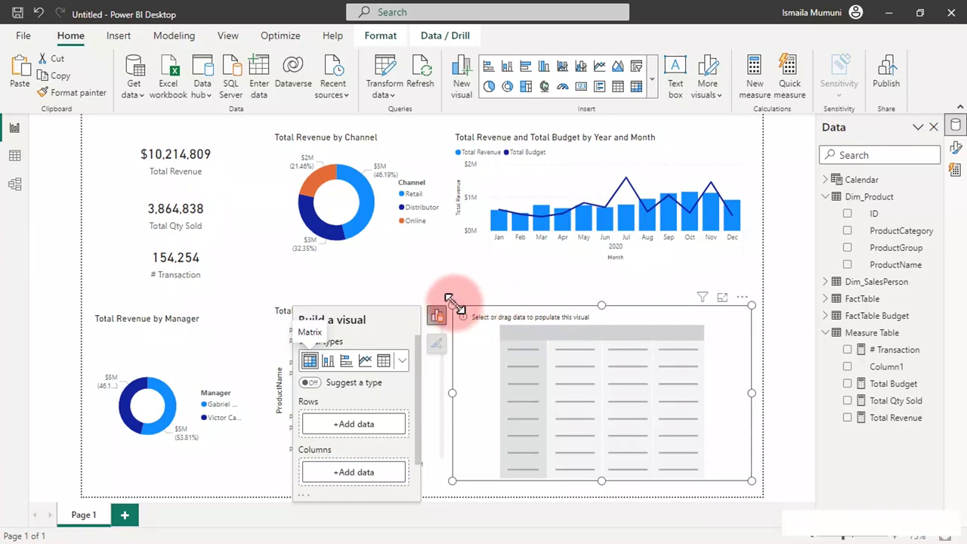
{"action": "left_click_drag", "start_coordinate": [451, 300], "coordinate": [254, 185]}
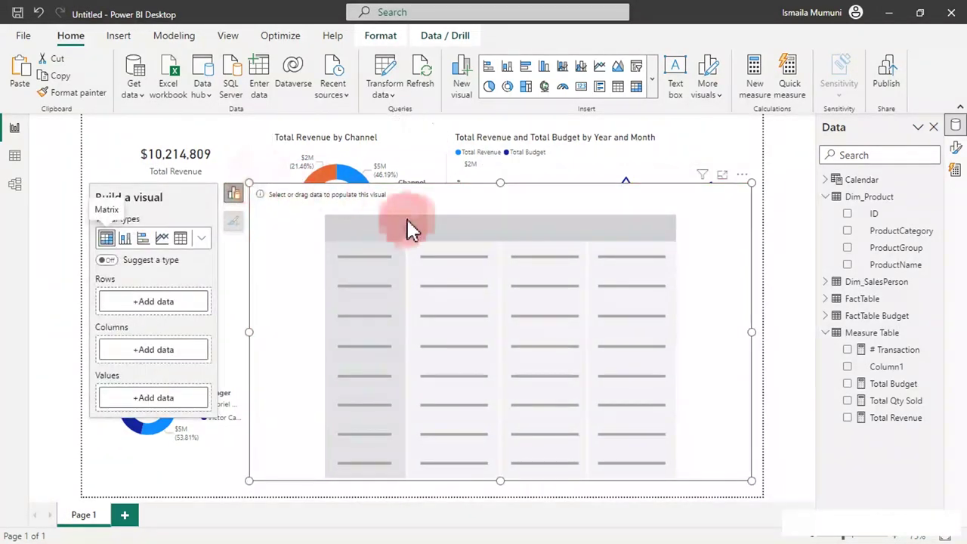
Step: Add Supervisor and Salesperson from Dim_SalesPerson to the matrix, nesting Salesperson under Supervisor in the rows
{"action": "left_click", "coordinate": [829, 196]}
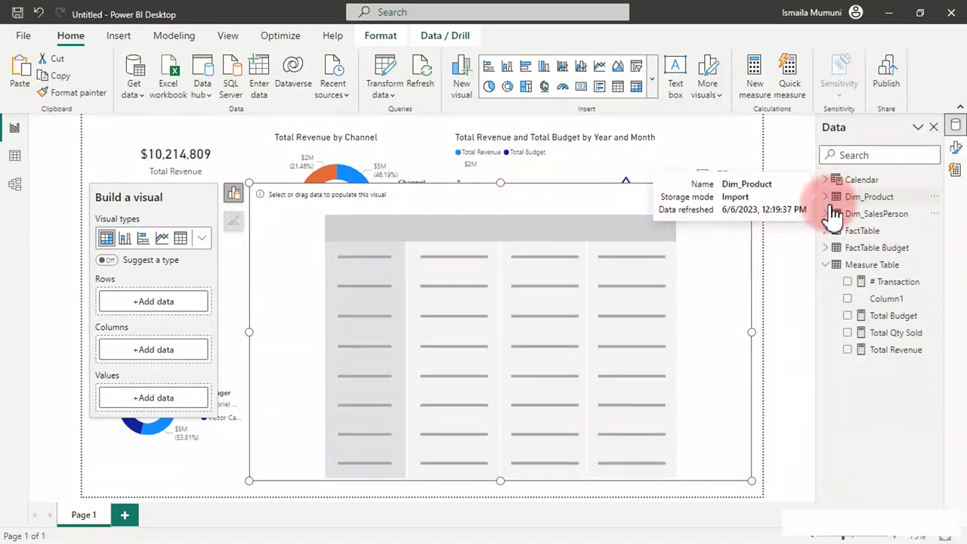
{"action": "left_click", "coordinate": [830, 218]}
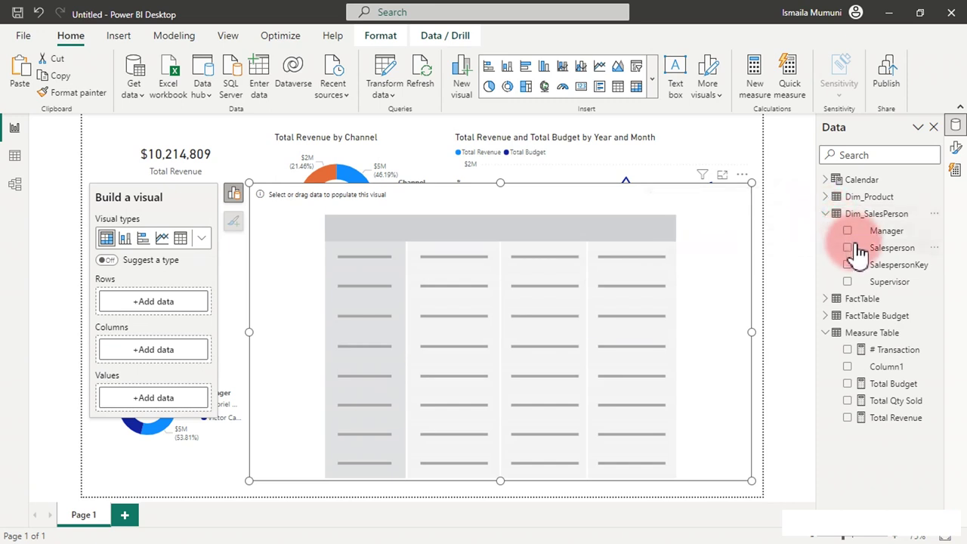
{"action": "left_click", "coordinate": [849, 282]}
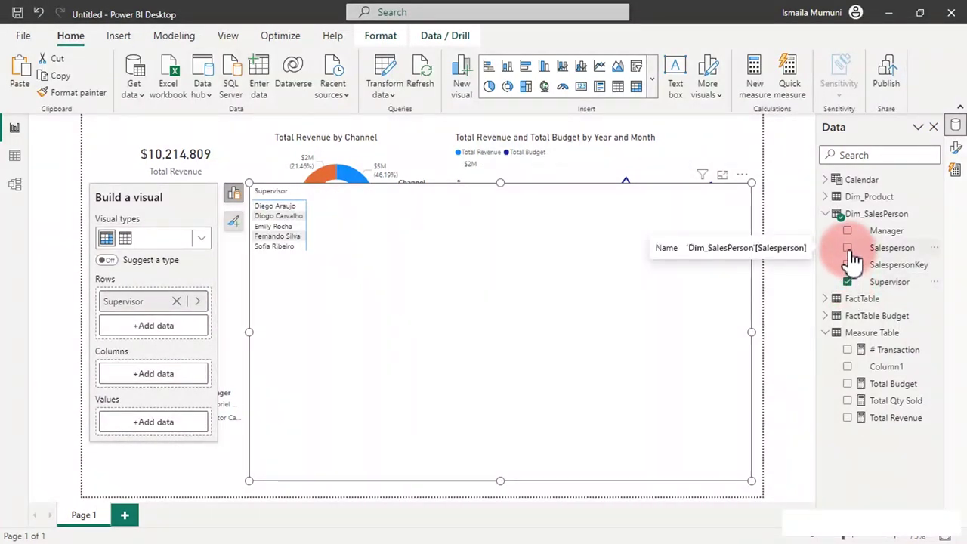
{"action": "left_click", "coordinate": [849, 249]}
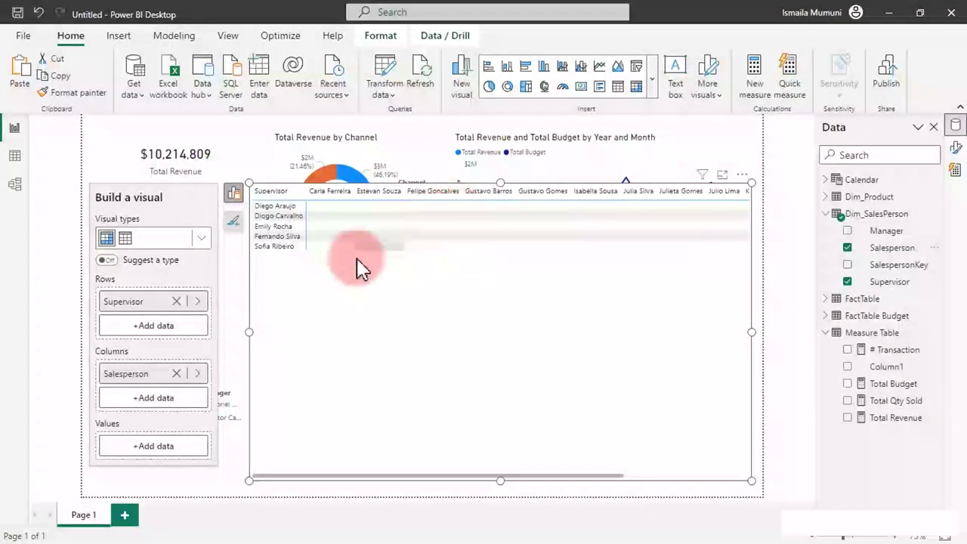
{"action": "left_click_drag", "start_coordinate": [160, 385], "coordinate": [165, 332]}
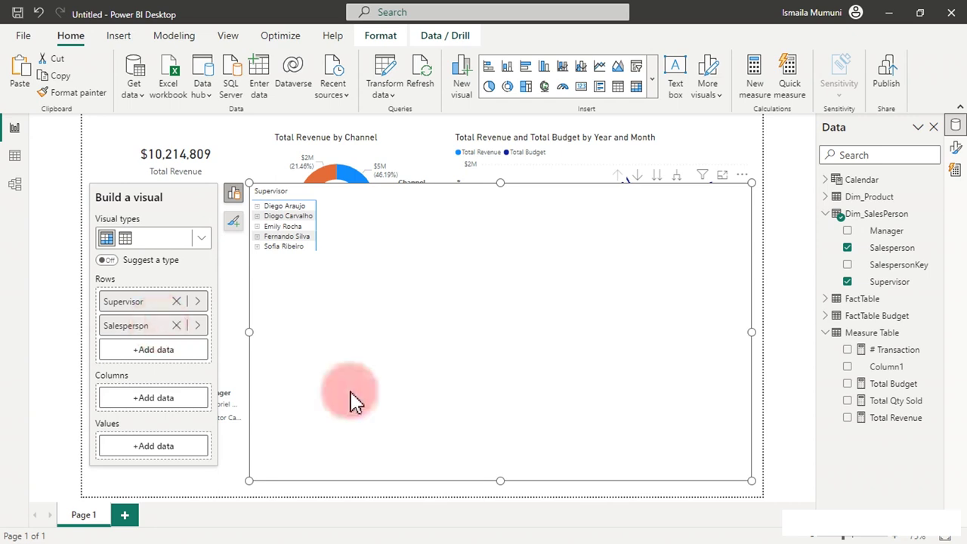
Step: Change the font size of the matrix's values in its visual formatting
{"action": "left_click", "coordinate": [956, 148]}
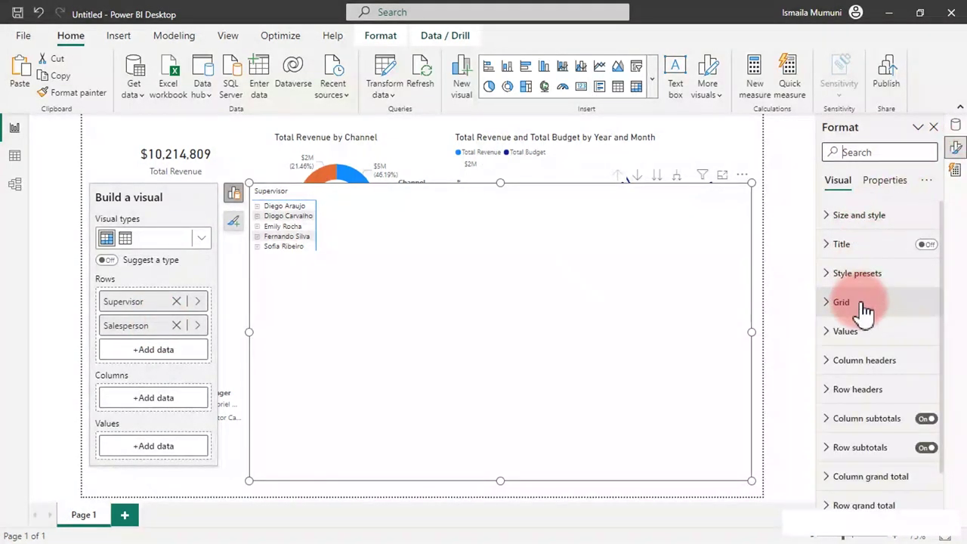
{"action": "left_click", "coordinate": [861, 332]}
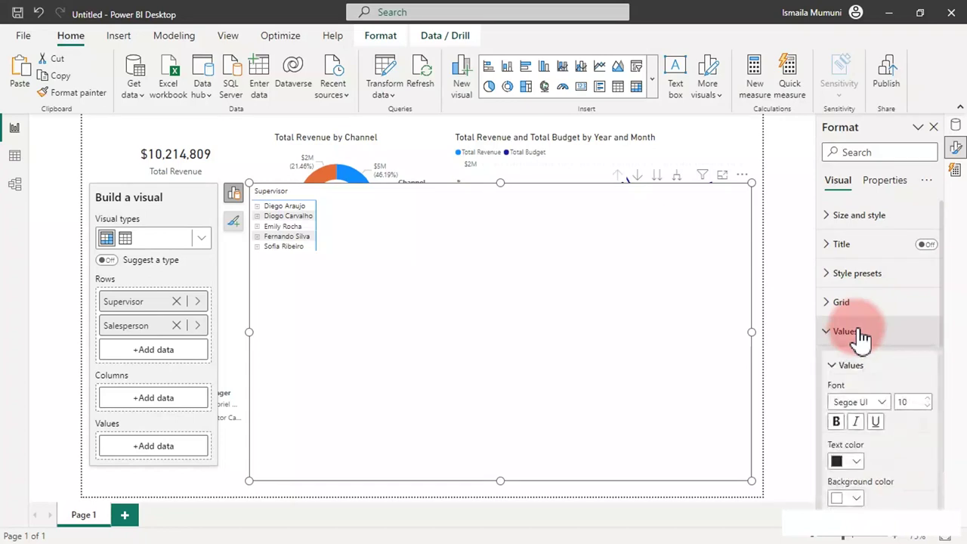
{"action": "double_click", "coordinate": [904, 399]}
{"action": "type", "text": "1"}
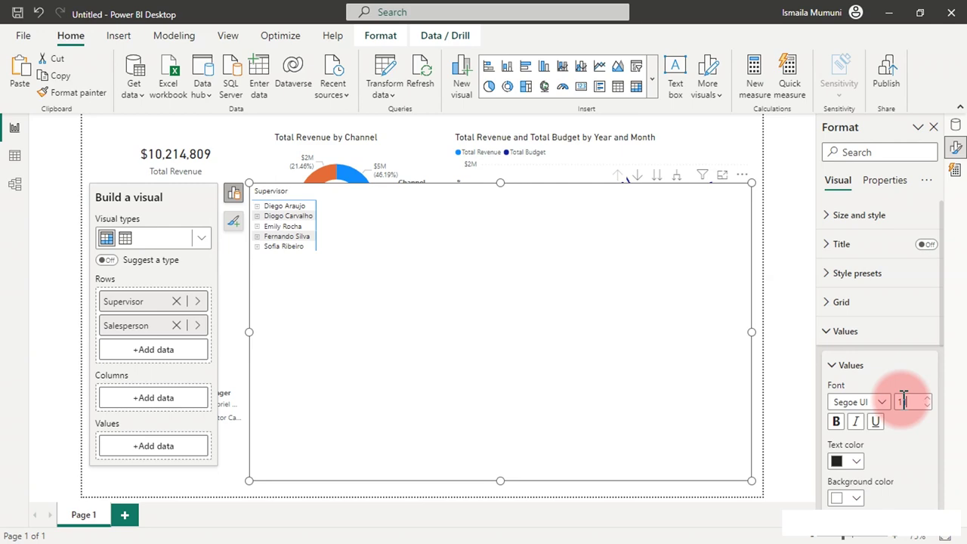
{"action": "left_click", "coordinate": [888, 333]}
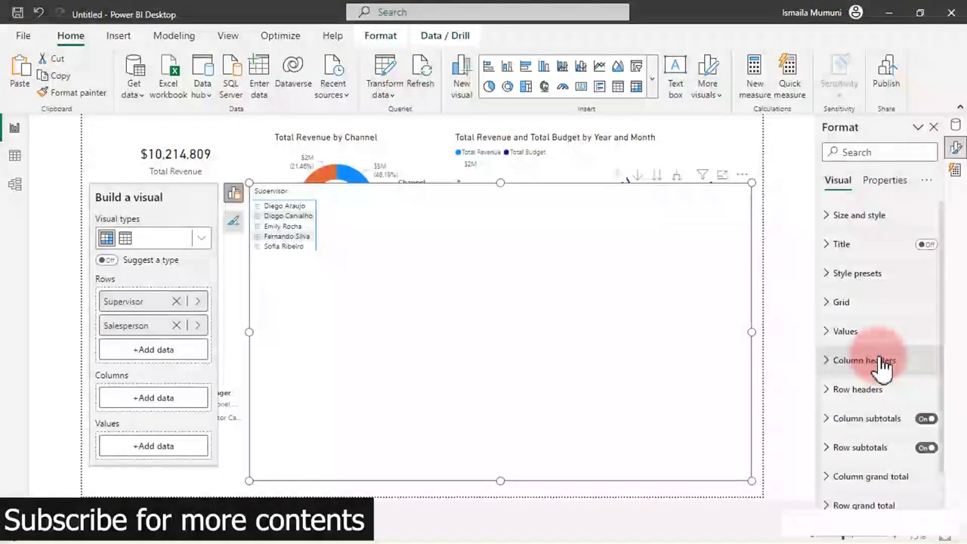
Step: Set the font size of the matrix's row headers to 11
{"action": "left_click", "coordinate": [882, 363]}
{"action": "left_click", "coordinate": [861, 364]}
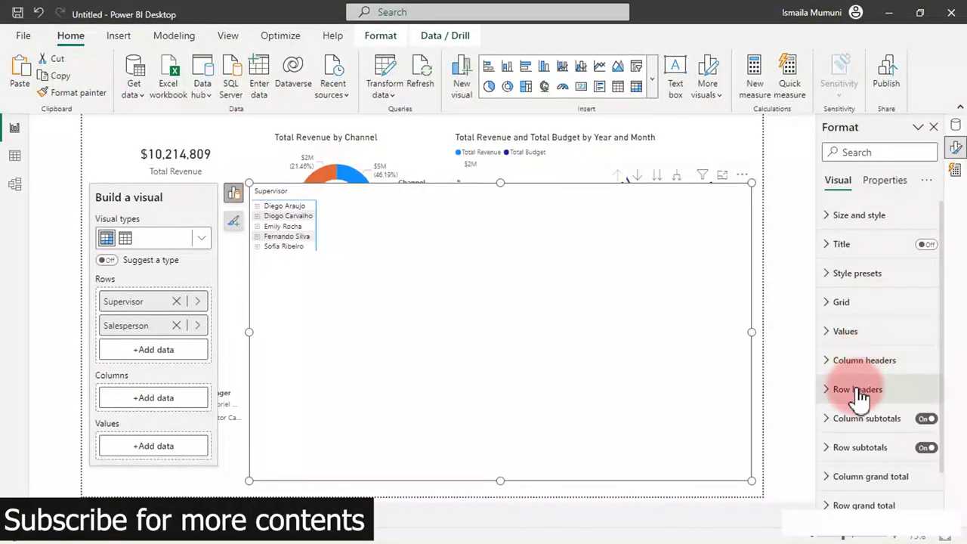
{"action": "left_click", "coordinate": [860, 393]}
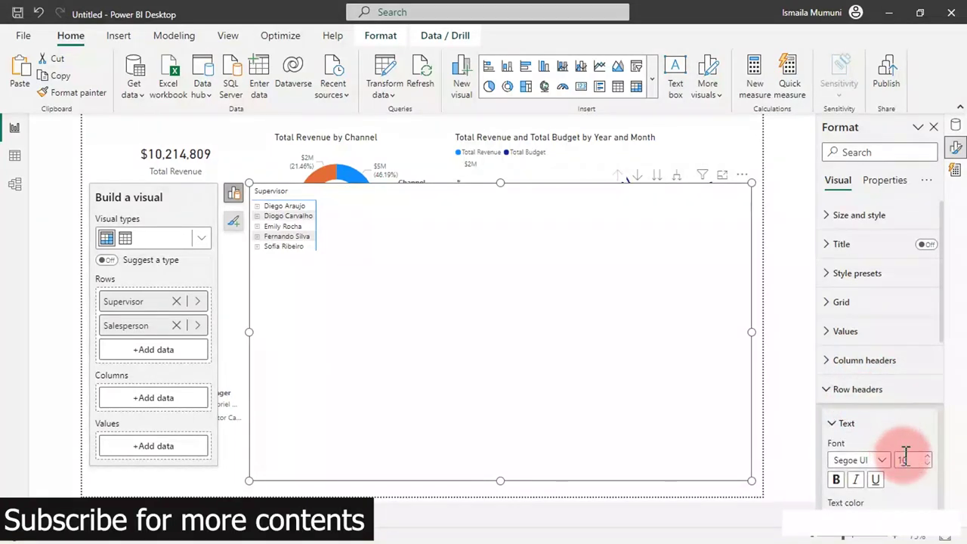
{"action": "type", "text": "11"}
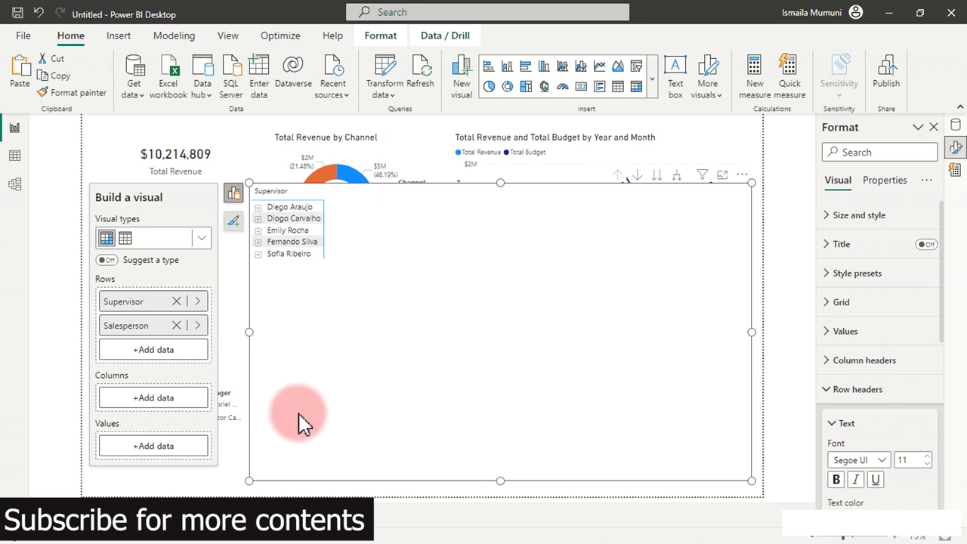
Step: Add the Total Revenue measure from Measure Table to the matrix's values
{"action": "left_click", "coordinate": [180, 447]}
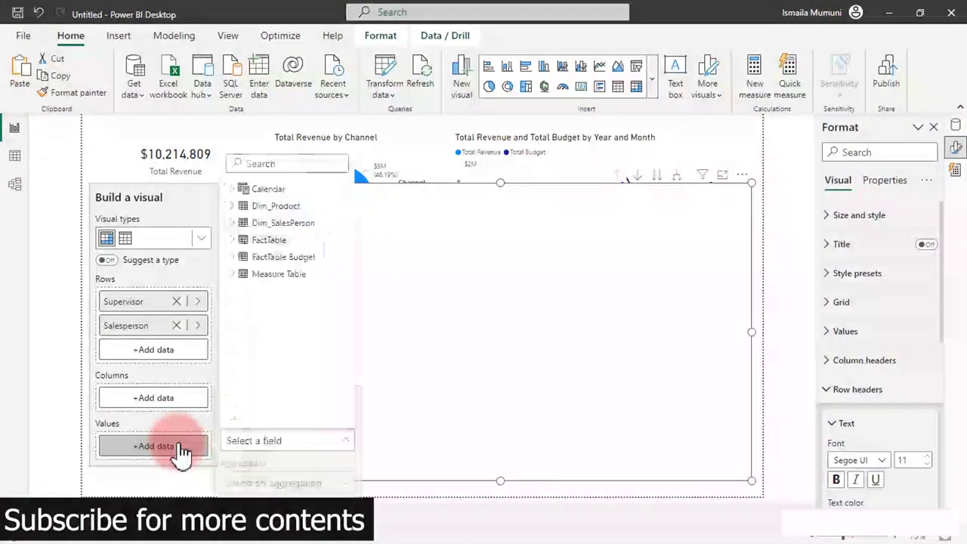
{"action": "left_click", "coordinate": [238, 276]}
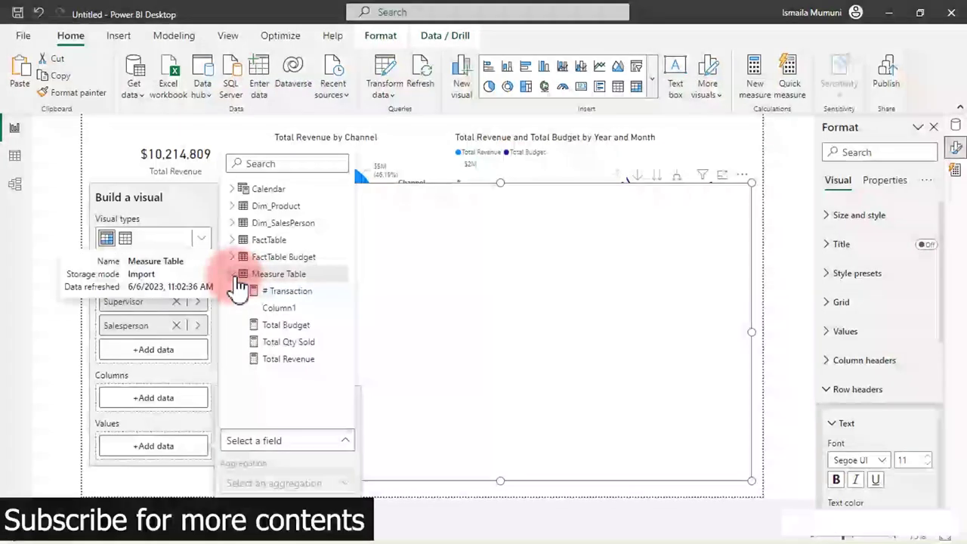
{"action": "left_click", "coordinate": [278, 360]}
{"action": "left_click", "coordinate": [286, 235]}
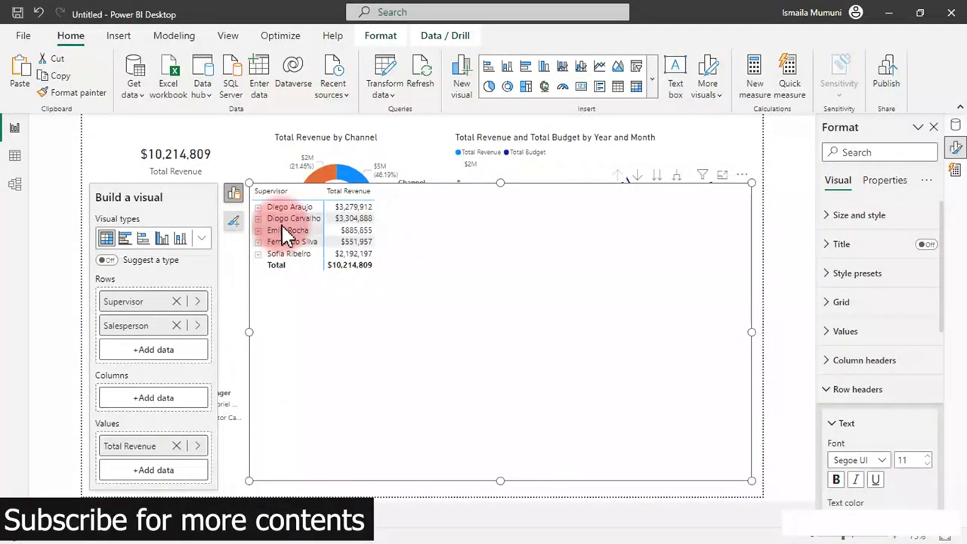
Step: Expand the first three supervisors in the matrix to list the salespeople under each
{"action": "left_click", "coordinate": [258, 207]}
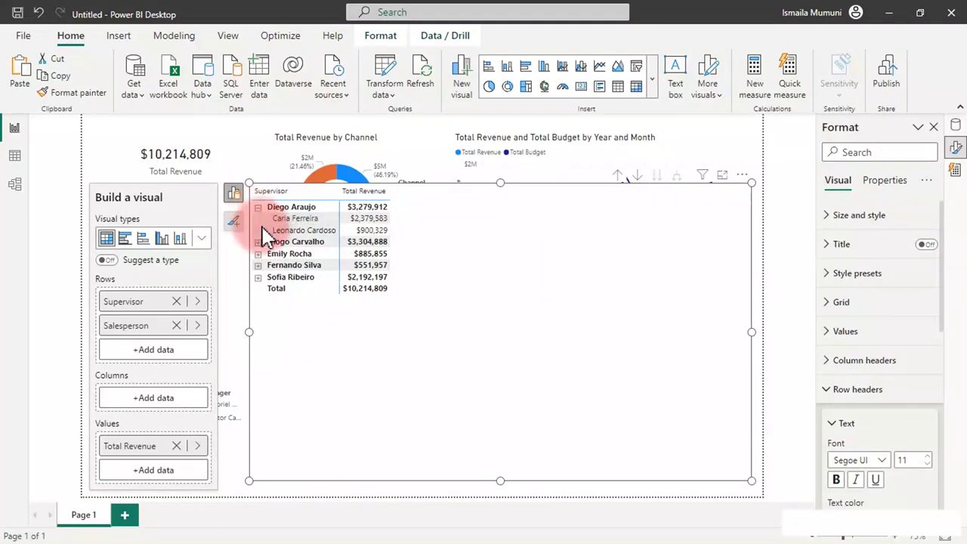
{"action": "left_click", "coordinate": [258, 254]}
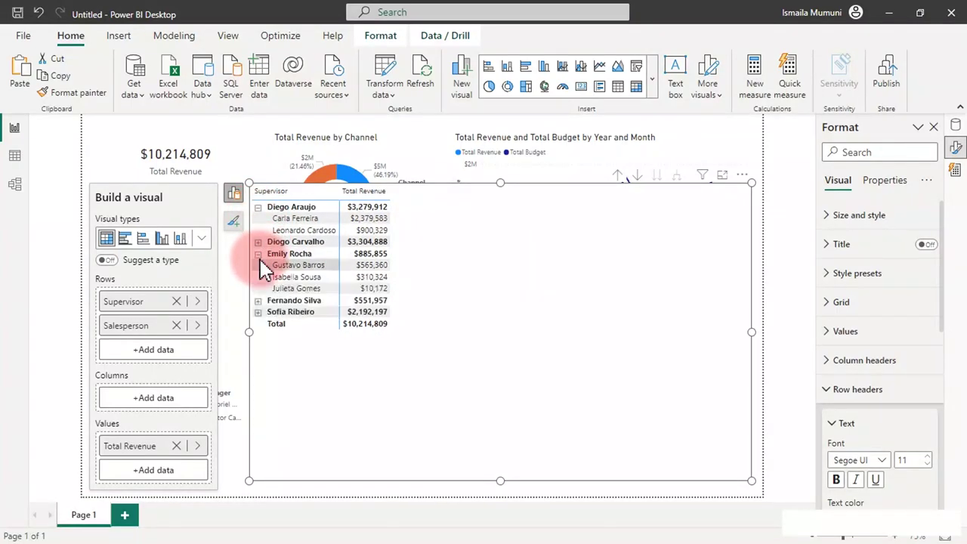
{"action": "left_click", "coordinate": [258, 243]}
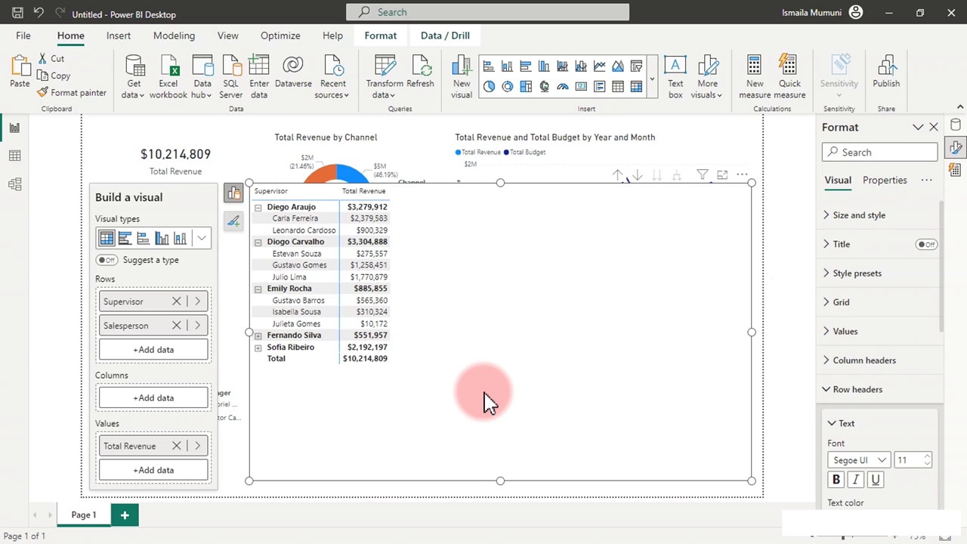
{"action": "left_click", "coordinate": [955, 171]}
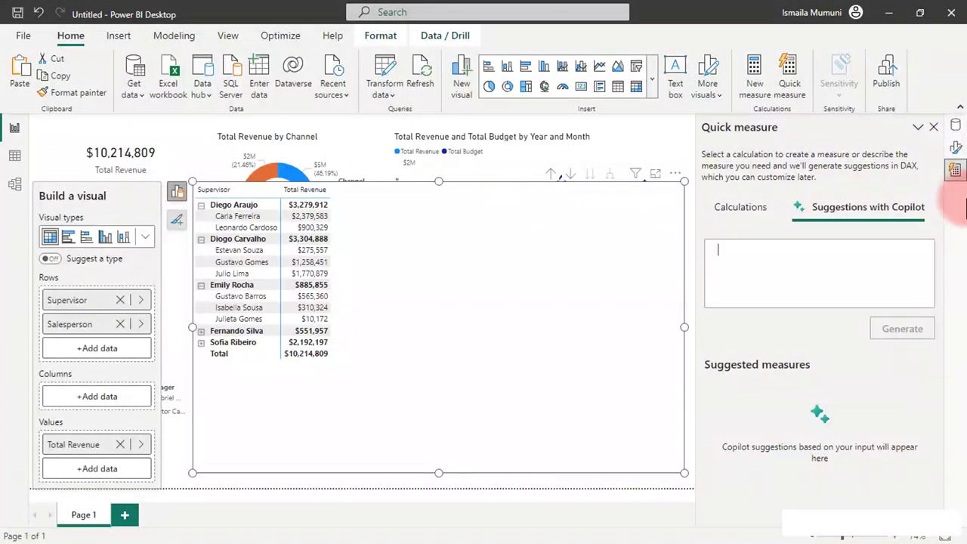
{"action": "left_click", "coordinate": [955, 127]}
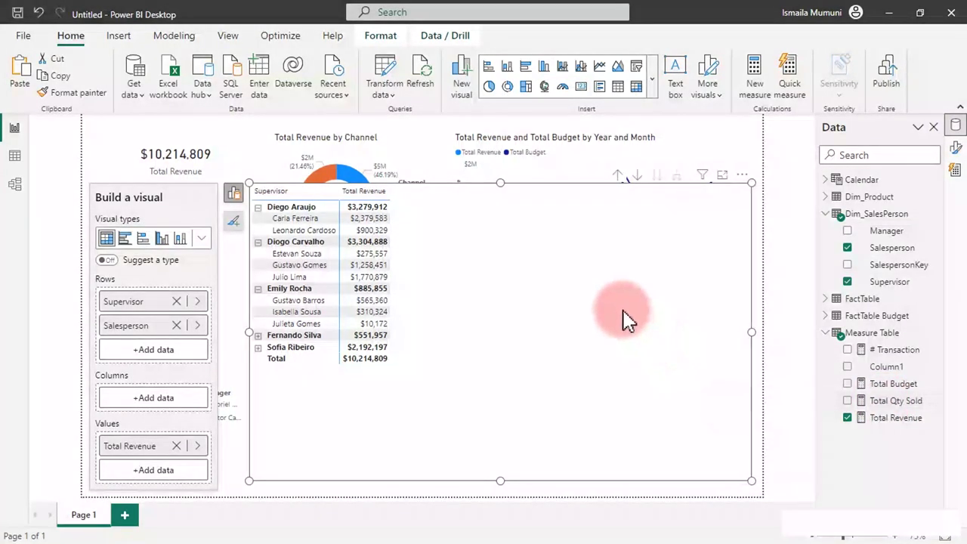
{"action": "left_click", "coordinate": [306, 208]}
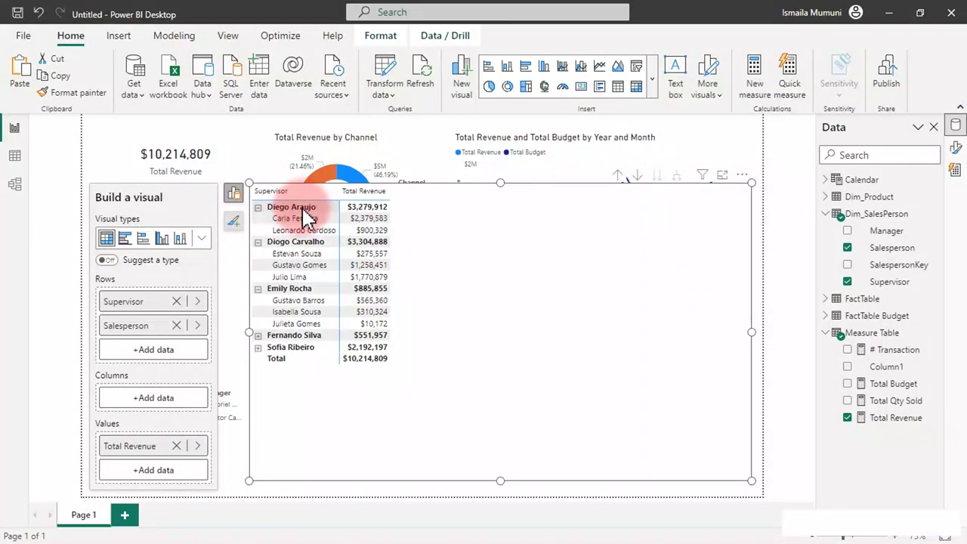
{"action": "left_click", "coordinate": [305, 220]}
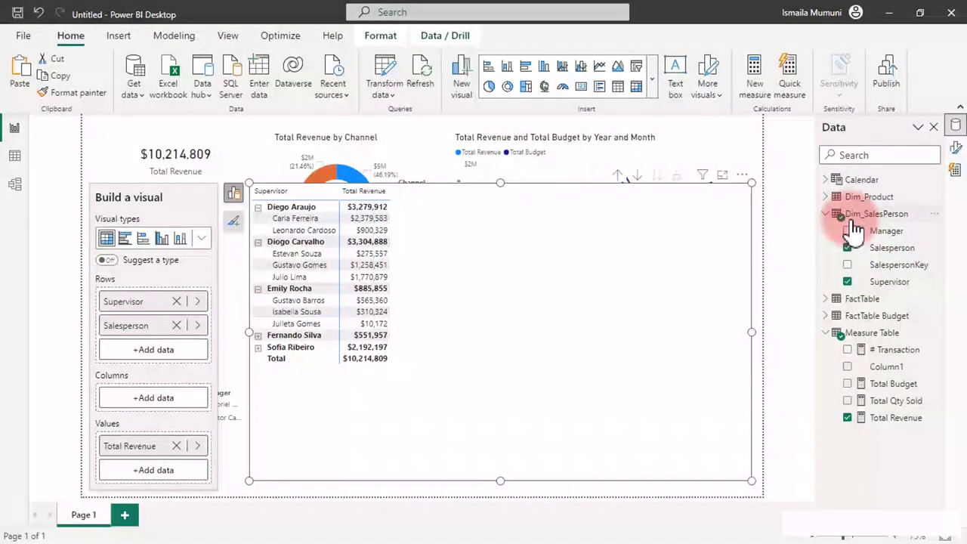
Step: Generate a Copilot quick measure from "perentage of quantity over the dim sales person" and add the suggested measure to the model
{"action": "left_click", "coordinate": [956, 171]}
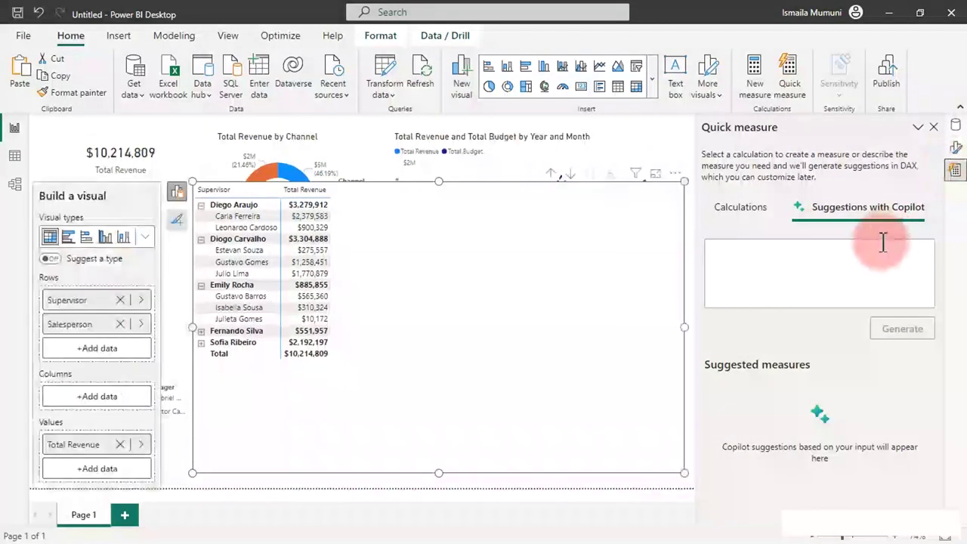
{"action": "left_click", "coordinate": [894, 252]}
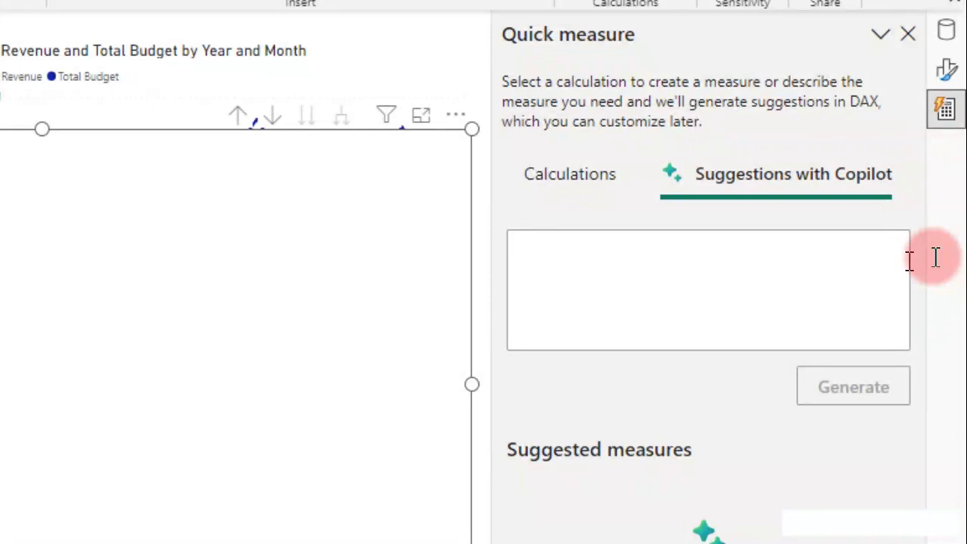
{"action": "type", "text": "perentage of quantity over the dim sales person"}
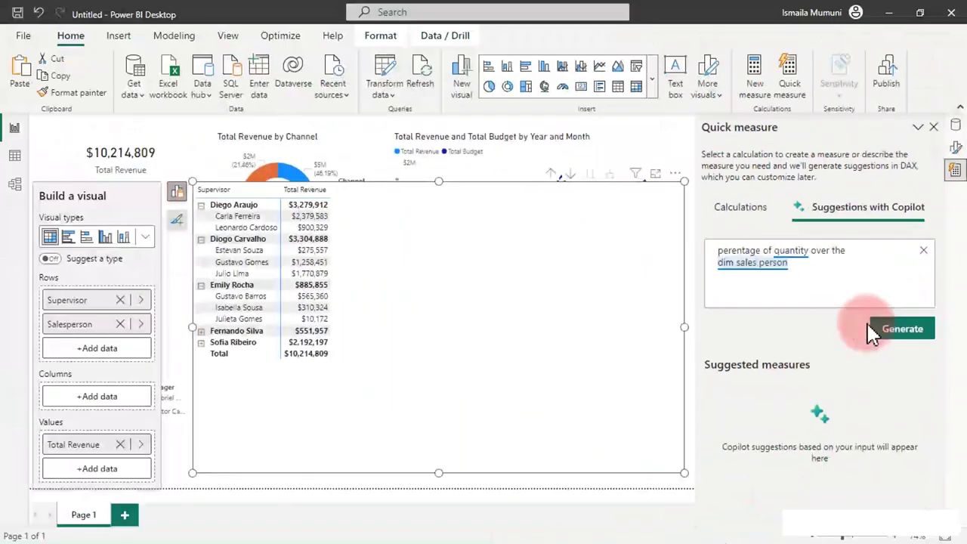
{"action": "left_click", "coordinate": [832, 389]}
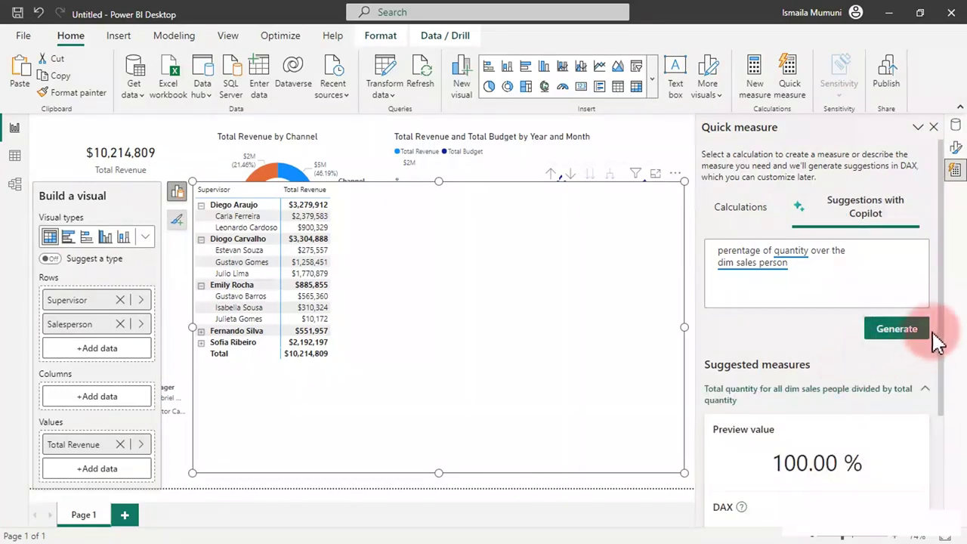
{"action": "left_click_drag", "start_coordinate": [943, 332], "coordinate": [944, 462]}
{"action": "left_click", "coordinate": [905, 491]}
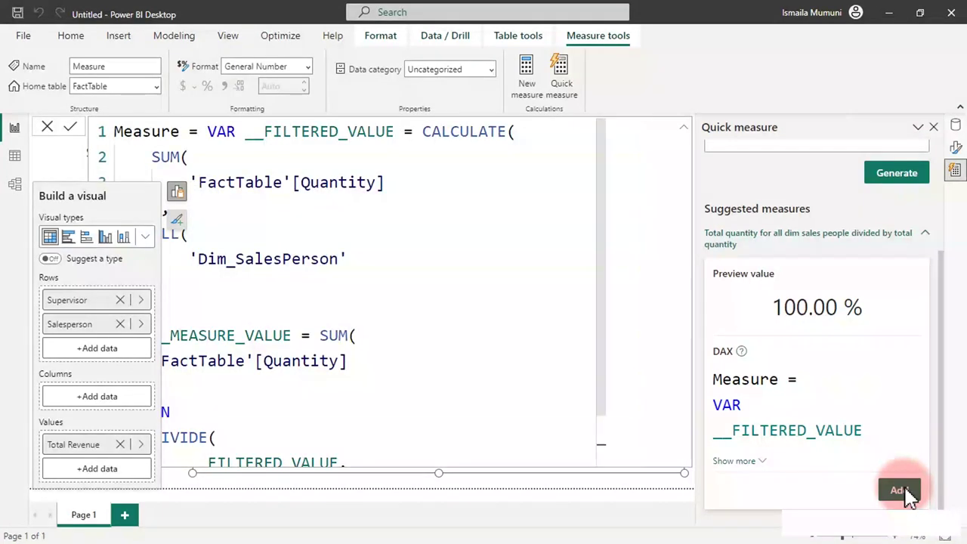
Step: Rename the new Copilot quick measure as "Pct of Qtr" in its formula and commit the change
{"action": "left_click", "coordinate": [517, 379]}
{"action": "left_click", "coordinate": [159, 140]}
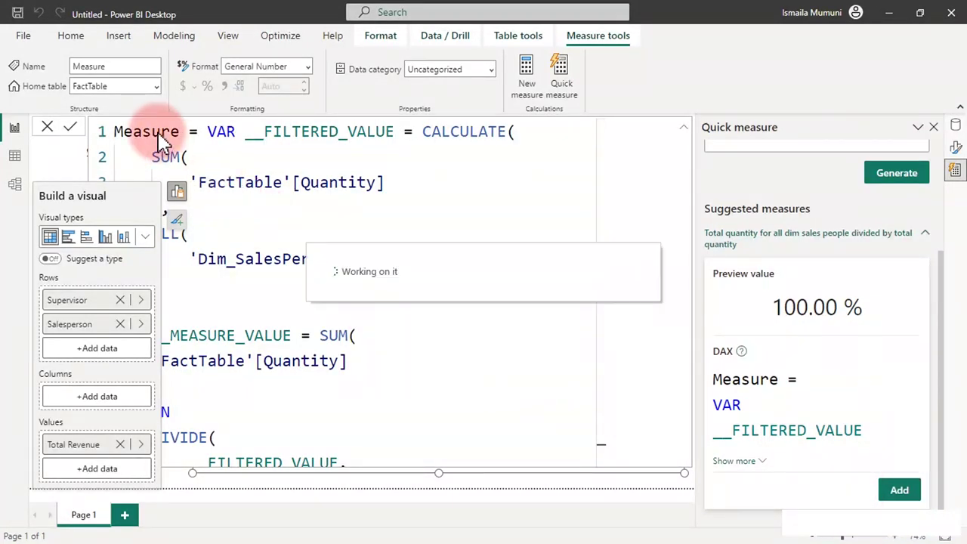
{"action": "double_click", "coordinate": [158, 132]}
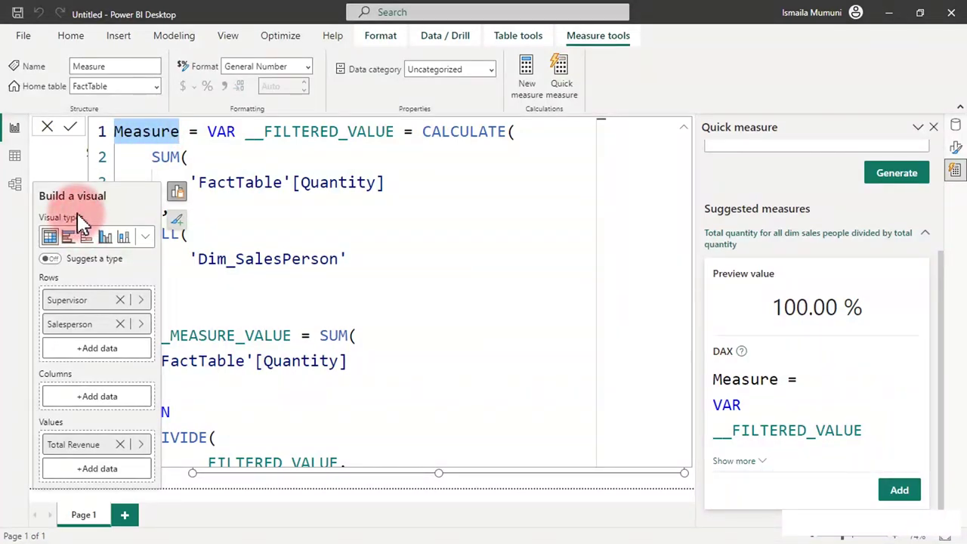
{"action": "type", "text": "Pct "}
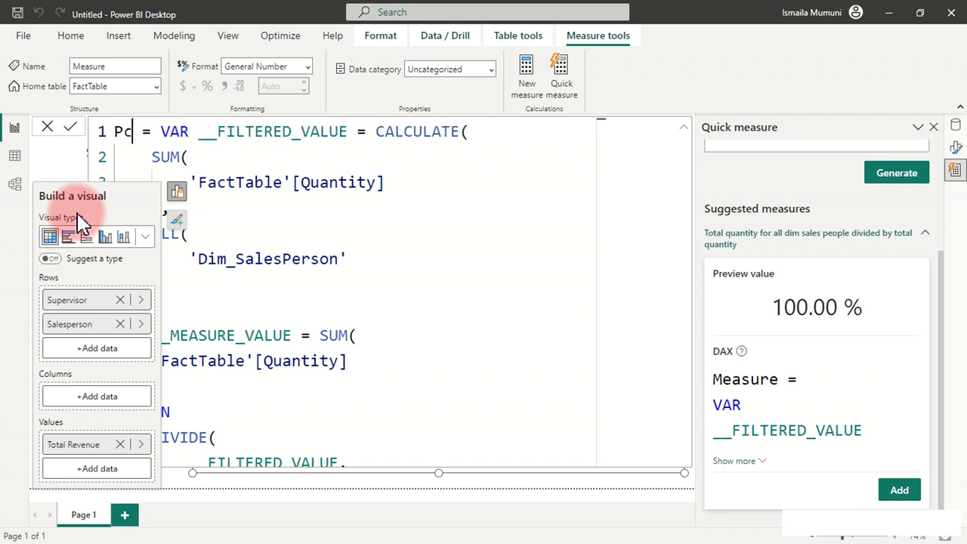
{"action": "type", "text": "of Qt"}
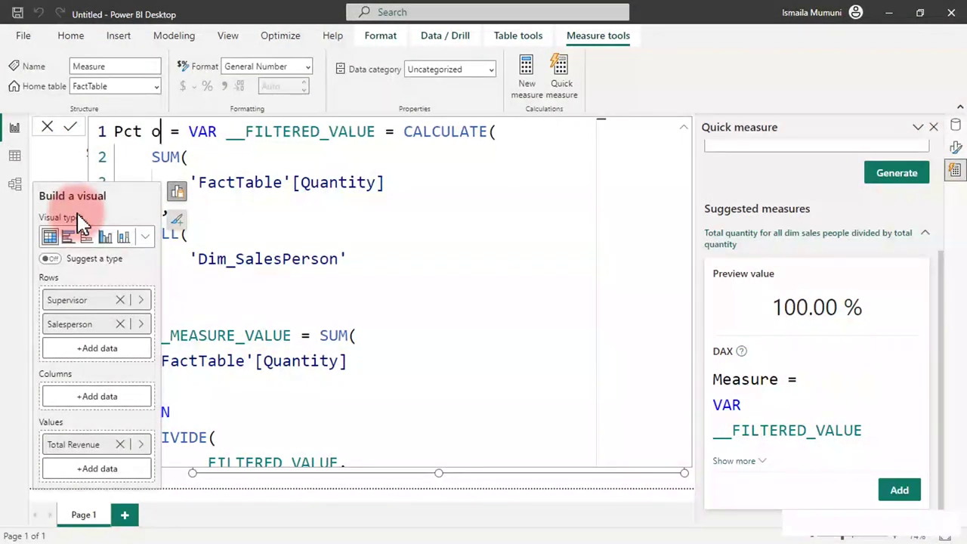
{"action": "type", "text": "r"}
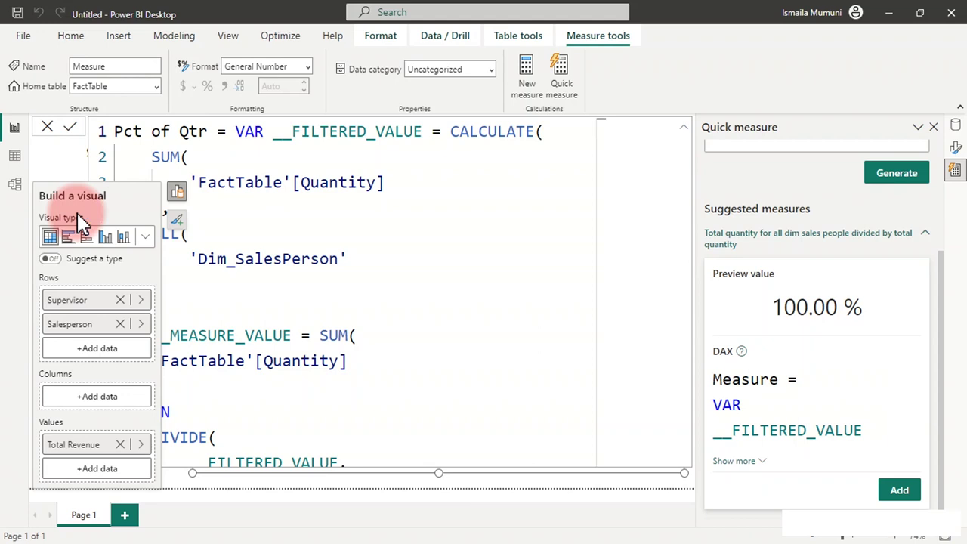
{"action": "left_click", "coordinate": [105, 238]}
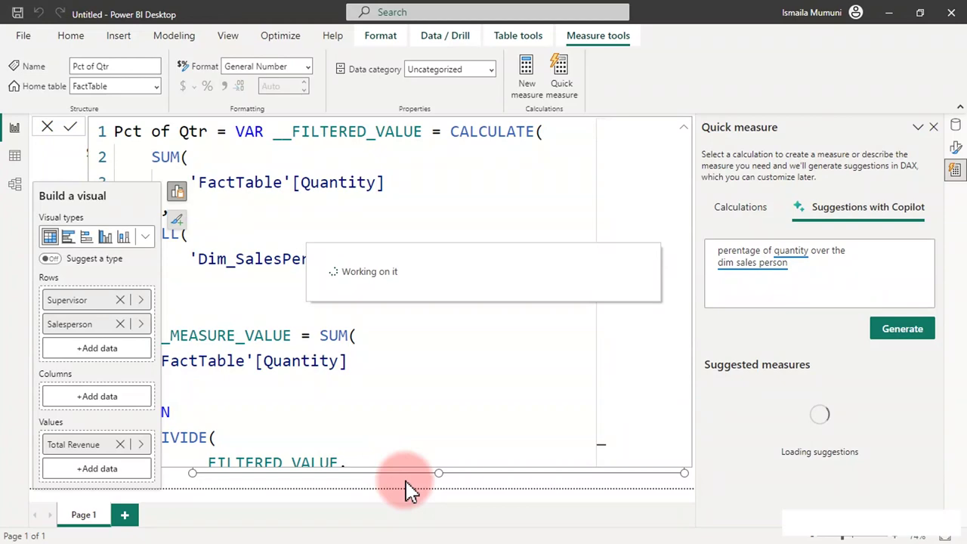
{"action": "left_click", "coordinate": [362, 480]}
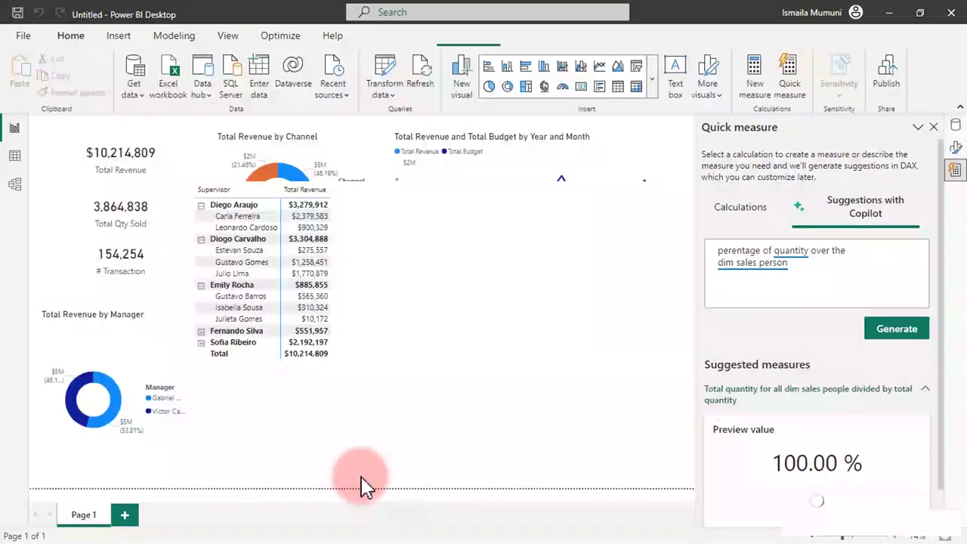
Step: Open the Pct of Qtr measure in FactTable and set its format to Percentage
{"action": "left_click", "coordinate": [956, 126]}
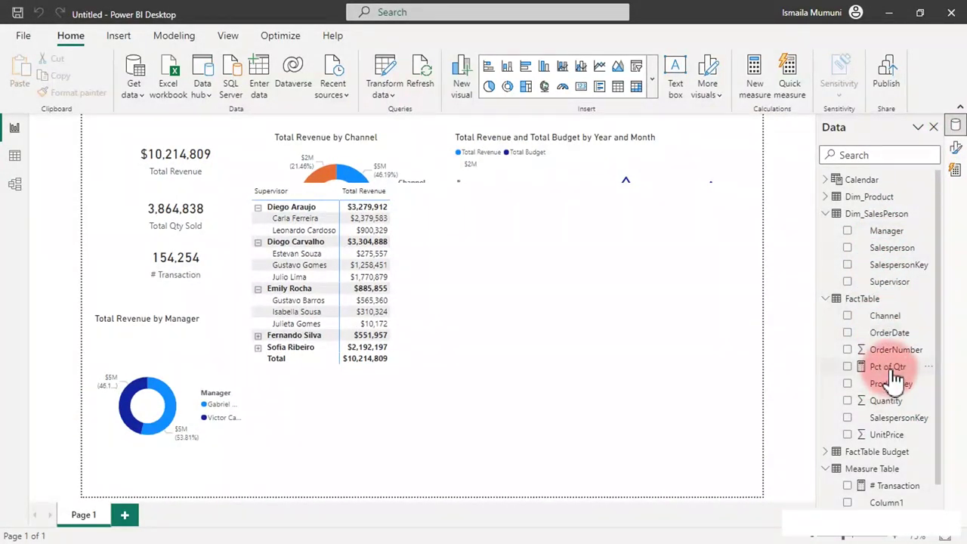
{"action": "left_click", "coordinate": [890, 369]}
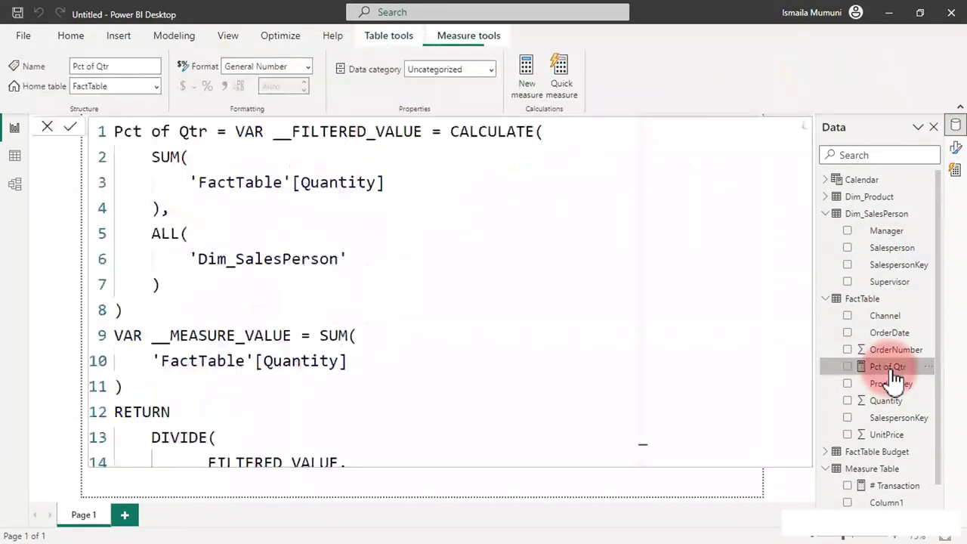
{"action": "left_click", "coordinate": [356, 311]}
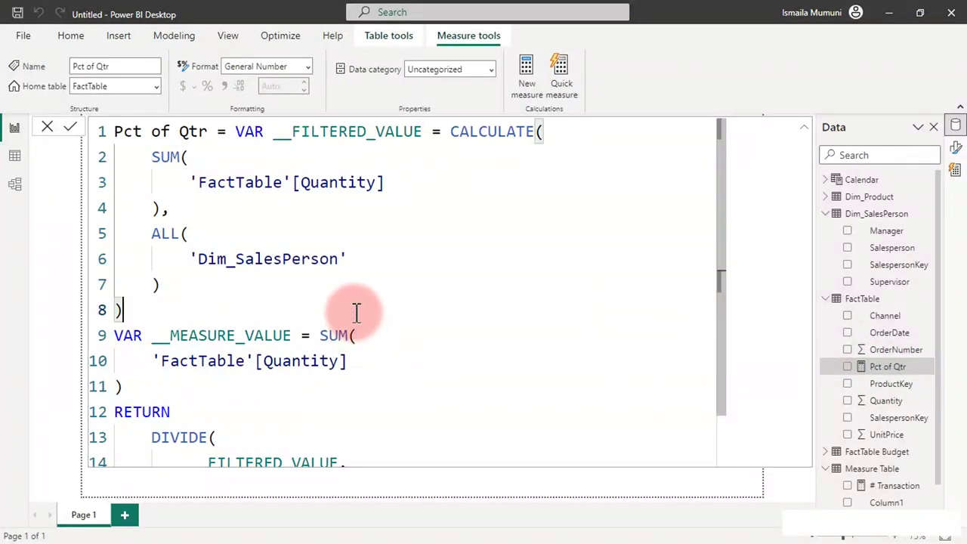
{"action": "scroll", "coordinate": [357, 322], "scroll_direction": "down", "scroll_amount": 2}
{"action": "scroll", "coordinate": [356, 321], "scroll_direction": "down", "scroll_amount": 2}
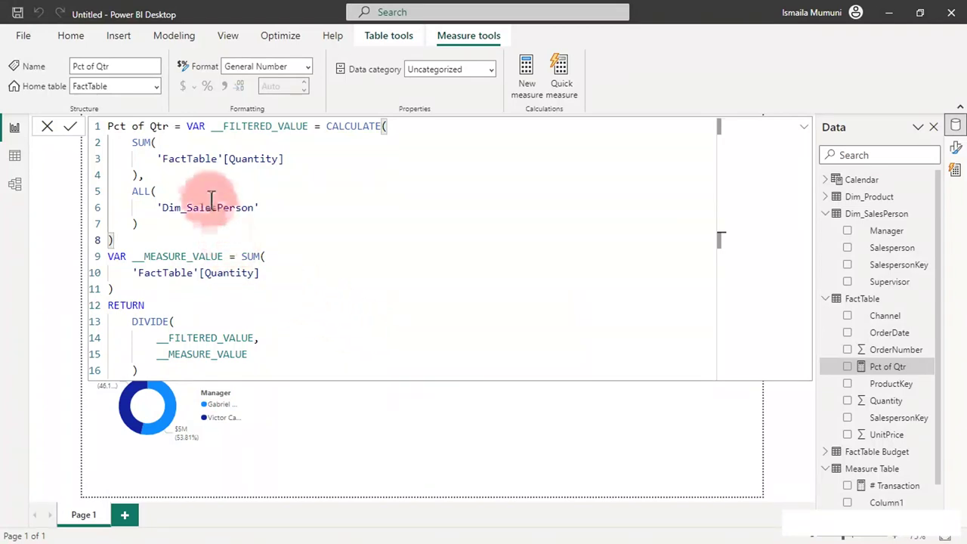
{"action": "left_click", "coordinate": [193, 127]}
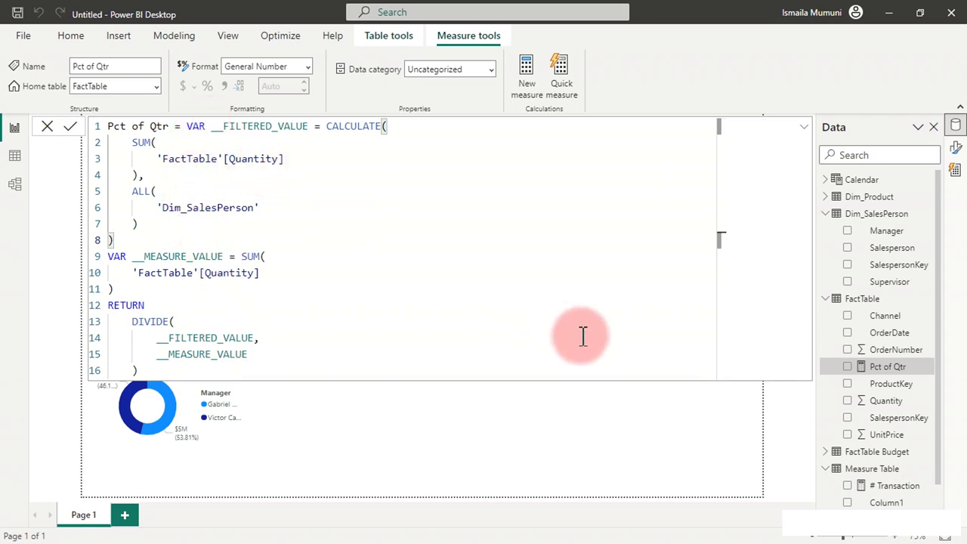
{"action": "left_click", "coordinate": [309, 70]}
{"action": "left_click", "coordinate": [257, 159]}
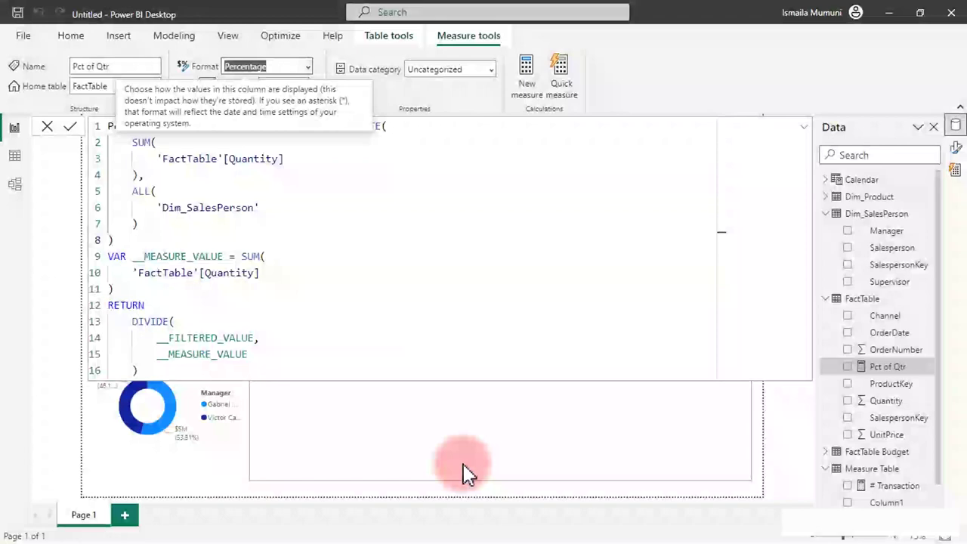
Step: Add the Pct of Qtr measure to the supervisor matrix and change the measure's home table to Measure Table
{"action": "left_click", "coordinate": [467, 473]}
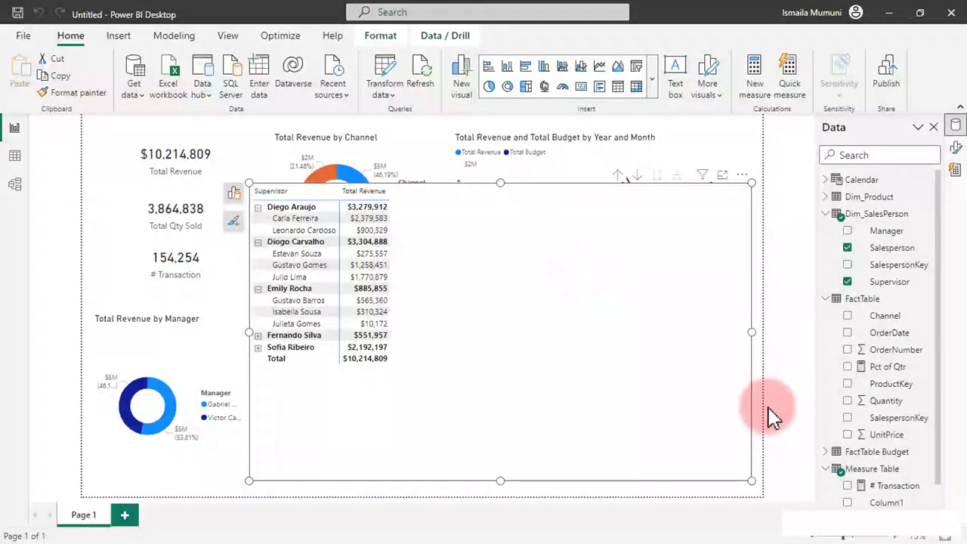
{"action": "left_click", "coordinate": [848, 368]}
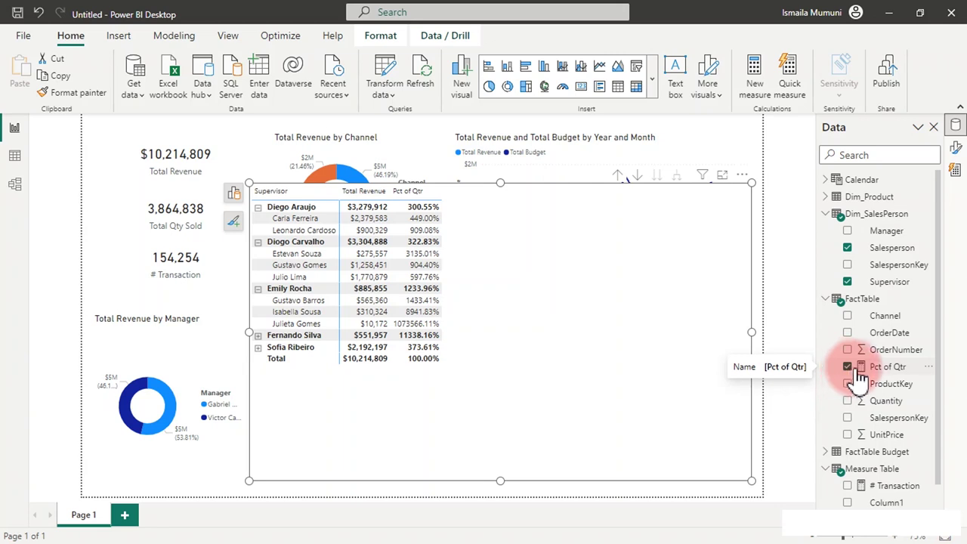
{"action": "left_click", "coordinate": [889, 372]}
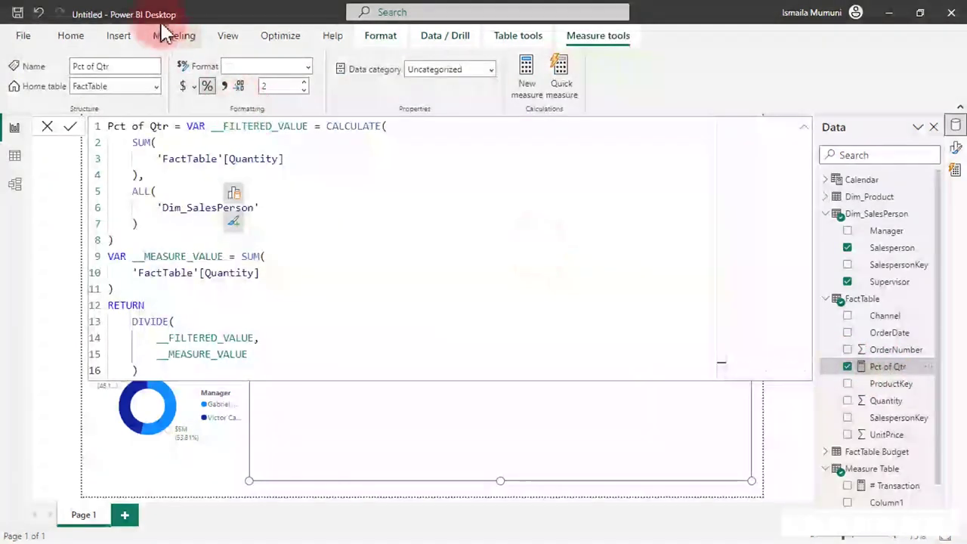
{"action": "left_click", "coordinate": [154, 85]}
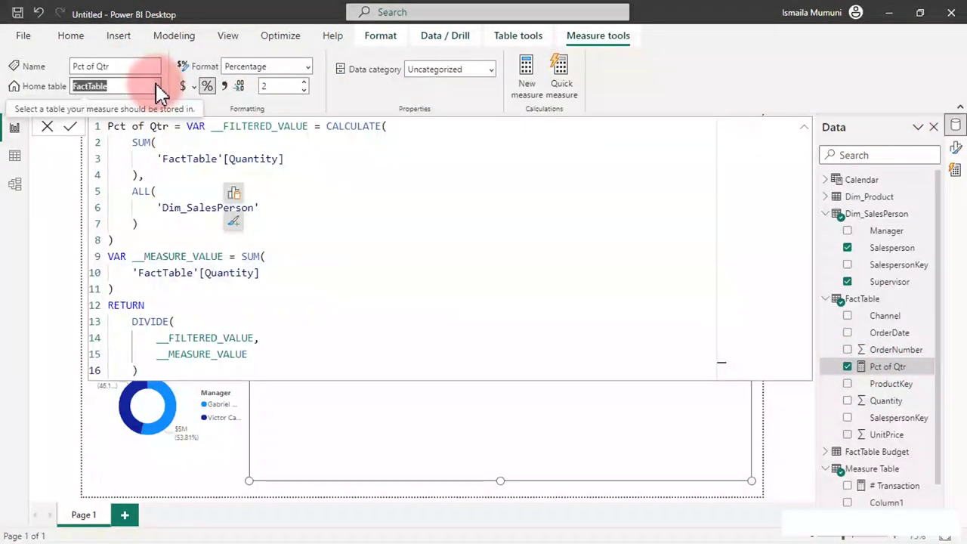
{"action": "left_click", "coordinate": [155, 88]}
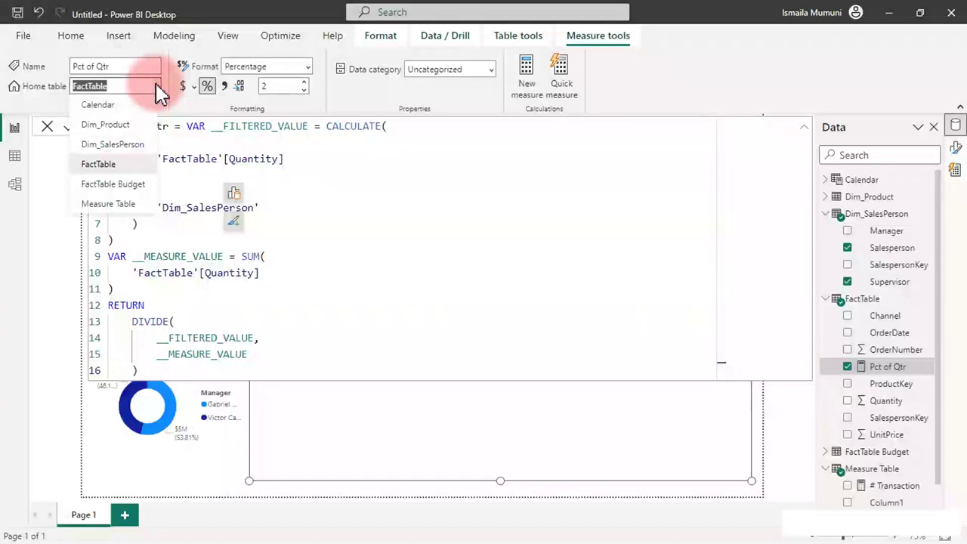
{"action": "left_click", "coordinate": [119, 215]}
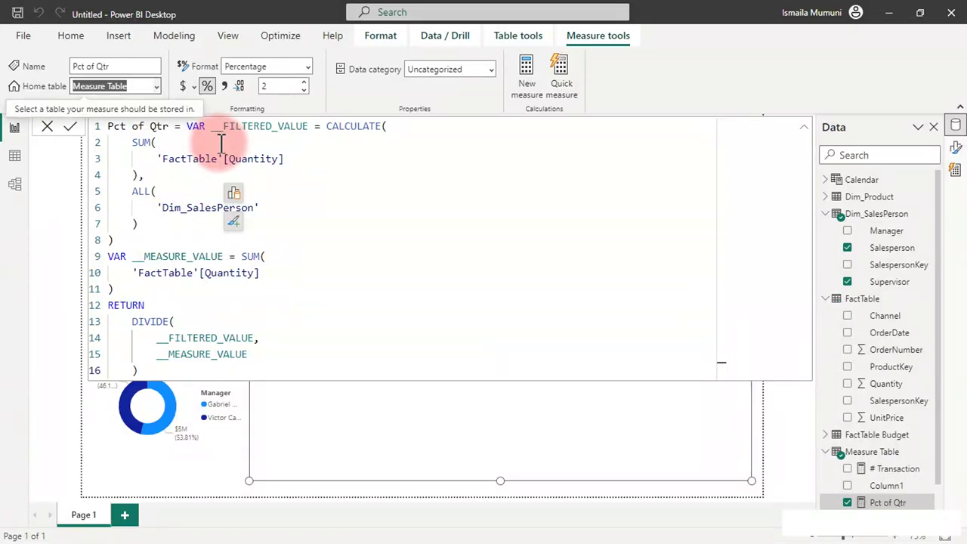
Step: Delete the whole CALCULATE expression assigned to the __FILTERED_VALUE variable in the Pct of Qtr formula
{"action": "left_click", "coordinate": [306, 157]}
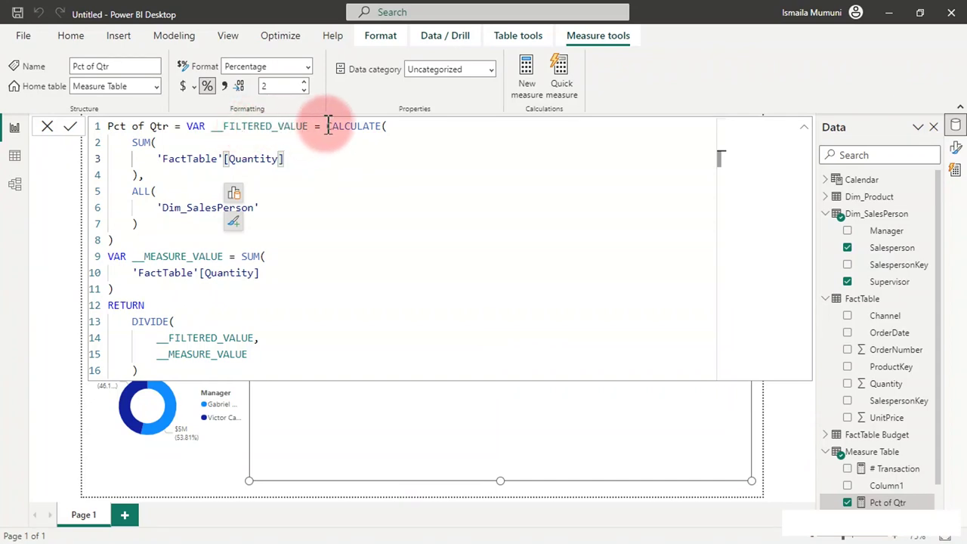
{"action": "left_click_drag", "start_coordinate": [327, 126], "coordinate": [324, 190]}
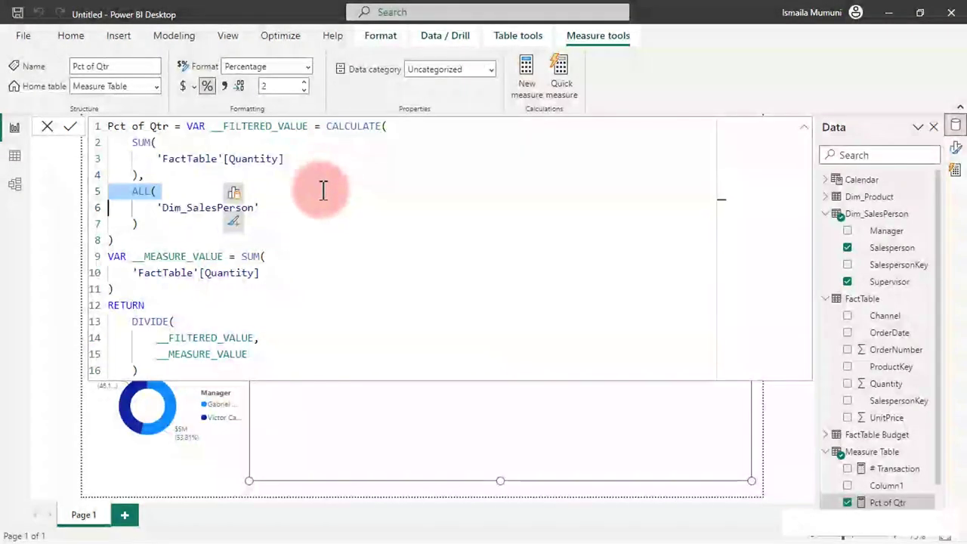
{"action": "left_click", "coordinate": [110, 235]}
{"action": "left_click_drag", "start_coordinate": [110, 236], "coordinate": [117, 137]}
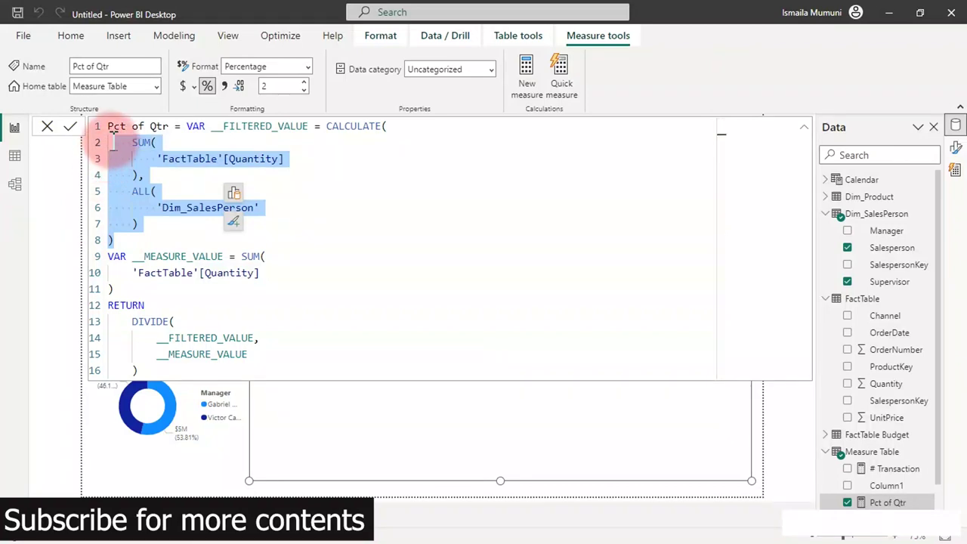
{"action": "left_click", "coordinate": [118, 137]}
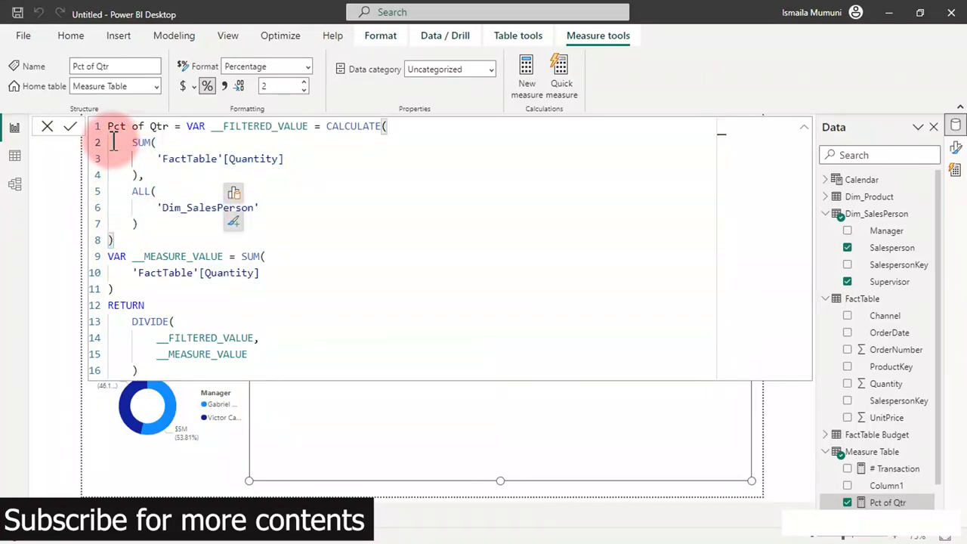
{"action": "left_click", "coordinate": [327, 126]}
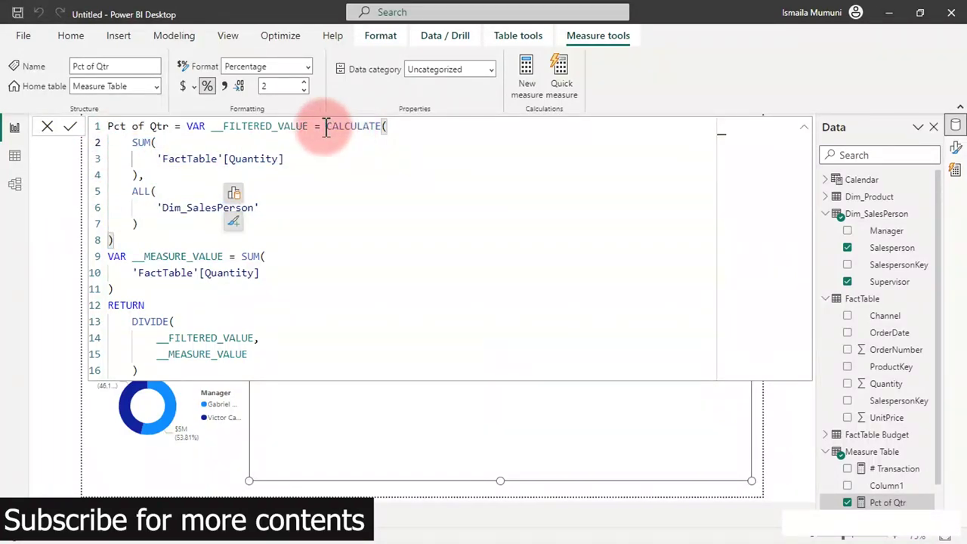
{"action": "left_click_drag", "start_coordinate": [326, 126], "coordinate": [341, 228]}
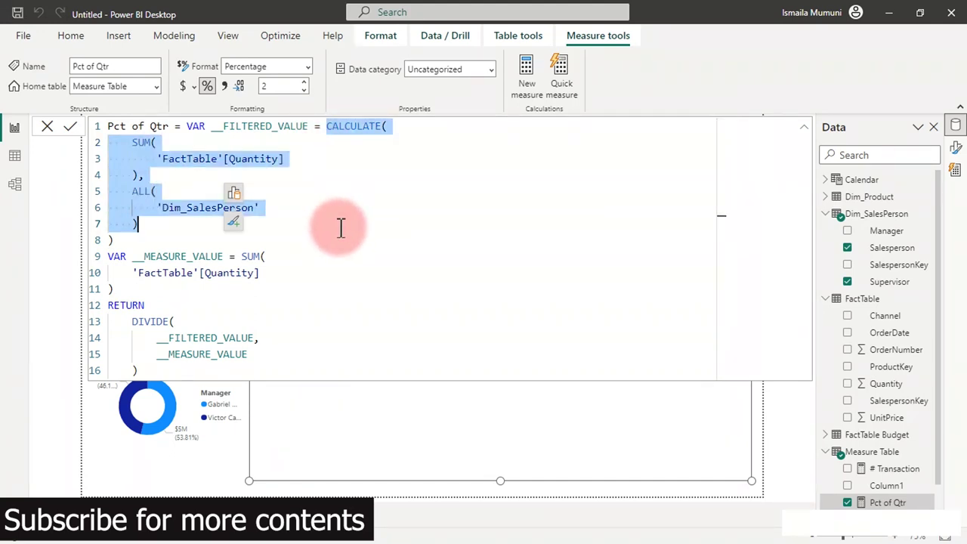
{"action": "key", "text": "BackSpace"}
{"action": "left_click", "coordinate": [114, 142]}
{"action": "key", "text": "BackSpace"}
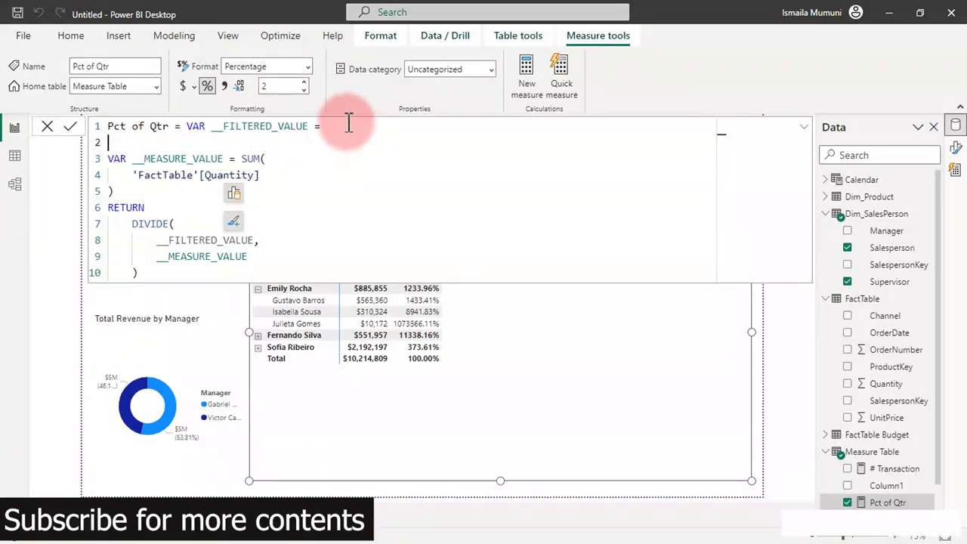
Step: Start a new CALCULATE expression for __FILTERED_VALUE with [Total Qty Sold] as its first argument
{"action": "left_click", "coordinate": [348, 126]}
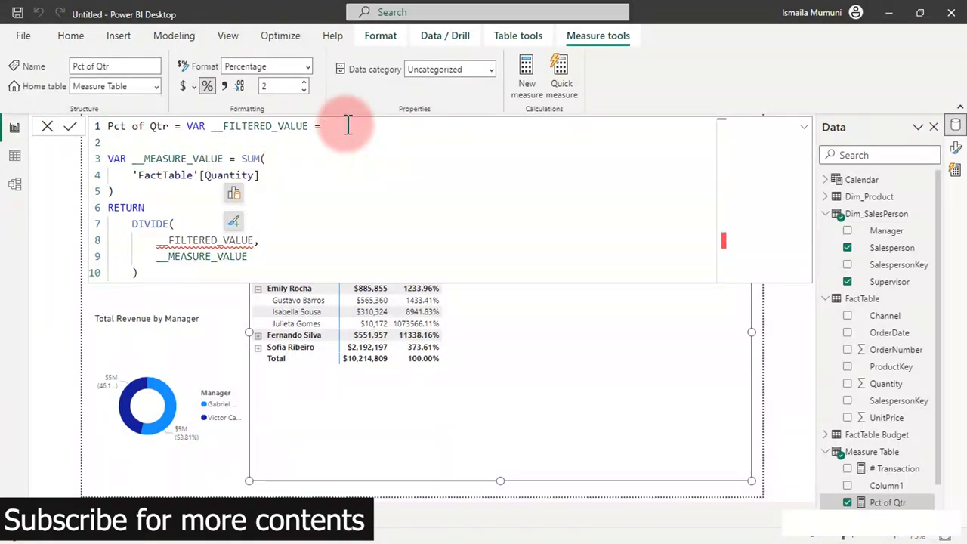
{"action": "type", "text": "ca"}
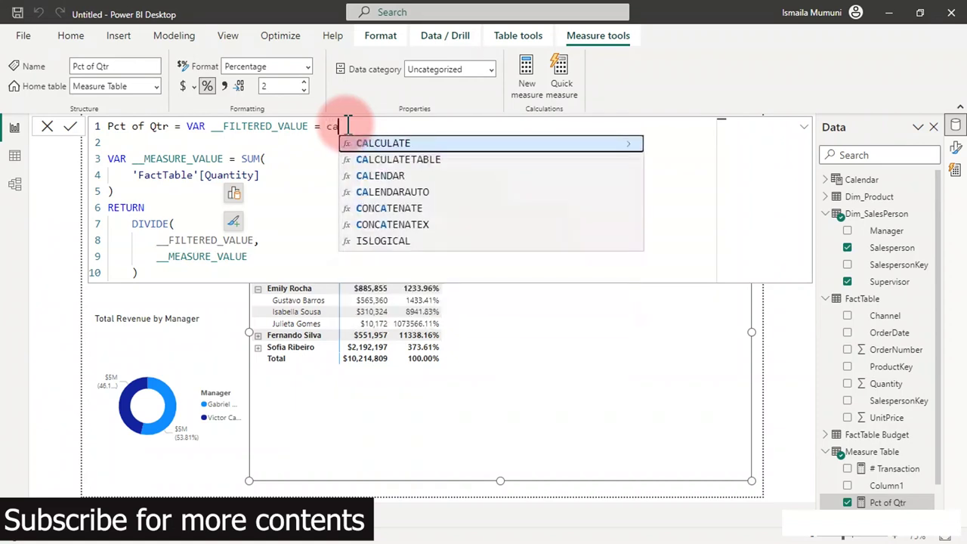
{"action": "key", "text": "Tab"}
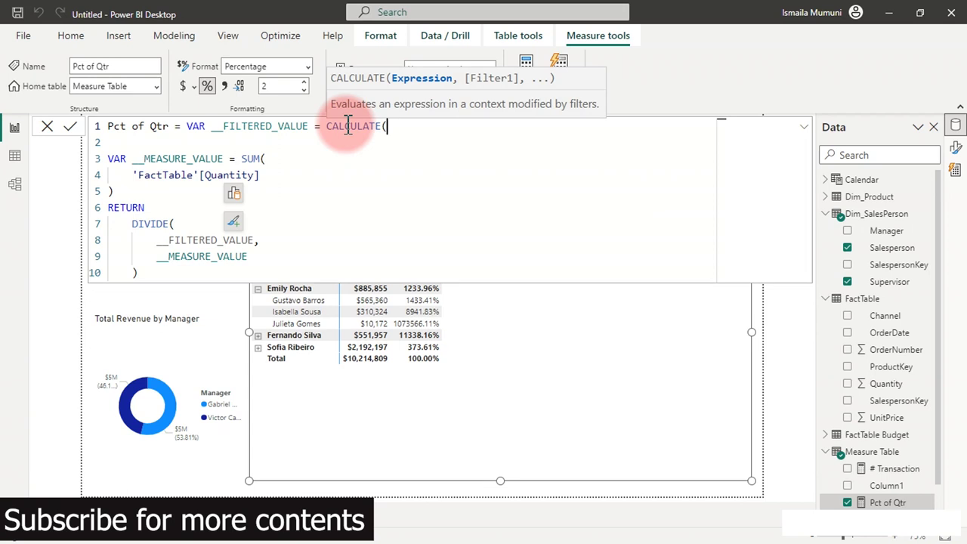
{"action": "key", "text": "shift+Return"}
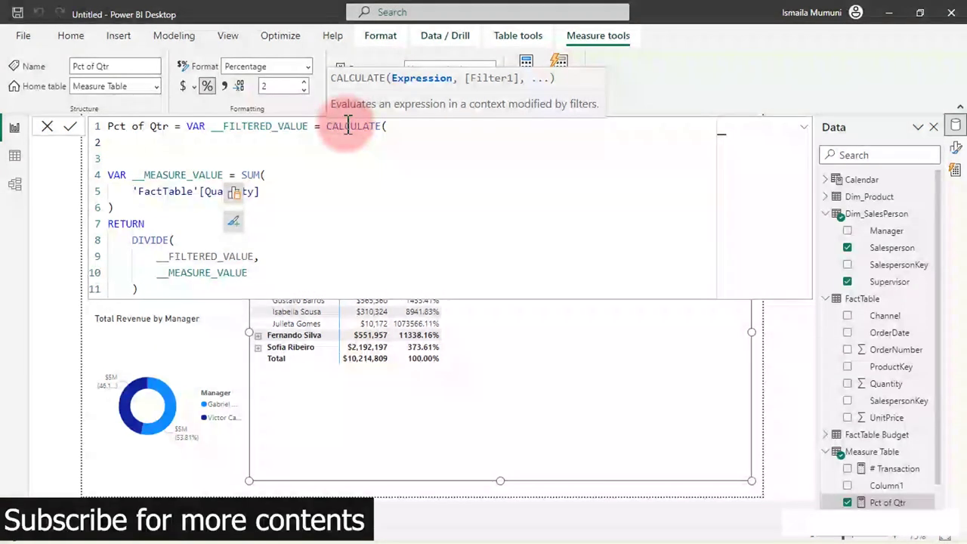
{"action": "type", "text": "["}
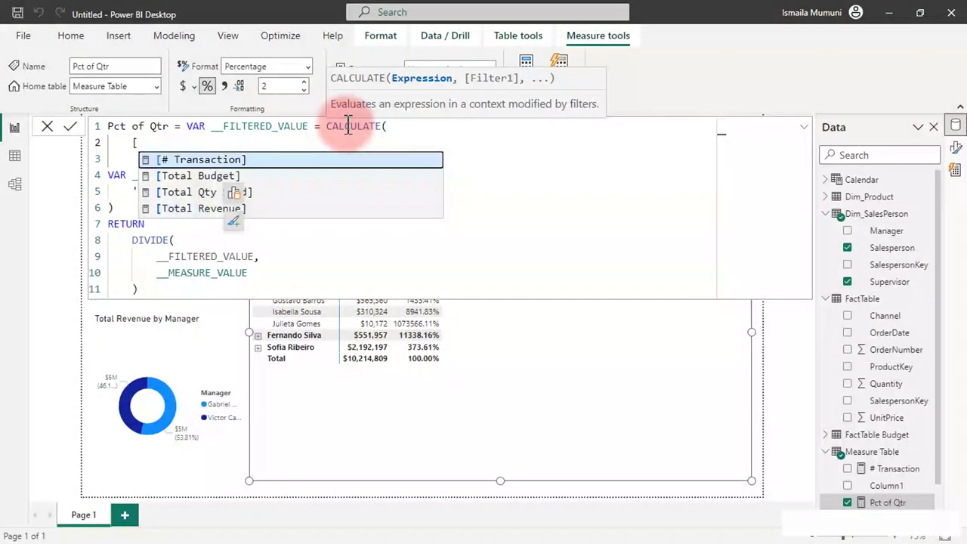
{"action": "key", "text": "Down"}
{"action": "key", "text": "Down"}
{"action": "key", "text": "Tab"}
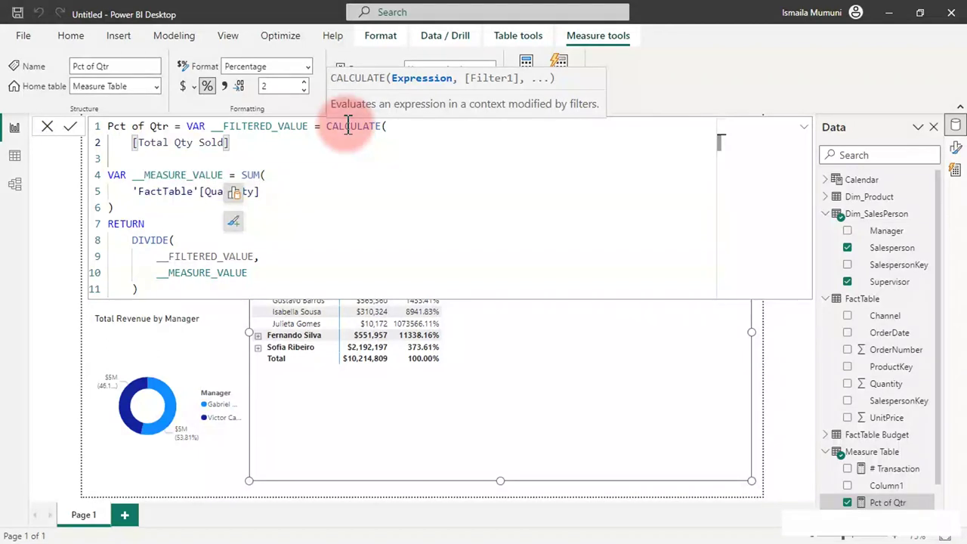
{"action": "type", "text": ","}
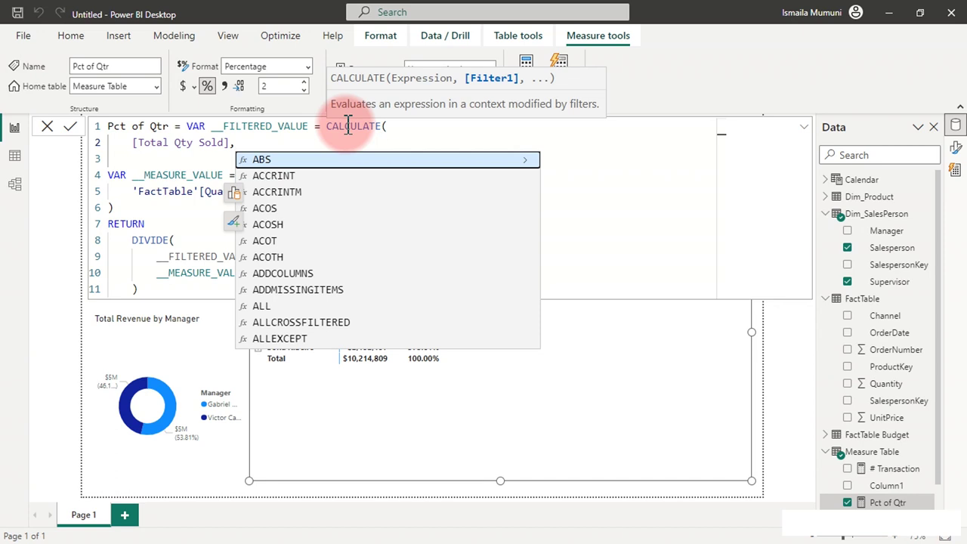
{"action": "key", "text": "shift+Return"}
{"action": "type", "text": "re"}
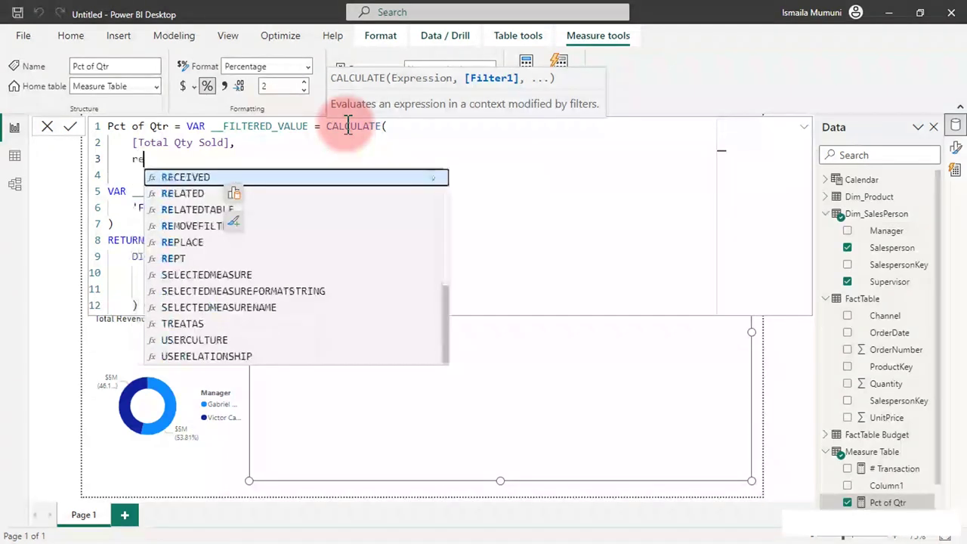
{"action": "type", "text": "ve"}
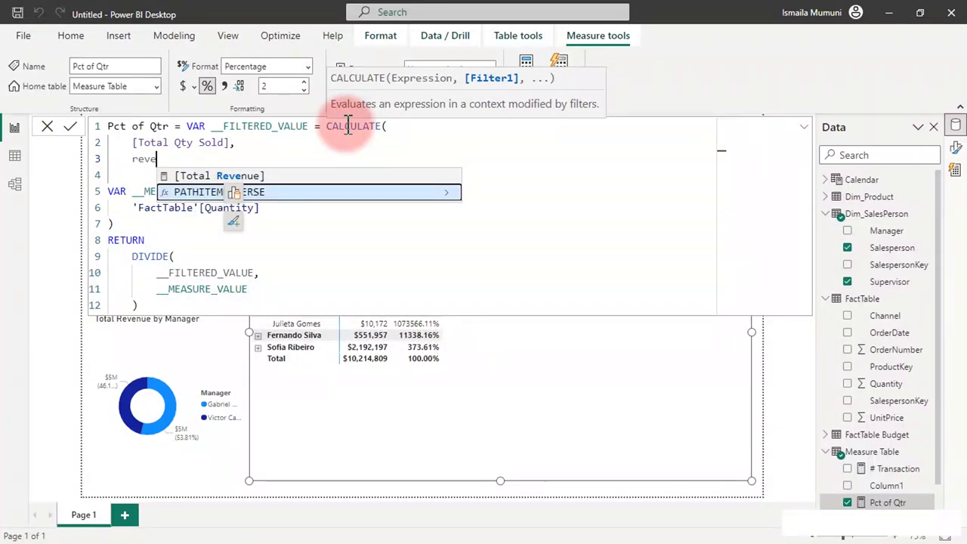
{"action": "key", "text": "BackSpace"}
{"action": "key", "text": "BackSpace"}
{"action": "key", "text": "BackSpace"}
{"action": "key", "text": "BackSpace"}
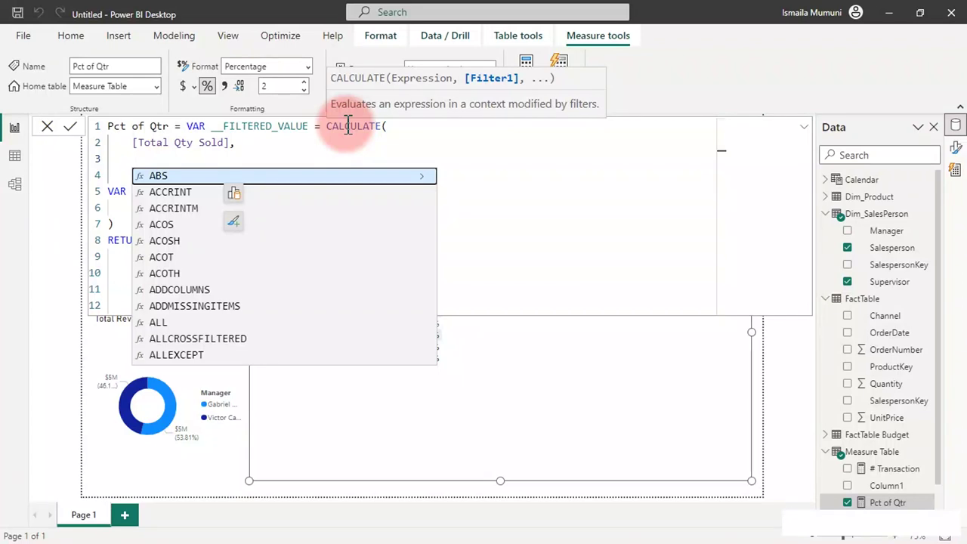
Step: Add REMOVEFILTERS on Dim_SalesPerson[Supervisor] as the first filter argument of the CALCULATE expression
{"action": "type", "text": "rem"}
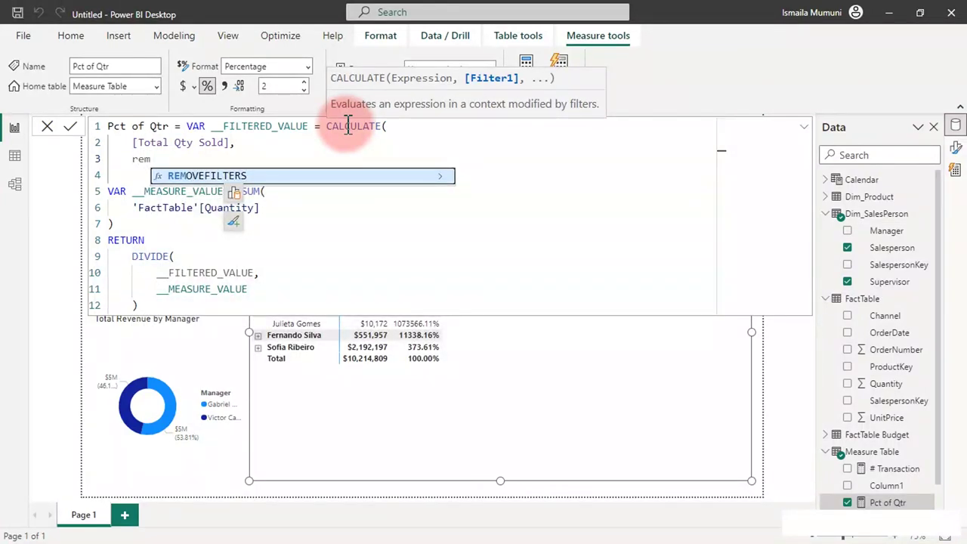
{"action": "key", "text": "Tab"}
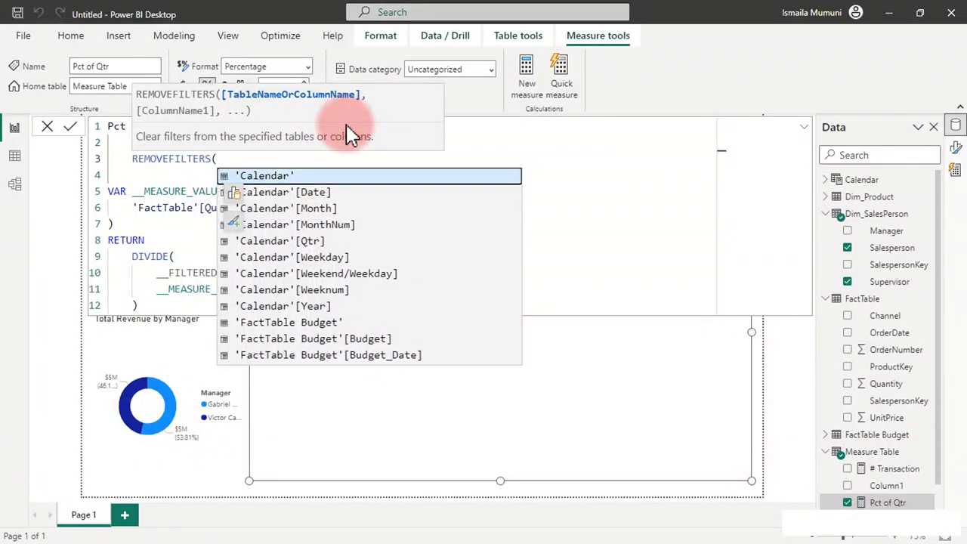
{"action": "key", "text": "shift+Return"}
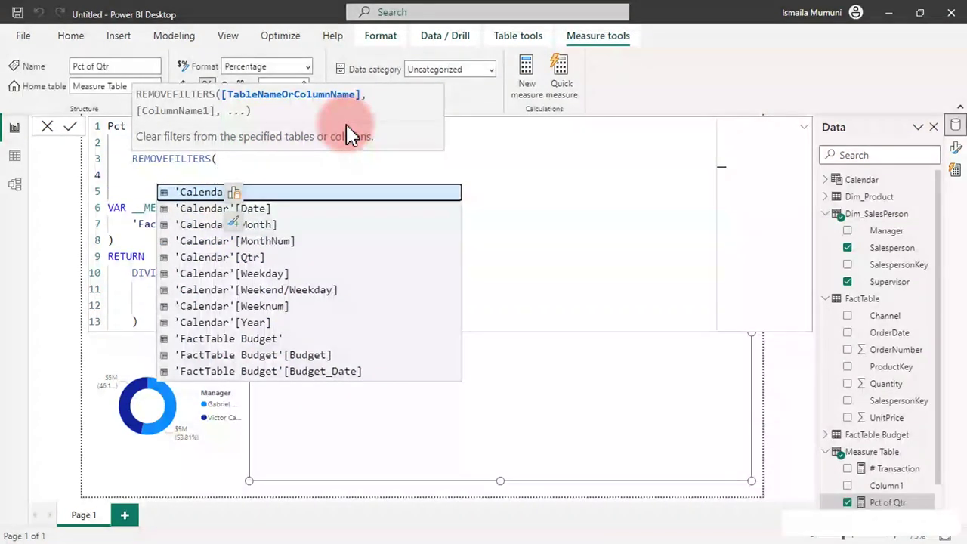
{"action": "type", "text": "su"}
{"action": "key", "text": "Tab"}
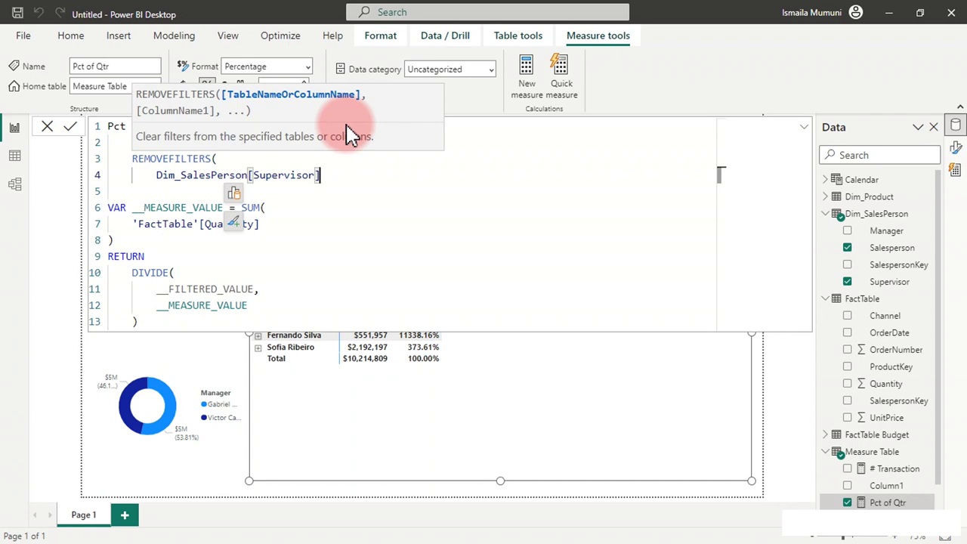
{"action": "type", "text": "),"}
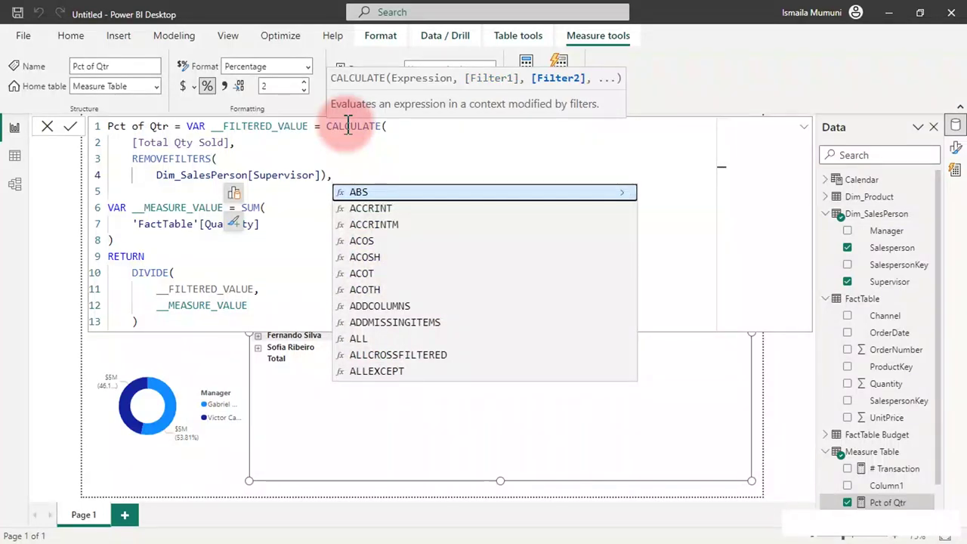
Step: Add a second REMOVEFILTERS on Dim_SalesPerson[Salesperson], close the CALCULATE expression and leave the formula editor
{"action": "key", "text": "shift+Return"}
{"action": "type", "text": "rem"}
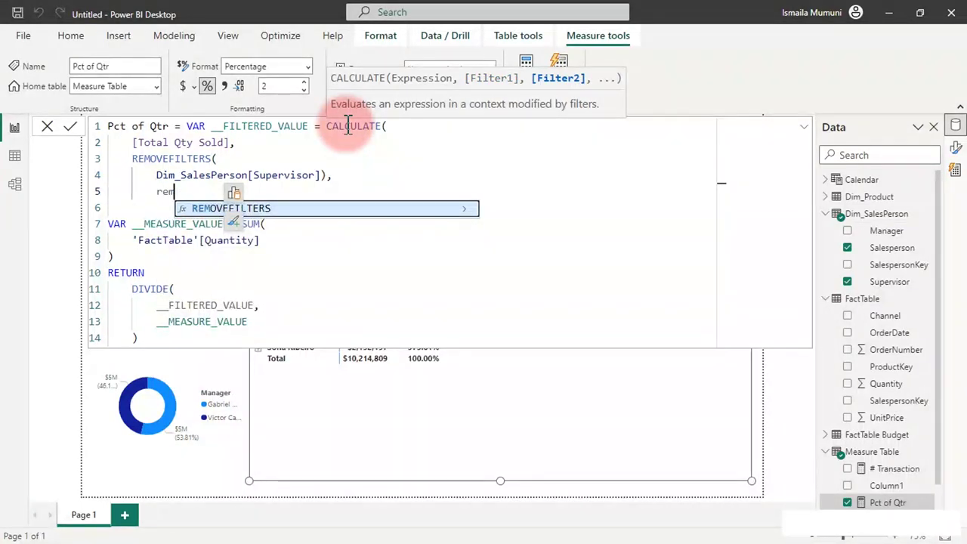
{"action": "key", "text": "Tab"}
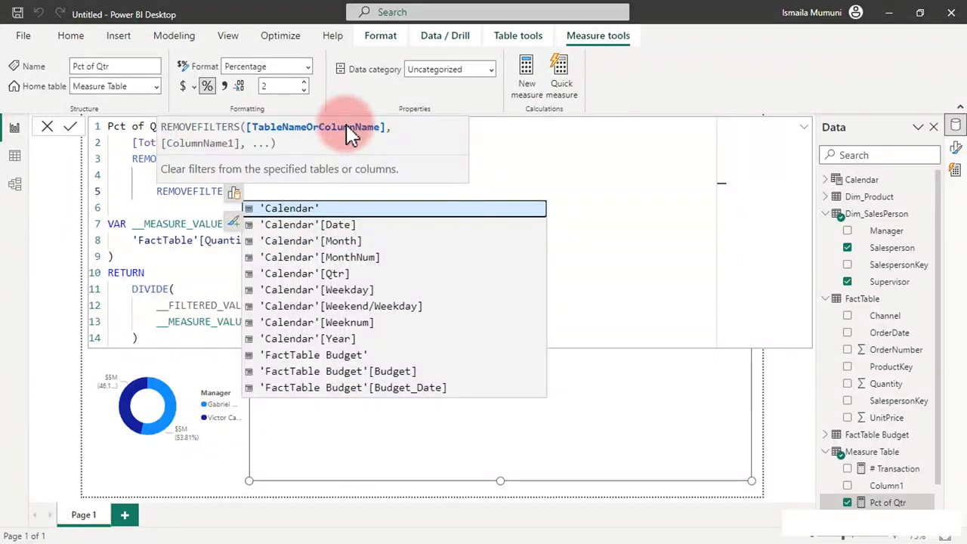
{"action": "type", "text": "sa"}
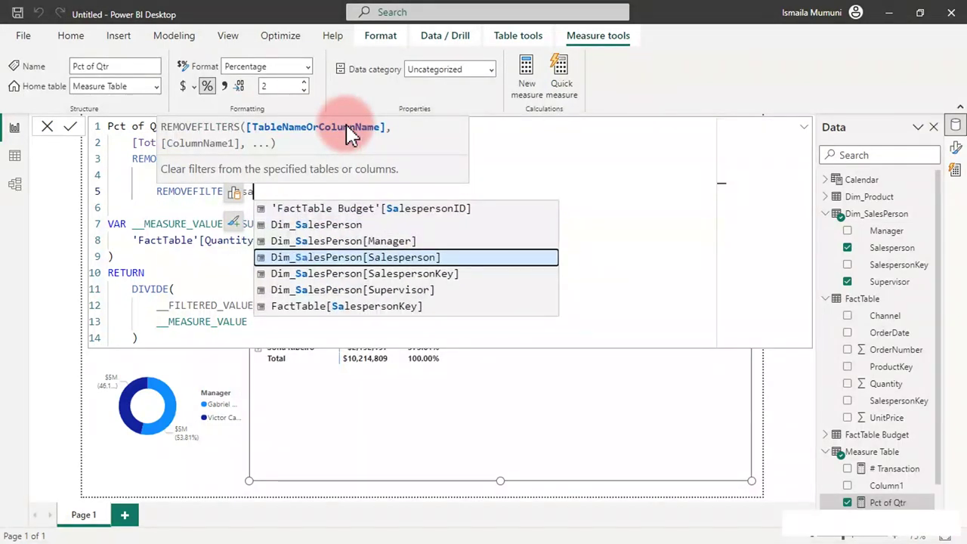
{"action": "key", "text": "Tab"}
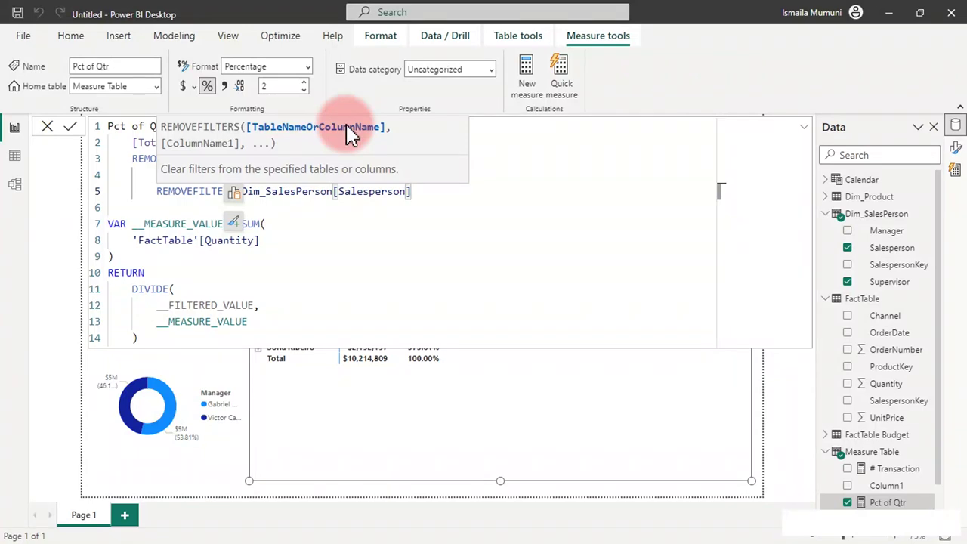
{"action": "type", "text": ")"}
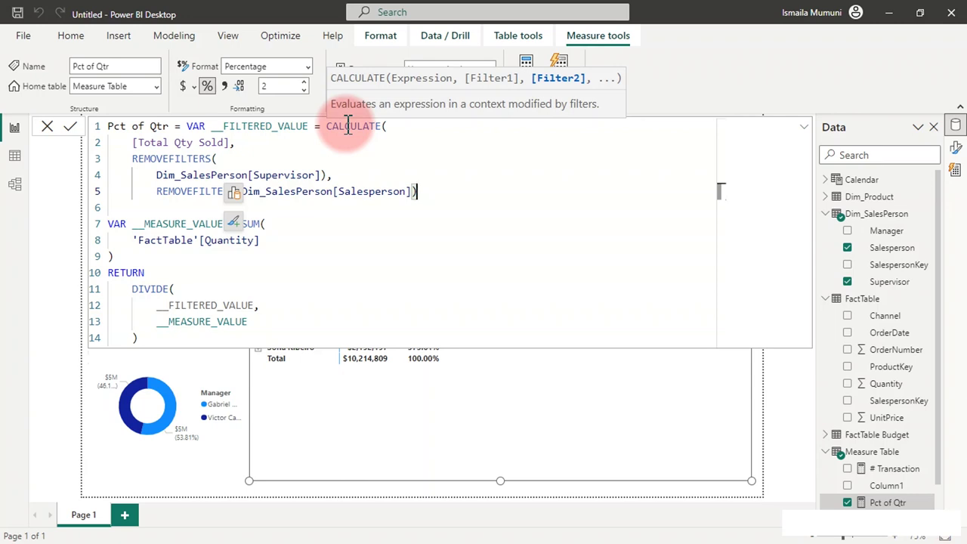
{"action": "key", "text": "Return"}
{"action": "type", "text": ")"}
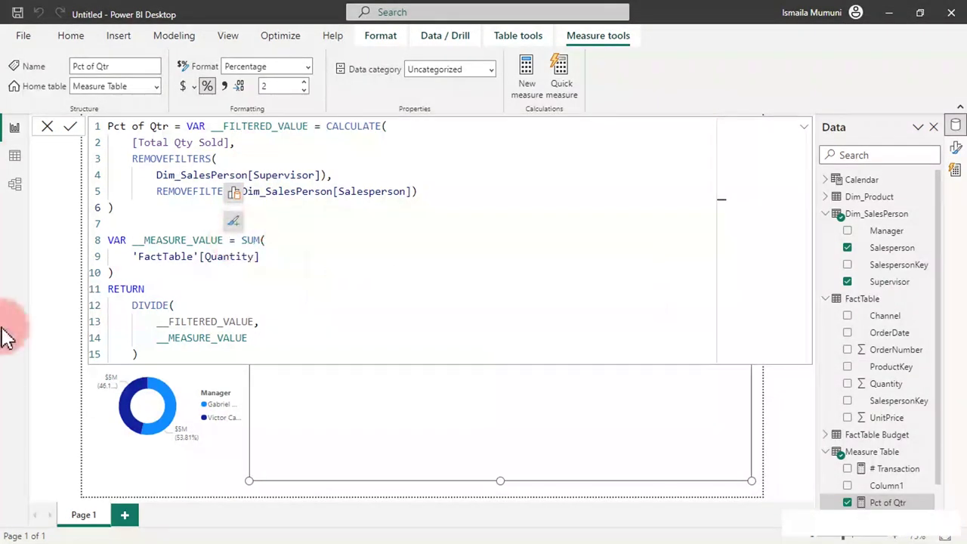
{"action": "left_click", "coordinate": [375, 495]}
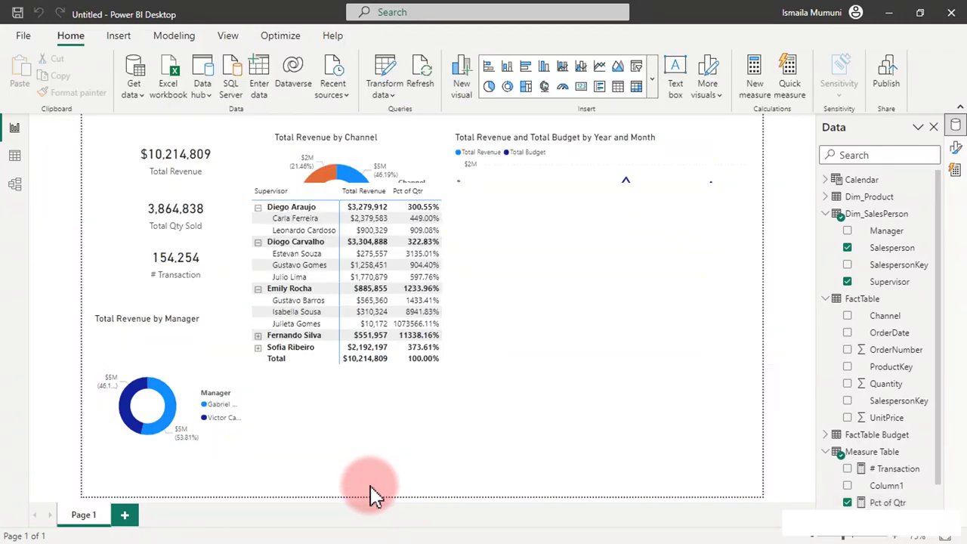
Step: Reopen the Pct of Qtr measure and move its CALCULATE expression onto its own line below the __FILTERED_VALUE declaration
{"action": "left_click", "coordinate": [829, 299]}
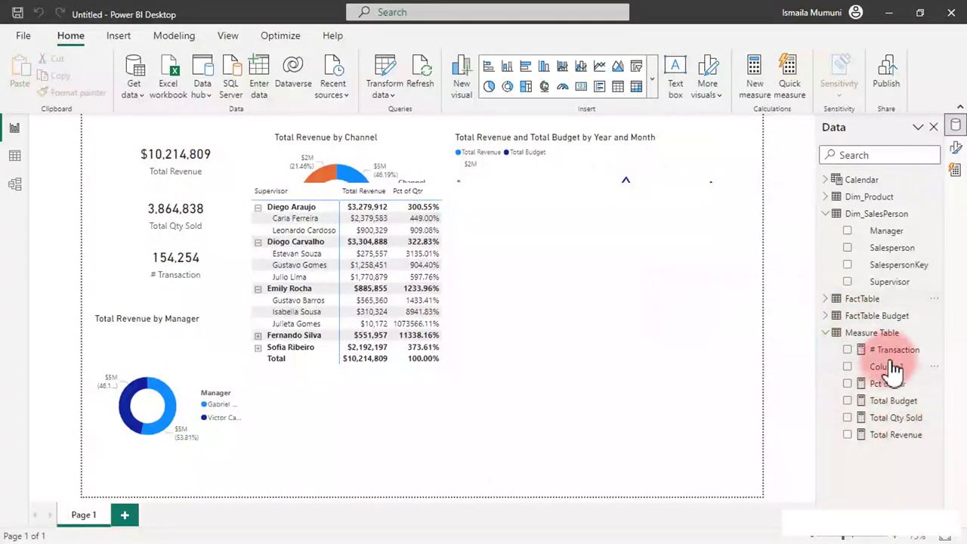
{"action": "left_click", "coordinate": [890, 388]}
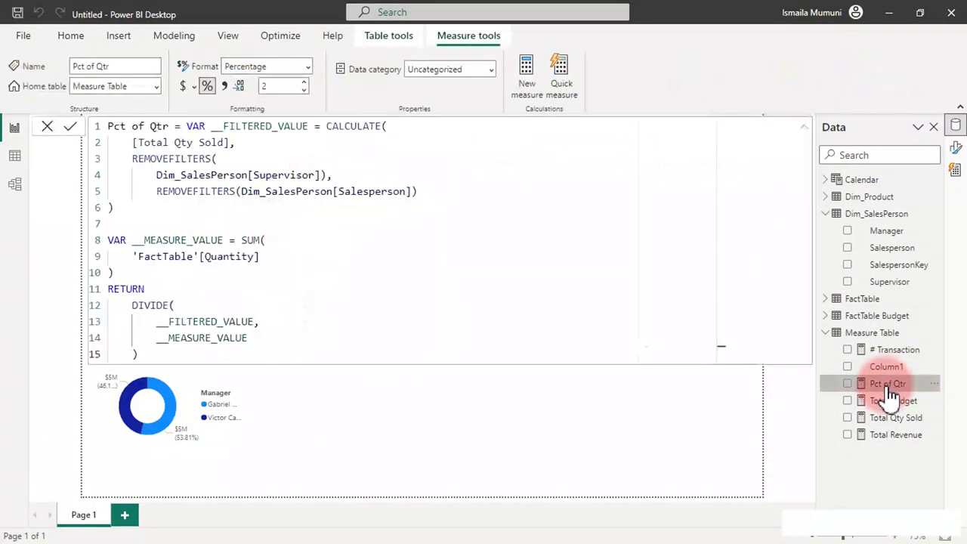
{"action": "left_click", "coordinate": [280, 263]}
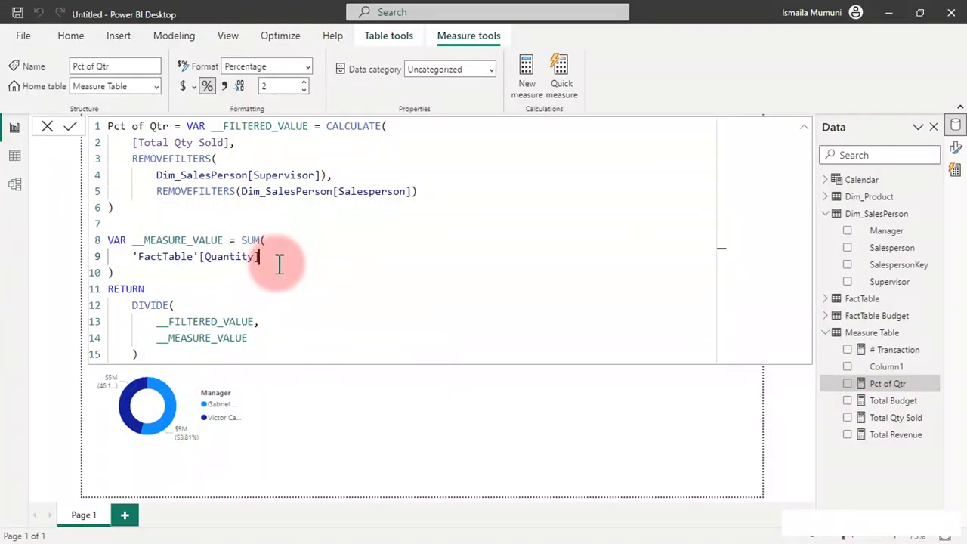
{"action": "scroll", "coordinate": [280, 261], "scroll_direction": "up", "scroll_amount": 3, "text": "ctrl"}
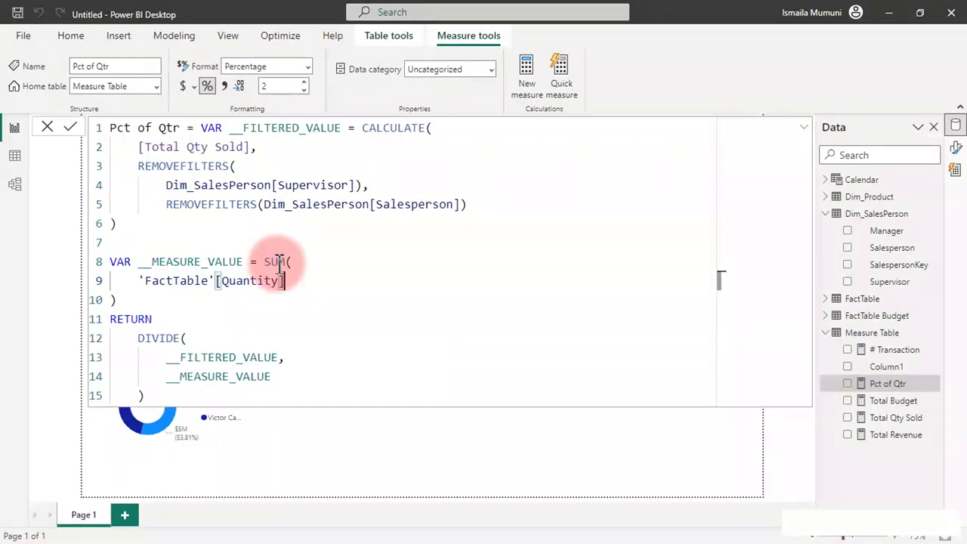
{"action": "left_click", "coordinate": [377, 129]}
{"action": "key", "text": "shift+Return"}
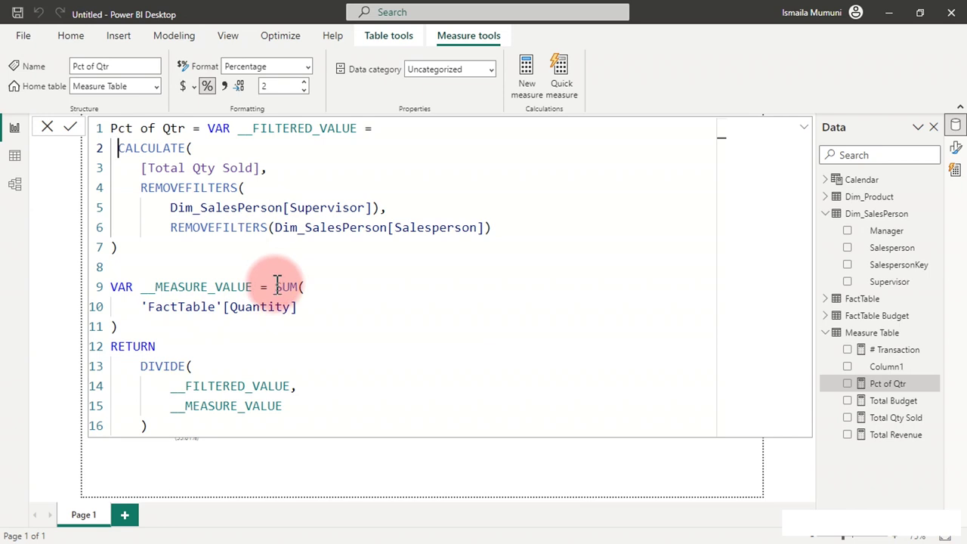
Step: Replace the SUM of 'FactTable'[Quantity] in the __MEASURE_VALUE variable with [Total Qty Sold] and submit the formula
{"action": "left_click_drag", "start_coordinate": [275, 287], "coordinate": [301, 310]}
{"action": "key", "text": "BackSpace"}
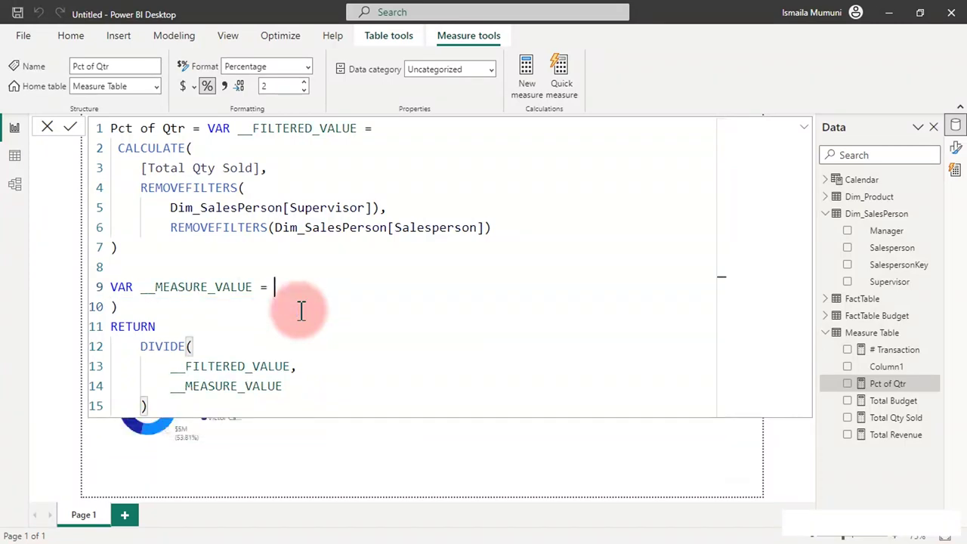
{"action": "type", "text": "["}
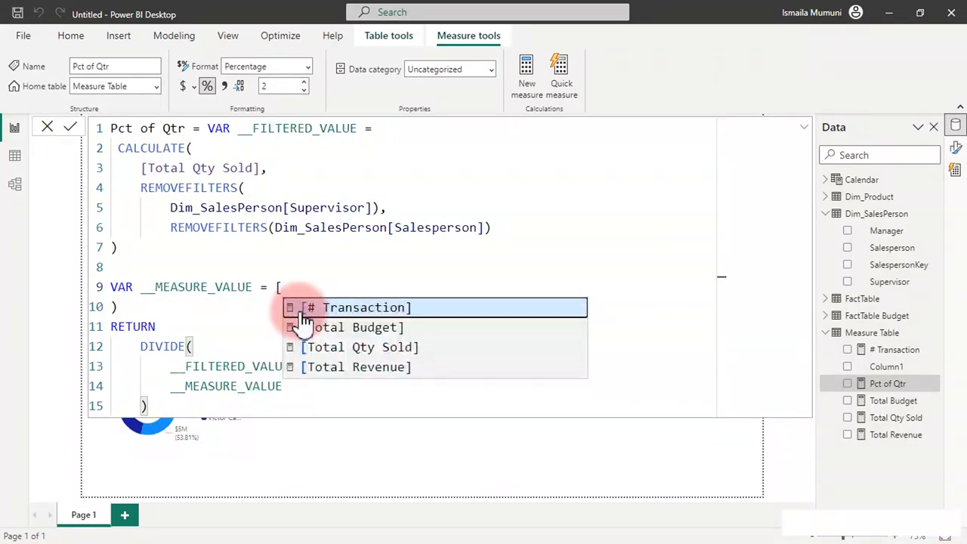
{"action": "key", "text": "Down"}
{"action": "key", "text": "Down"}
{"action": "key", "text": "Tab"}
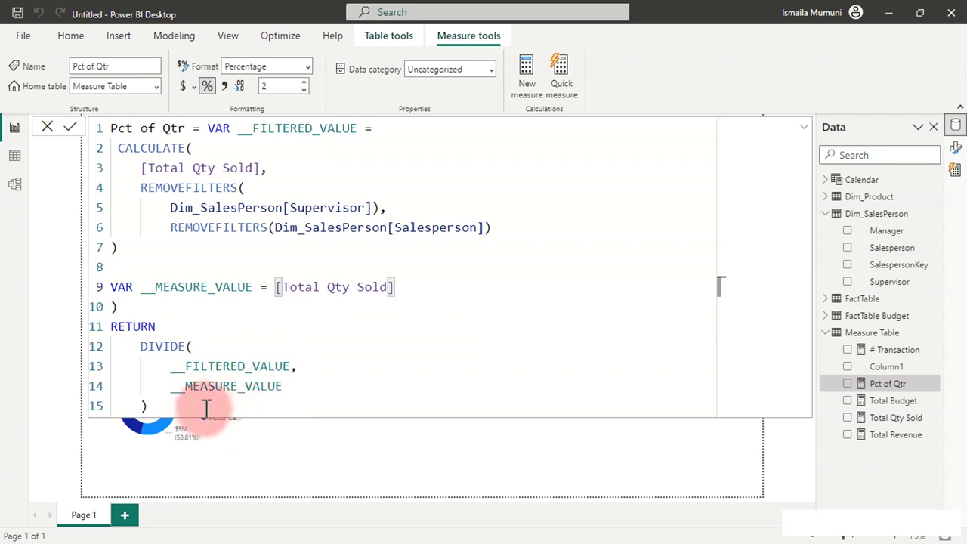
{"action": "left_click", "coordinate": [278, 383]}
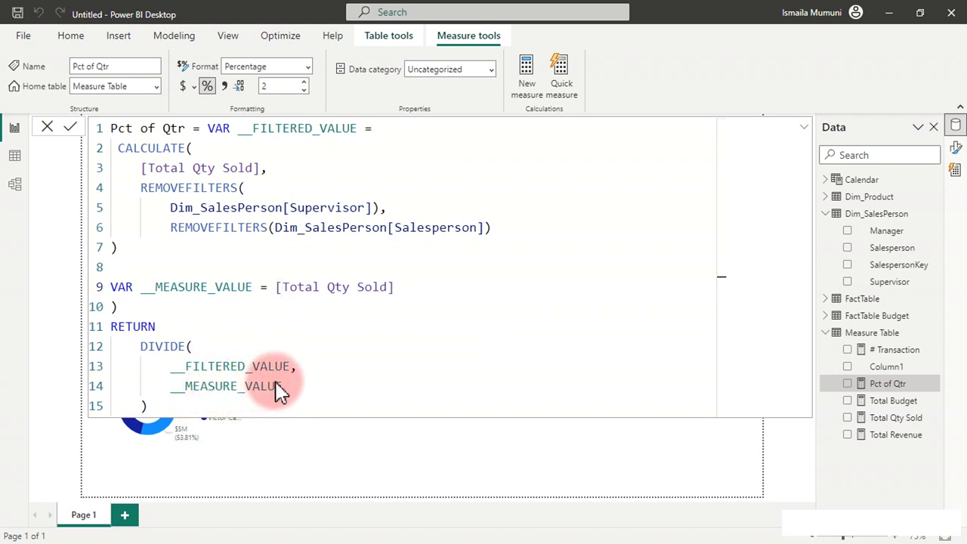
{"action": "key", "text": "Return"}
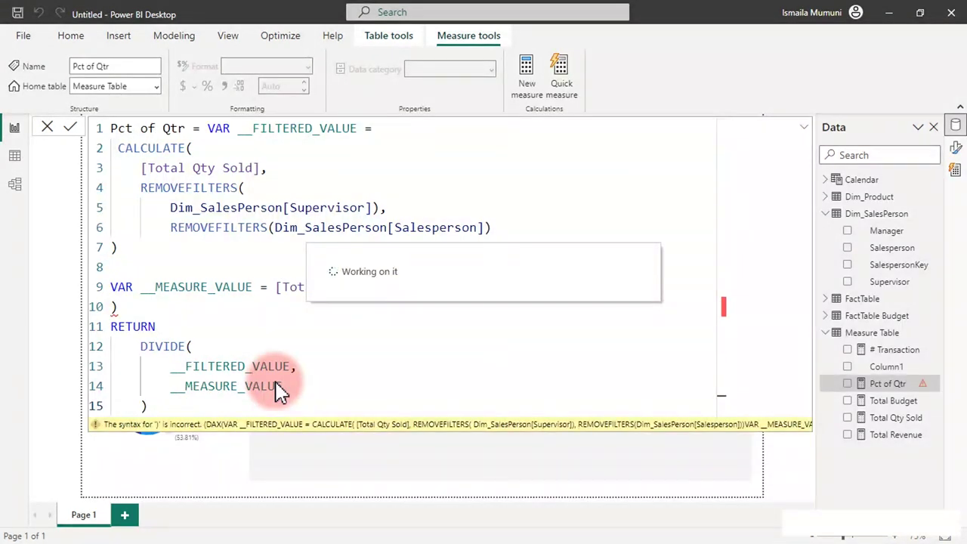
Step: Delete the leftover closing parenthesis below the __MEASURE_VALUE variable and commit the Pct of Qtr formula
{"action": "left_click", "coordinate": [126, 306]}
{"action": "key", "text": "BackSpace"}
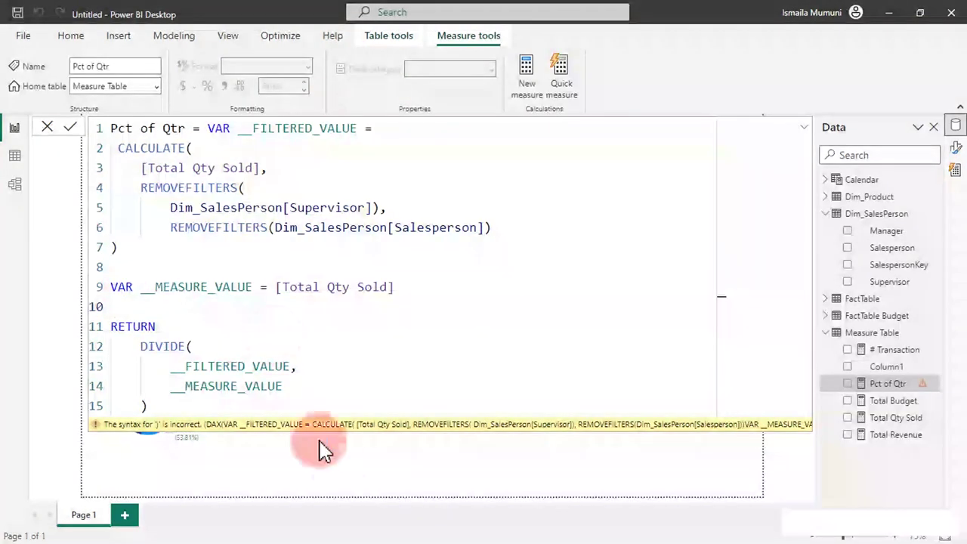
{"action": "left_click", "coordinate": [354, 492]}
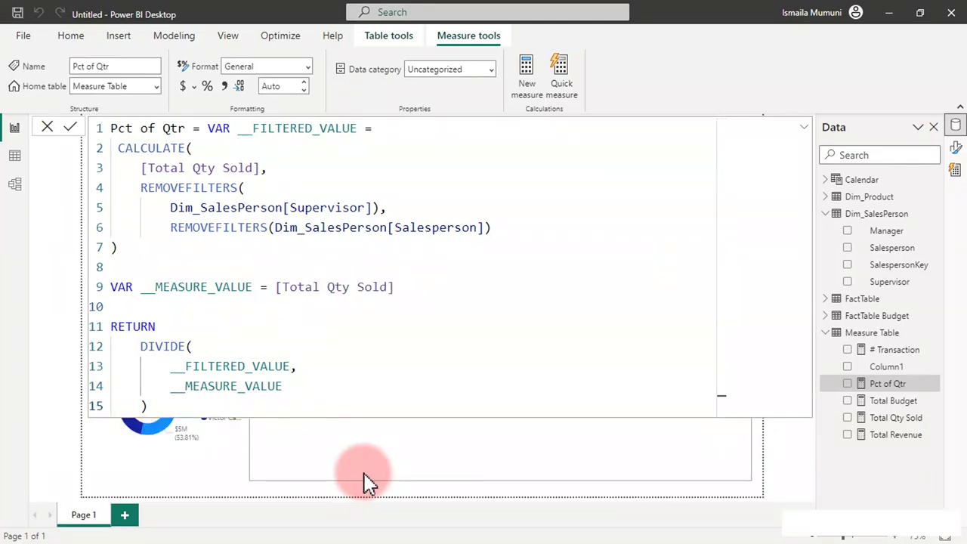
{"action": "left_click", "coordinate": [245, 484]}
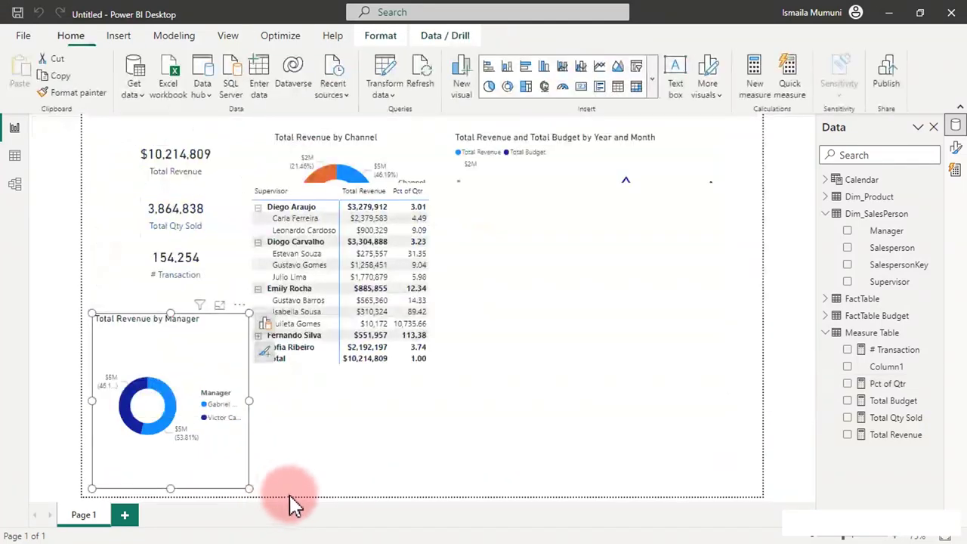
{"action": "left_click", "coordinate": [293, 501]}
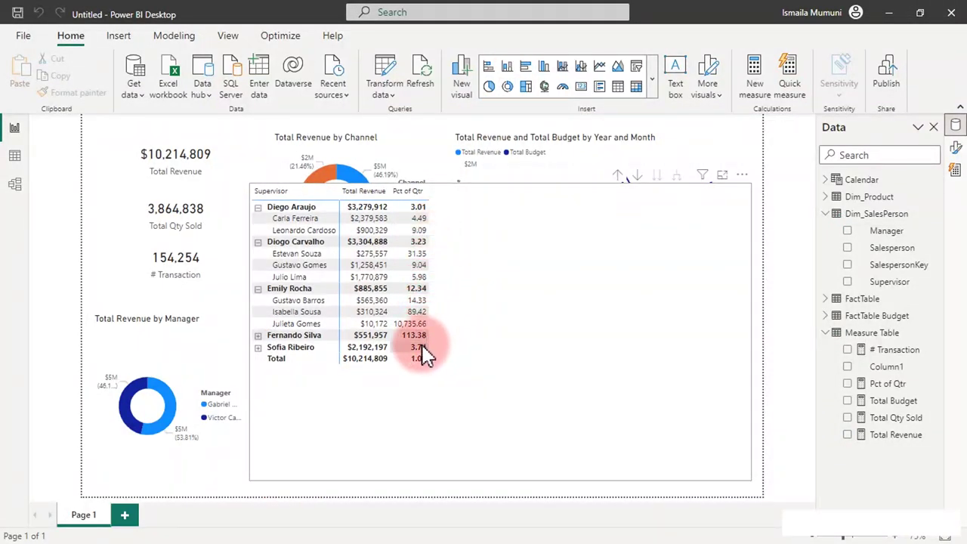
Step: Select the supervisor matrix and set the Pct of Qtr measure's format to Percentage
{"action": "left_click", "coordinate": [489, 249]}
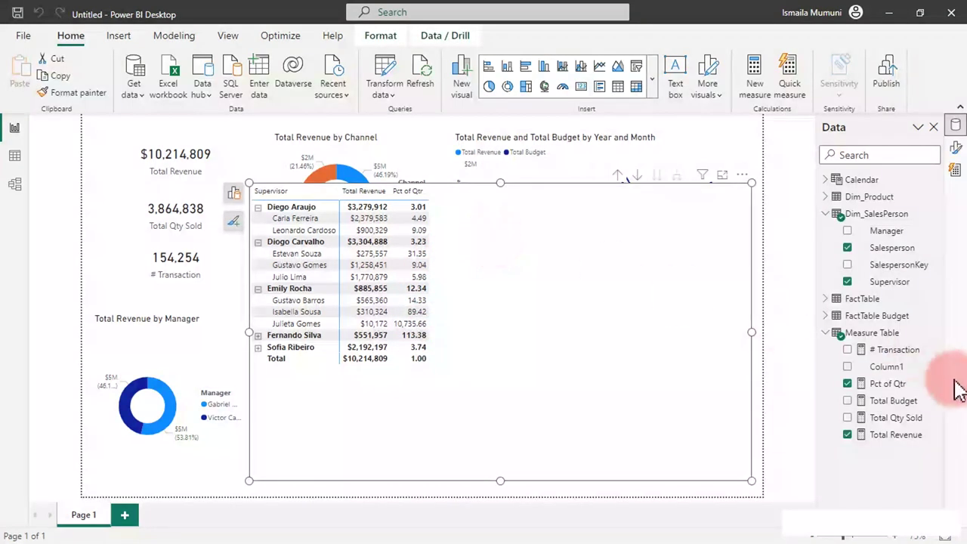
{"action": "left_click", "coordinate": [889, 385]}
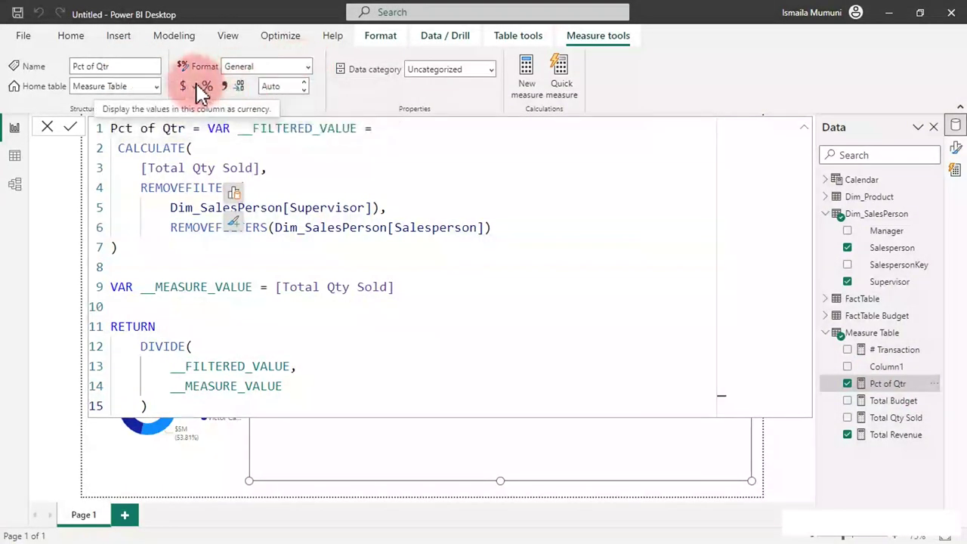
{"action": "left_click", "coordinate": [650, 493]}
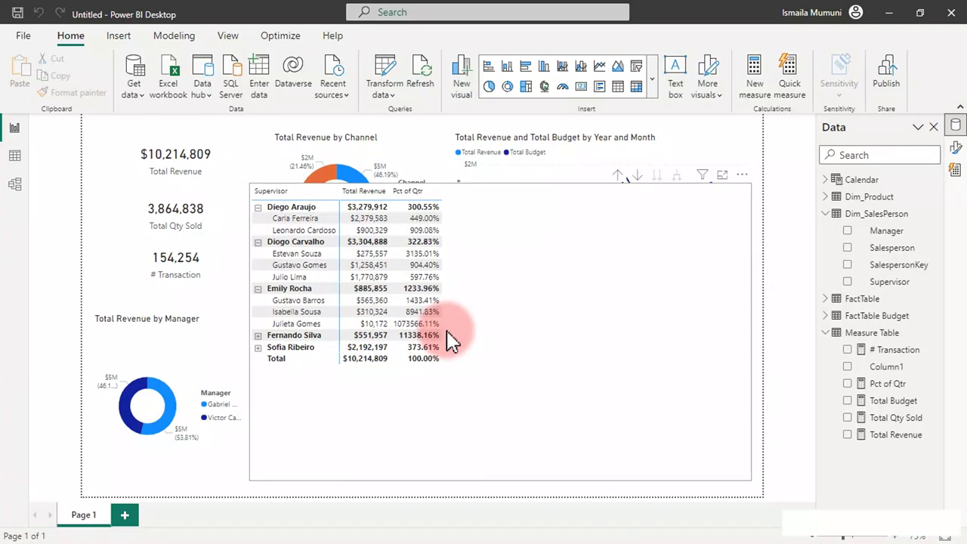
Step: Open the Pct of Qtr formula and remove __FILTERED_VALUE and its comma from the numerator position of DIVIDE
{"action": "left_click", "coordinate": [895, 387]}
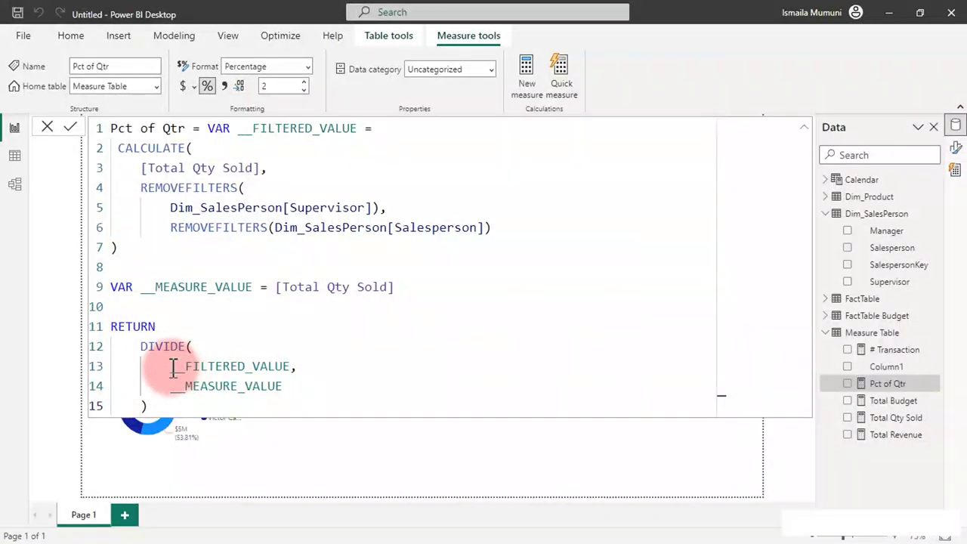
{"action": "left_click_drag", "start_coordinate": [172, 368], "coordinate": [290, 366]}
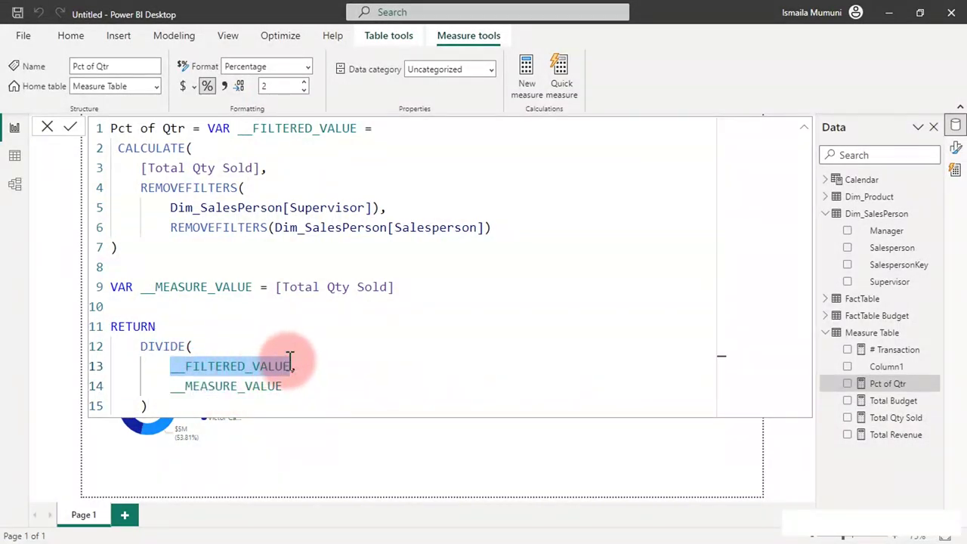
{"action": "key", "text": "BackSpace"}
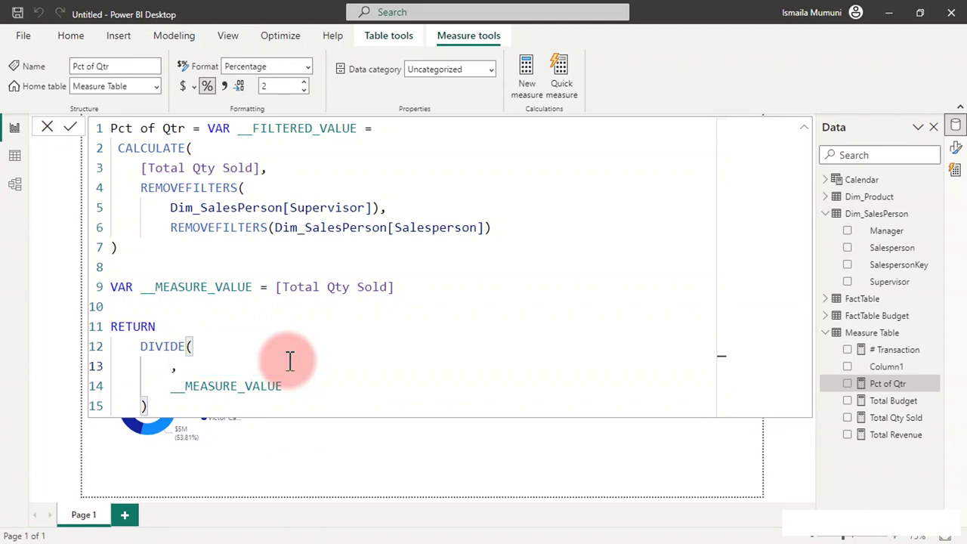
{"action": "key", "text": "Delete"}
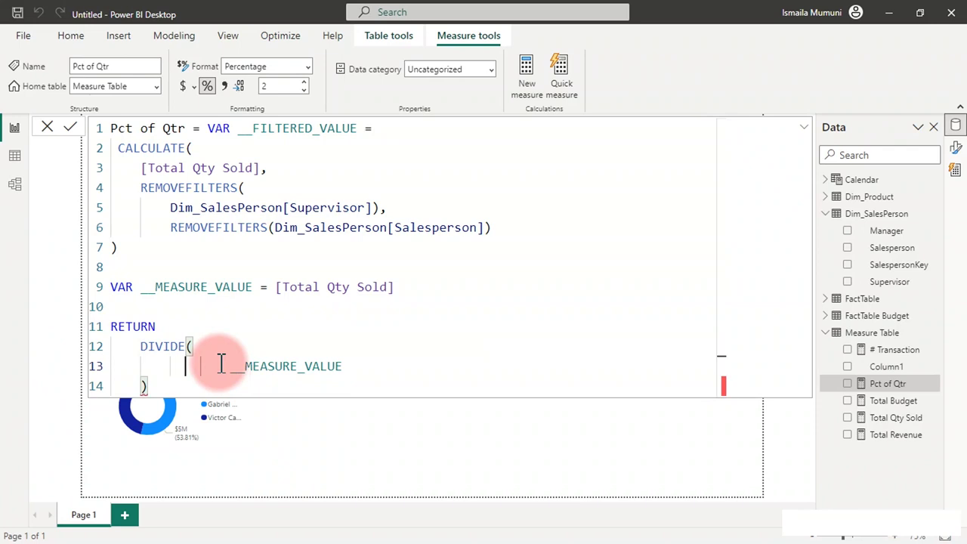
{"action": "key", "text": "BackSpace"}
{"action": "key", "text": "BackSpace"}
{"action": "key", "text": "BackSpace"}
{"action": "key", "text": "BackSpace"}
{"action": "key", "text": "BackSpace"}
{"action": "key", "text": "BackSpace"}
{"action": "key", "text": "BackSpace"}
{"action": "key", "text": "BackSpace"}
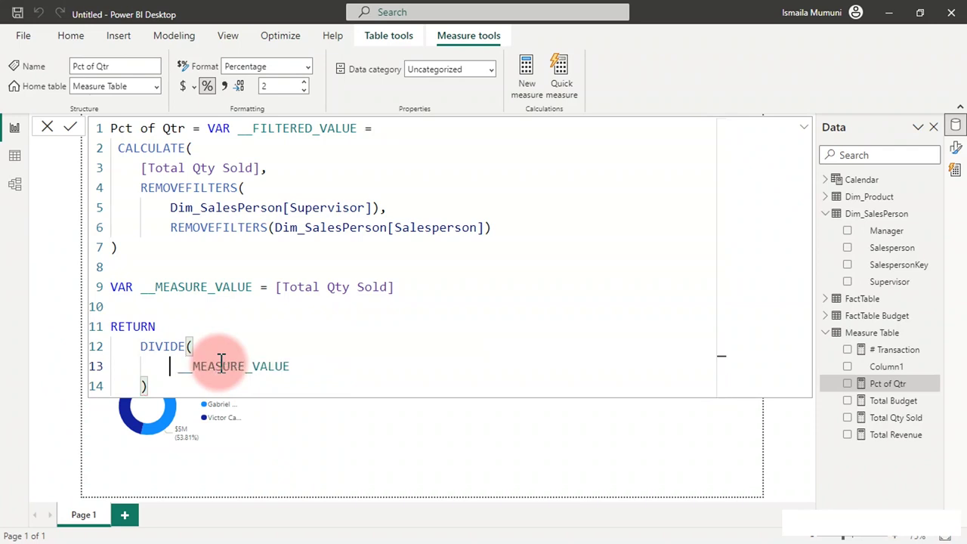
Step: Add __FILTERED_VALUE as the DIVIDE denominator after __MEASURE_VALUE in Pct of Qtr and commit the formula
{"action": "double_click", "coordinate": [257, 366]}
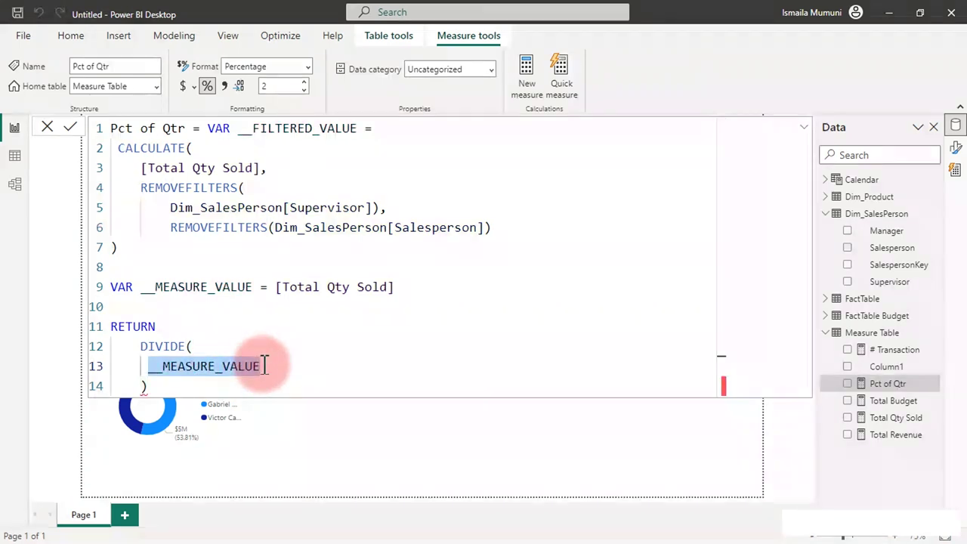
{"action": "type", "text": ","}
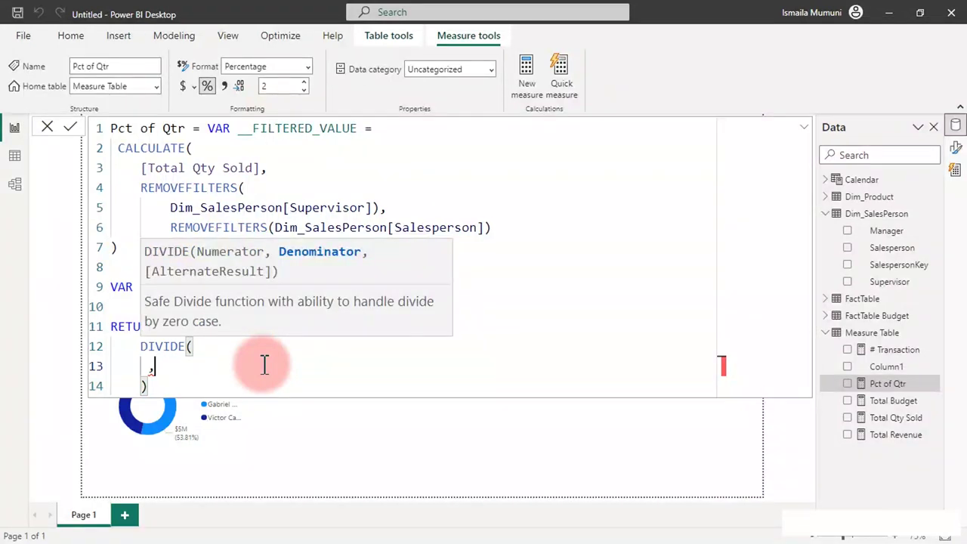
{"action": "key", "text": "ctrl+z"}
{"action": "left_click", "coordinate": [264, 365]}
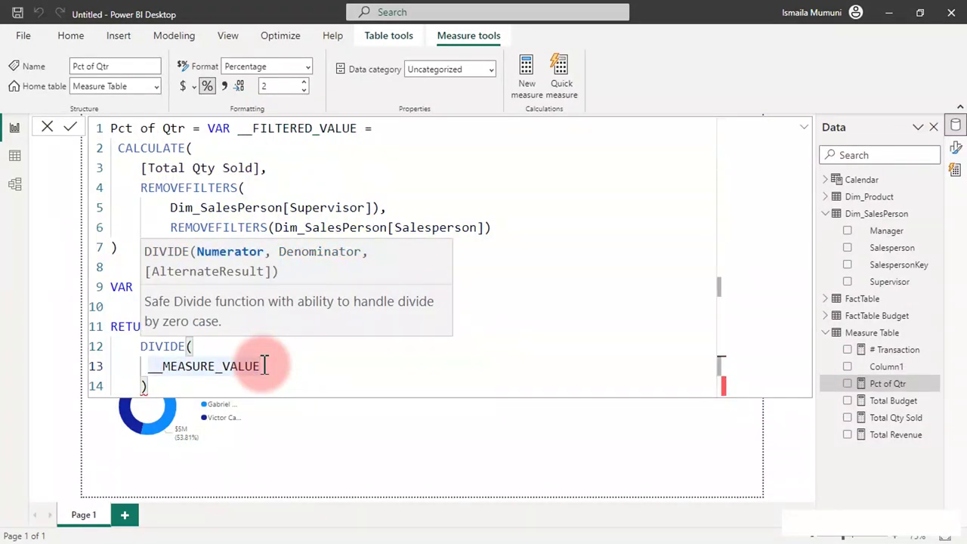
{"action": "type", "text": ","}
{"action": "key", "text": "Return"}
{"action": "type", "text": "__FILTERED_VALUE"}
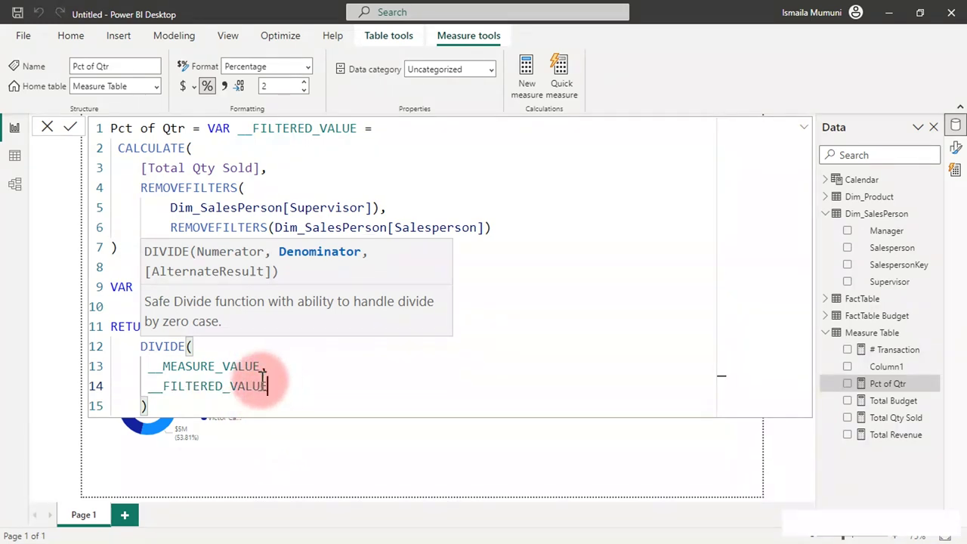
{"action": "key", "text": "Escape"}
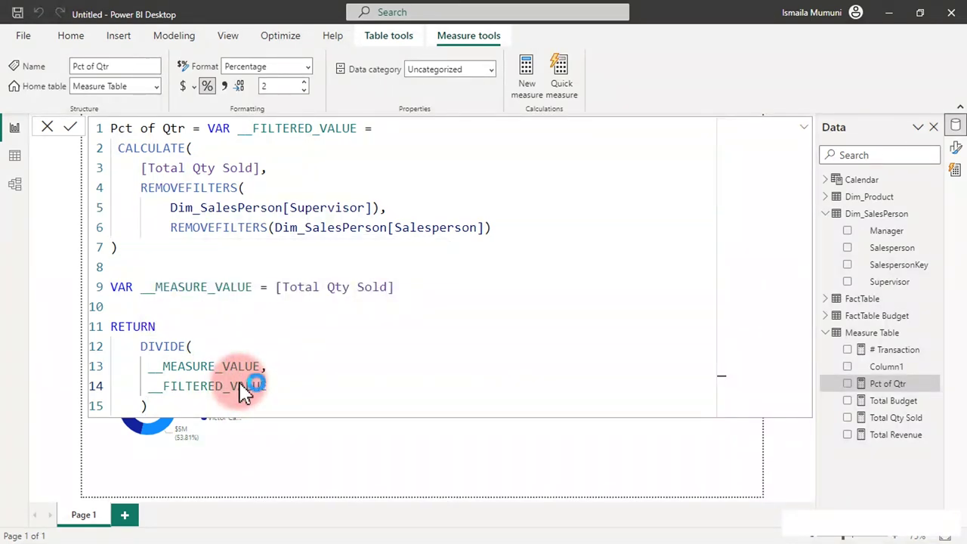
{"action": "key", "text": "Return"}
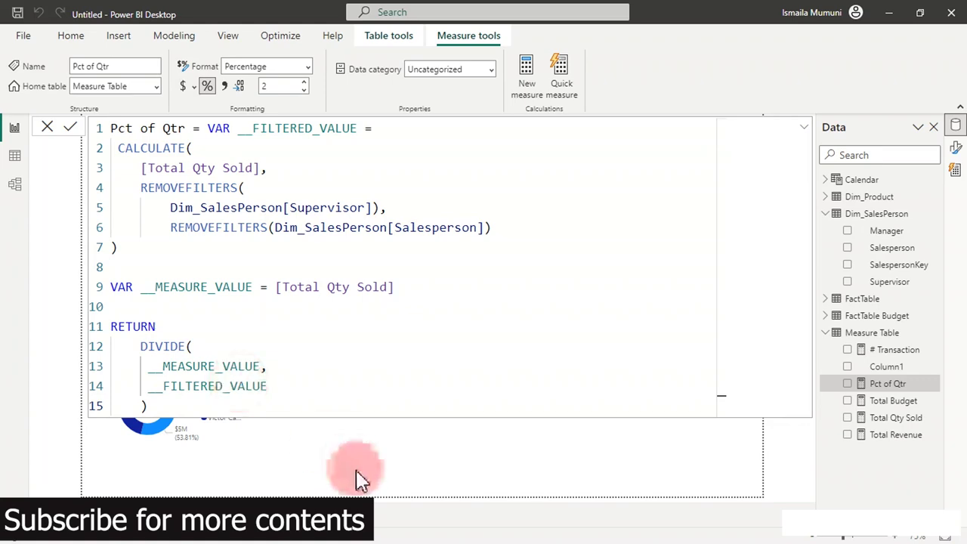
{"action": "left_click", "coordinate": [505, 488]}
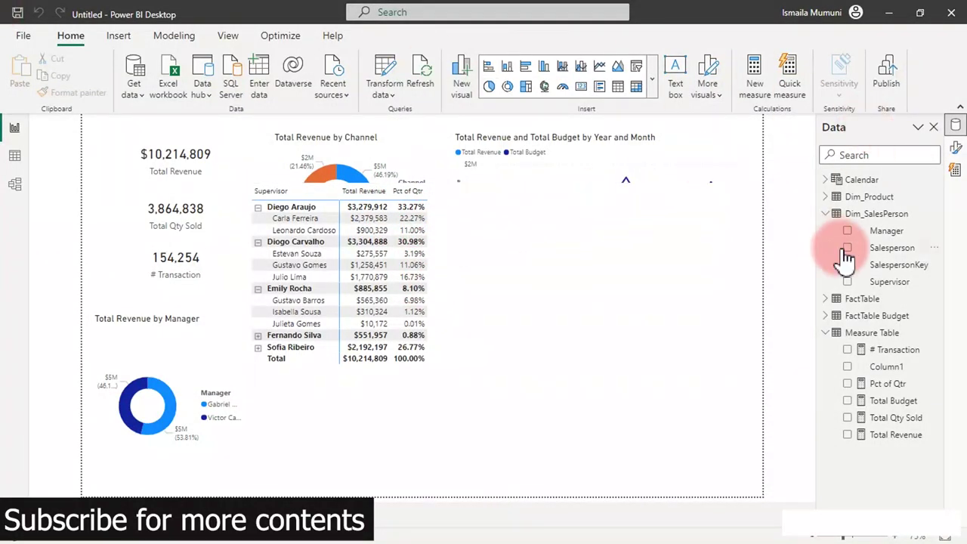
Step: Add the Copilot-suggested quick measure for total quantity across sales people to the model and rename it % Measure
{"action": "left_click", "coordinate": [956, 169]}
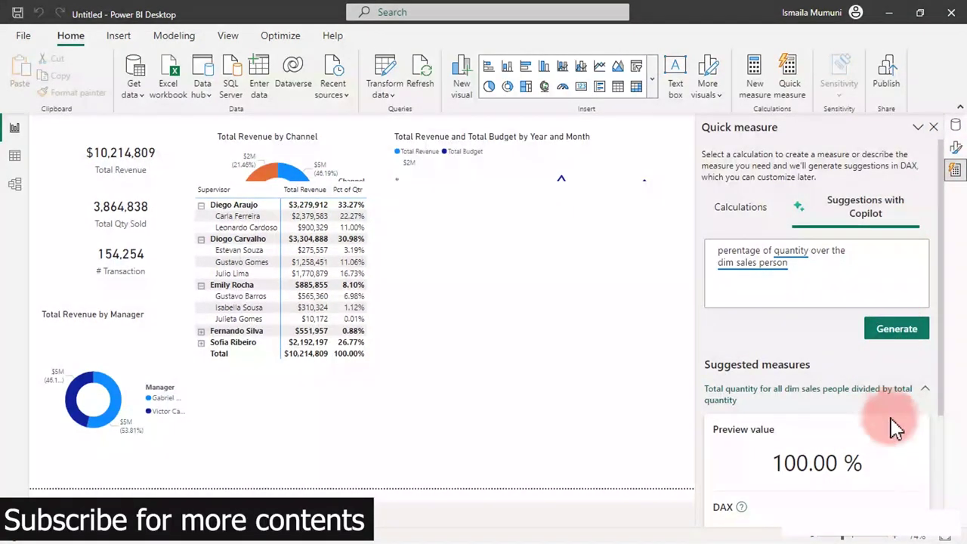
{"action": "scroll", "coordinate": [881, 434], "scroll_direction": "down", "scroll_amount": 3}
{"action": "left_click", "coordinate": [899, 490]}
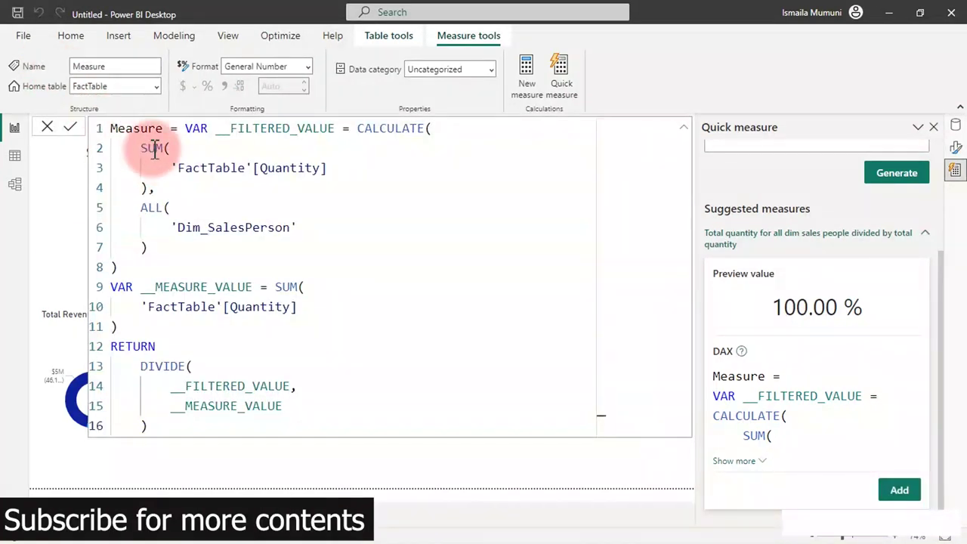
{"action": "double_click", "coordinate": [151, 130]}
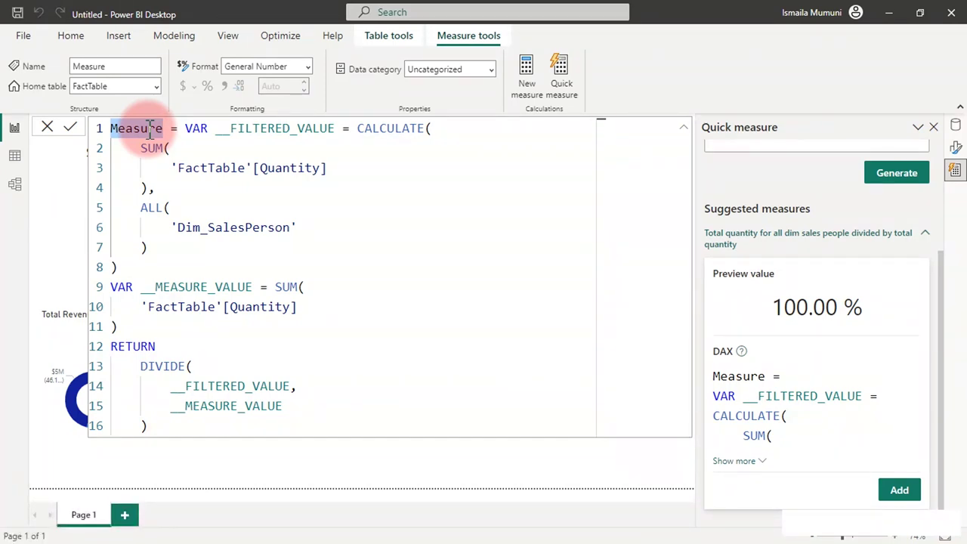
{"action": "key", "text": "Home"}
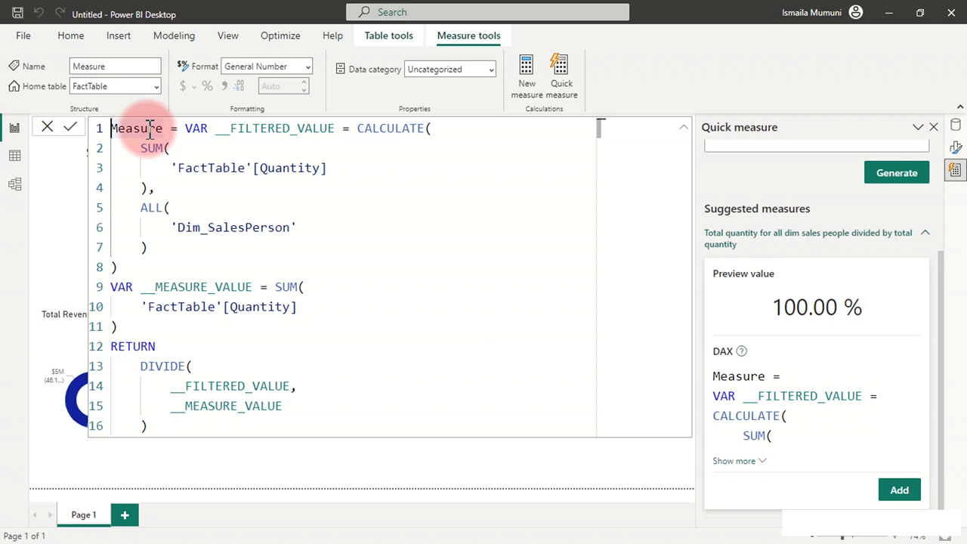
{"action": "type", "text": "%"}
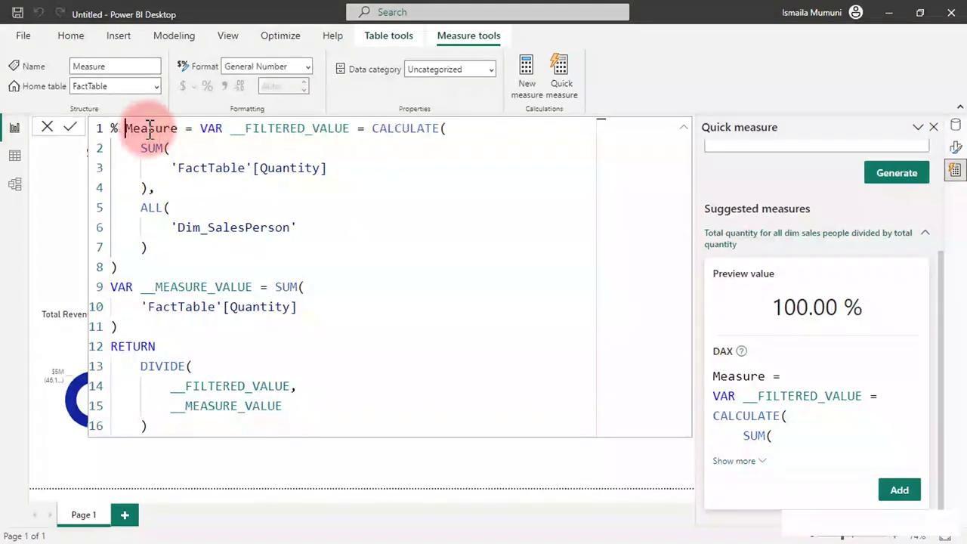
{"action": "key", "text": "Return"}
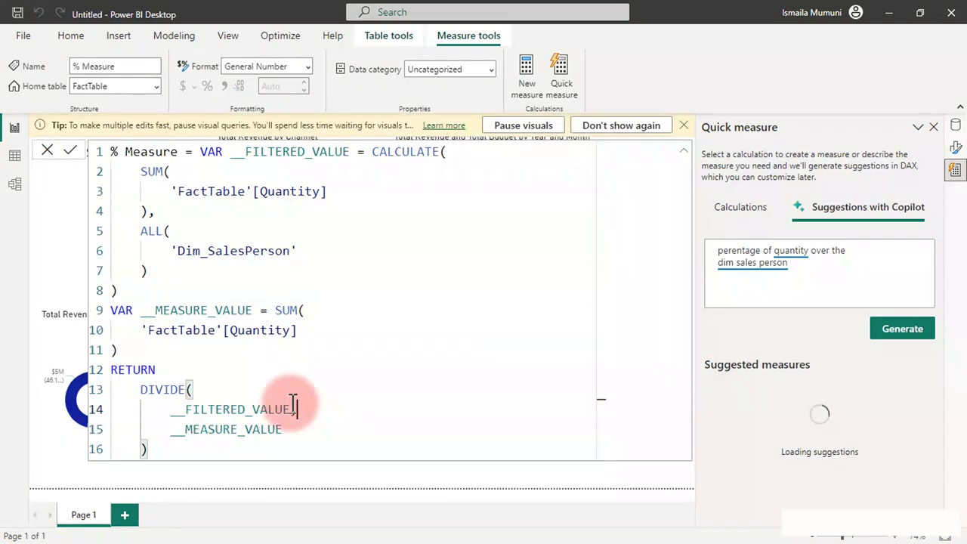
Step: Dismiss the pause-visuals tip and cut the __FILTERED_VALUE line from the DIVIDE function of % Measure
{"action": "left_click", "coordinate": [294, 409]}
{"action": "type", "text": ","}
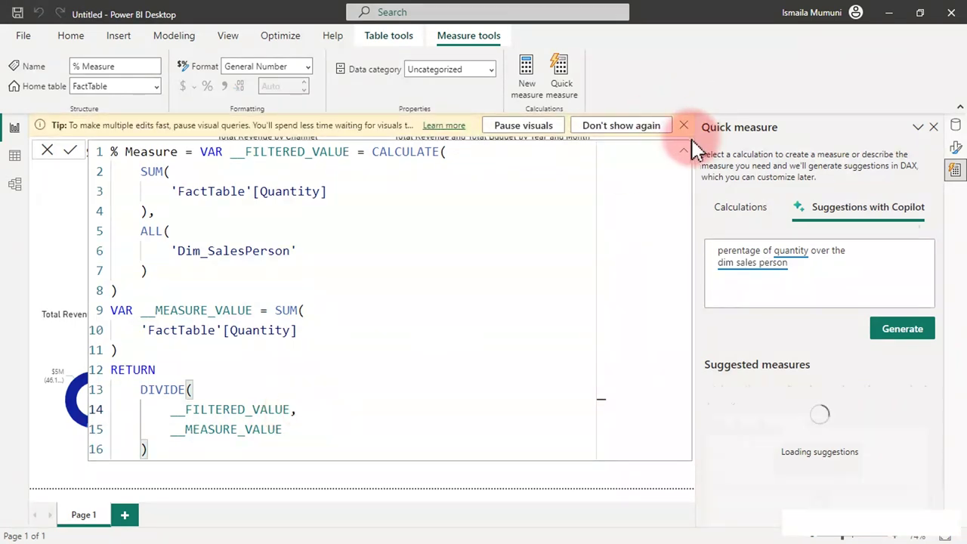
{"action": "left_click", "coordinate": [684, 127]}
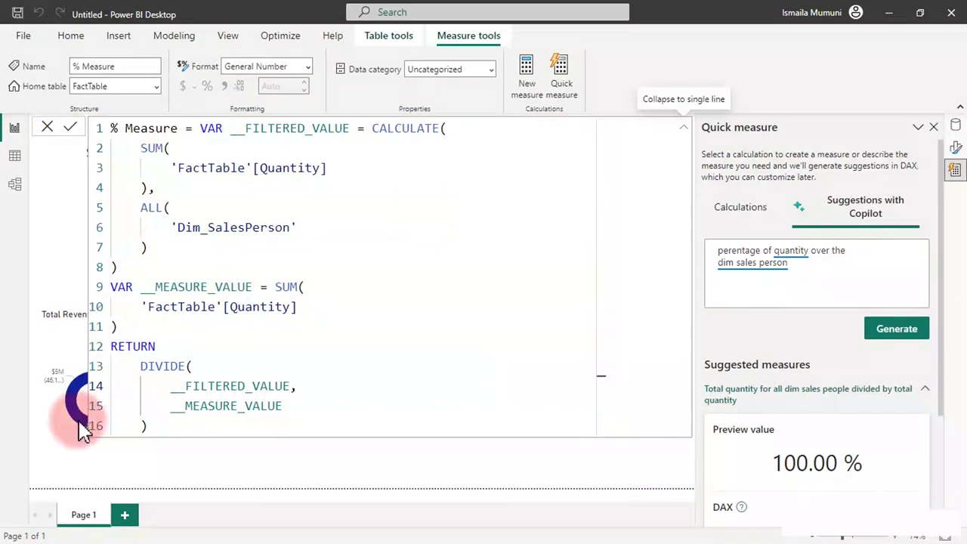
{"action": "left_click_drag", "start_coordinate": [296, 387], "coordinate": [171, 386]}
{"action": "key", "text": "ctrl+x"}
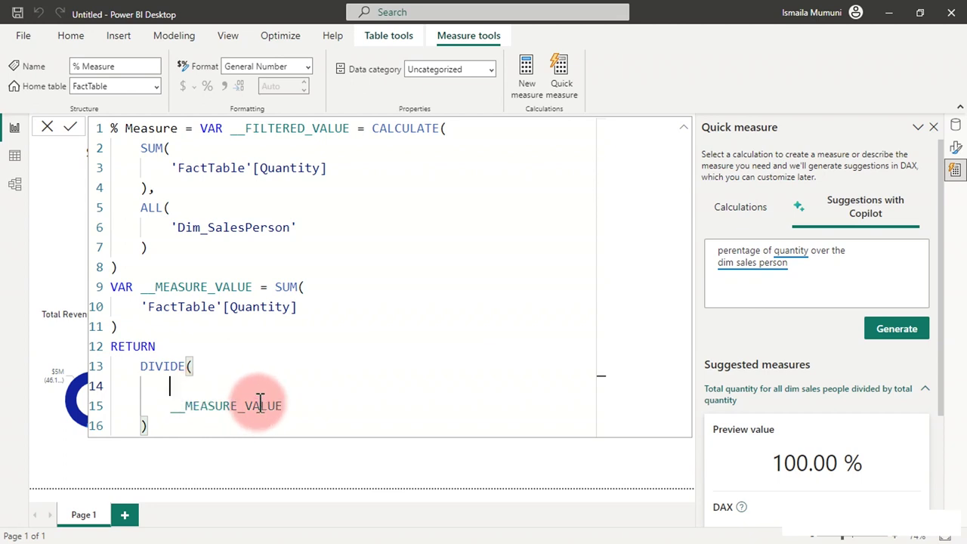
{"action": "key", "text": "BackSpace"}
{"action": "key", "text": "BackSpace"}
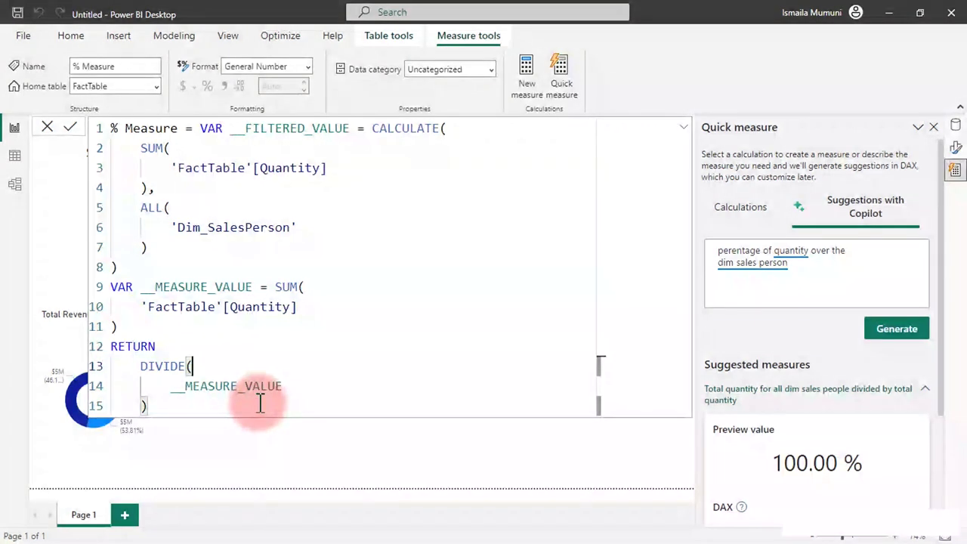
Step: Insert __FILTERED_VALUE as the denominator below __MEASURE_VALUE in the DIVIDE function of % Measure
{"action": "left_click", "coordinate": [289, 387]}
{"action": "type", "text": ","}
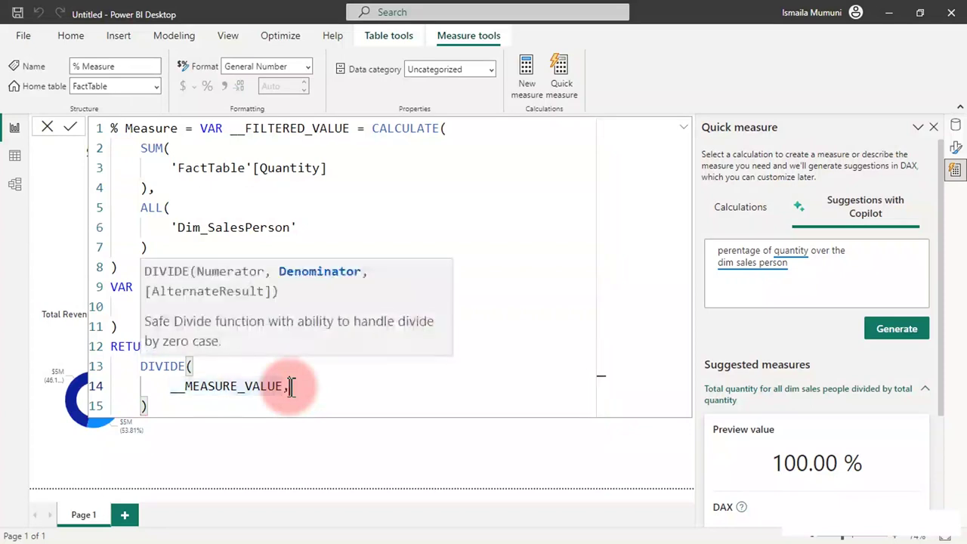
{"action": "key", "text": "Return"}
{"action": "type", "text": "__FILTERED_VALUE,"}
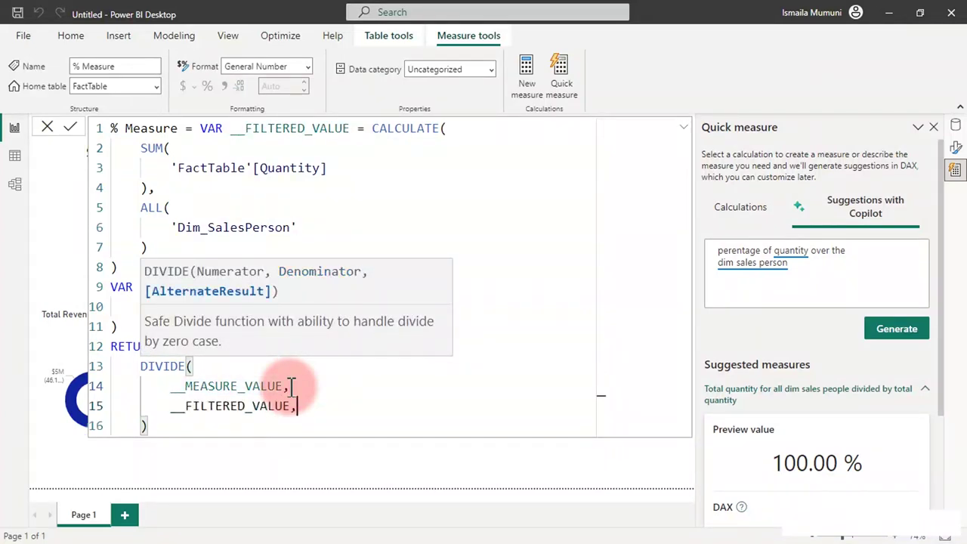
{"action": "key", "text": "BackSpace"}
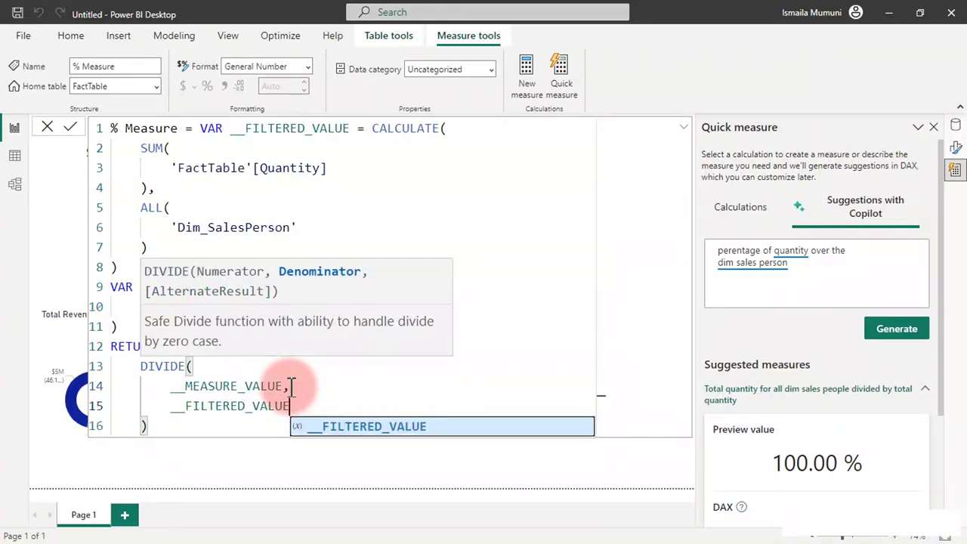
{"action": "key", "text": "Escape"}
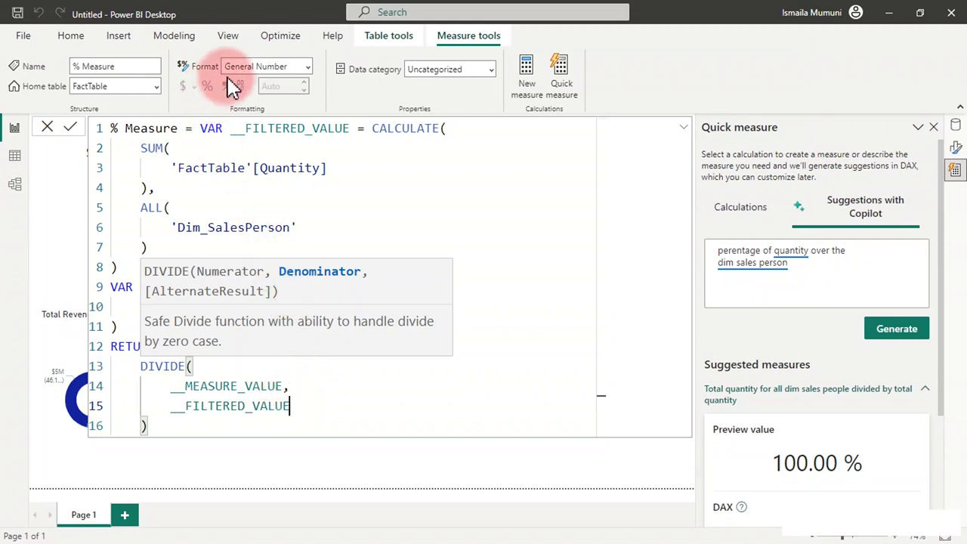
Step: Set the format of % Measure to Percentage and add the measure to the supervisor matrix
{"action": "left_click", "coordinate": [313, 73]}
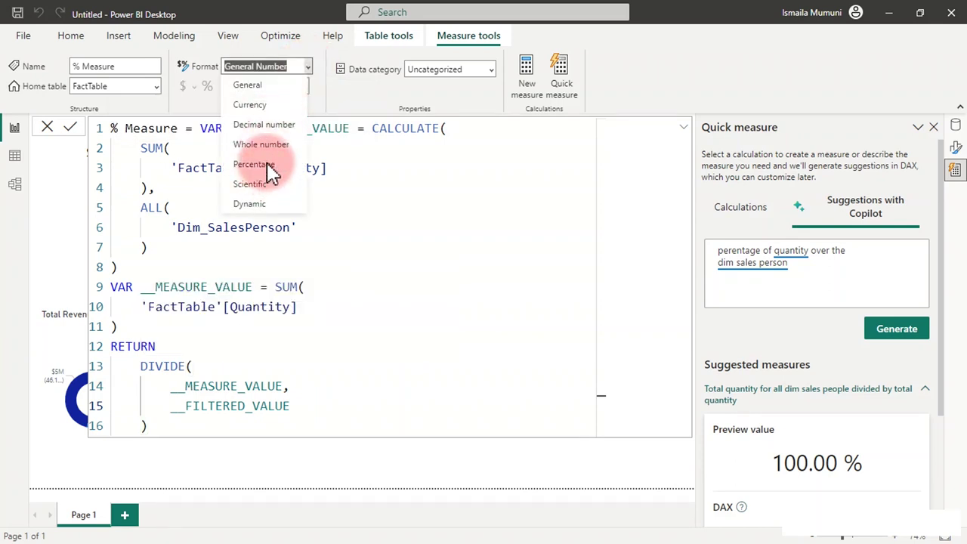
{"action": "left_click", "coordinate": [271, 172]}
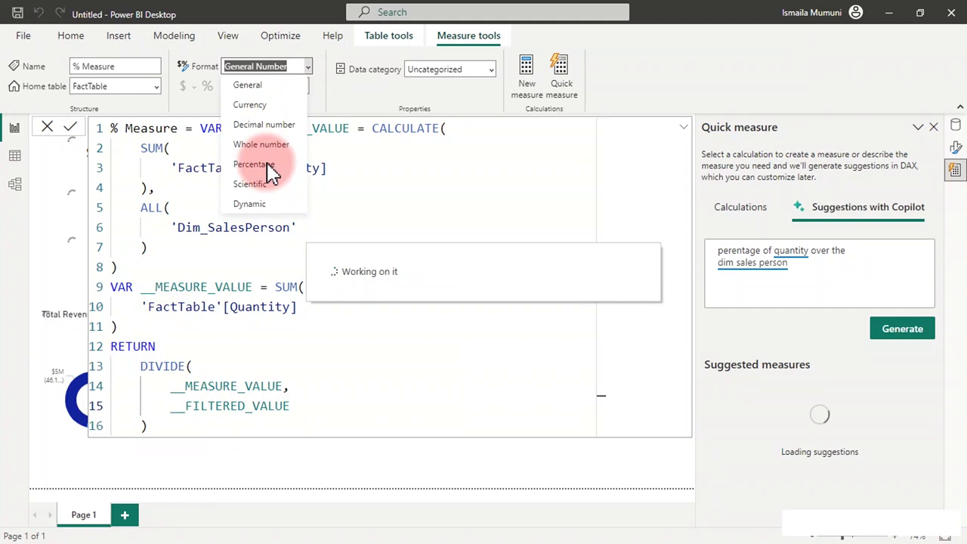
{"action": "left_click", "coordinate": [954, 125]}
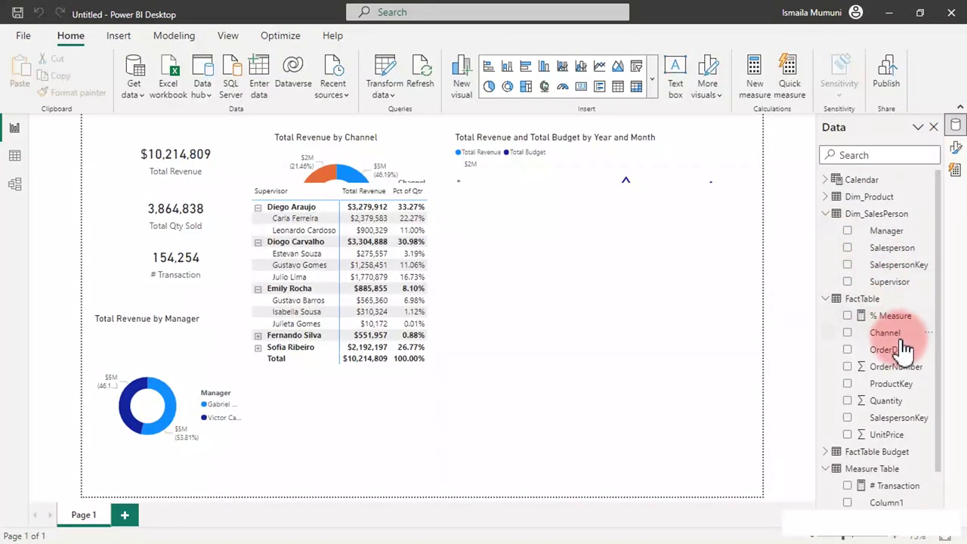
{"action": "left_click", "coordinate": [848, 315]}
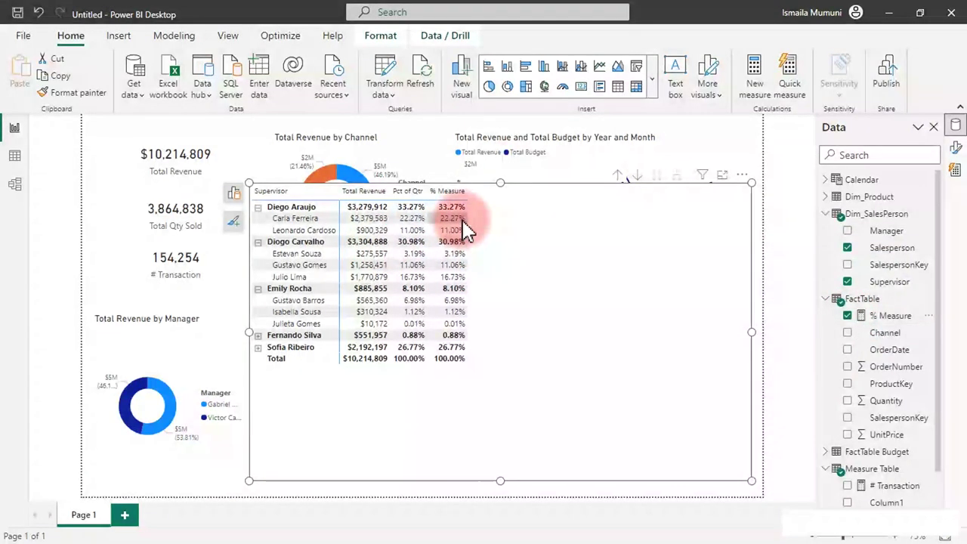
Step: Compare the DAX formula of % Measure in FactTable with that of Pct of Qtr in Measure Table
{"action": "left_click", "coordinate": [892, 318]}
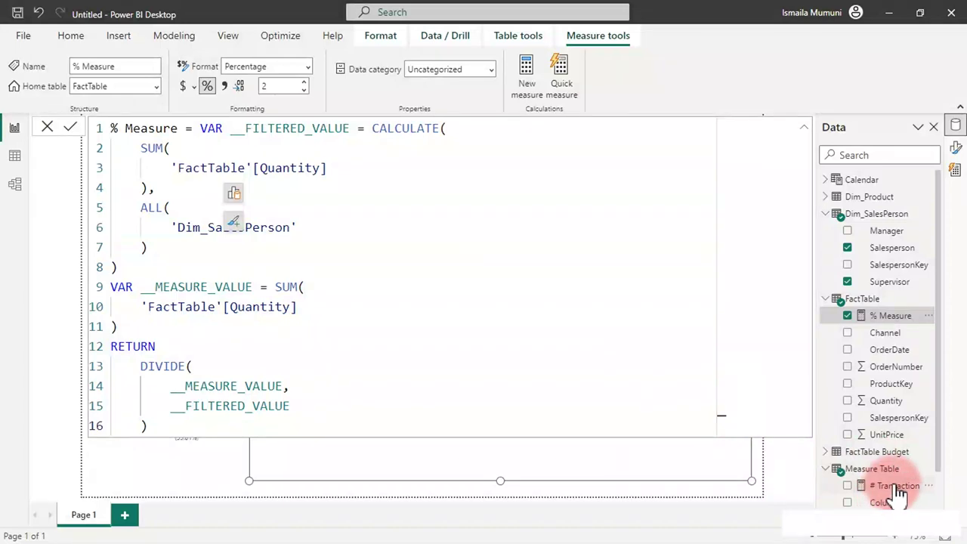
{"action": "scroll", "coordinate": [895, 492], "scroll_direction": "down", "scroll_amount": 2}
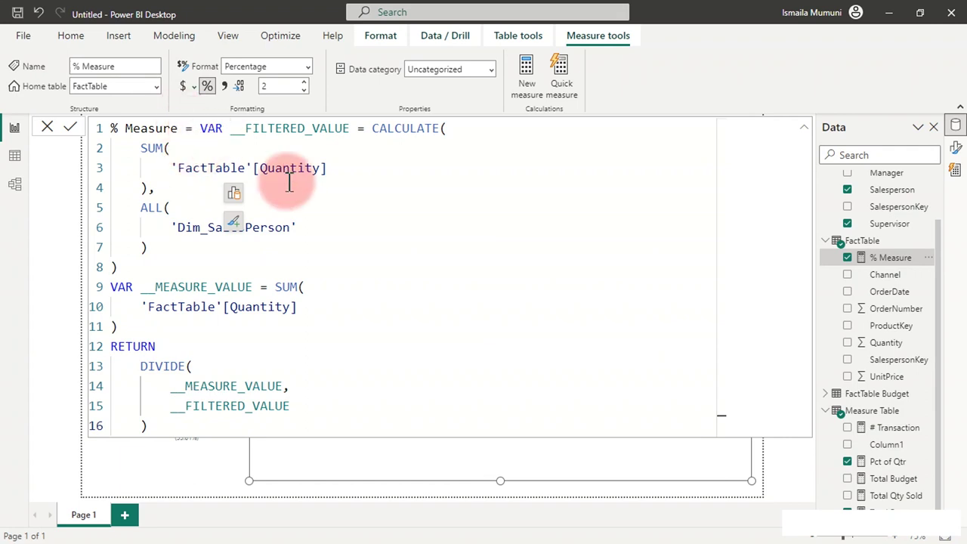
{"action": "left_click", "coordinate": [895, 465]}
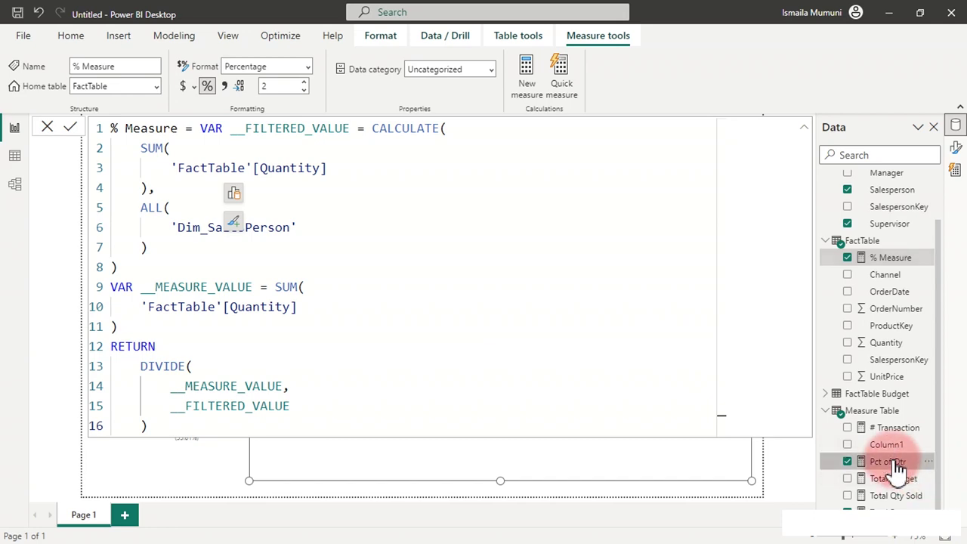
{"action": "left_click", "coordinate": [663, 502]}
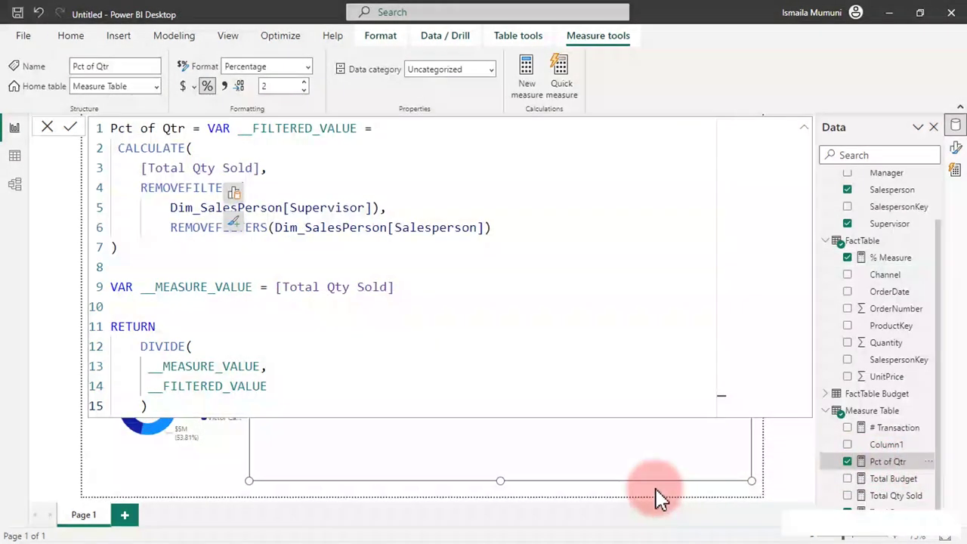
{"action": "left_click", "coordinate": [889, 472]}
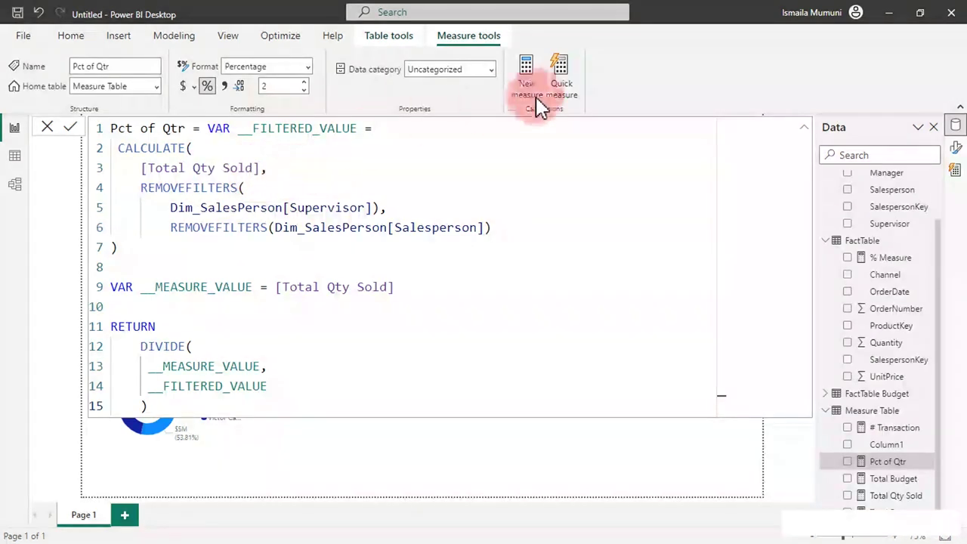
Step: Review the DAX formulas of % Measure in FactTable and Total Qty Sold in Measure Table
{"action": "left_click", "coordinate": [902, 264]}
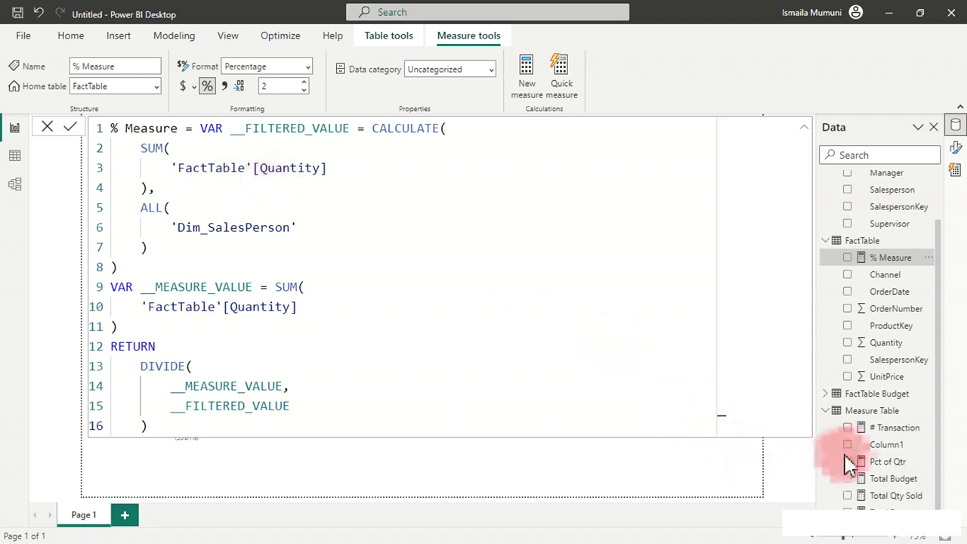
{"action": "left_click", "coordinate": [902, 502]}
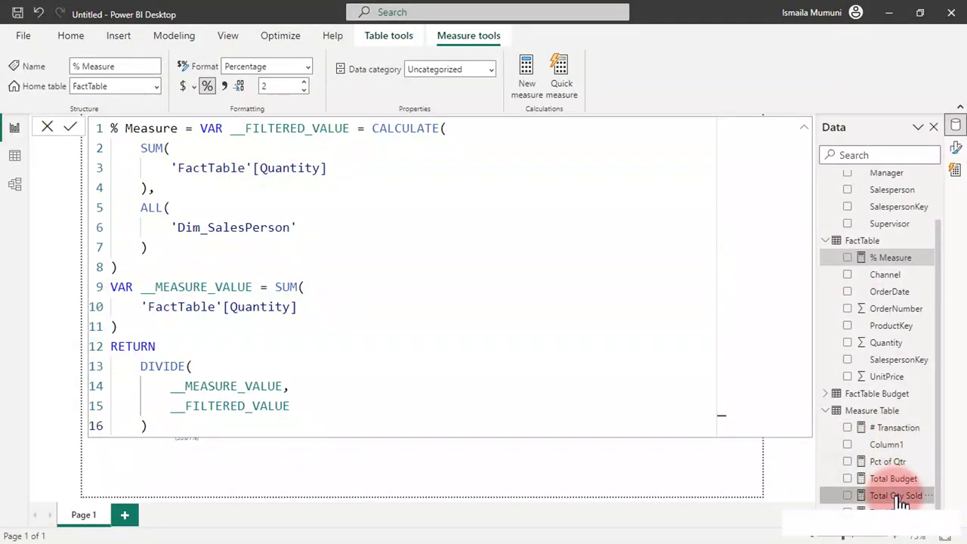
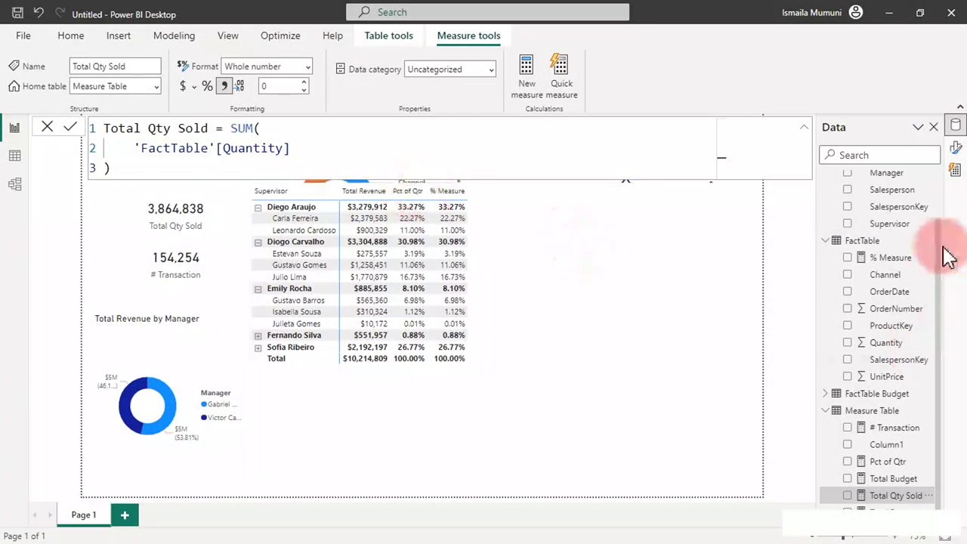
{"action": "left_click", "coordinate": [894, 261]}
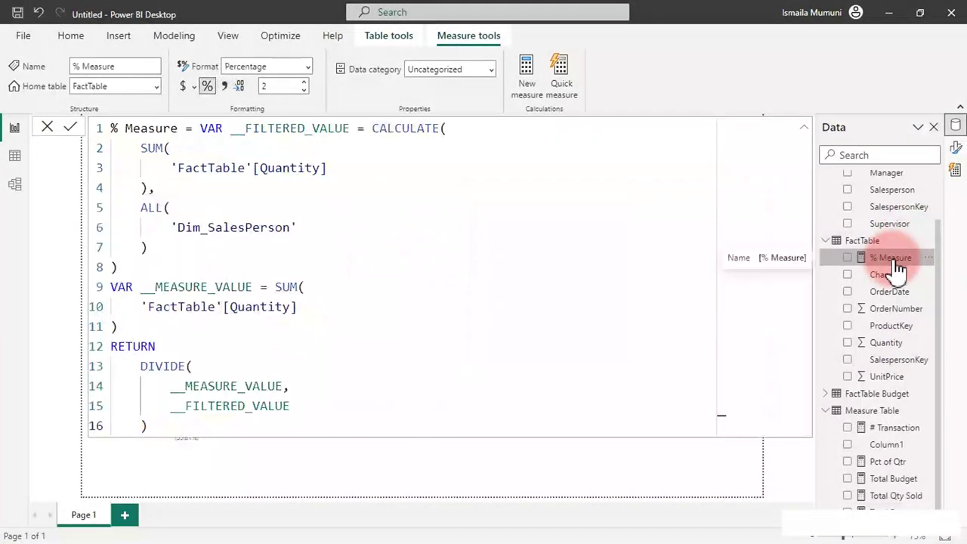
Step: Replace the whole formula of % Measure with a copy of the Pct of Qtr formula and rename the measure Pct of Revenue
{"action": "left_click", "coordinate": [889, 462]}
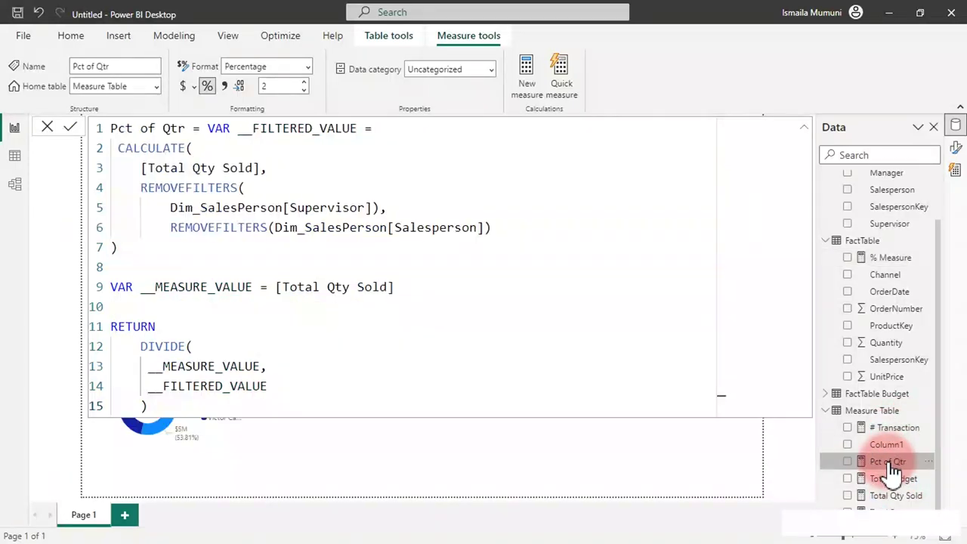
{"action": "left_click", "coordinate": [337, 201]}
{"action": "double_click", "coordinate": [337, 201]}
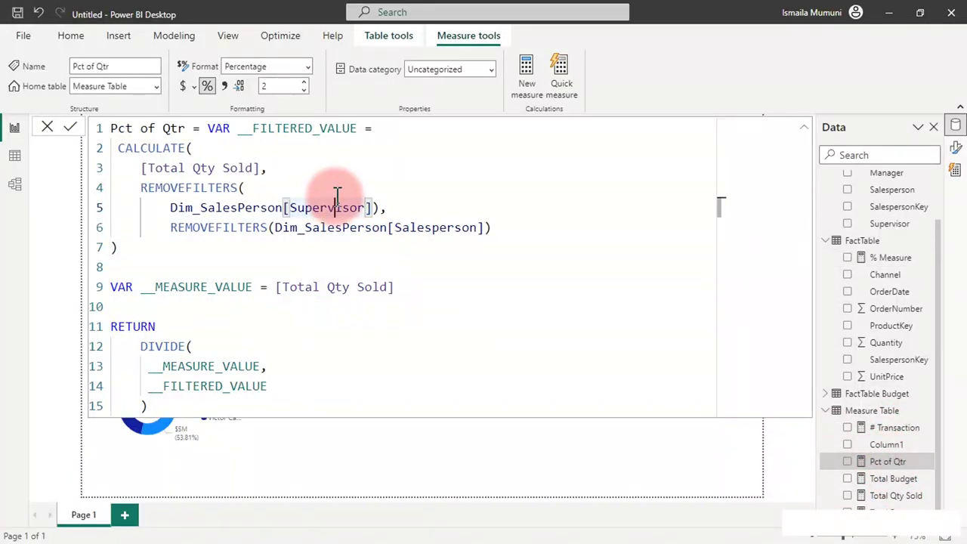
{"action": "key", "text": "ctrl+a"}
{"action": "key", "text": "ctrl+c"}
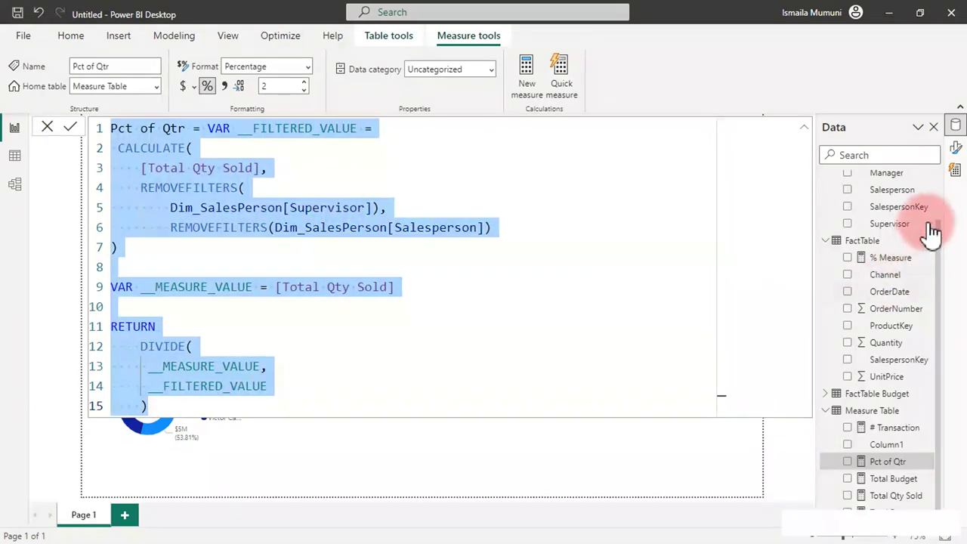
{"action": "left_click", "coordinate": [902, 260]}
{"action": "left_click", "coordinate": [423, 198]}
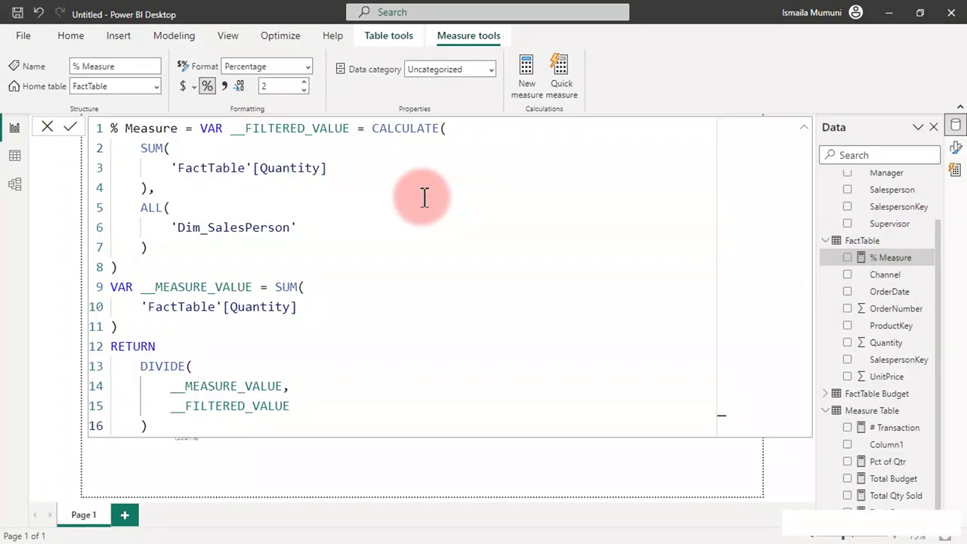
{"action": "key", "text": "ctrl+a"}
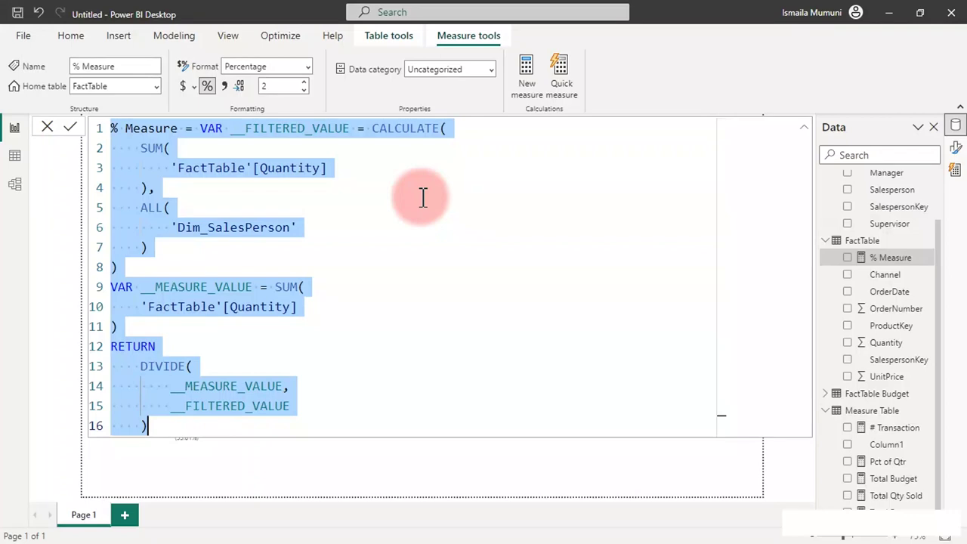
{"action": "key", "text": "Delete"}
{"action": "key", "text": "ctrl+v"}
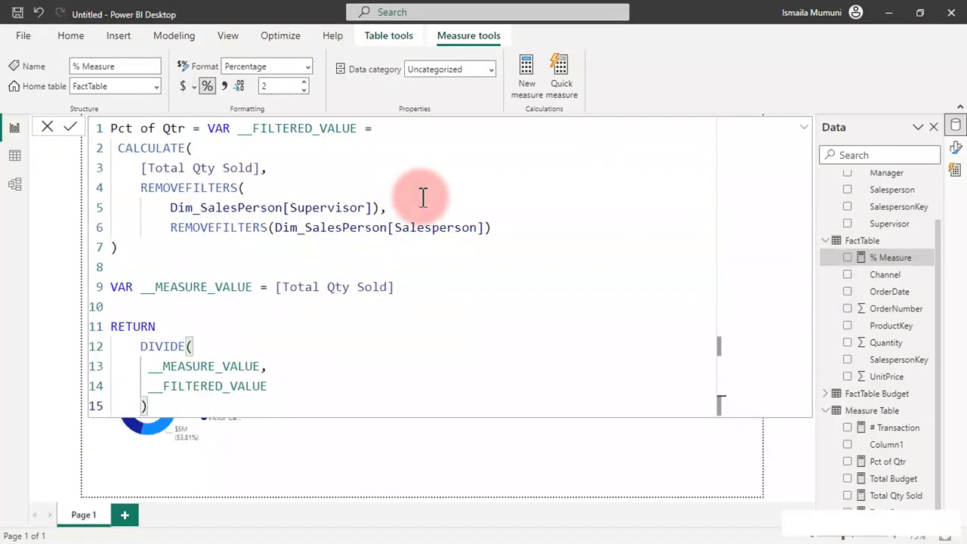
{"action": "double_click", "coordinate": [181, 128]}
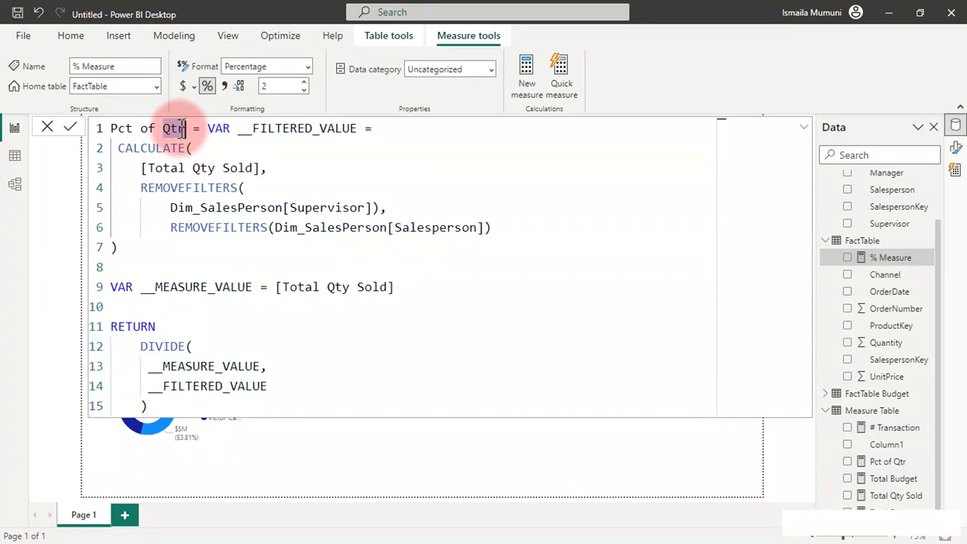
{"action": "type", "text": "Revenue"}
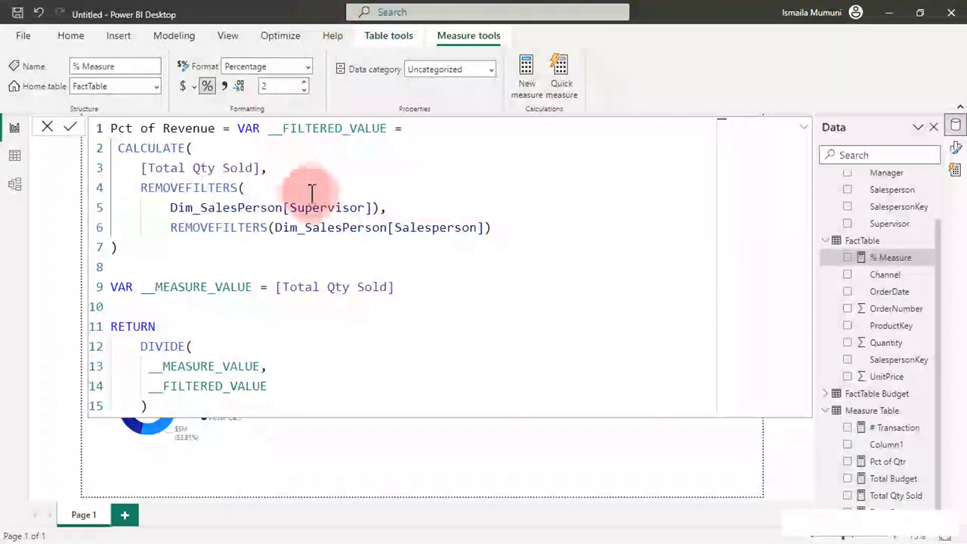
Step: Replace [Total Qty Sold] with [Total Revenue] as the CALCULATE expression of the __FILTERED_VALUE variable
{"action": "left_click", "coordinate": [260, 168]}
{"action": "key", "text": "BackSpace"}
{"action": "key", "text": "BackSpace"}
{"action": "key", "text": "BackSpace"}
{"action": "key", "text": "BackSpace"}
{"action": "key", "text": "BackSpace"}
{"action": "key", "text": "BackSpace"}
{"action": "key", "text": "BackSpace"}
{"action": "key", "text": "BackSpace"}
{"action": "key", "text": "BackSpace"}
{"action": "key", "text": "BackSpace"}
{"action": "key", "text": "BackSpace"}
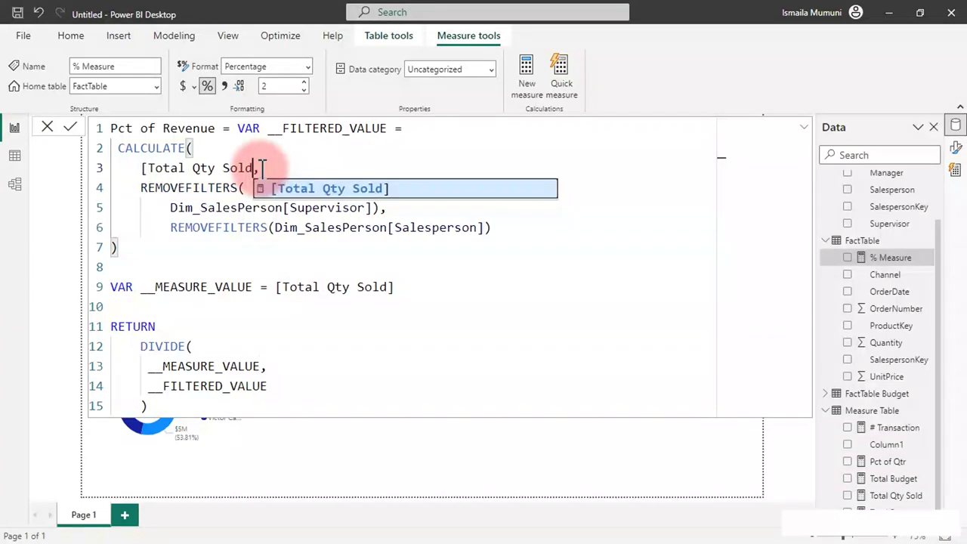
{"action": "key", "text": "BackSpace"}
{"action": "key", "text": "BackSpace"}
{"action": "key", "text": "BackSpace"}
{"action": "key", "text": "BackSpace"}
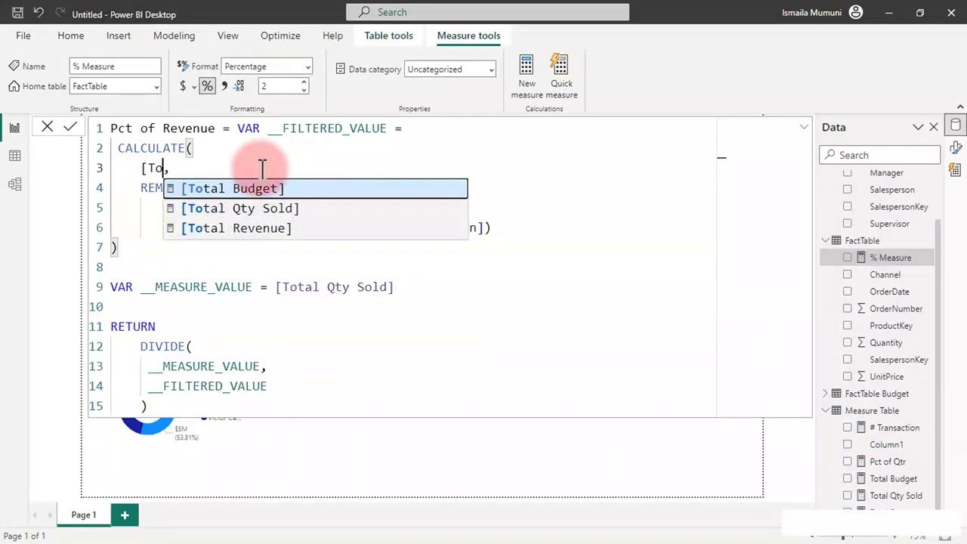
{"action": "type", "text": "T"}
{"action": "key", "text": "Down"}
{"action": "key", "text": "Down"}
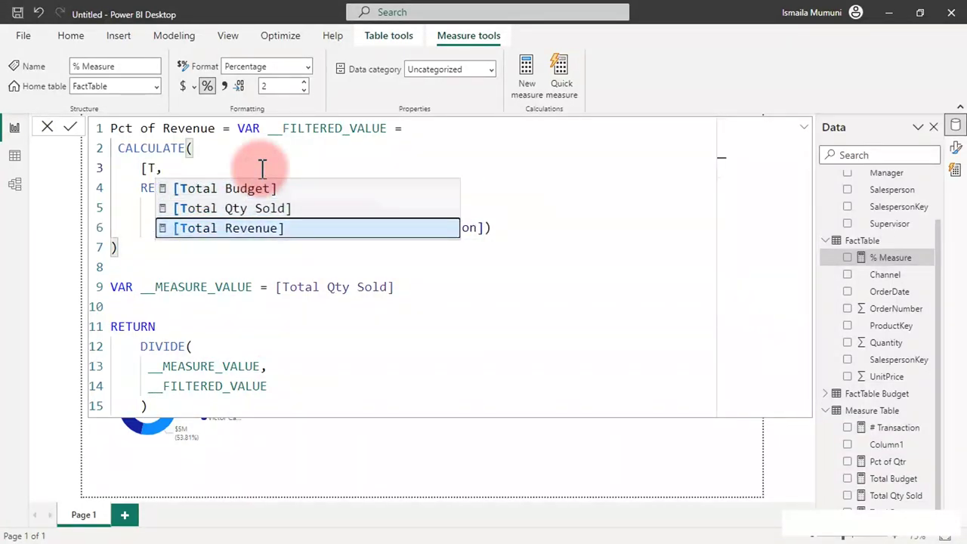
{"action": "key", "text": "Tab"}
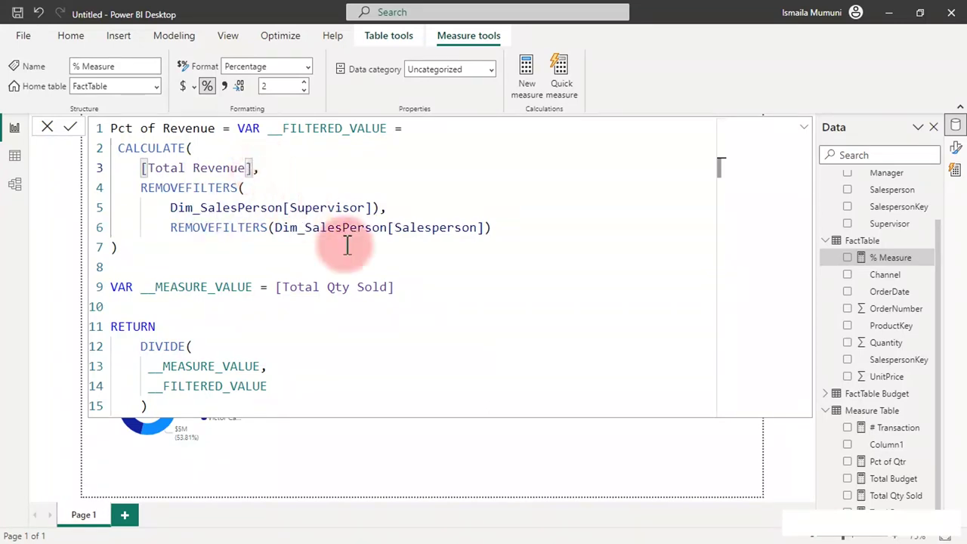
Step: Set the __MEASURE_VALUE variable in the Pct of Revenue formula to [Total Revenue]
{"action": "left_click", "coordinate": [396, 287]}
{"action": "key", "text": "BackSpace"}
{"action": "key", "text": "BackSpace"}
{"action": "key", "text": "BackSpace"}
{"action": "key", "text": "BackSpace"}
{"action": "key", "text": "BackSpace"}
{"action": "key", "text": "BackSpace"}
{"action": "key", "text": "BackSpace"}
{"action": "key", "text": "BackSpace"}
{"action": "key", "text": "BackSpace"}
{"action": "key", "text": "BackSpace"}
{"action": "key", "text": "BackSpace"}
{"action": "key", "text": "BackSpace"}
{"action": "key", "text": "BackSpace"}
{"action": "key", "text": "BackSpace"}
{"action": "key", "text": "BackSpace"}
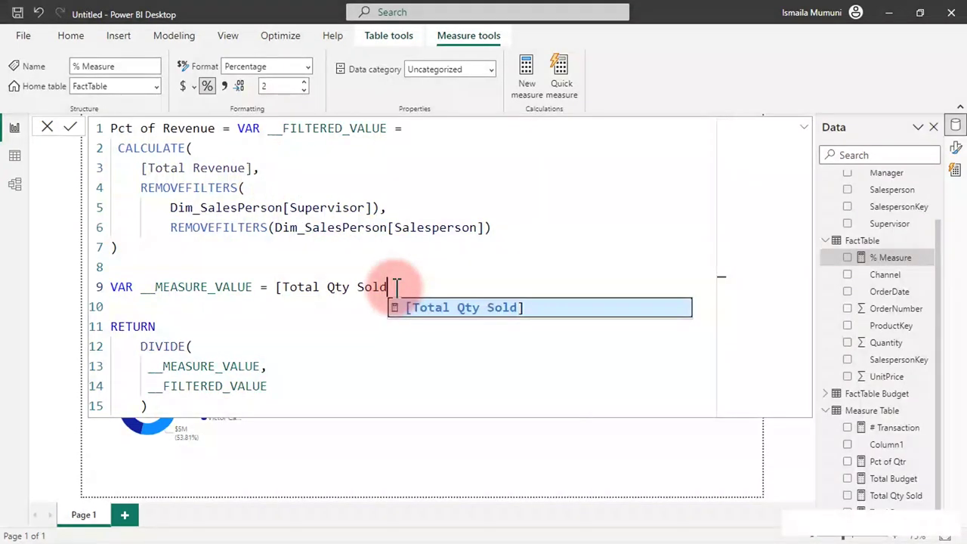
{"action": "key", "text": "Down"}
{"action": "key", "text": "Down"}
{"action": "key", "text": "Down"}
{"action": "key", "text": "Down"}
{"action": "key", "text": "Tab"}
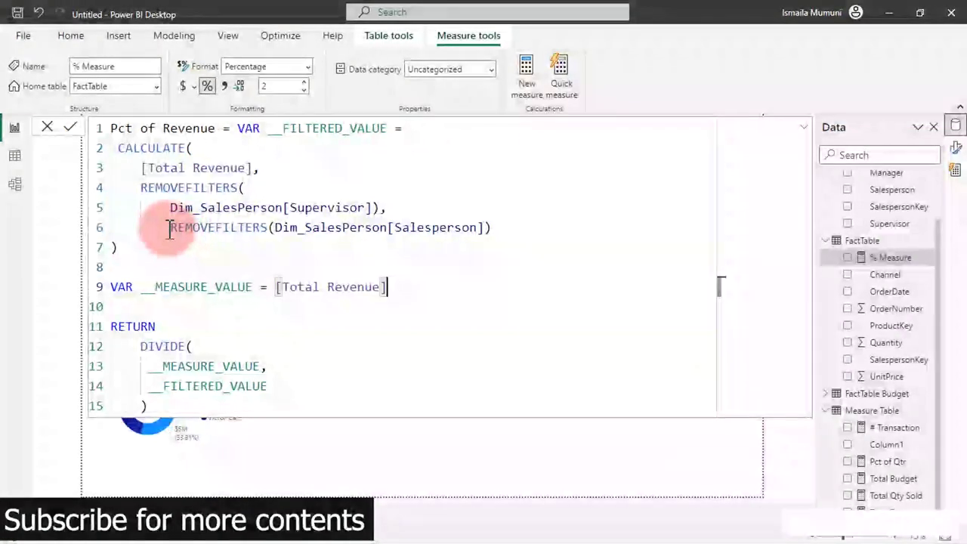
Step: Delete the second REMOVEFILTERS argument, for Dim_SalesPerson[Salesperson], from the CALCULATE function, keeping its closing parenthesis
{"action": "double_click", "coordinate": [170, 228]}
{"action": "left_click_drag", "start_coordinate": [170, 228], "coordinate": [311, 230]}
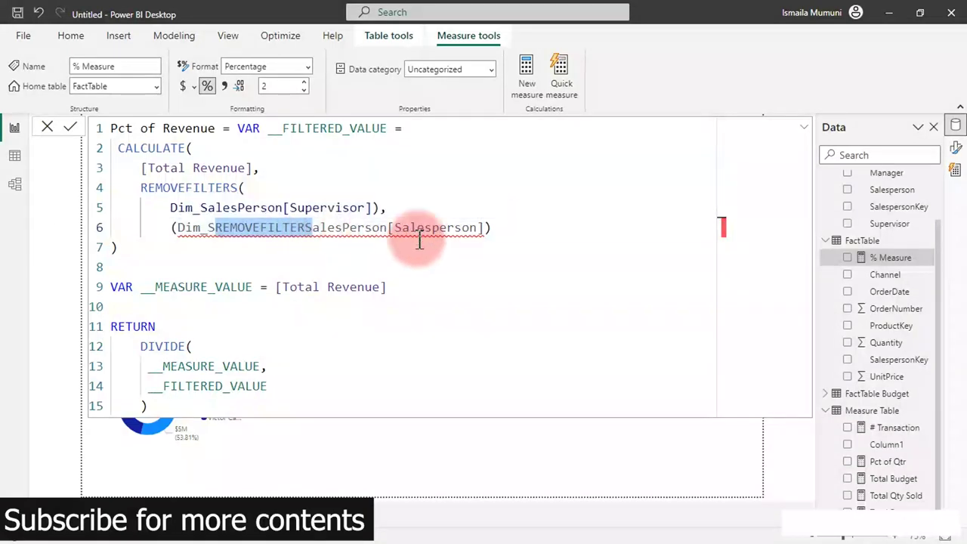
{"action": "left_click", "coordinate": [504, 228]}
{"action": "left_click_drag", "start_coordinate": [504, 229], "coordinate": [156, 229]}
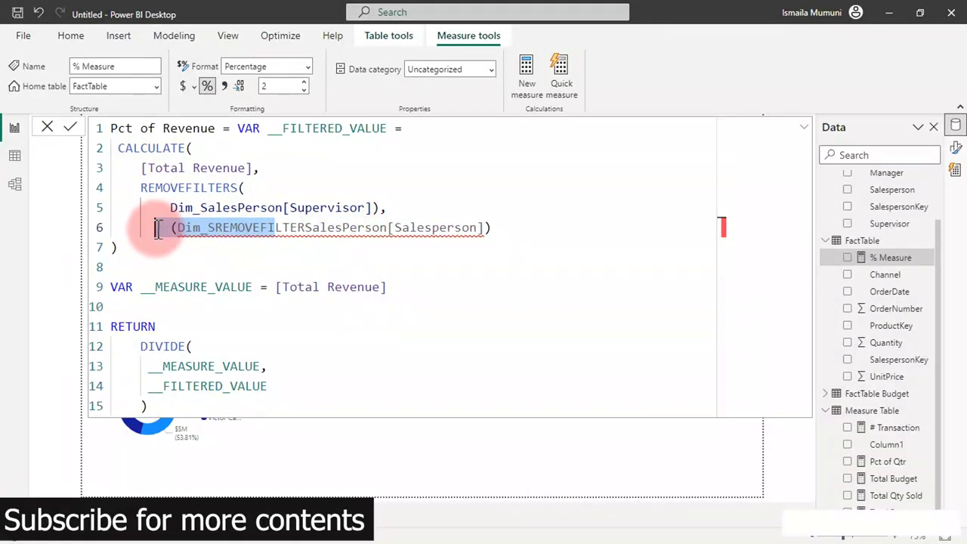
{"action": "key", "text": "BackSpace"}
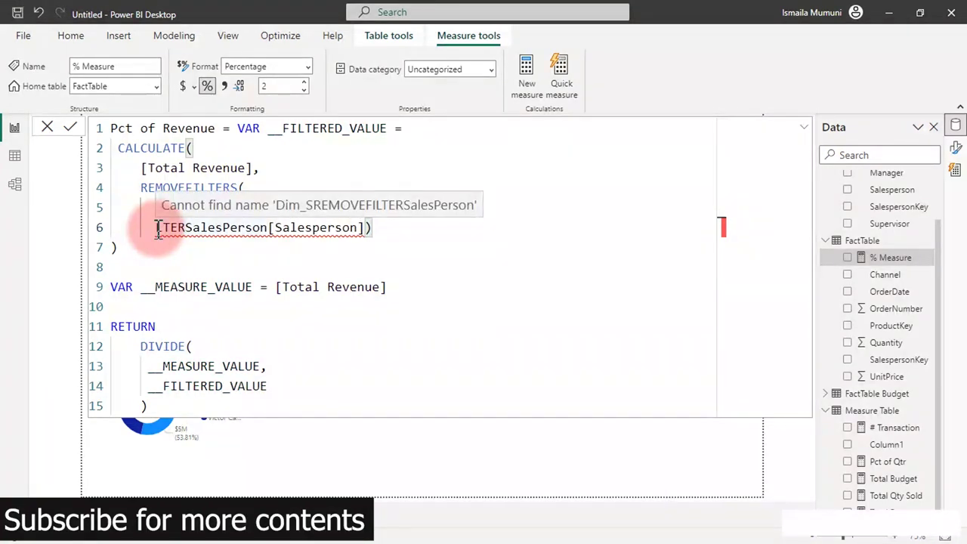
{"action": "key", "text": "Delete"}
{"action": "key", "text": "Delete"}
{"action": "key", "text": "Delete"}
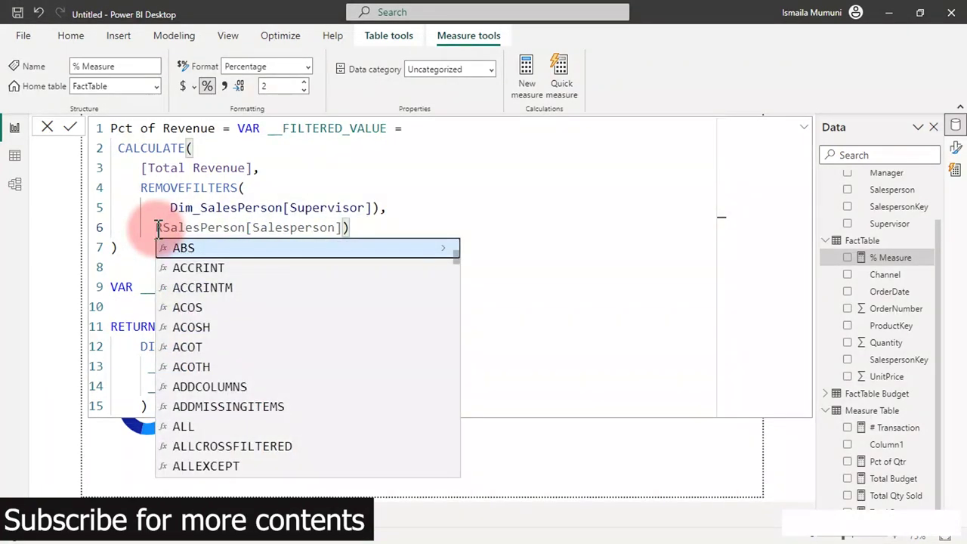
{"action": "key", "text": "Delete"}
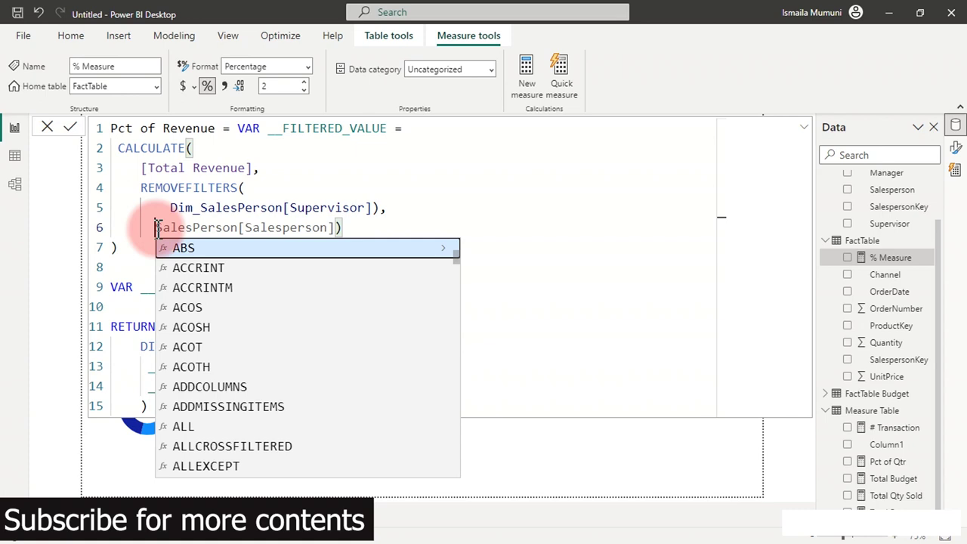
{"action": "key", "text": "Delete"}
{"action": "key", "text": "Delete"}
{"action": "key", "text": "Delete"}
{"action": "key", "text": "Delete"}
{"action": "key", "text": "Delete"}
{"action": "key", "text": "Delete"}
{"action": "key", "text": "Delete"}
{"action": "key", "text": "Delete"}
{"action": "key", "text": "Delete"}
{"action": "key", "text": "Delete"}
{"action": "key", "text": "Delete"}
{"action": "key", "text": "Delete"}
{"action": "key", "text": "Delete"}
{"action": "key", "text": "Delete"}
{"action": "key", "text": "Delete"}
{"action": "key", "text": "Delete"}
{"action": "key", "text": "Delete"}
{"action": "key", "text": "Delete"}
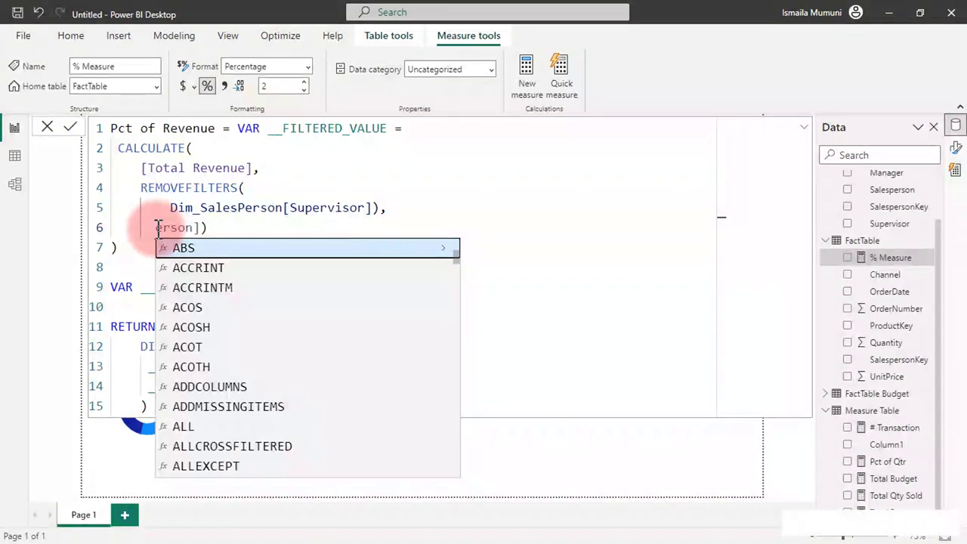
{"action": "key", "text": "Delete"}
{"action": "key", "text": "Delete"}
{"action": "key", "text": "Delete"}
{"action": "key", "text": "Delete"}
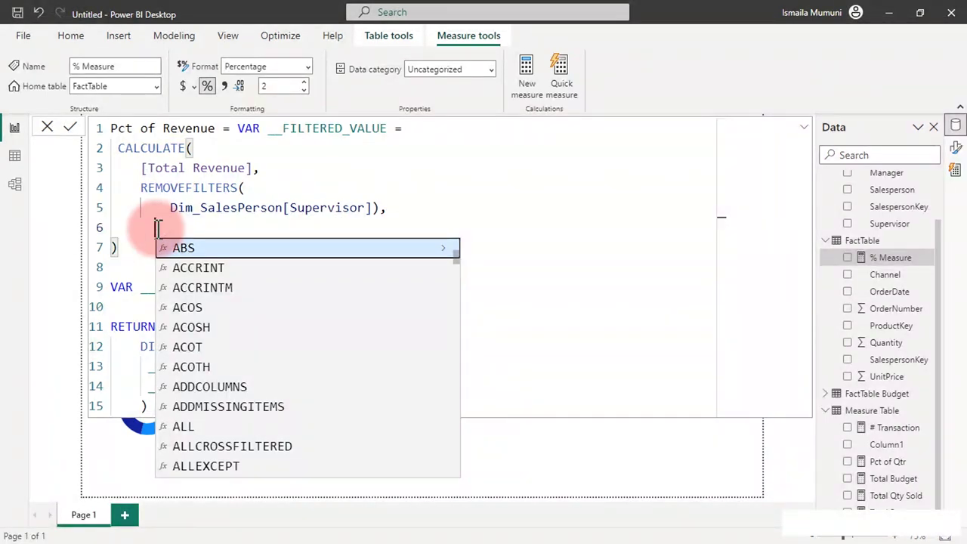
{"action": "type", "text": ")"}
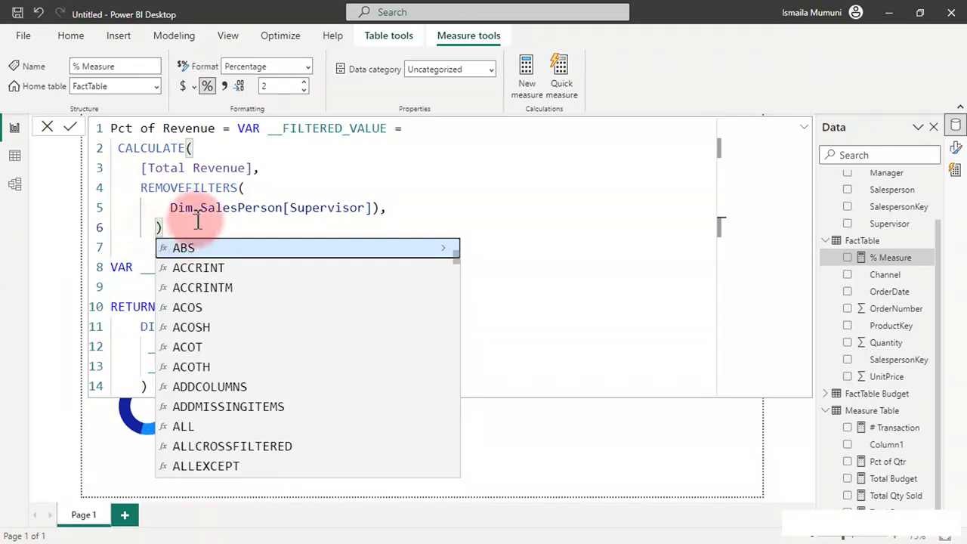
{"action": "key", "text": "Escape"}
{"action": "double_click", "coordinate": [283, 209]}
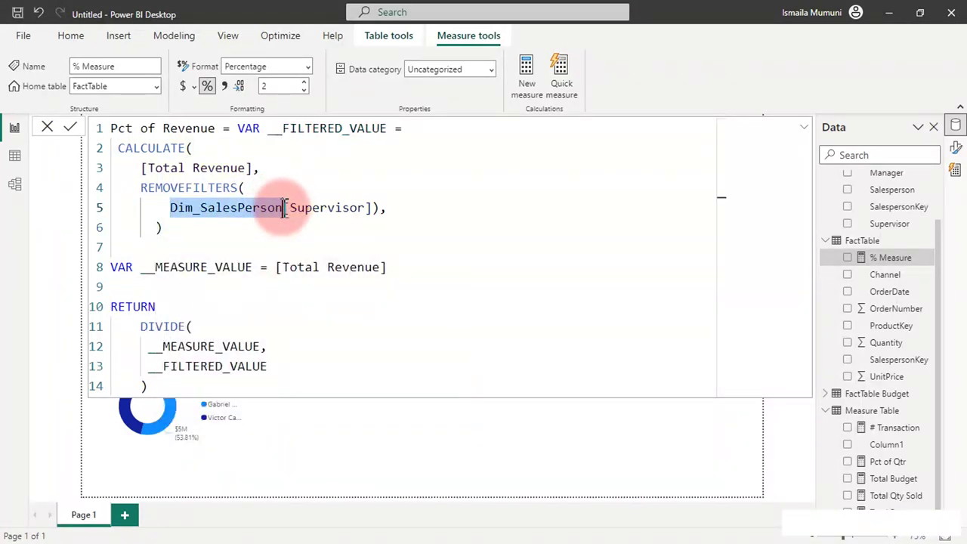
{"action": "key", "text": "Delete"}
{"action": "key", "text": "Delete"}
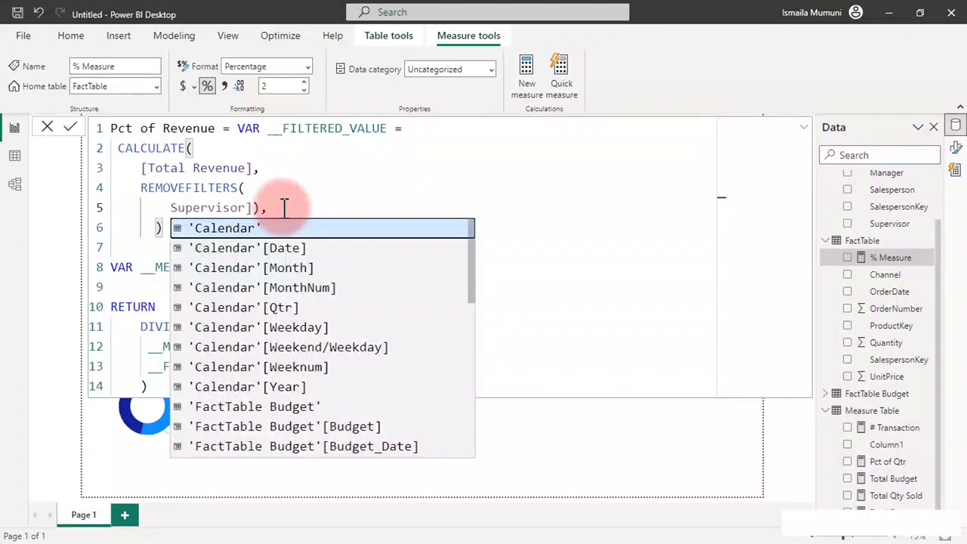
{"action": "key", "text": "ctrl+z"}
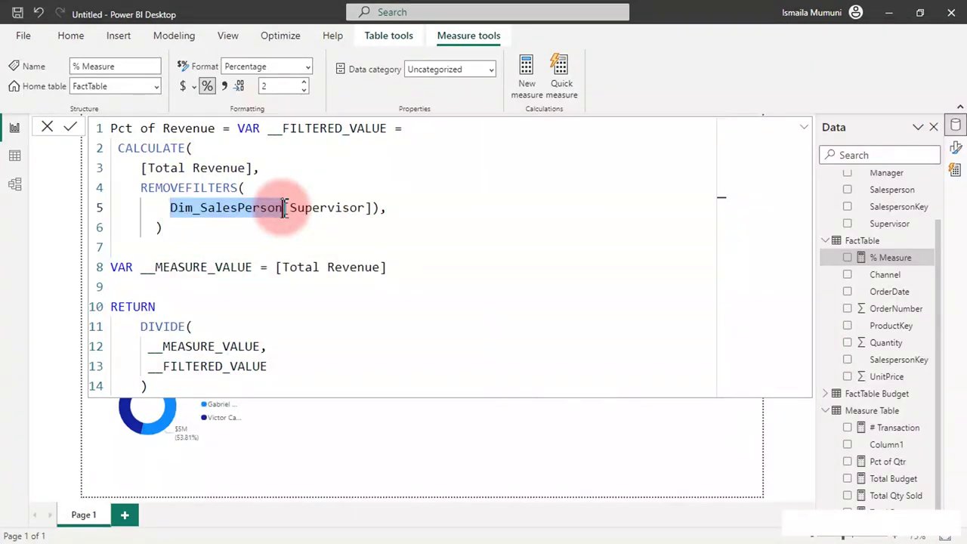
Step: Remove the [Supervisor] column reference from REMOVEFILTERS, leaving the whole Dim_SalesPerson table as its argument
{"action": "left_click", "coordinate": [284, 209]}
{"action": "key", "text": "Delete"}
{"action": "key", "text": "Delete"}
{"action": "key", "text": "Delete"}
{"action": "key", "text": "Delete"}
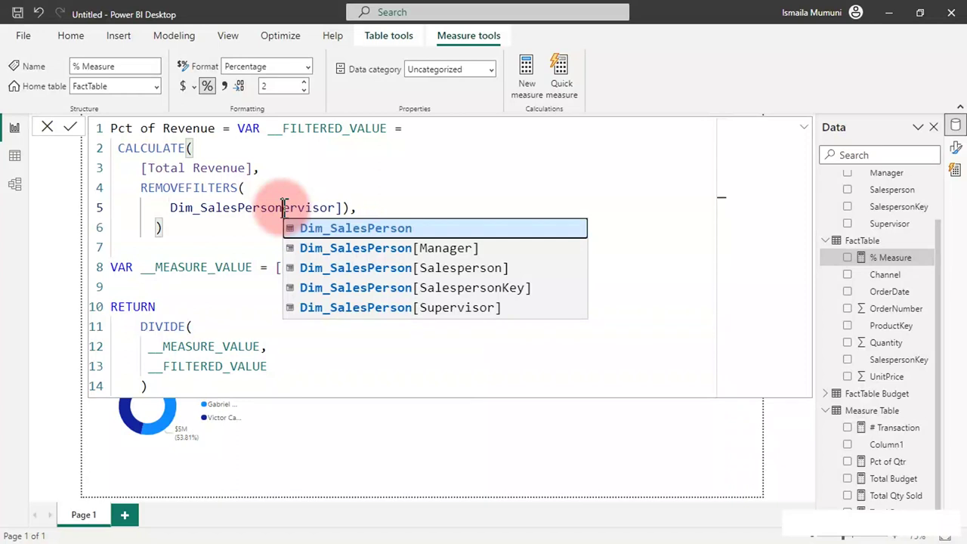
{"action": "key", "text": "Delete"}
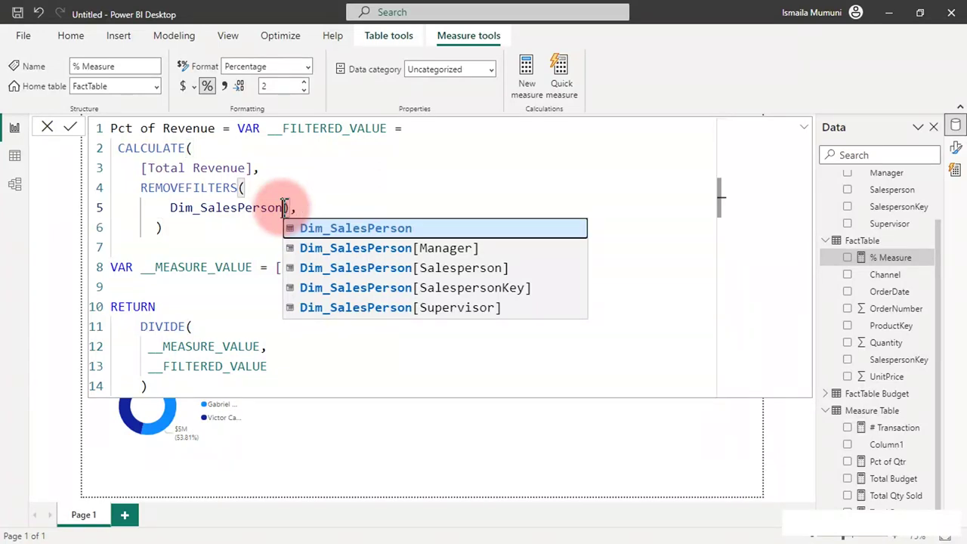
{"action": "left_click", "coordinate": [309, 226]}
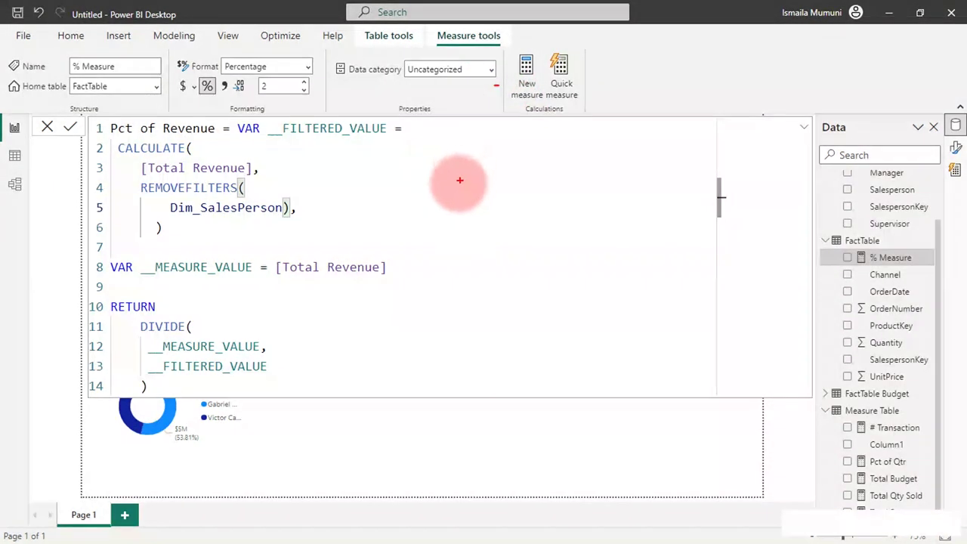
{"action": "mouse_move", "coordinate": [428, 160]}
{"action": "left_mouse_down"}
{"action": "mouse_move", "coordinate": [436, 190]}
{"action": "mouse_move", "coordinate": [441, 174]}
{"action": "mouse_move", "coordinate": [473, 196]}
{"action": "mouse_move", "coordinate": [515, 153]}
{"action": "mouse_move", "coordinate": [540, 181]}
{"action": "mouse_move", "coordinate": [600, 175]}
{"action": "left_mouse_up"}
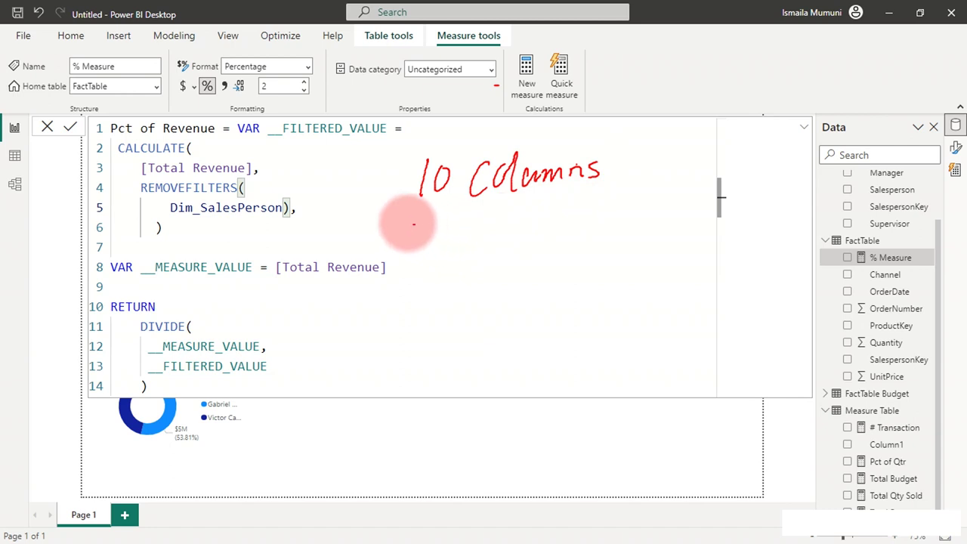
{"action": "left_click_drag", "start_coordinate": [423, 206], "coordinate": [610, 198]}
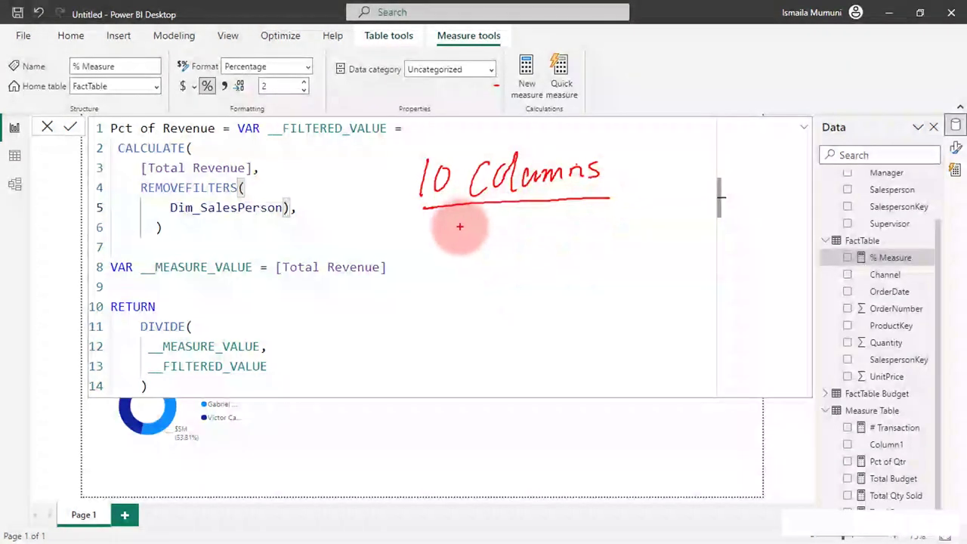
{"action": "mouse_move", "coordinate": [459, 227]}
{"action": "left_mouse_down"}
{"action": "mouse_move", "coordinate": [449, 352]}
{"action": "mouse_move", "coordinate": [459, 346]}
{"action": "left_mouse_up"}
{"action": "mouse_move", "coordinate": [400, 189]}
{"action": "left_mouse_down"}
{"action": "mouse_move", "coordinate": [425, 156]}
{"action": "mouse_move", "coordinate": [452, 154]}
{"action": "mouse_move", "coordinate": [446, 192]}
{"action": "mouse_move", "coordinate": [414, 195]}
{"action": "left_mouse_up"}
{"action": "mouse_move", "coordinate": [497, 221]}
{"action": "left_mouse_down"}
{"action": "mouse_move", "coordinate": [501, 245]}
{"action": "mouse_move", "coordinate": [508, 228]}
{"action": "mouse_move", "coordinate": [538, 234]}
{"action": "mouse_move", "coordinate": [506, 264]}
{"action": "mouse_move", "coordinate": [523, 288]}
{"action": "mouse_move", "coordinate": [534, 269]}
{"action": "mouse_move", "coordinate": [556, 285]}
{"action": "left_mouse_up"}
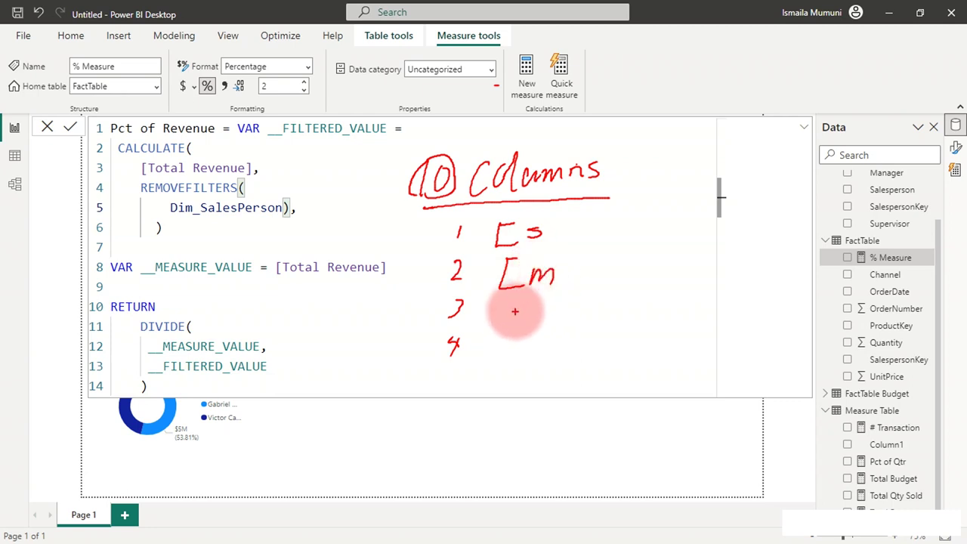
{"action": "mouse_move", "coordinate": [501, 305]}
{"action": "left_mouse_down"}
{"action": "mouse_move", "coordinate": [524, 330]}
{"action": "mouse_move", "coordinate": [562, 320]}
{"action": "mouse_move", "coordinate": [553, 328]}
{"action": "left_mouse_up"}
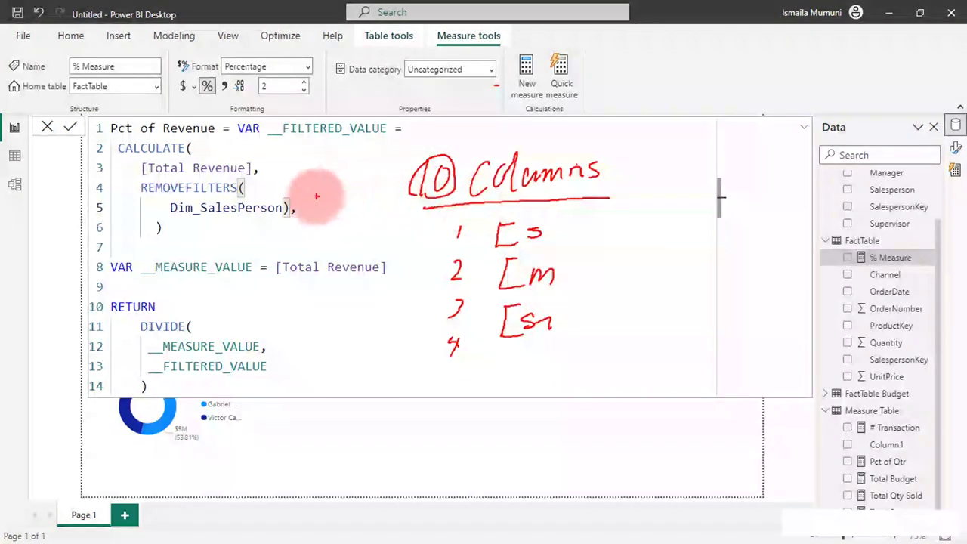
{"action": "mouse_move", "coordinate": [167, 215]}
{"action": "left_mouse_down"}
{"action": "mouse_move", "coordinate": [255, 223]}
{"action": "mouse_move", "coordinate": [316, 215]}
{"action": "mouse_move", "coordinate": [290, 191]}
{"action": "mouse_move", "coordinate": [171, 184]}
{"action": "mouse_move", "coordinate": [142, 188]}
{"action": "mouse_move", "coordinate": [140, 223]}
{"action": "left_mouse_up"}
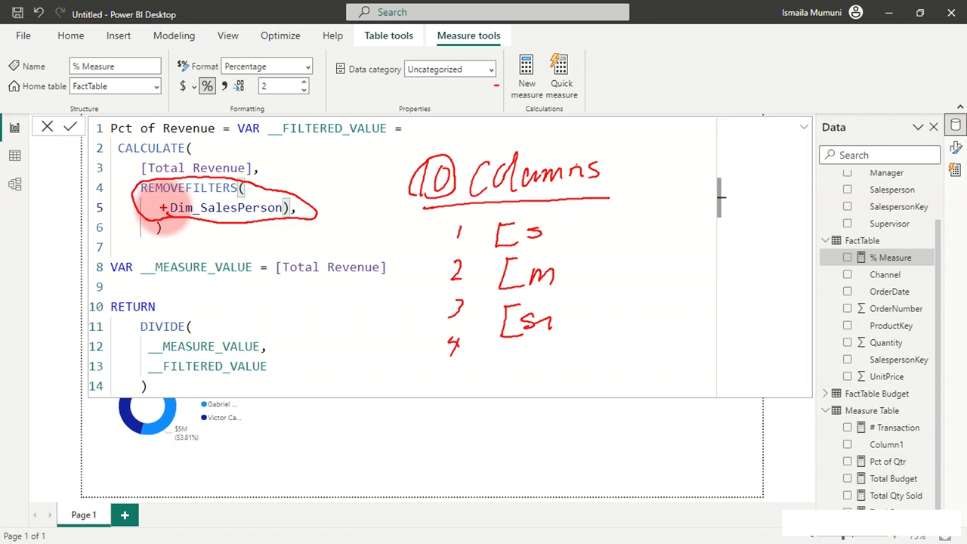
{"action": "key", "text": "Escape"}
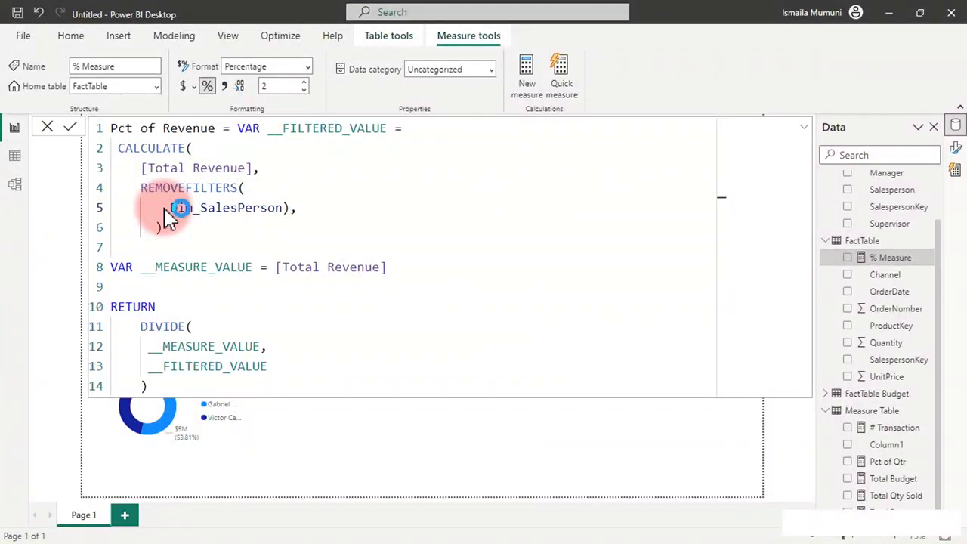
Step: Remove the trailing comma after the REMOVEFILTERS argument and commit the Pct of Revenue measure
{"action": "key", "text": "Return"}
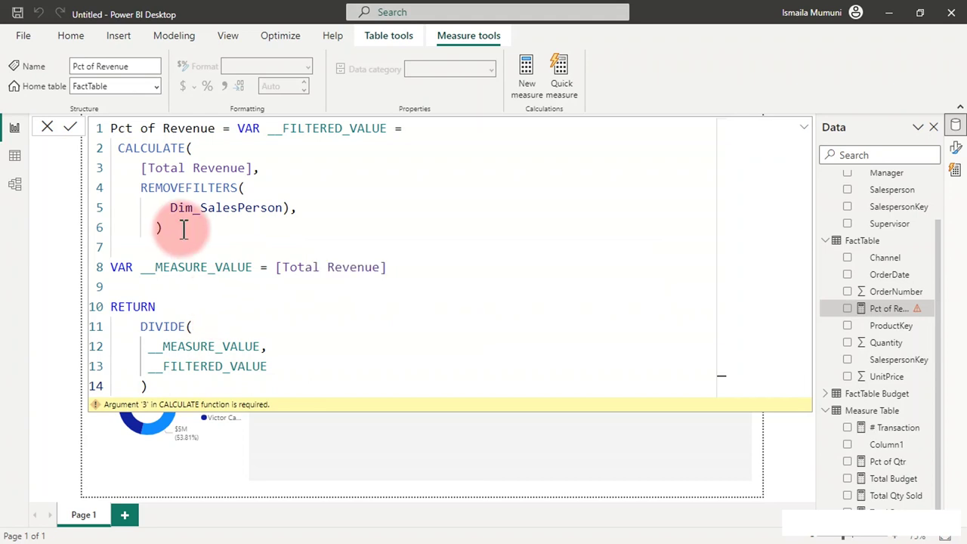
{"action": "left_click", "coordinate": [299, 208]}
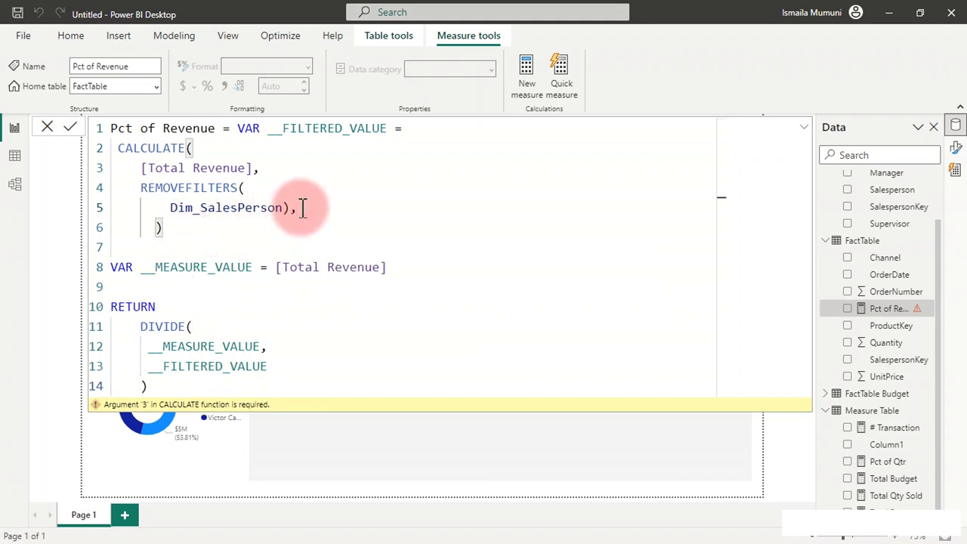
{"action": "left_click", "coordinate": [185, 229]}
{"action": "left_click", "coordinate": [263, 349]}
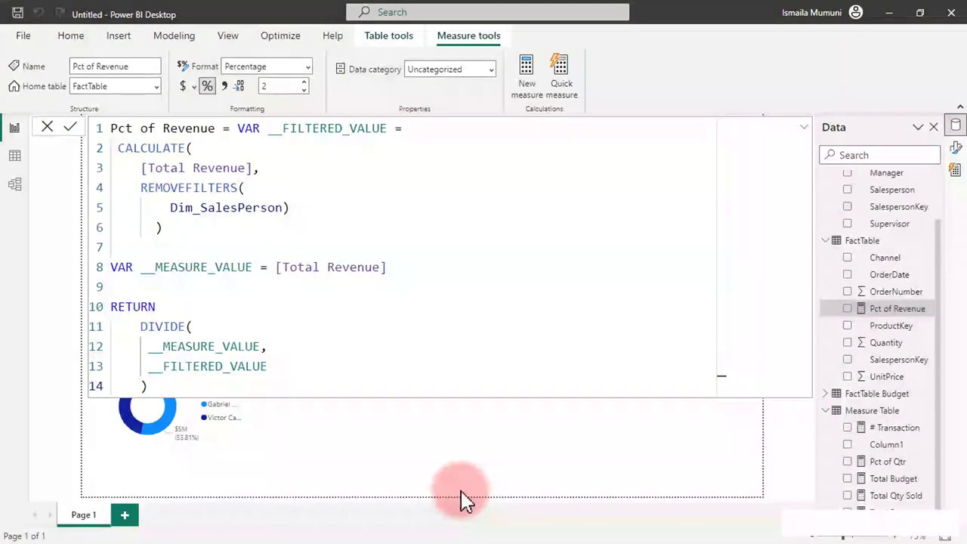
{"action": "left_click", "coordinate": [464, 499]}
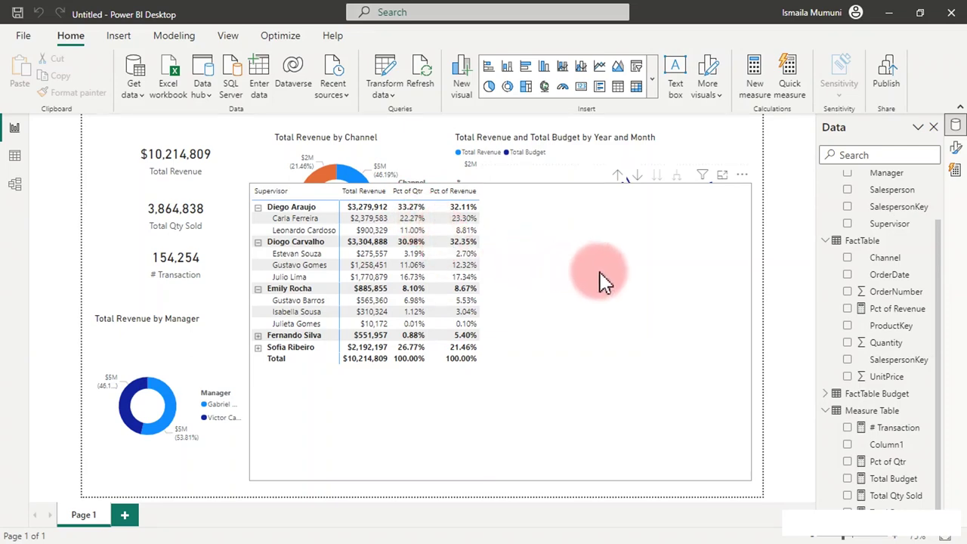
Step: Reorder the matrix values so that Pct of Revenue comes directly after Total Revenue and before Pct of Qtr
{"action": "left_click", "coordinate": [257, 241]}
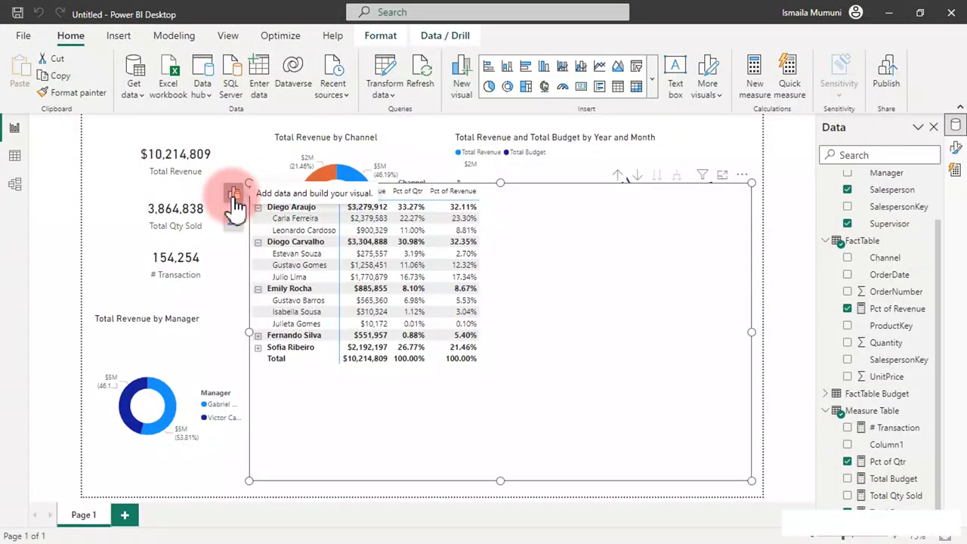
{"action": "left_click", "coordinate": [234, 198]}
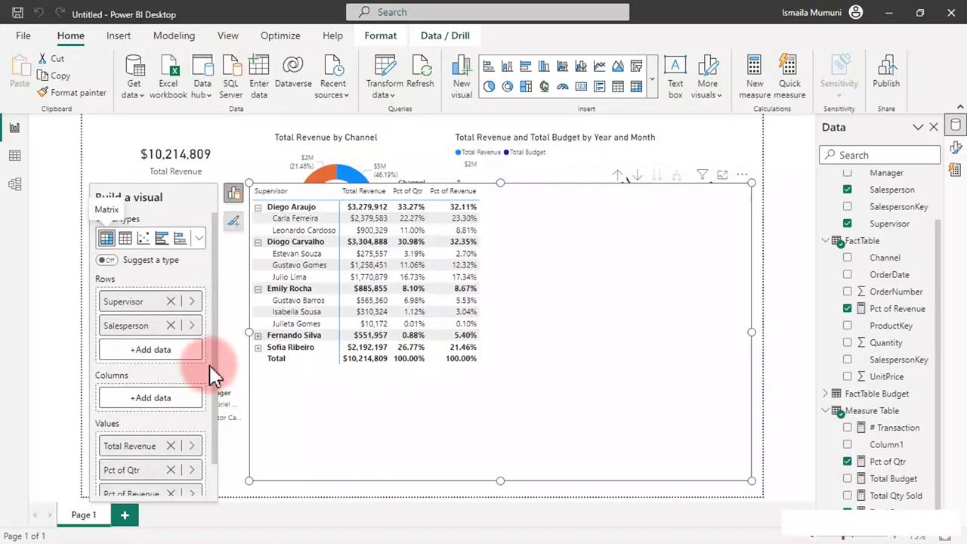
{"action": "scroll", "coordinate": [218, 378], "scroll_direction": "down", "scroll_amount": 2}
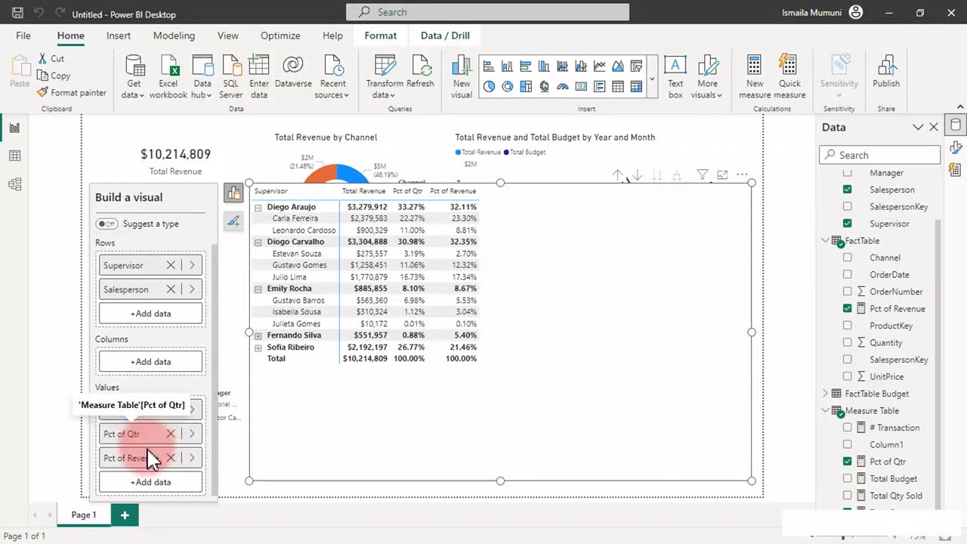
{"action": "left_click_drag", "start_coordinate": [151, 464], "coordinate": [193, 401]}
{"action": "left_click_drag", "start_coordinate": [135, 444], "coordinate": [143, 485]}
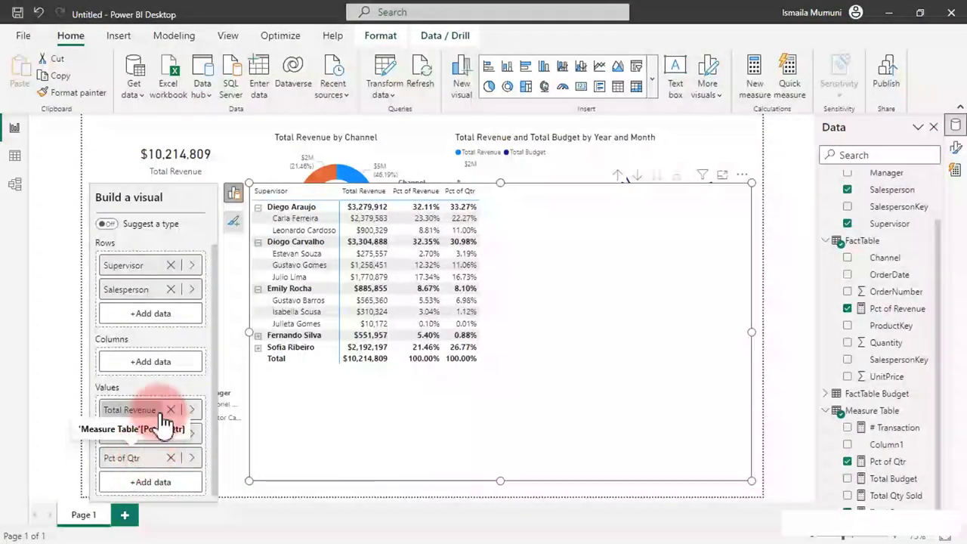
Step: Rename the Pct of Revenue value as % for this matrix only
{"action": "double_click", "coordinate": [133, 437]}
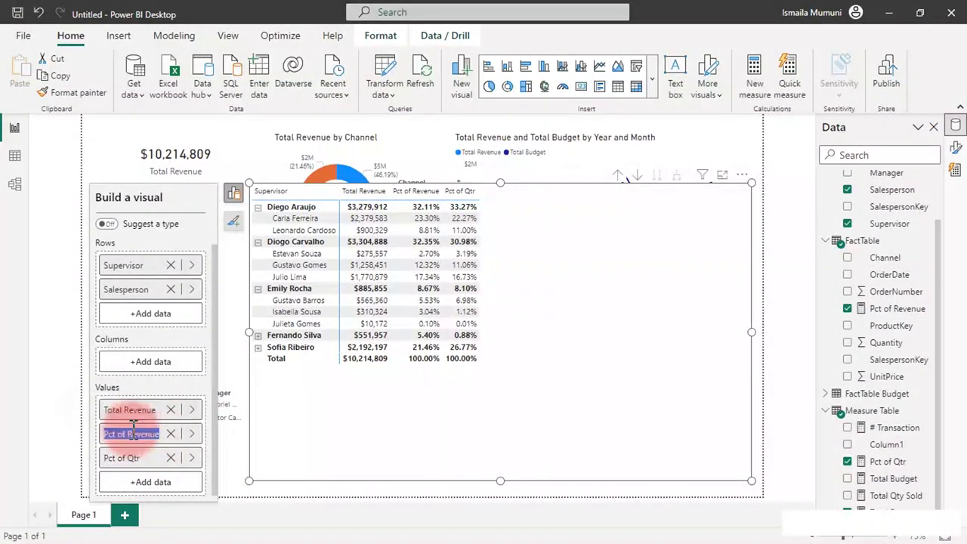
{"action": "type", "text": "%"}
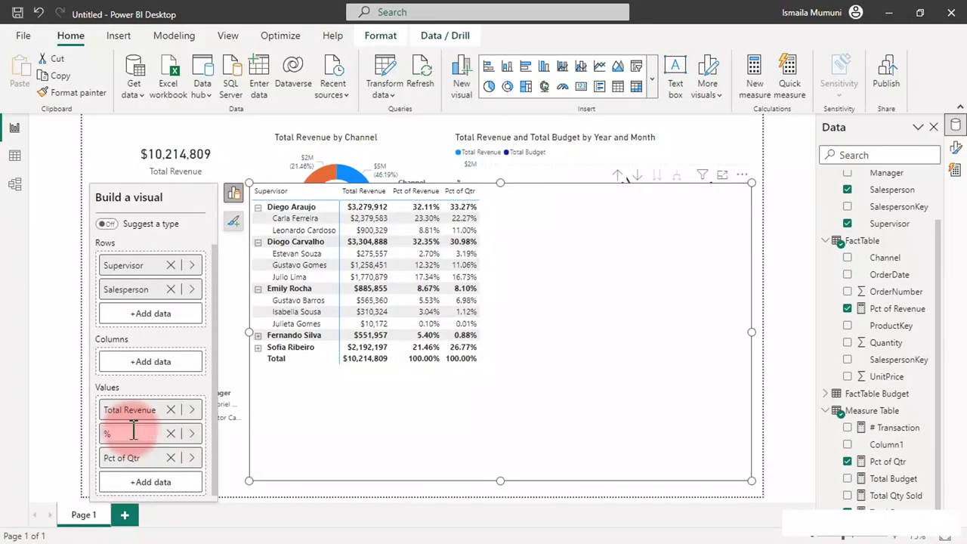
{"action": "key", "text": "Return"}
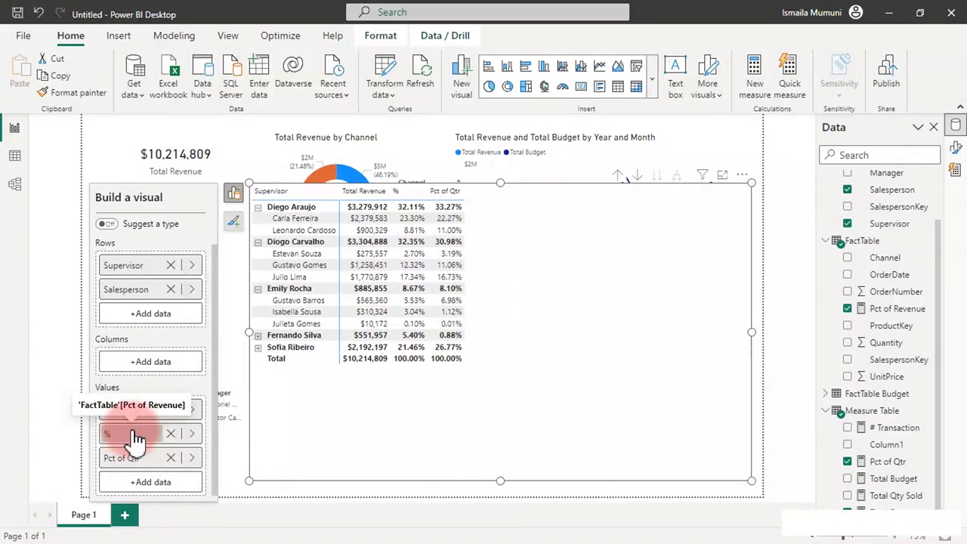
Step: Add Total Qty Sold from the Measure Table to the matrix values and place it before Pct of Qtr
{"action": "left_click", "coordinate": [172, 484]}
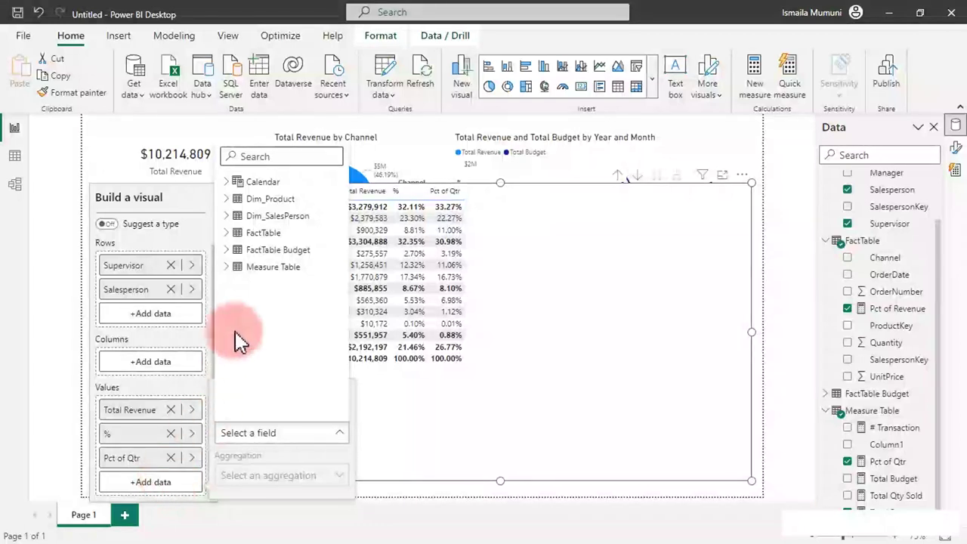
{"action": "left_click", "coordinate": [227, 267]}
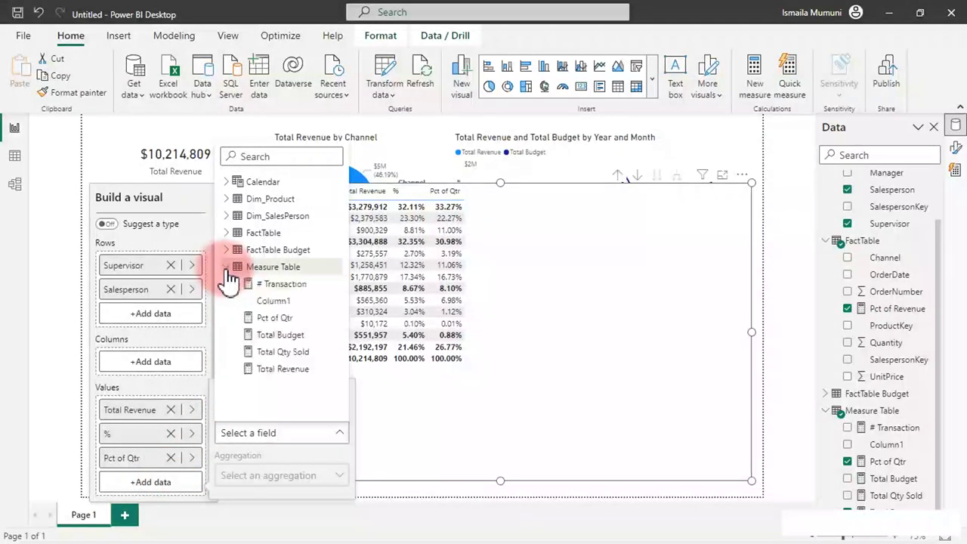
{"action": "left_click", "coordinate": [275, 352]}
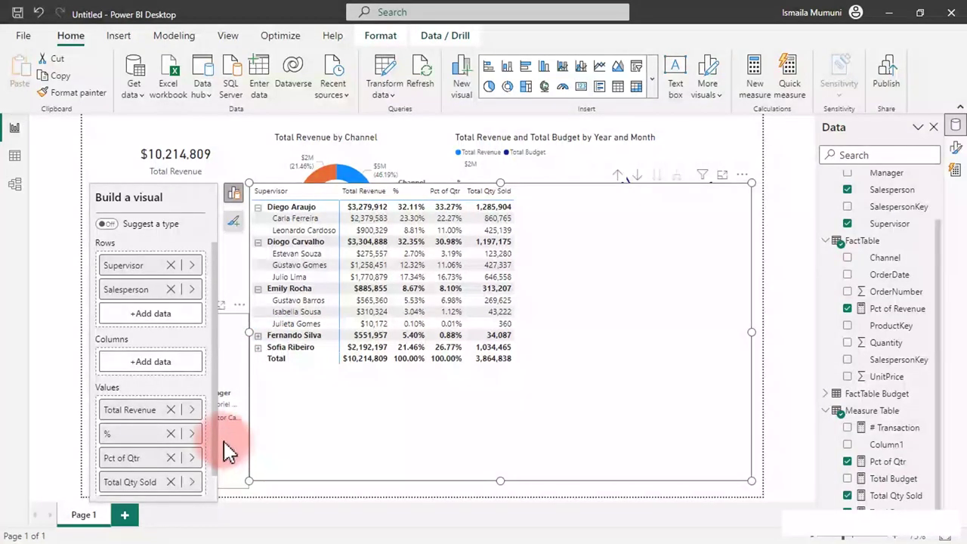
{"action": "scroll", "coordinate": [216, 442], "scroll_direction": "down", "scroll_amount": 1}
{"action": "left_click_drag", "start_coordinate": [162, 435], "coordinate": [147, 473]}
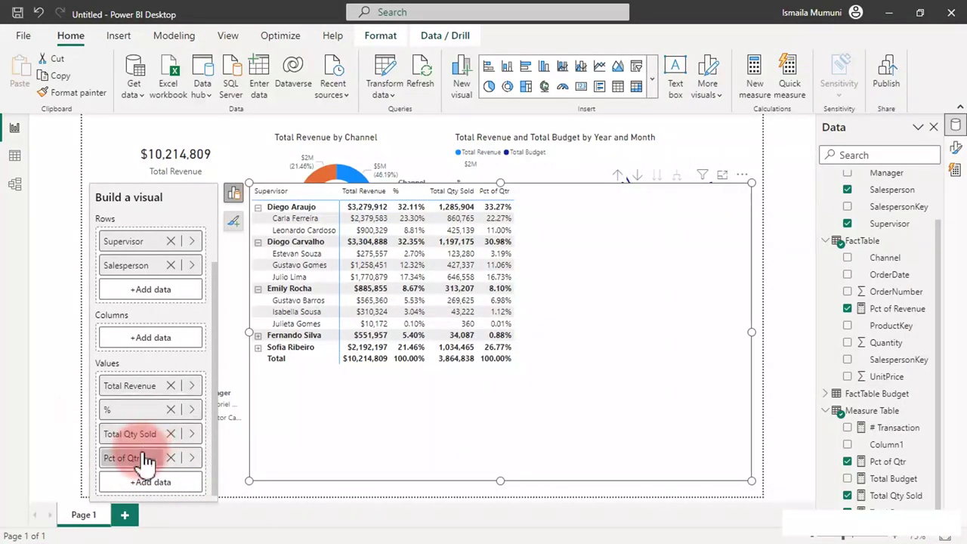
Step: Rename the matrix's Pct of Qtr value as %
{"action": "double_click", "coordinate": [144, 458]}
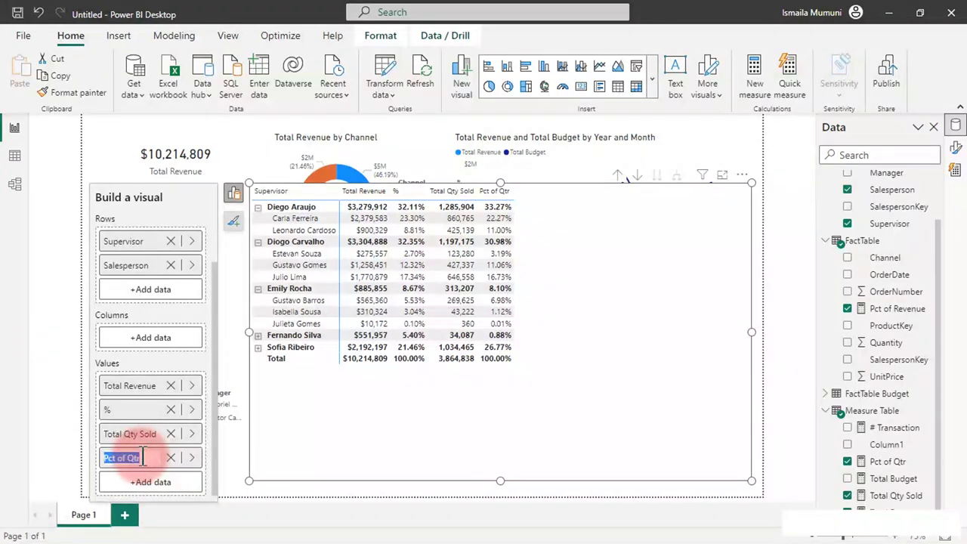
{"action": "type", "text": "%"}
{"action": "key", "text": "Return"}
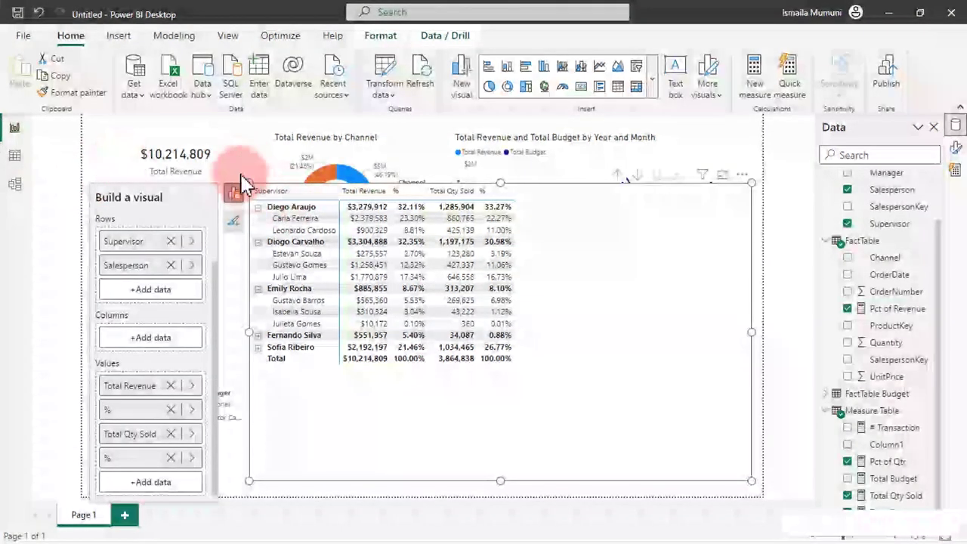
Step: Shrink the matrix to fit beside the product bar chart, below the monthly chart, and collapse the third supervisor's rows
{"action": "left_click_drag", "start_coordinate": [239, 179], "coordinate": [447, 306]}
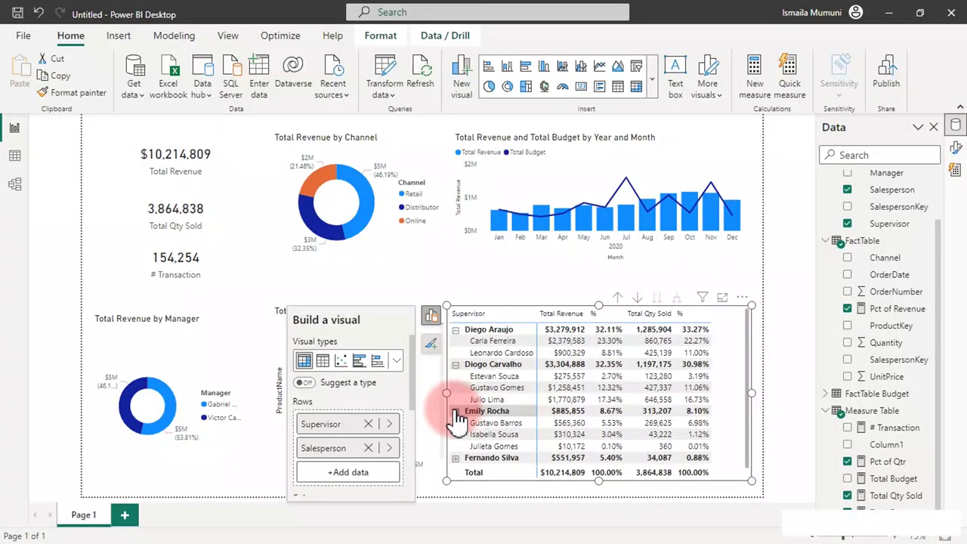
{"action": "left_click", "coordinate": [455, 411]}
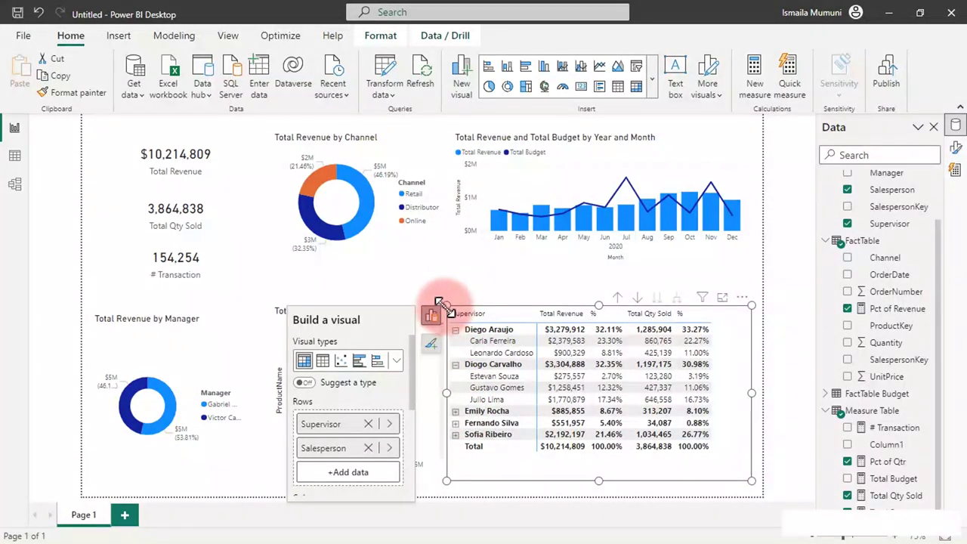
{"action": "left_click_drag", "start_coordinate": [458, 322], "coordinate": [469, 322]}
{"action": "left_click", "coordinate": [490, 286]}
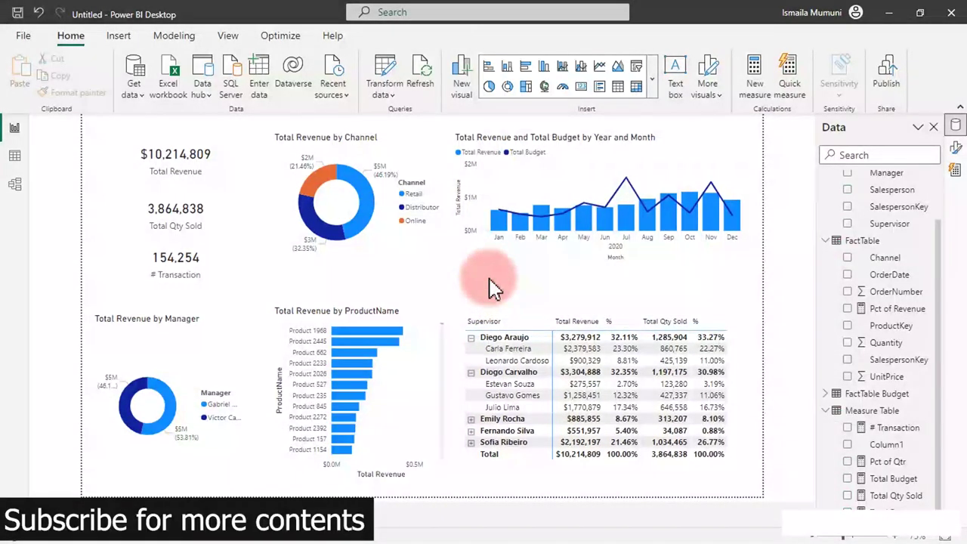